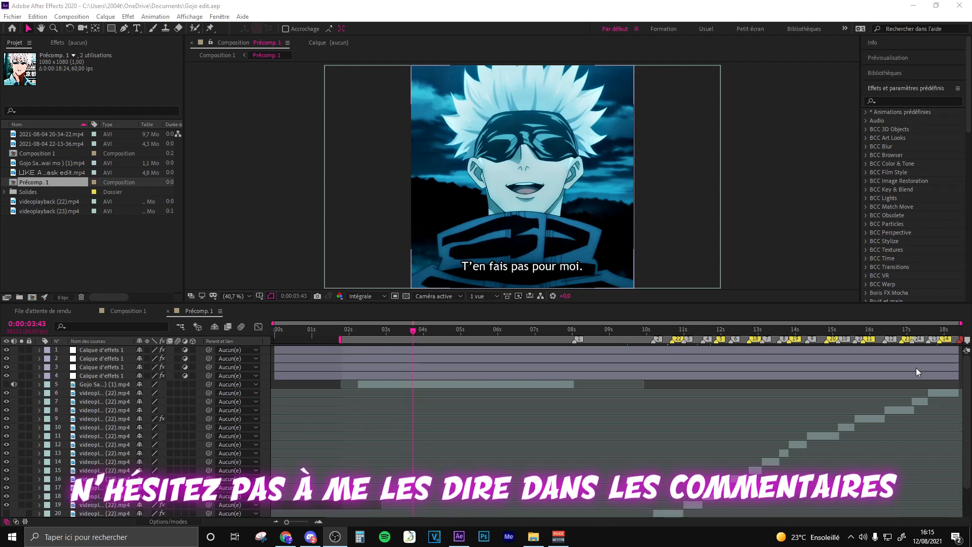
- Examine the arrangement of clips, effect layers and markers in Précomp. 1, previewing the clip around 11 seconds
scroll(749, 385, "down", 2)
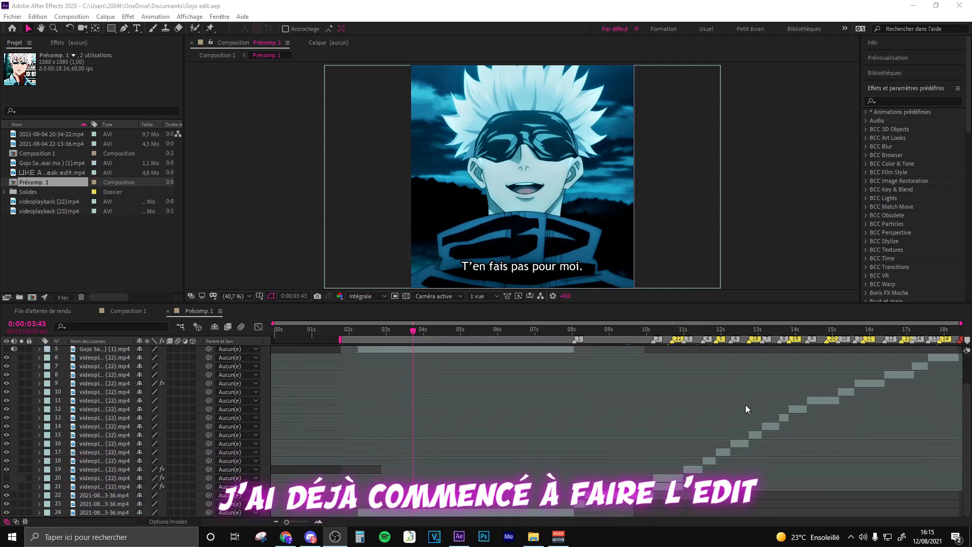
scroll(746, 405, "up", 2)
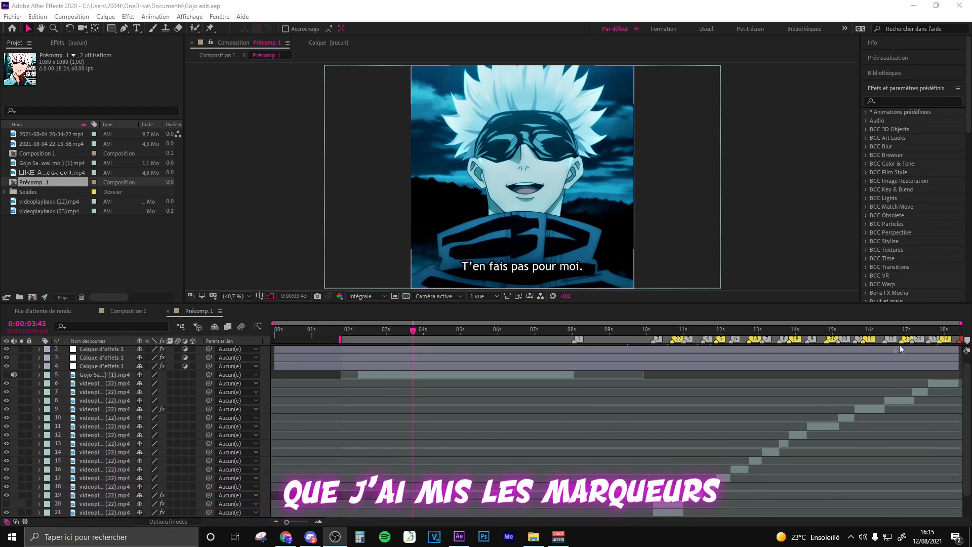
left_click(667, 331)
left_click(691, 329)
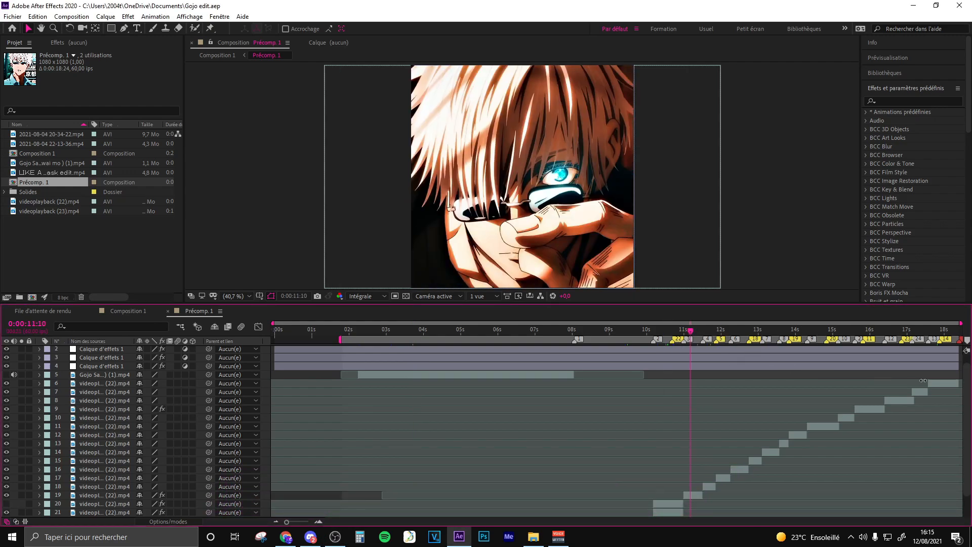
scroll(734, 352, "down", 2)
left_click(545, 512)
scroll(893, 357, "up", 2)
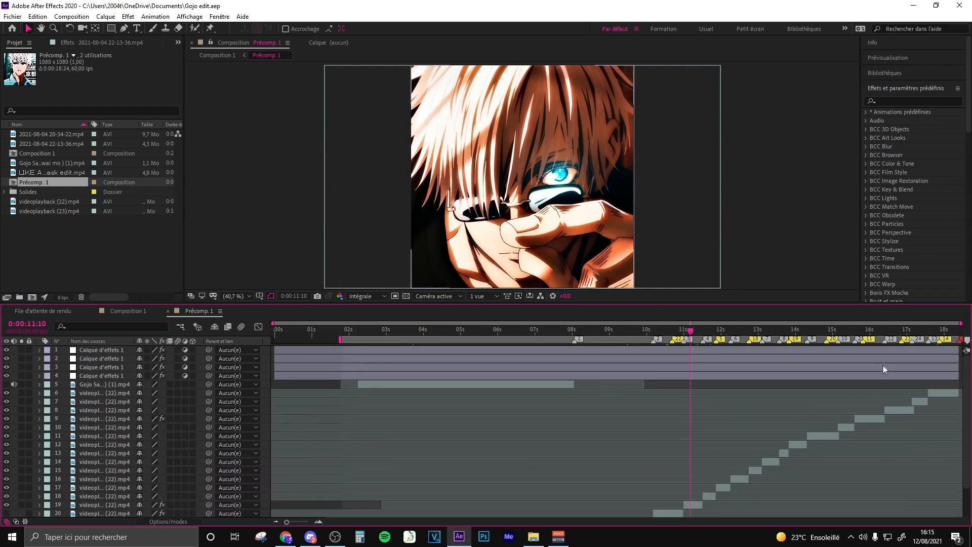
- Try to precompose all the layers of Précomp. 1, transferring all attributes into a new composition
key("ctrl+a")
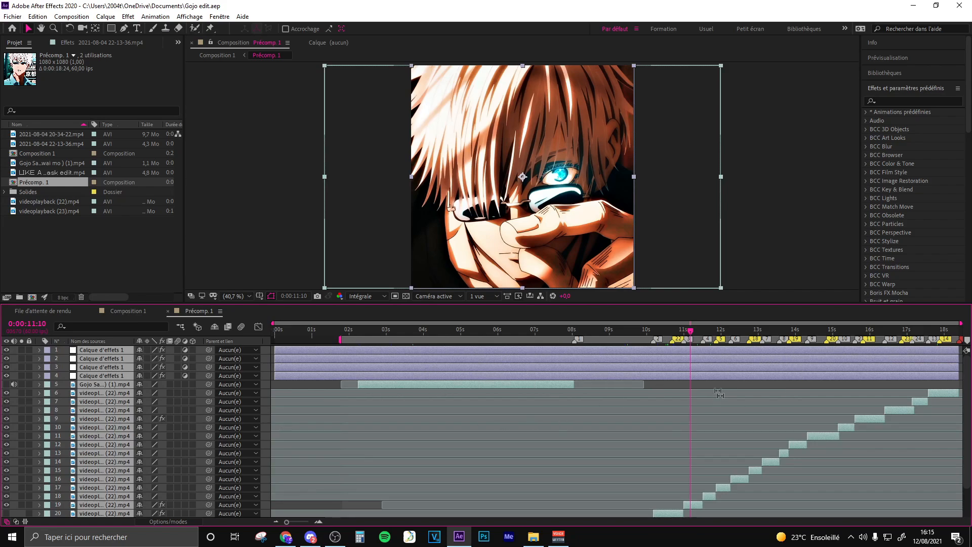
scroll(701, 348, "down", 2)
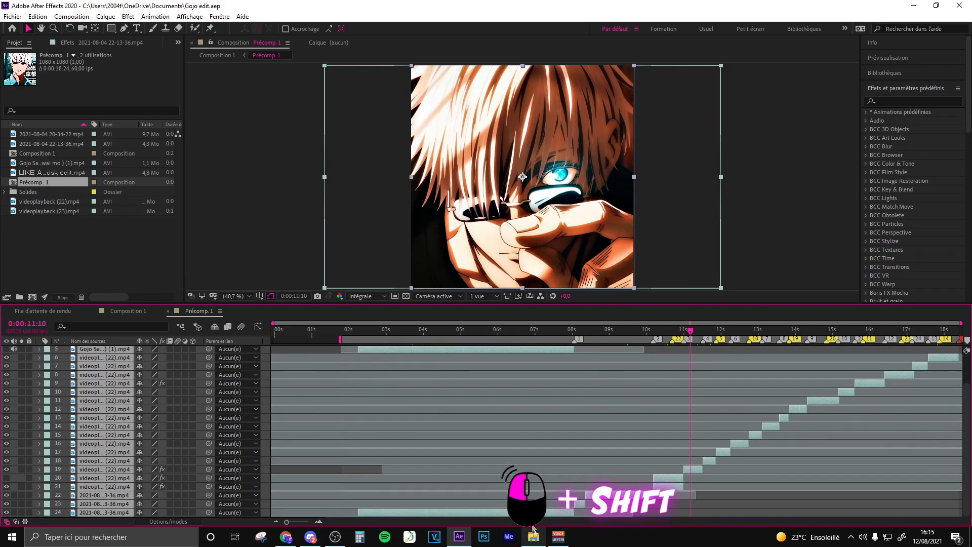
scroll(718, 360, "up", 2)
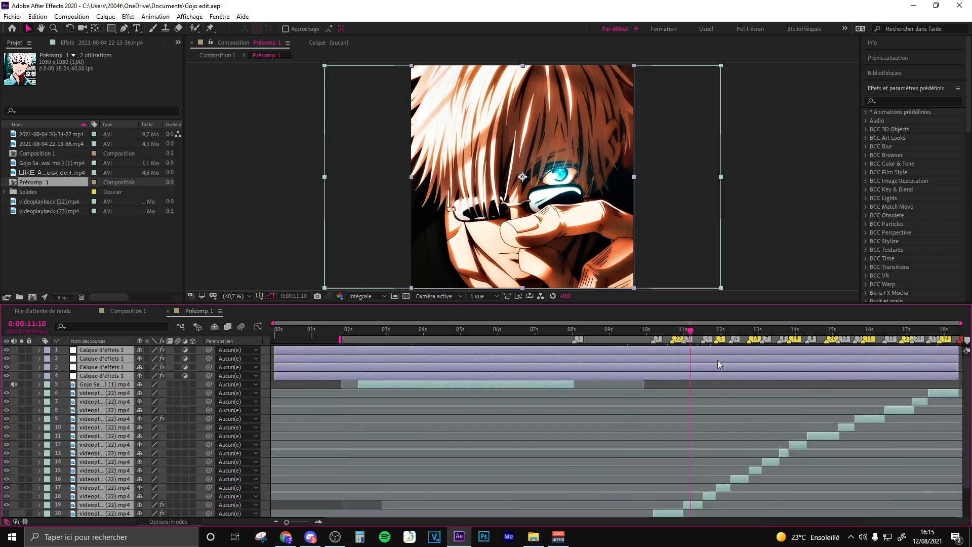
right_click(718, 357)
left_click(751, 320)
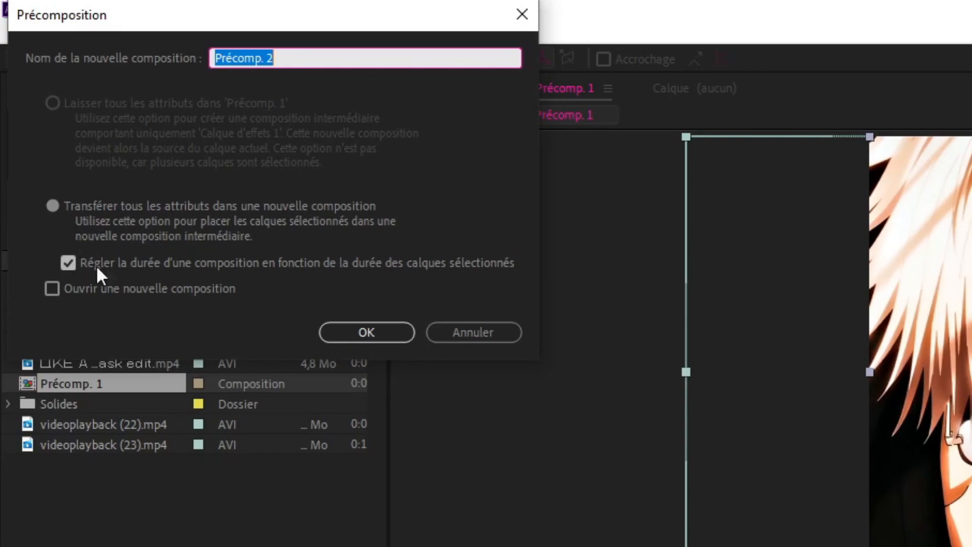
left_click(370, 337)
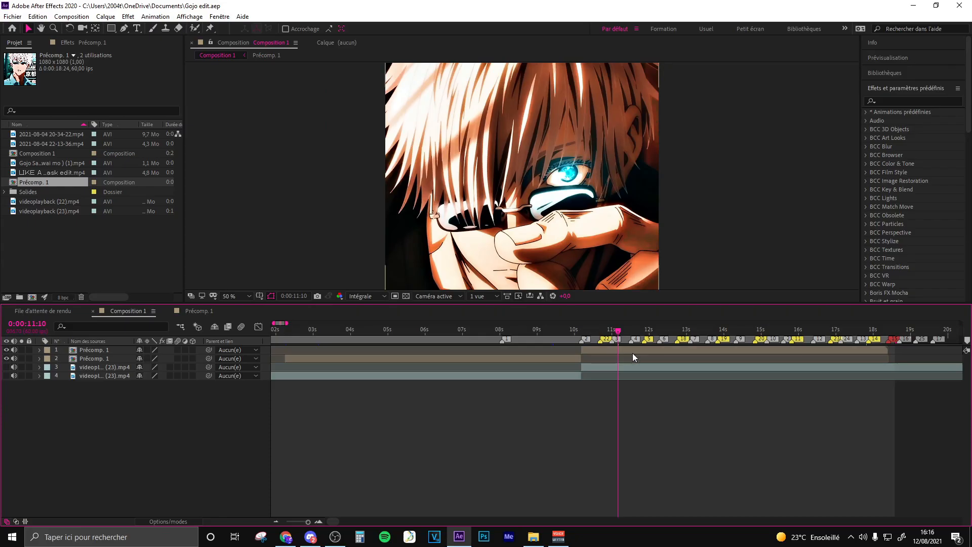
- Apply the Juxtaposition directionnelle effect to the upper Précomp. 1 layer in Composition 1, with the current time at 0:00:10:13
left_click(634, 352)
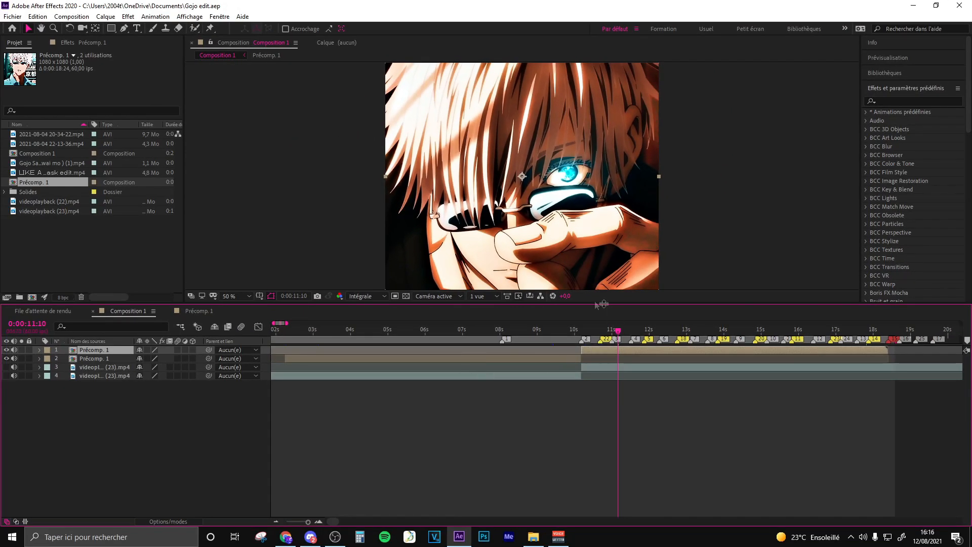
left_click(583, 332)
left_click(888, 101)
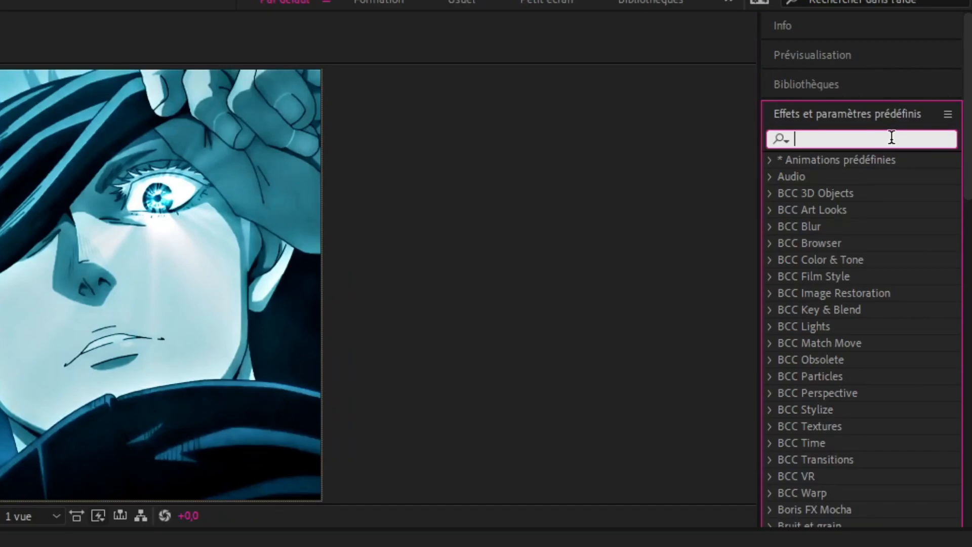
type("juxta")
left_click_drag(871, 174, 528, 349)
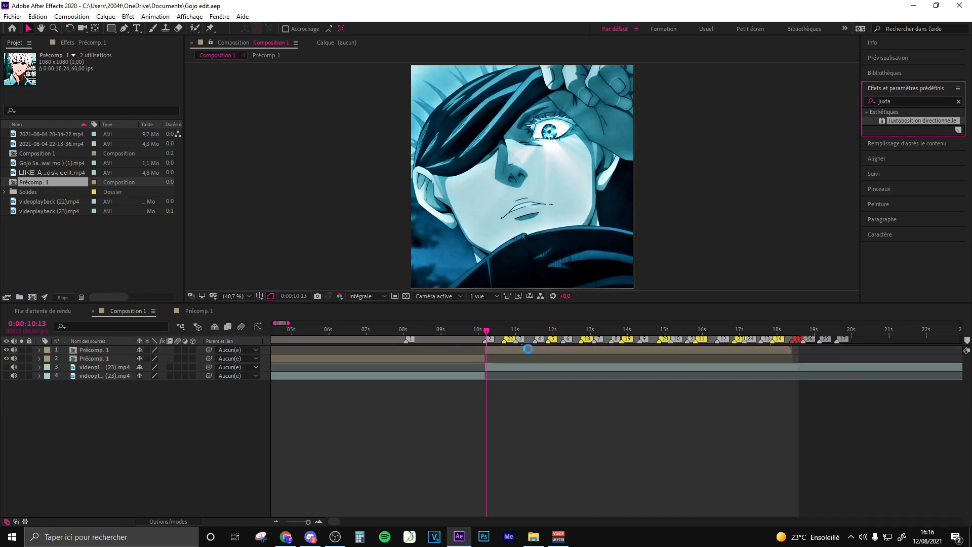
- Set the tiling effect's output width and output height to 500 and enable Contours du miroir
left_click(107, 99)
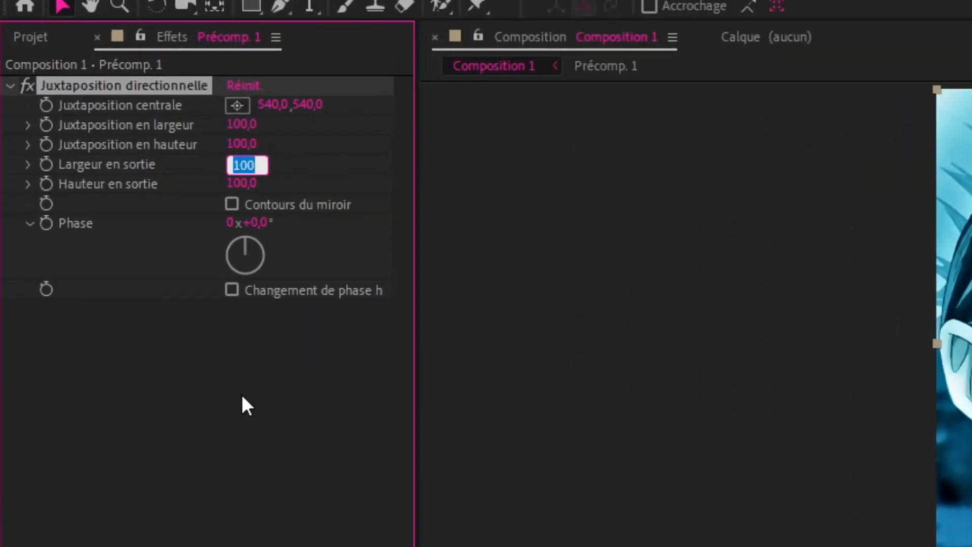
type("500")
type("500")
left_click(231, 204)
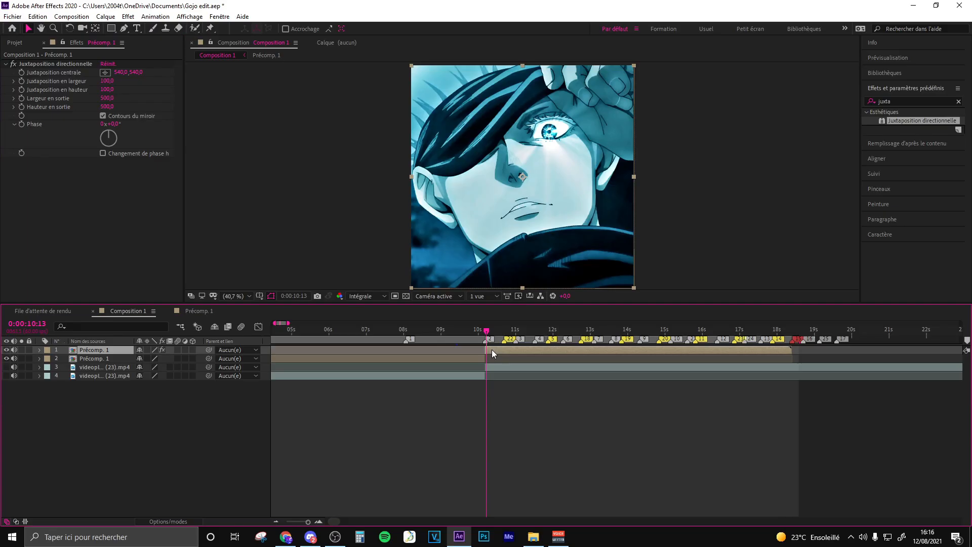
- Scale the upper Précomp. 1 layer down to 66% and inspect the seams between the mirrored tiles up close
left_click(491, 349)
key("s")
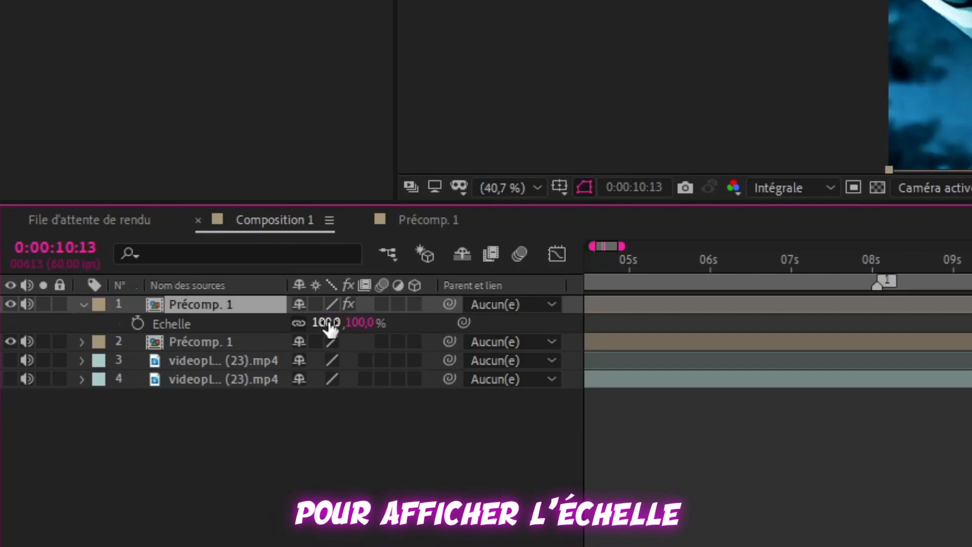
mouse_move(153, 362)
left_mouse_down()
mouse_move(140, 359)
mouse_move(158, 354)
left_mouse_up()
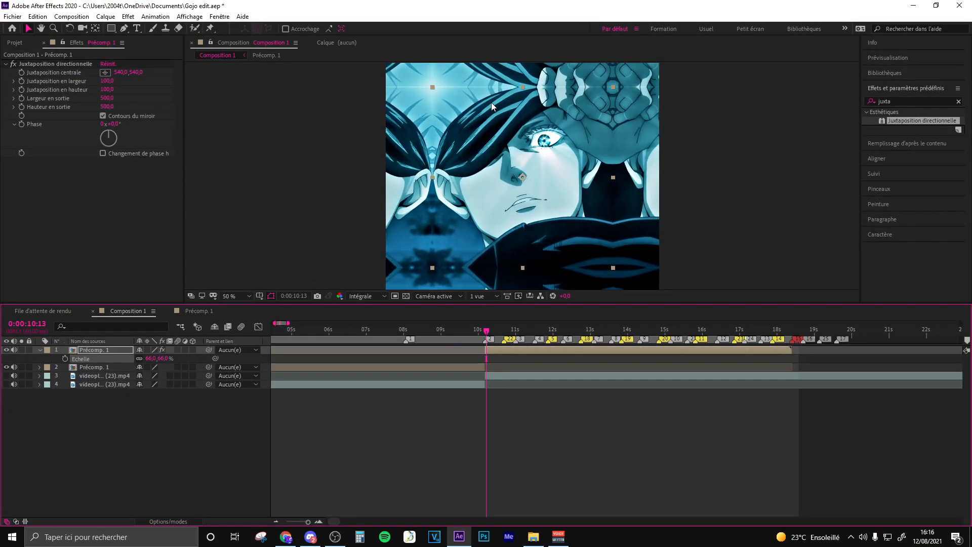
scroll(491, 102, "up", 4)
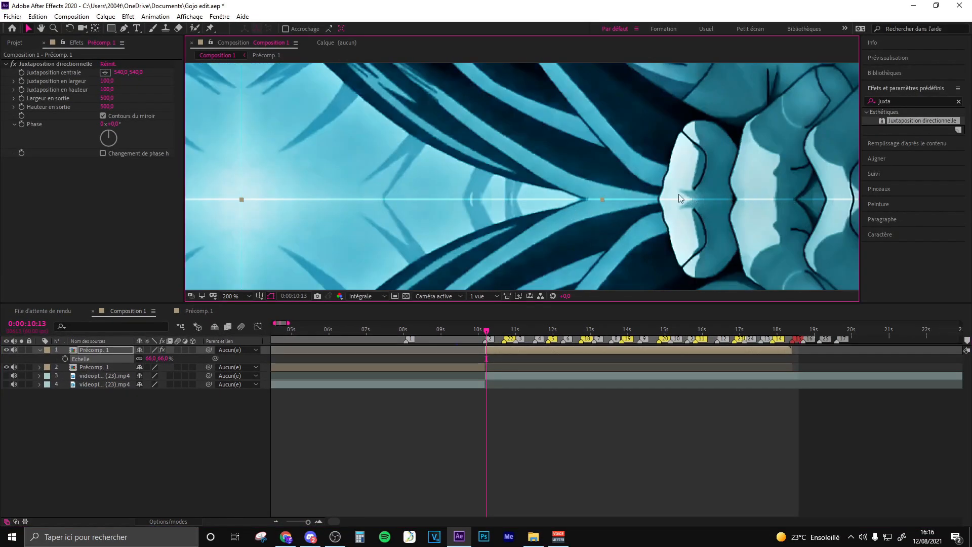
scroll(694, 199, "down", 2)
left_click(236, 296)
left_click(242, 306)
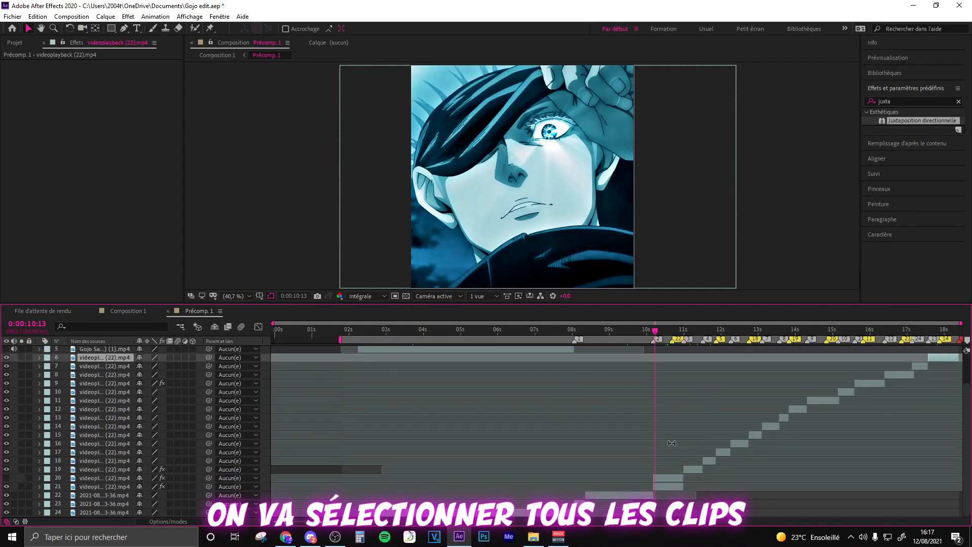
- Set the scale of all the video clips inside Précomp. 1 to 105%
key("ctrl+a")
key("s")
left_click(152, 365)
type("105")
key("Return")
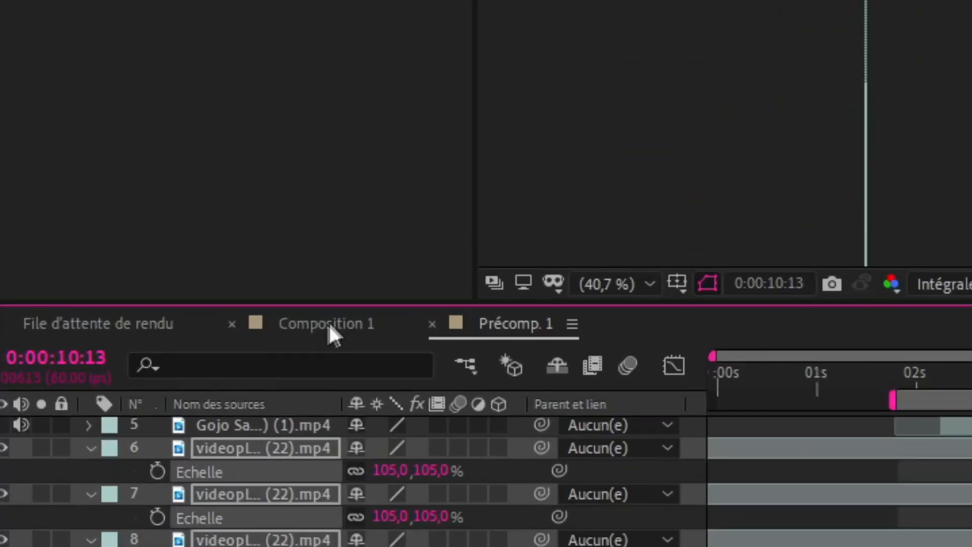
- Return to Composition 1 and set the upper Précomp. 1 layer's scale to 100%
left_click(352, 132)
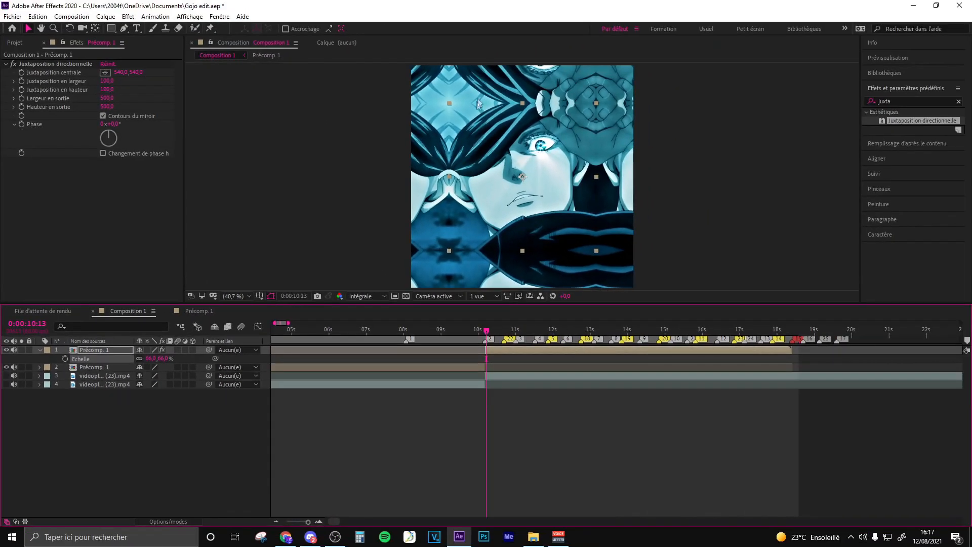
left_click(151, 358)
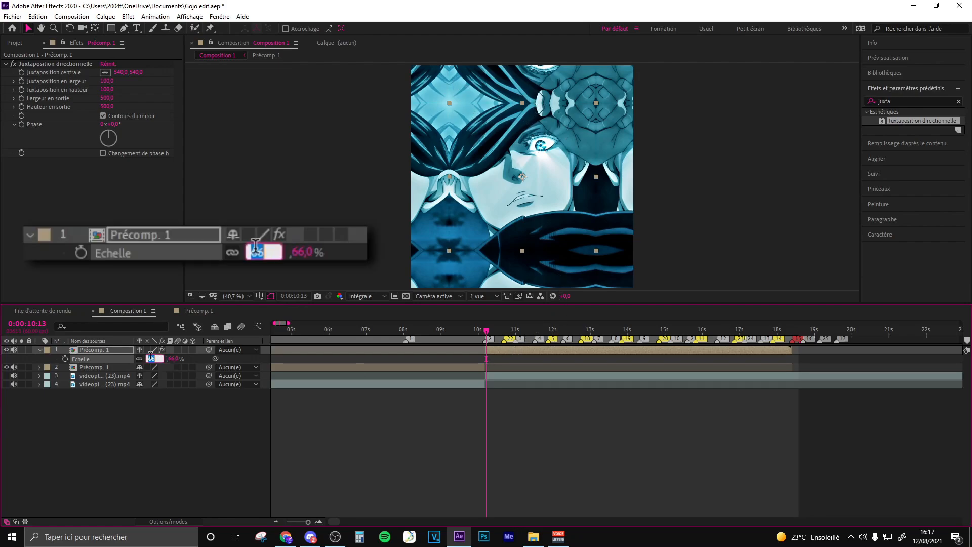
type("100")
key("Return")
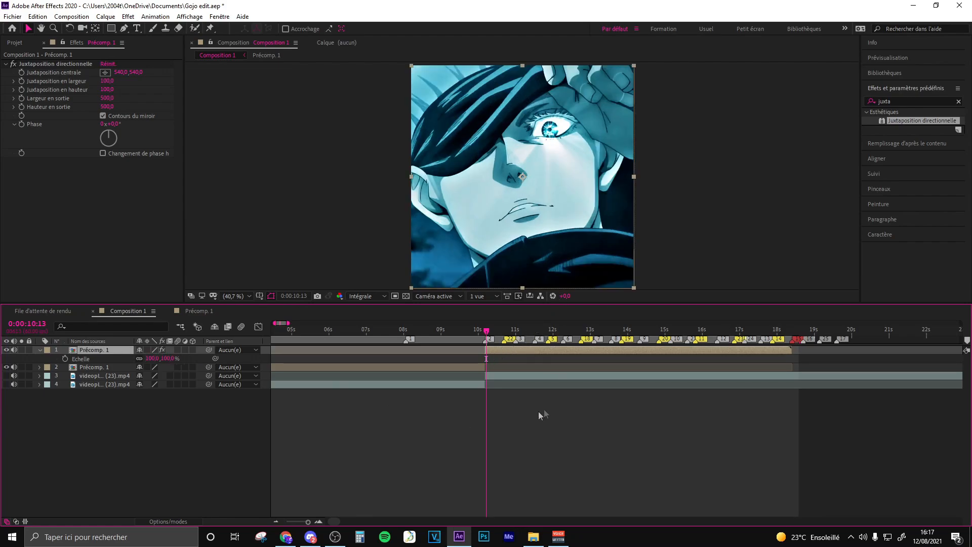
- Enable motion blur for the upper Précomp. 1 layer and for the composition
left_click(177, 350)
left_click(177, 350)
left_click(241, 327)
- Create a new null object in Composition 1 and duplicate it
right_click(329, 210)
right_click(533, 421)
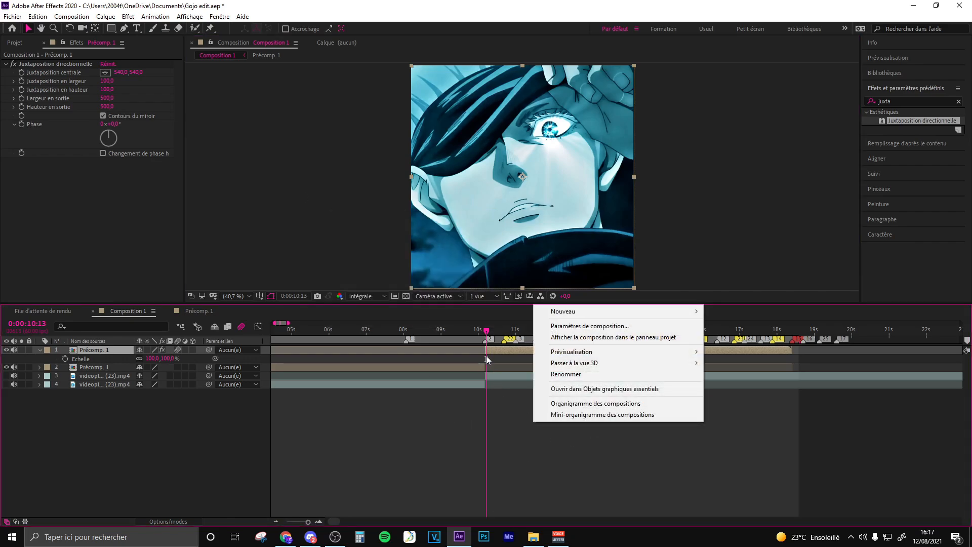
right_click(496, 350)
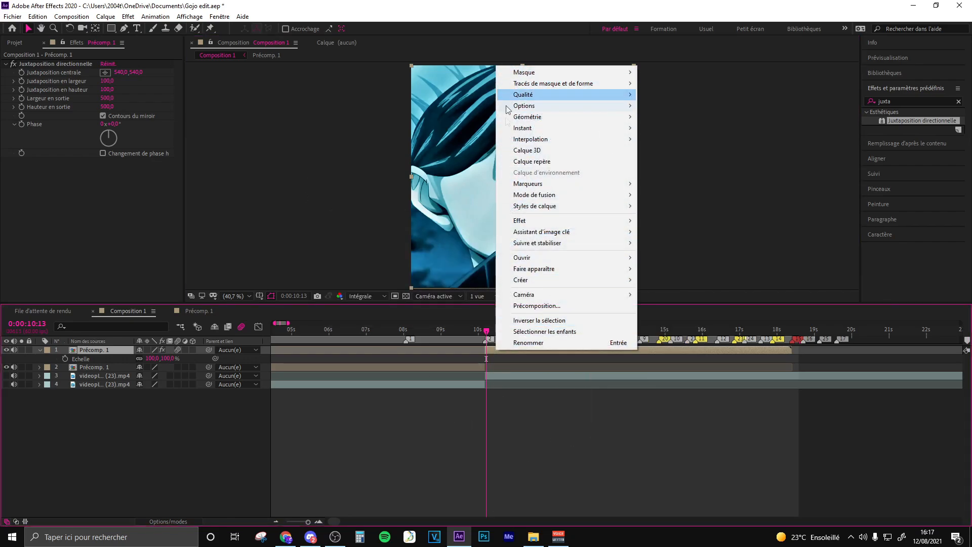
right_click(586, 435)
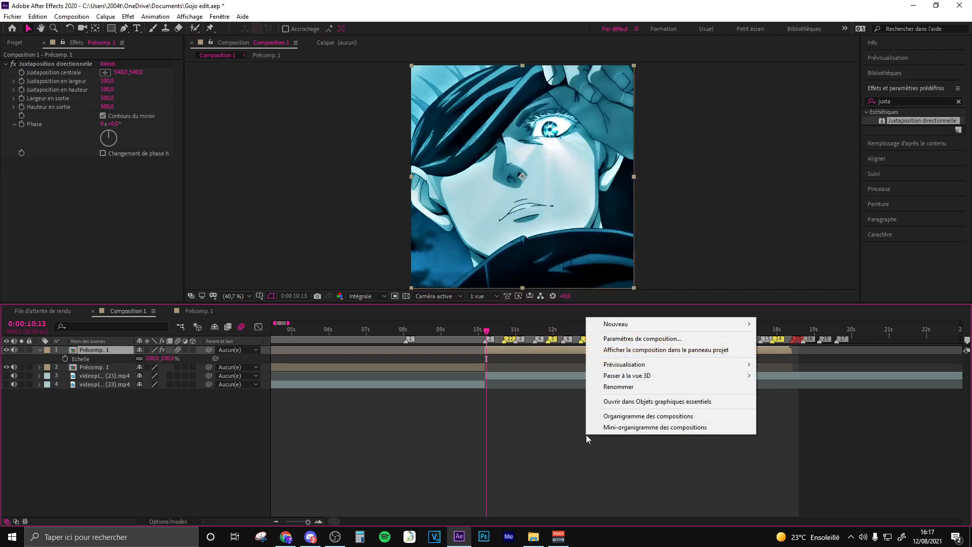
mouse_move(727, 326)
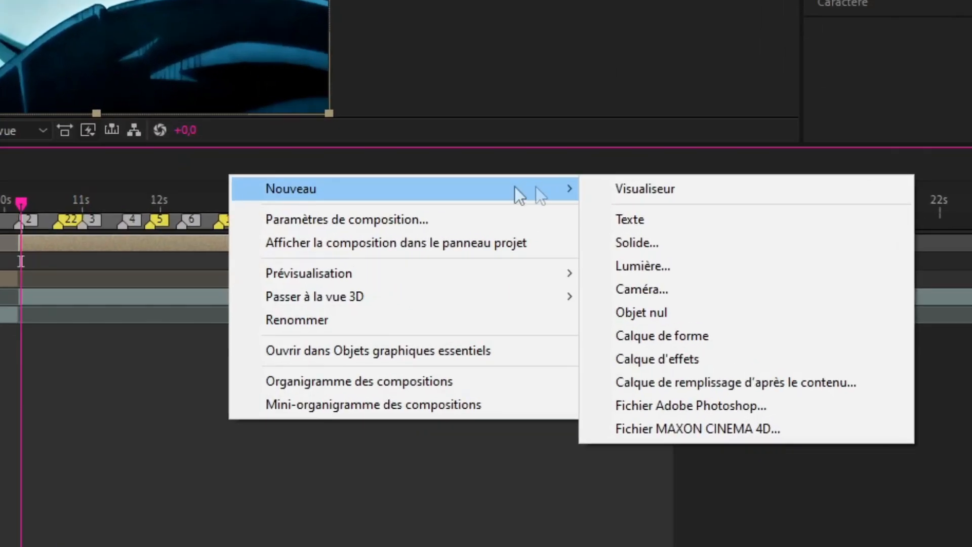
left_click(679, 312)
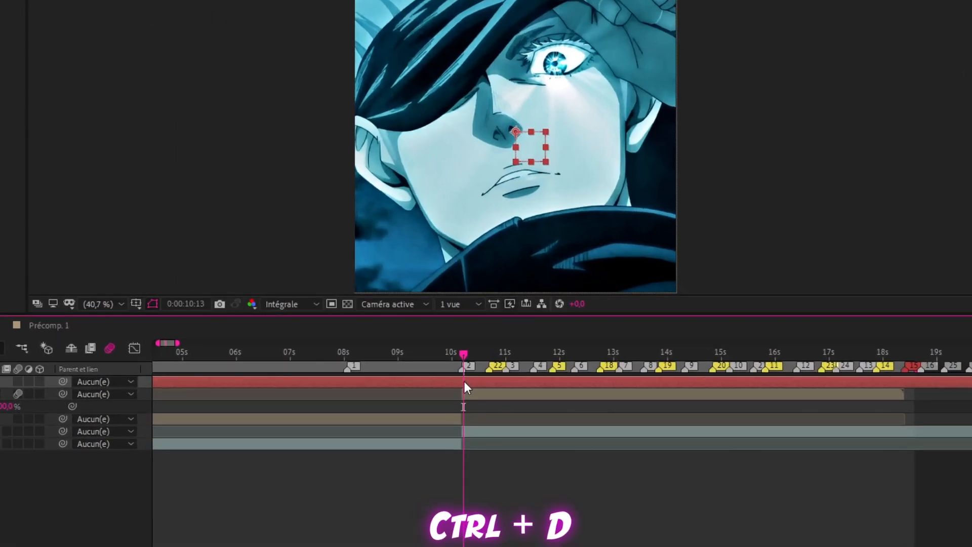
key("ctrl+d")
- Parent the upper Précomp. 1 layer to the lower null, and parent that null to the upper null
left_click(527, 394)
key("space")
left_click_drag(520, 446, 587, 463)
left_click_drag(513, 465, 562, 471)
left_click(575, 367)
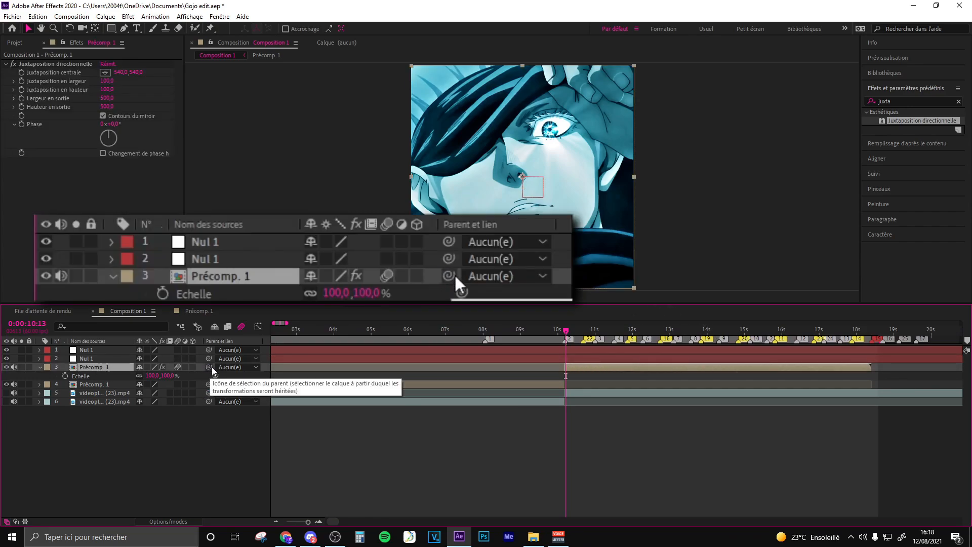
left_click_drag(210, 367, 93, 360)
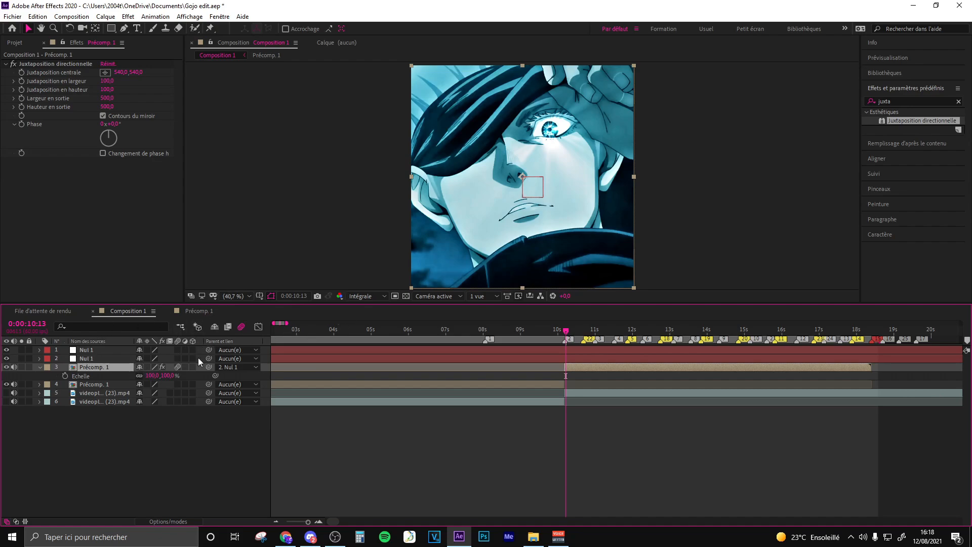
left_click(91, 359)
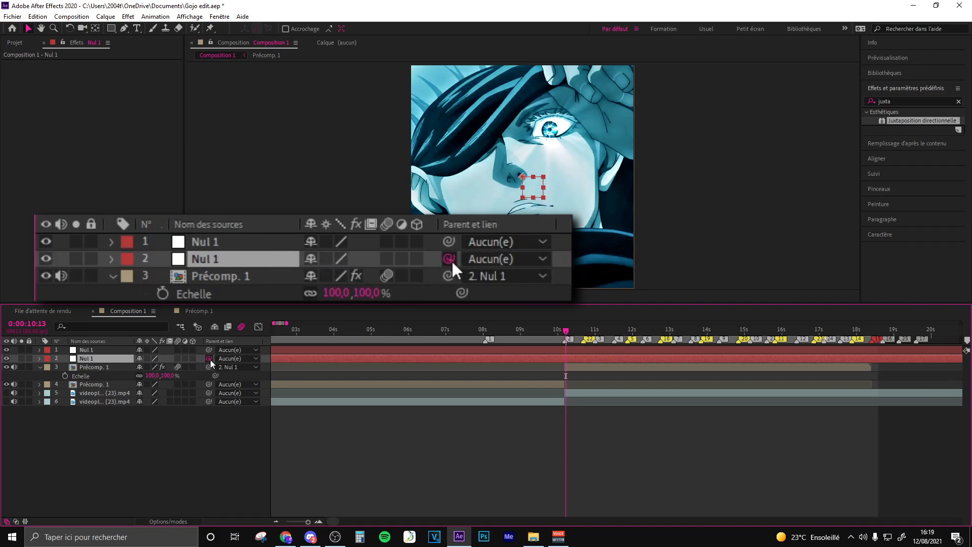
left_click_drag(209, 359, 91, 351)
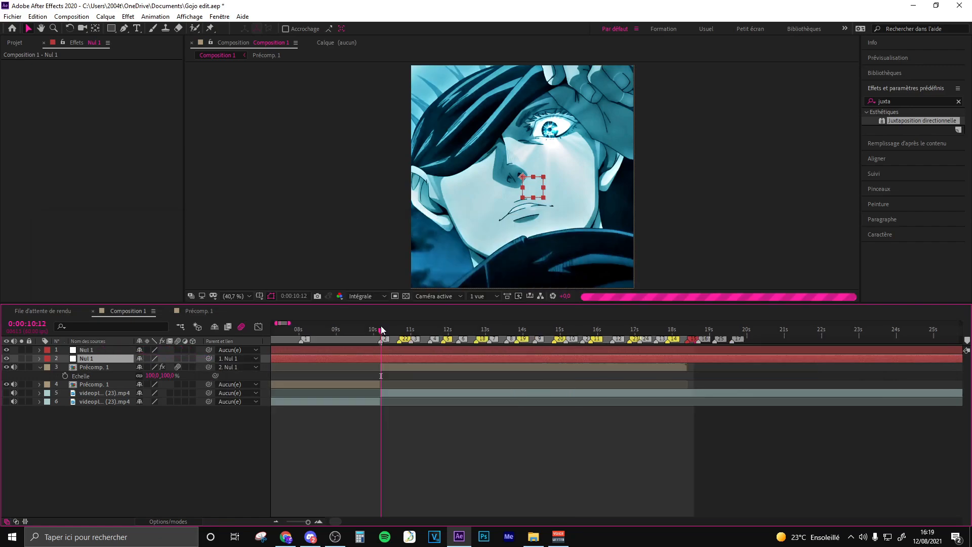
- Split both null layers at 0:00:10:11, where the upper Précomp. 1 layer begins
scroll(381, 329, "up", 2)
left_click_drag(382, 331, 379, 332)
left_click(405, 351, "shift")
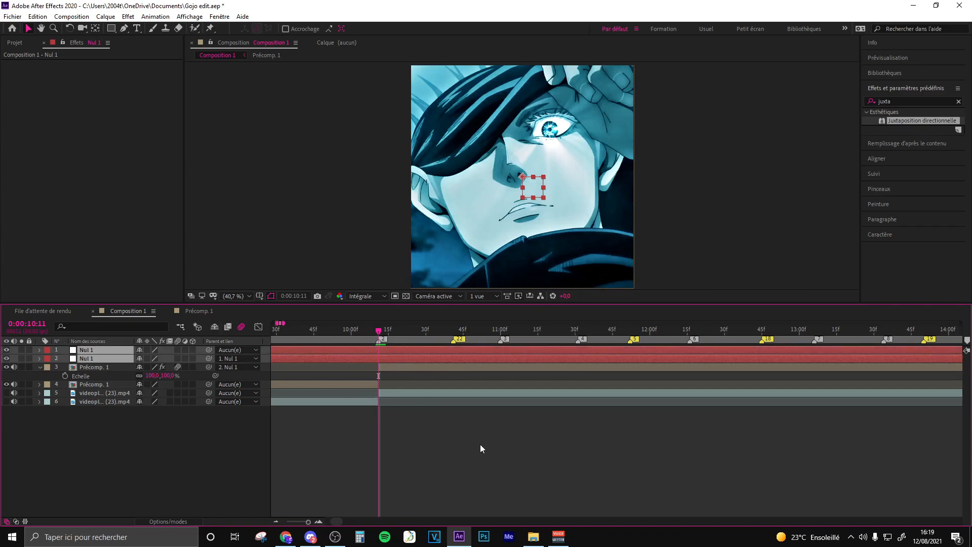
key("ctrl+shift+d")
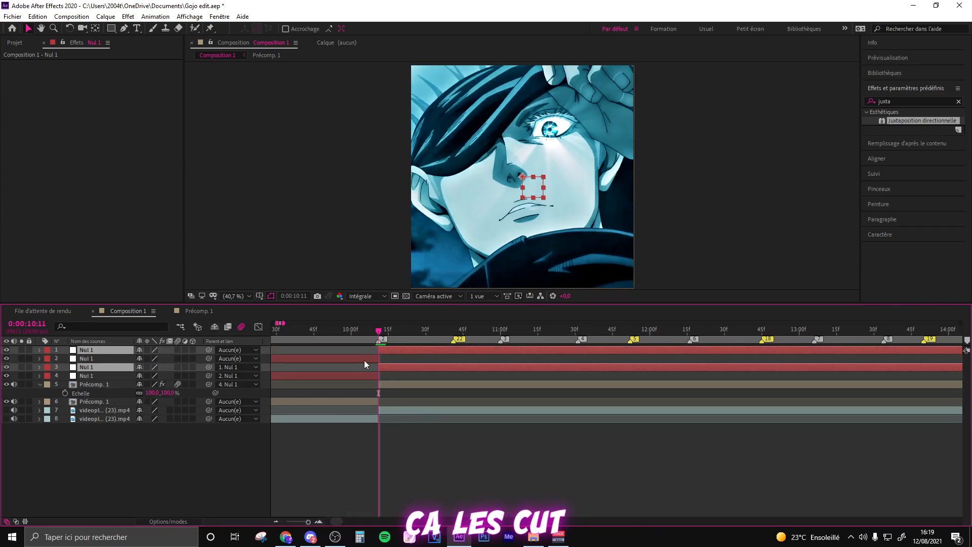
- Delete the two null segments that lie before the split point
left_click(364, 360)
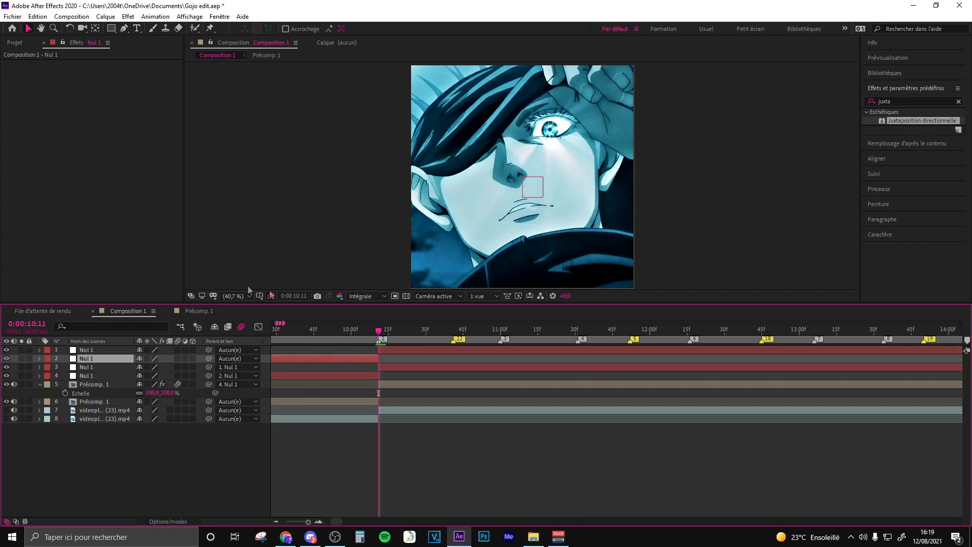
key("Delete")
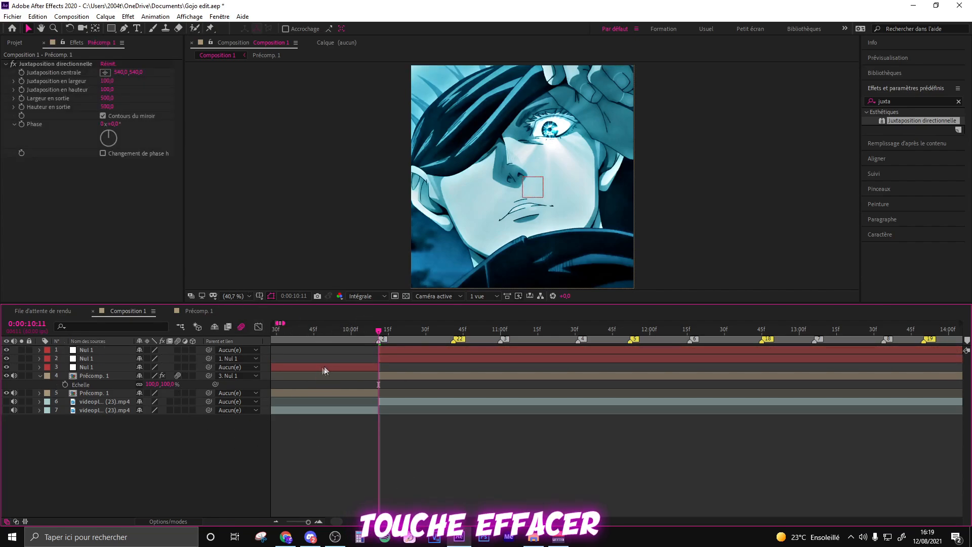
left_click(339, 366)
key("Delete")
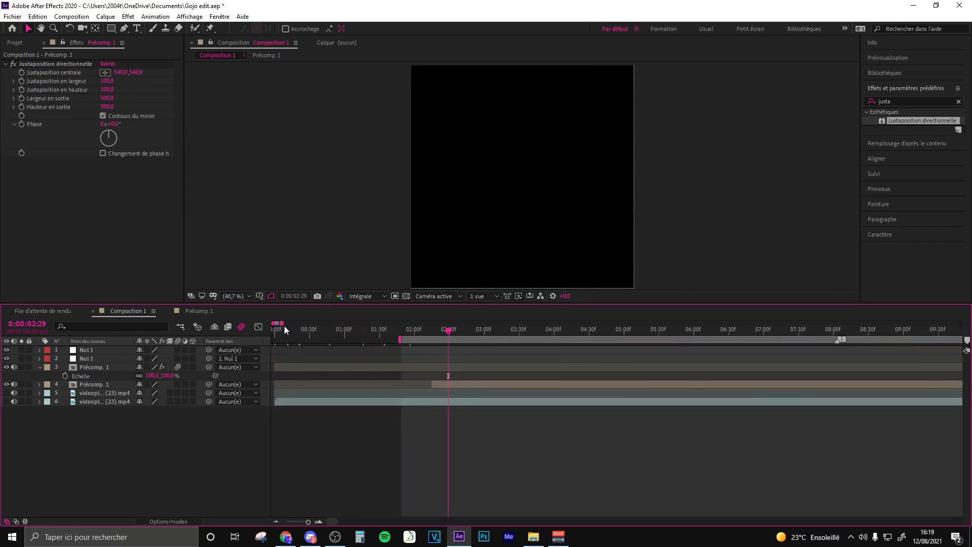
- Create a new null object above the lower Précomp. 1 layer and duplicate it
mouse_move(284, 326)
left_mouse_down()
mouse_move(363, 375)
mouse_move(300, 324)
left_mouse_up()
left_click(348, 389)
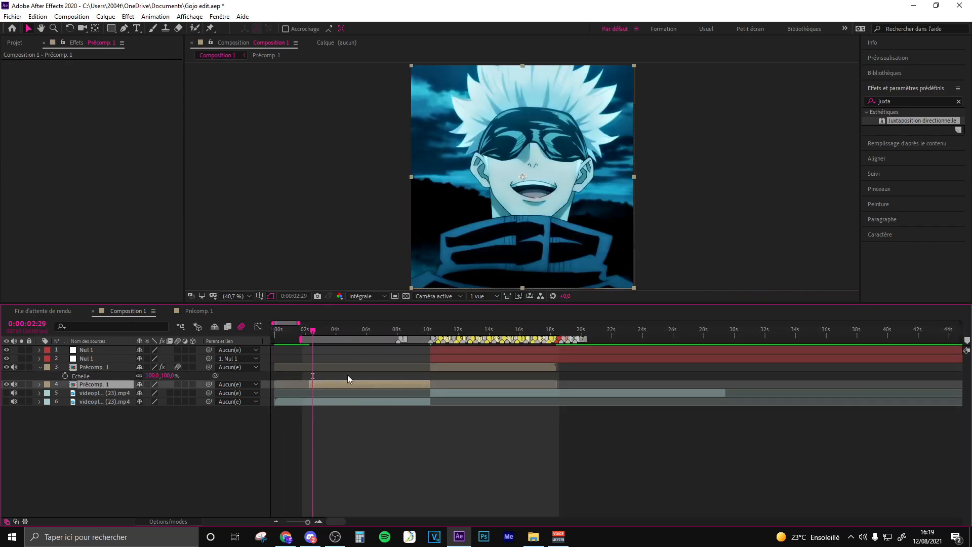
right_click(311, 237)
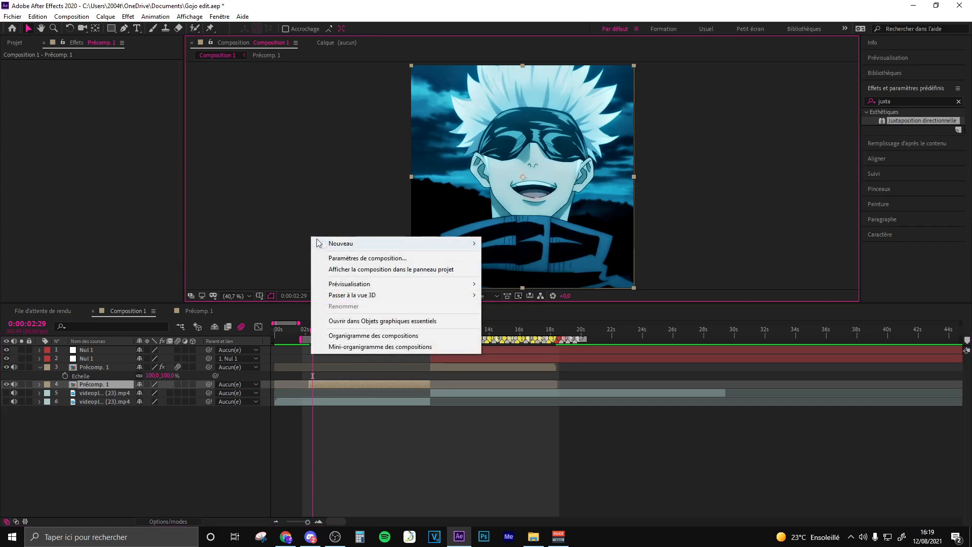
mouse_move(329, 240)
left_click(507, 300)
left_click(326, 386)
key("ctrl+d")
- Split both Nul 2 layers at 0:00:02:15, where the lower Précomp. 1 layer begins
left_click(305, 333)
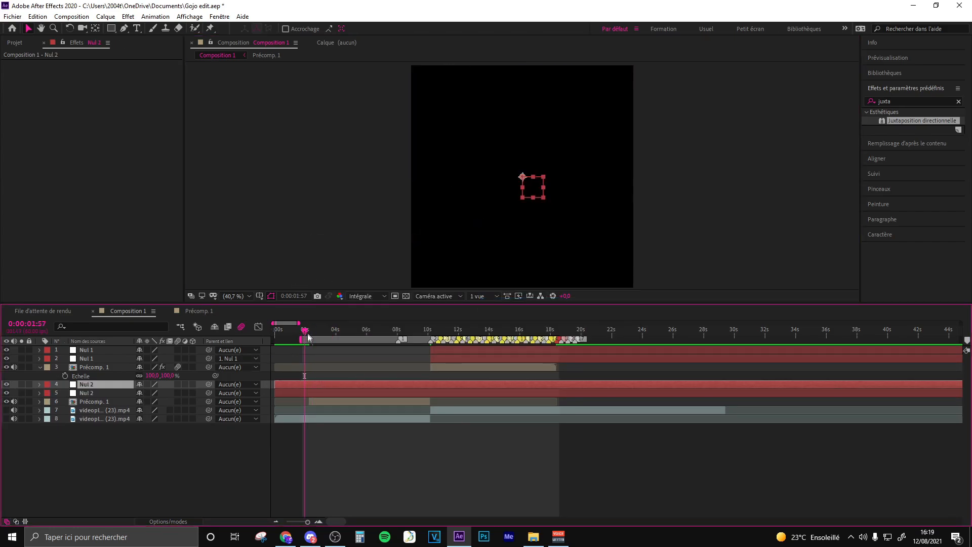
scroll(305, 333, "up", 4)
left_click(376, 329)
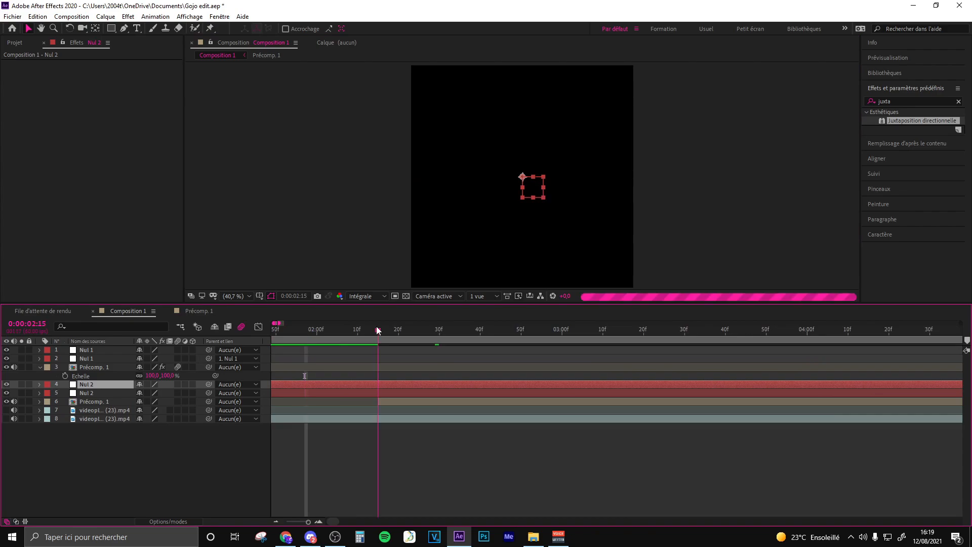
left_click(388, 394, "shift")
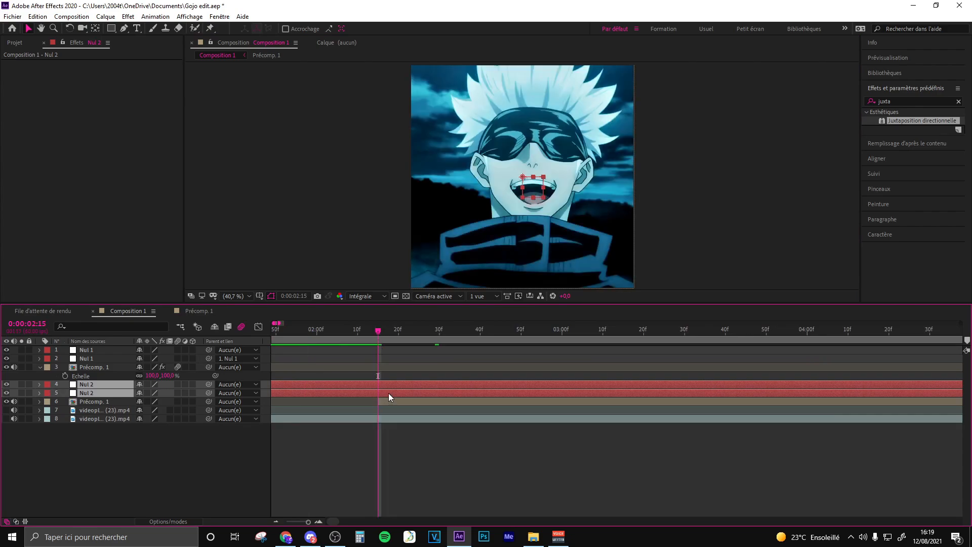
key("ctrl+shift+d")
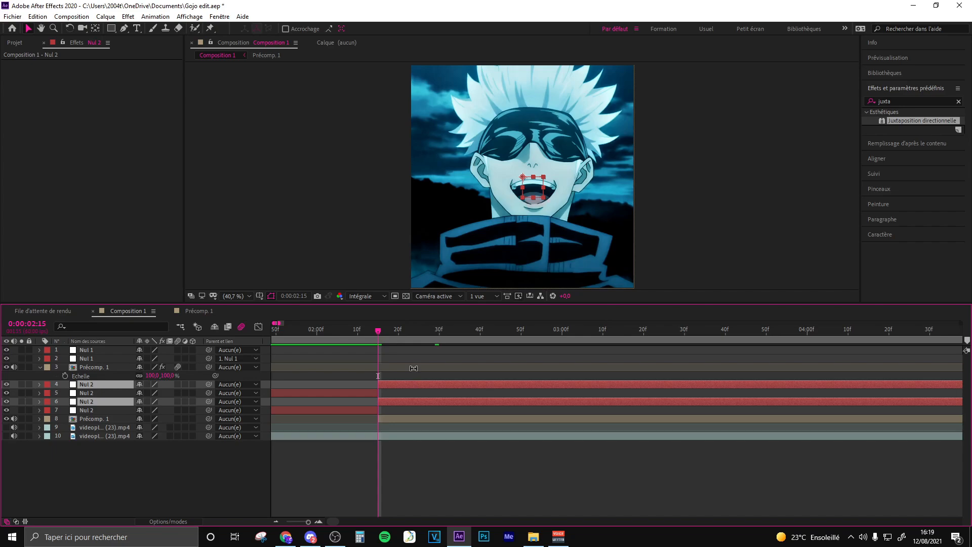
- Delete the two Nul 2 segments that lie before 0:00:02:15
key("ctrl+Down")
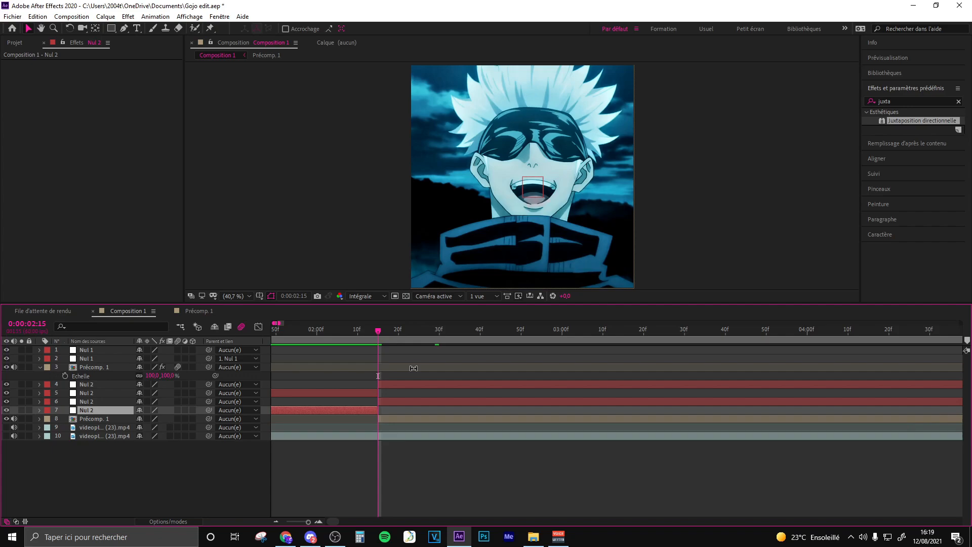
key("Delete")
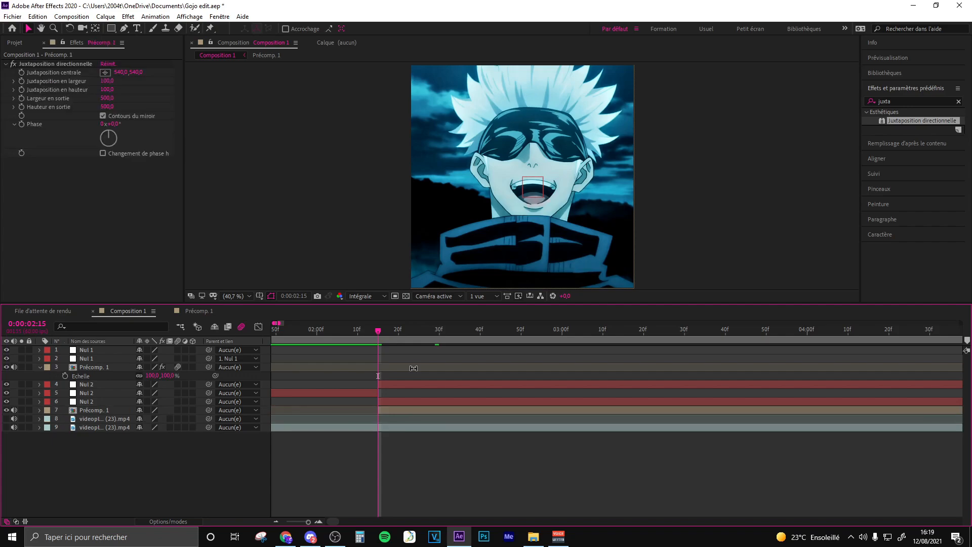
left_click(391, 402)
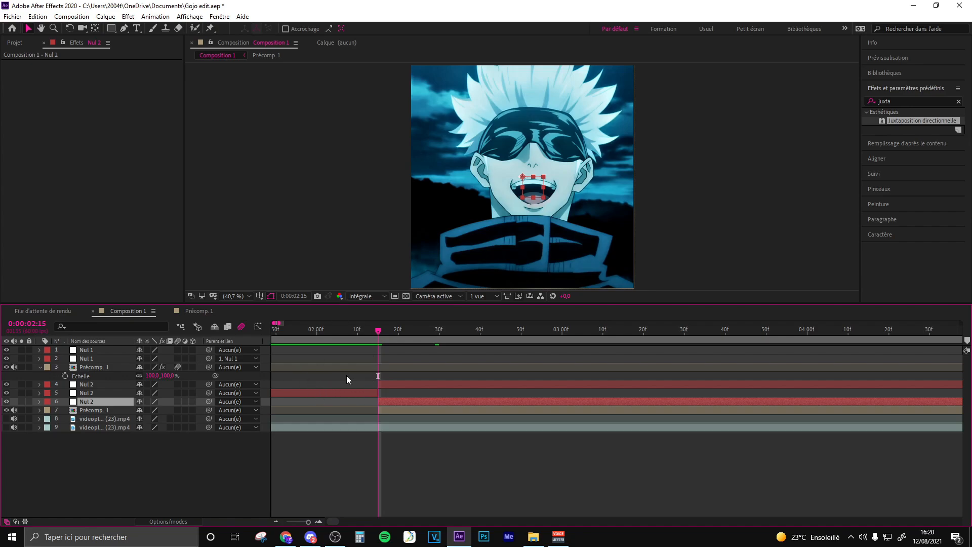
key("ctrl+Up")
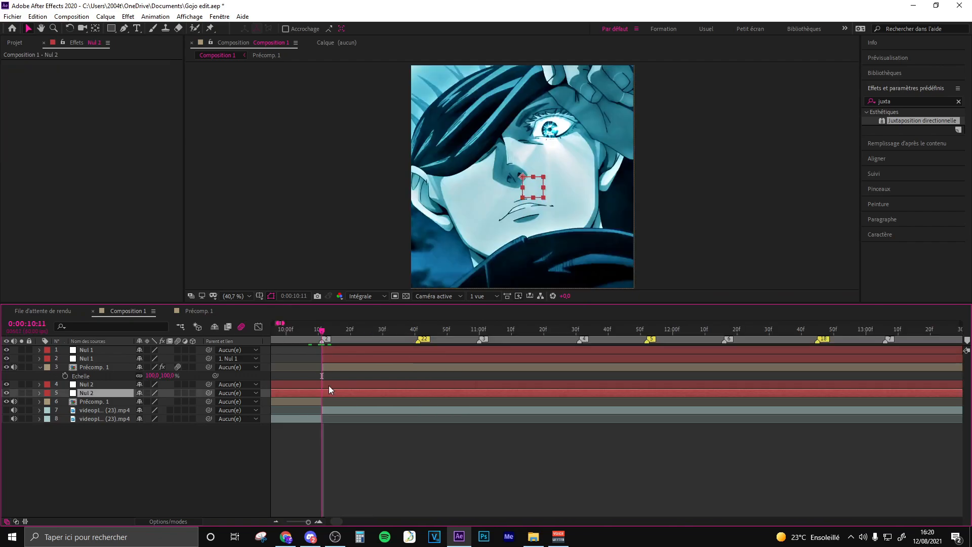
- Split both Nul 2 layers at 0:00:10:11 and delete the segments after that point
left_click(329, 384, "ctrl")
key("ctrl+shift+d")
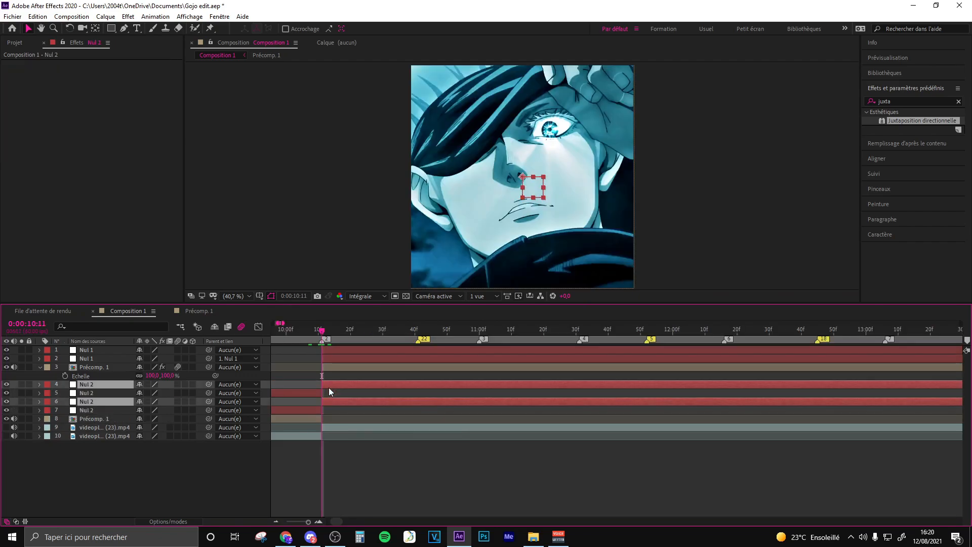
key("Delete")
- Parent the lower Précomp. 1 layer to the lower Nul 2, and parent that null to the upper Nul 2
left_click_drag(209, 402, 104, 394)
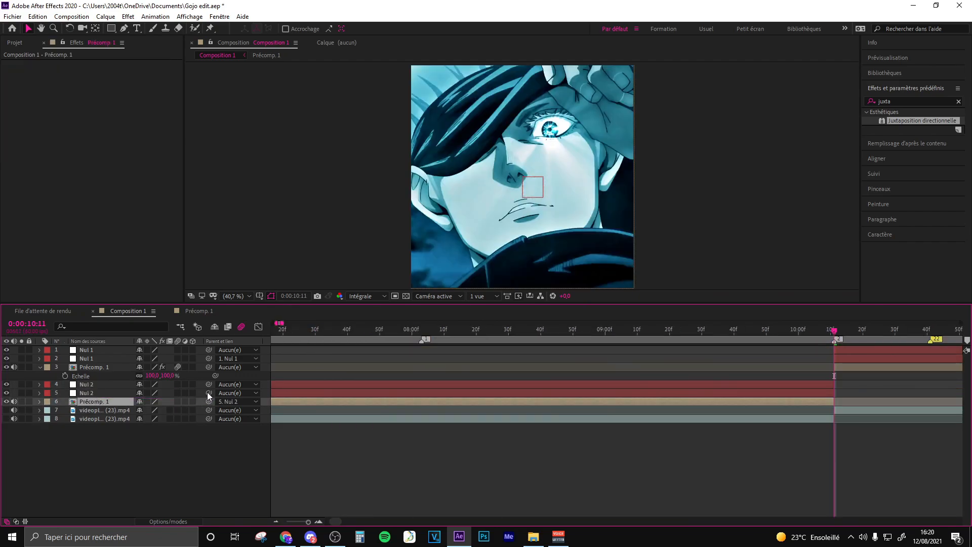
left_click_drag(209, 395, 96, 385)
- Split the upper Précomp. 1 layer and its two Nul 1 layers at 0:00:11:00, and group the new segments at the top of the layer stack
left_click_drag(283, 323, 380, 334)
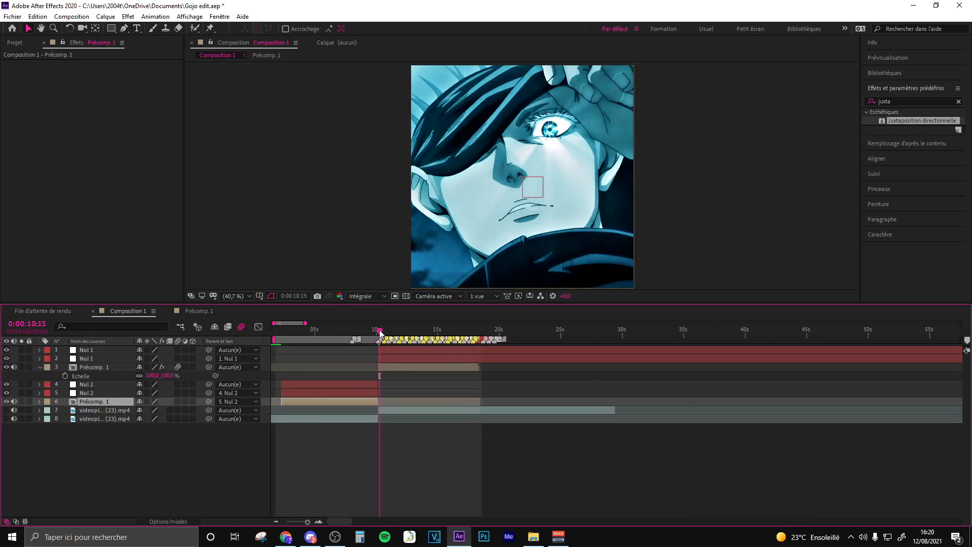
key("equal")
key("equal")
key("equal")
left_click(401, 332)
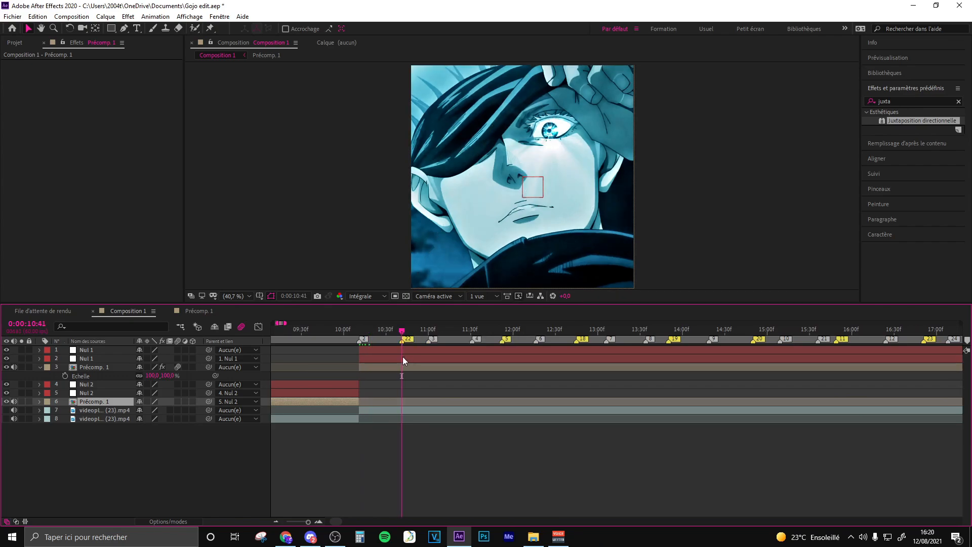
left_click(536, 359)
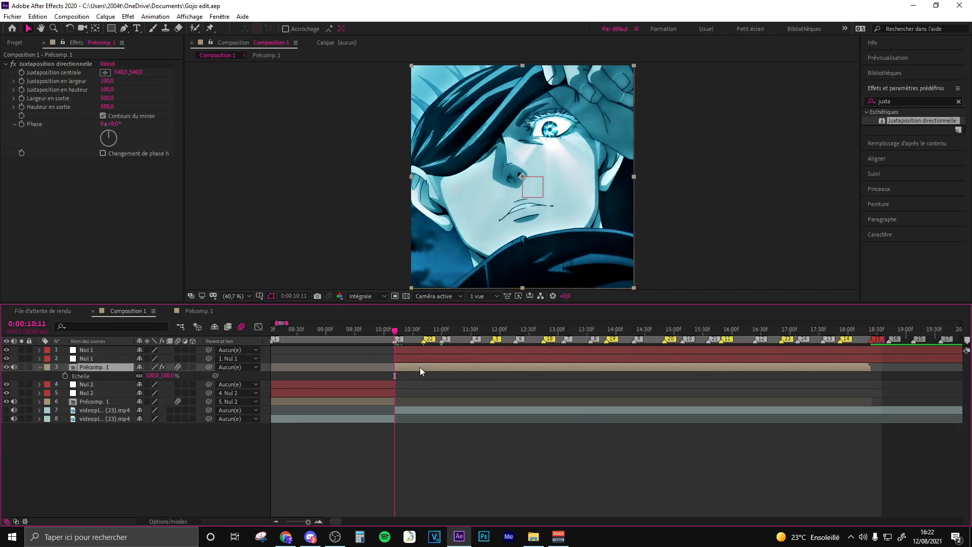
left_click(422, 349, "shift")
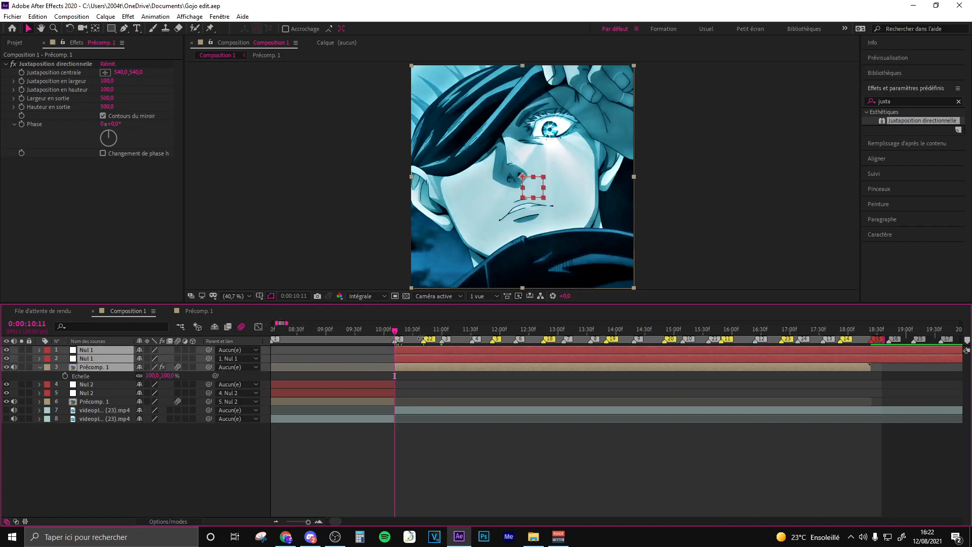
left_click(441, 329)
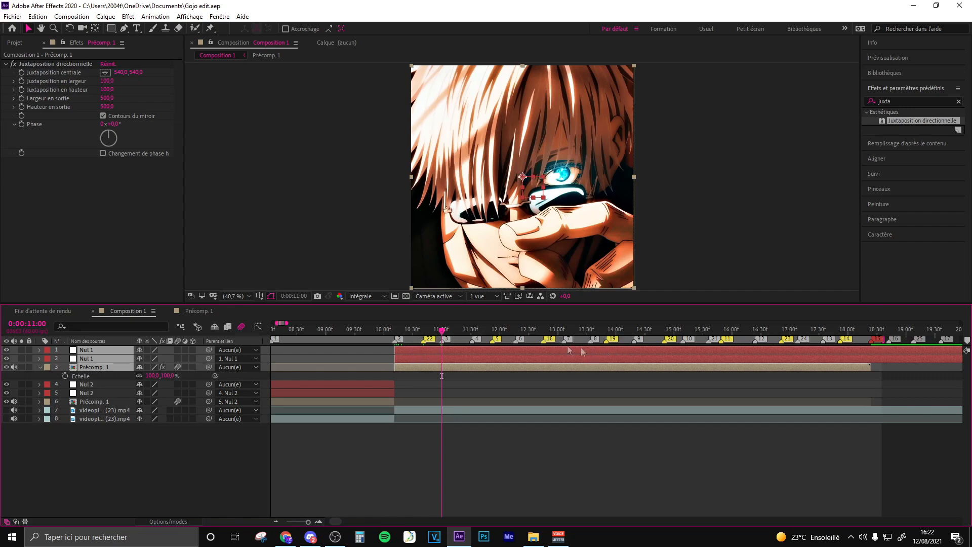
left_click_drag(423, 332, 442, 332)
left_click_drag(419, 329, 442, 330)
key("=")
key("ctrl+shift+d")
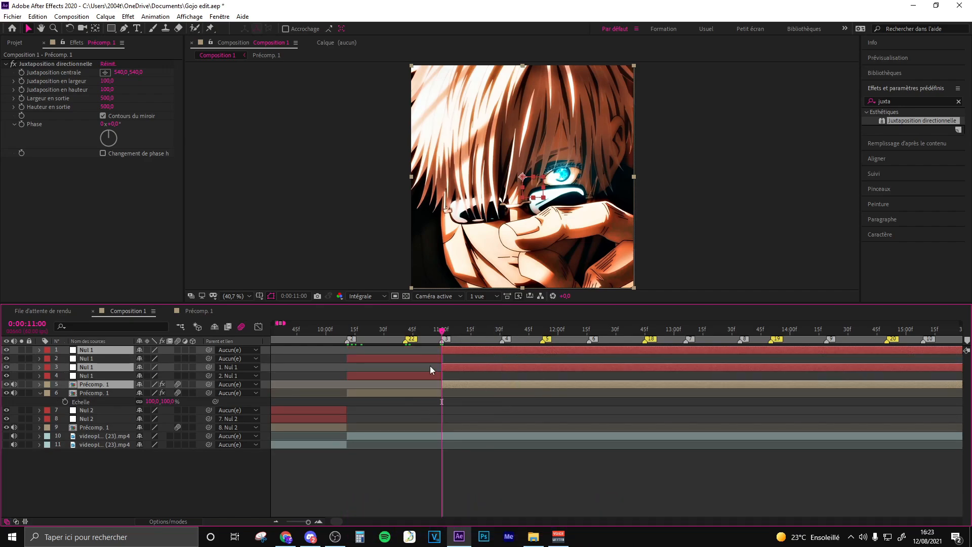
left_click_drag(97, 367, 101, 355)
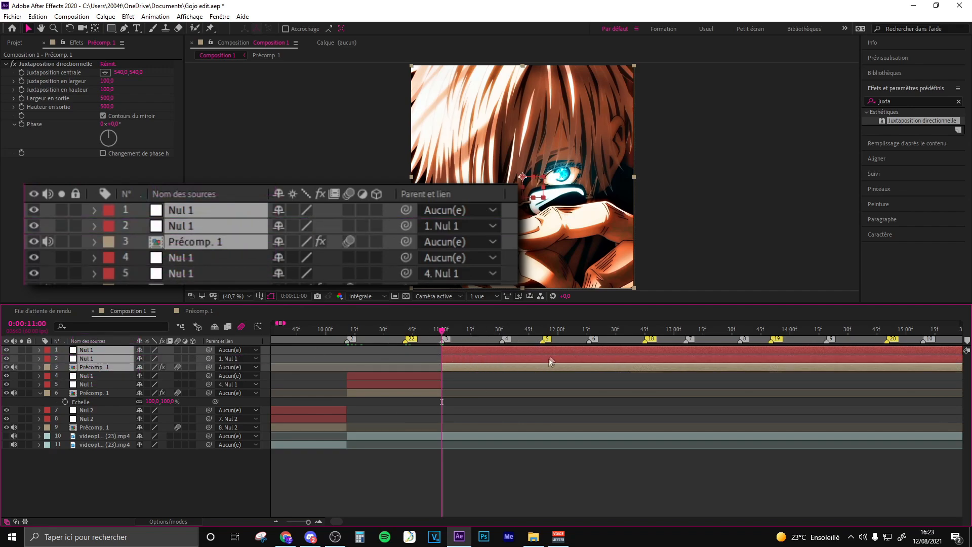
- Split the topmost Précomp. 1 and its two nulls at 0:00:11:31 and the following beat markers, regrouping each new set at the top of the stack
left_click(501, 329)
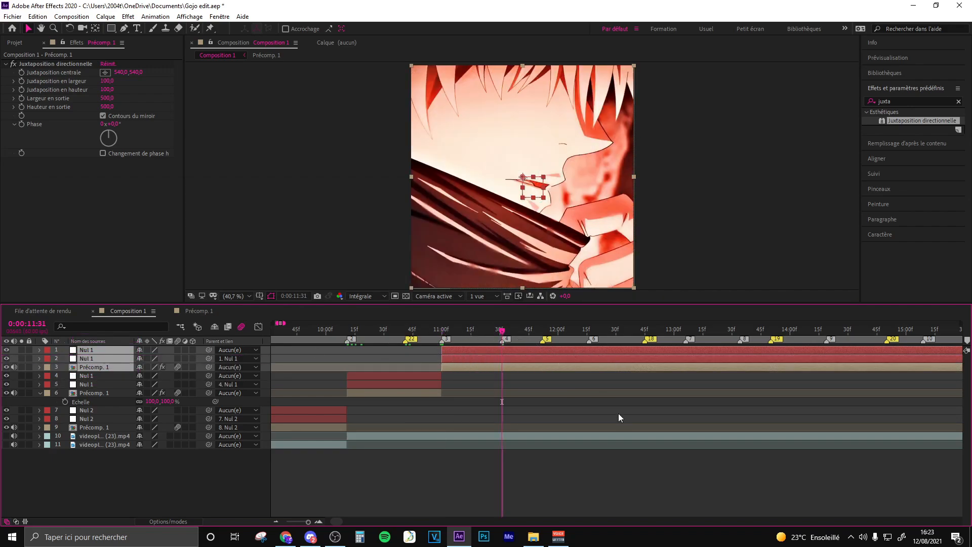
key("ctrl+shift+d")
left_click_drag(102, 365, 102, 356)
left_click(589, 331)
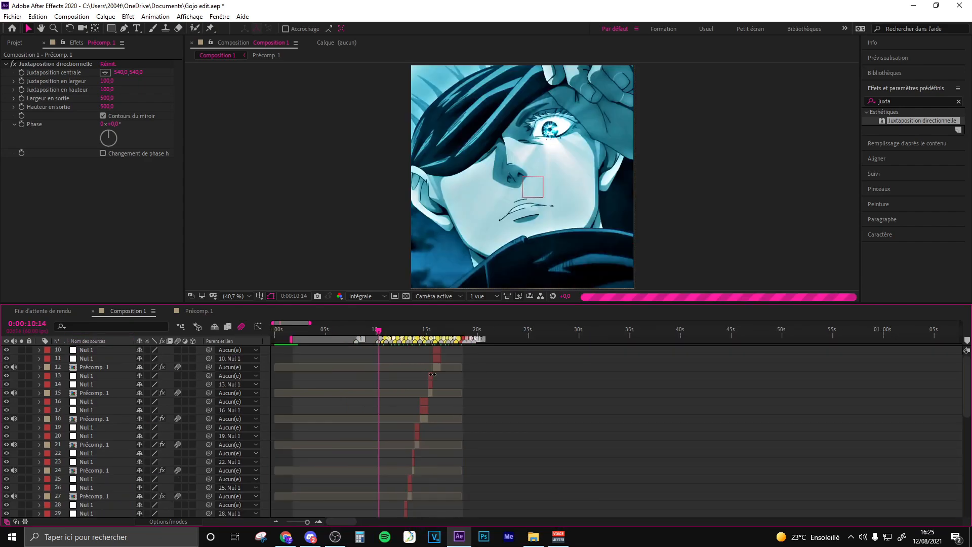
scroll(424, 376, "down", 2)
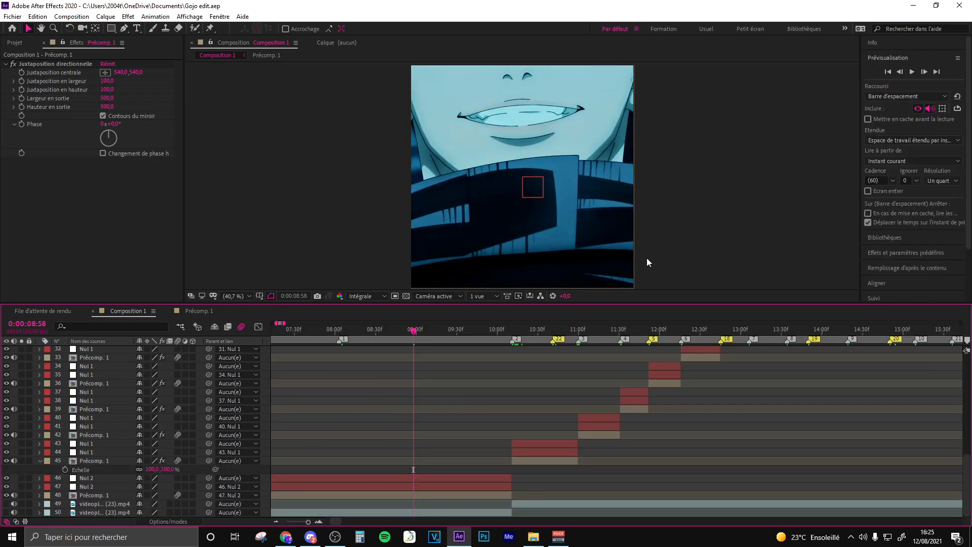
- Set the preview resolution to Un quart
left_click(893, 55)
left_click(893, 56)
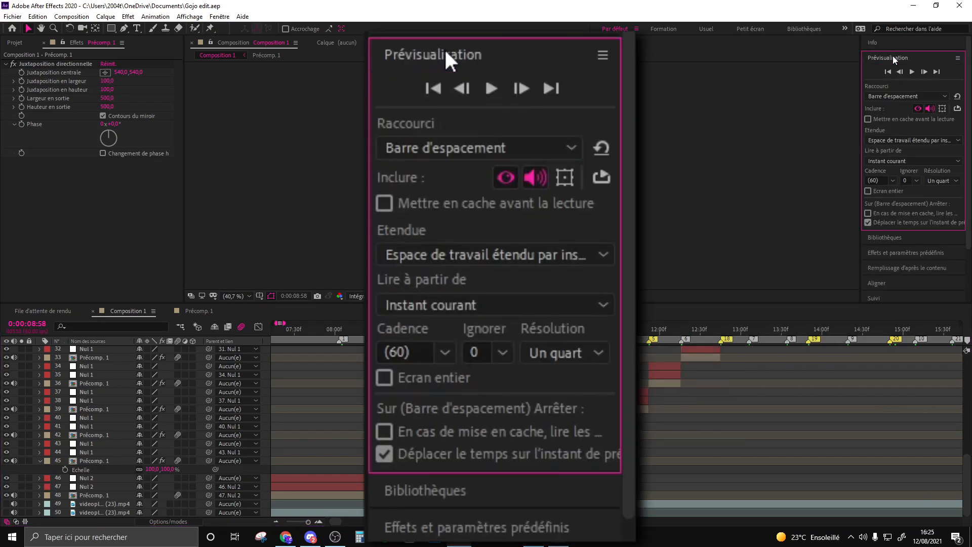
left_click(942, 181)
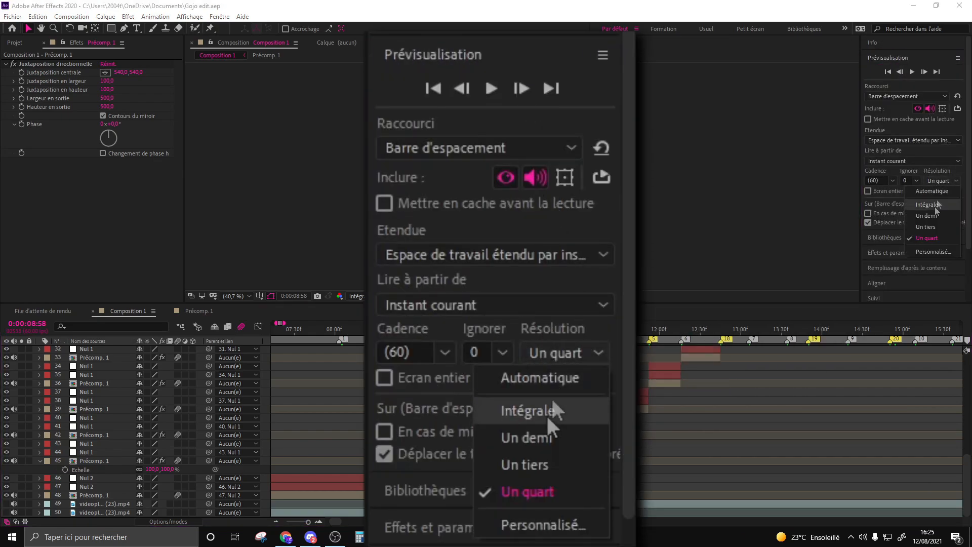
left_click(931, 242)
left_click(941, 181)
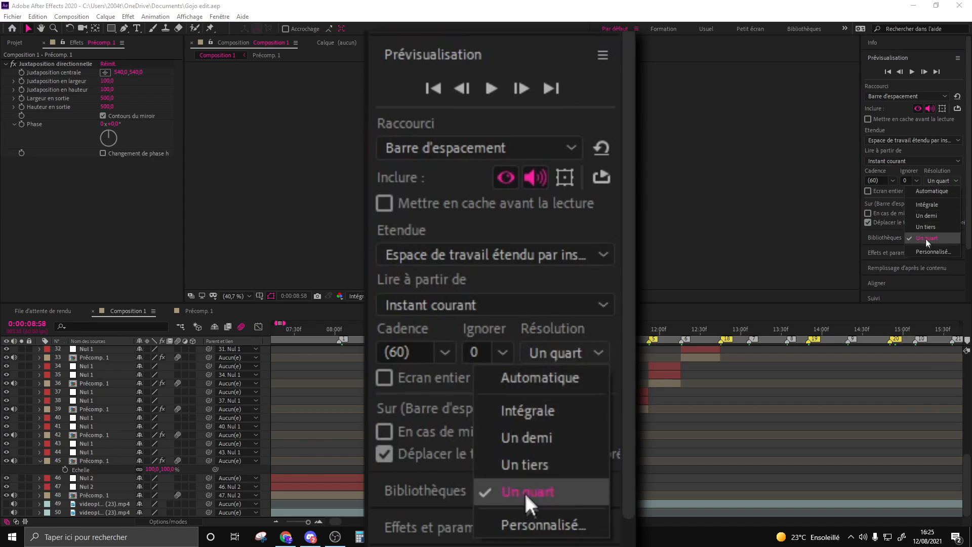
left_click(928, 238)
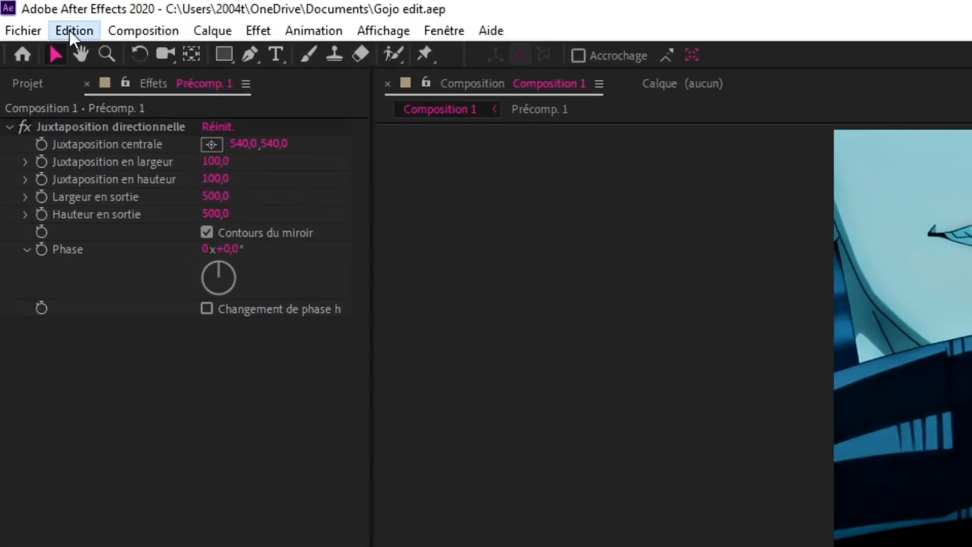
- Purge all memory and the disk cache, clearing the disk cache for all versions
left_click(37, 16)
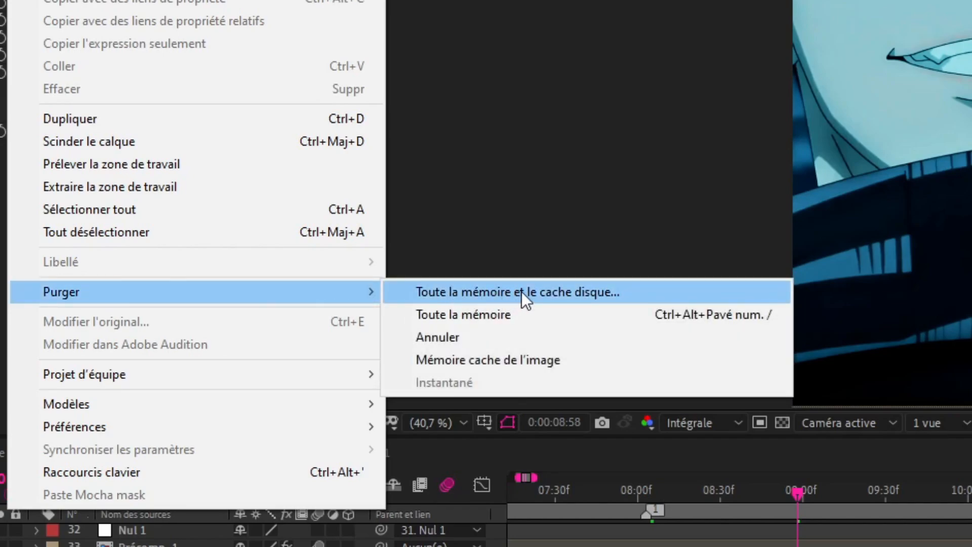
left_click(619, 293)
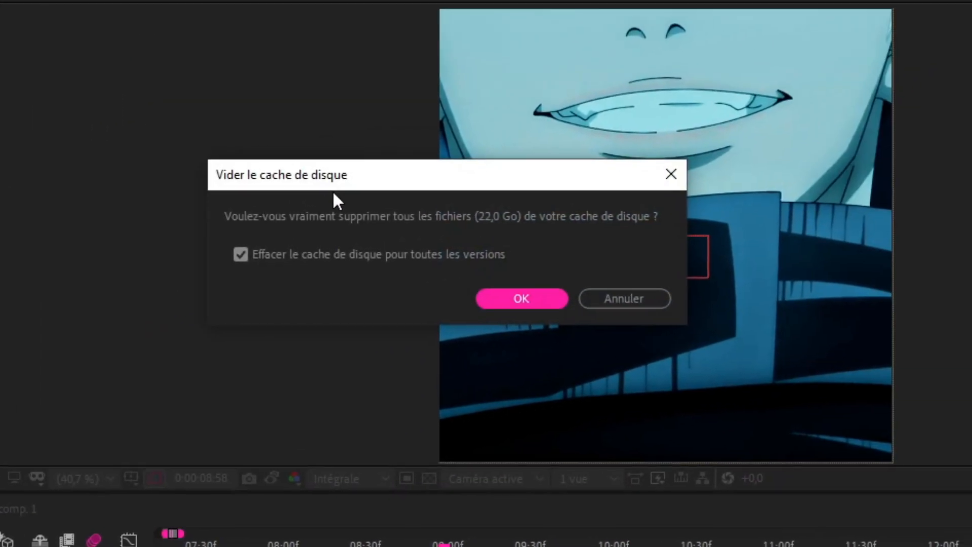
left_click(527, 299)
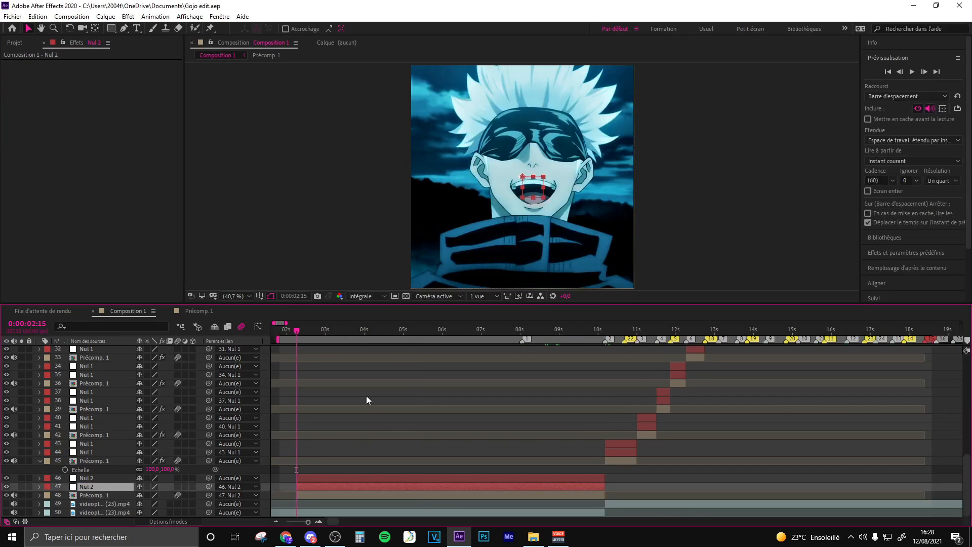
- Add a Scale keyframe to the lower Nul 2 layer at 0:00:02:15
left_click(311, 495)
left_click(312, 488)
key("equal")
key("equal")
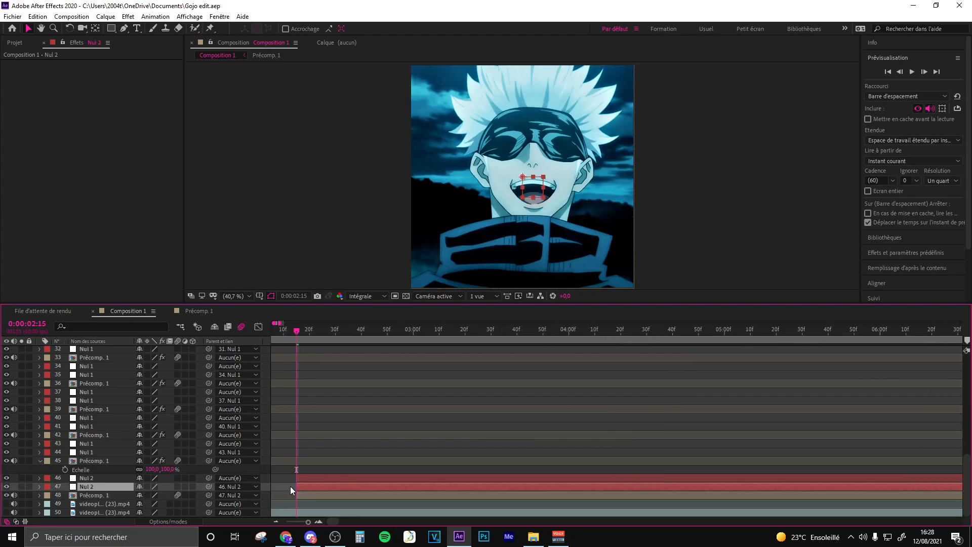
key("s")
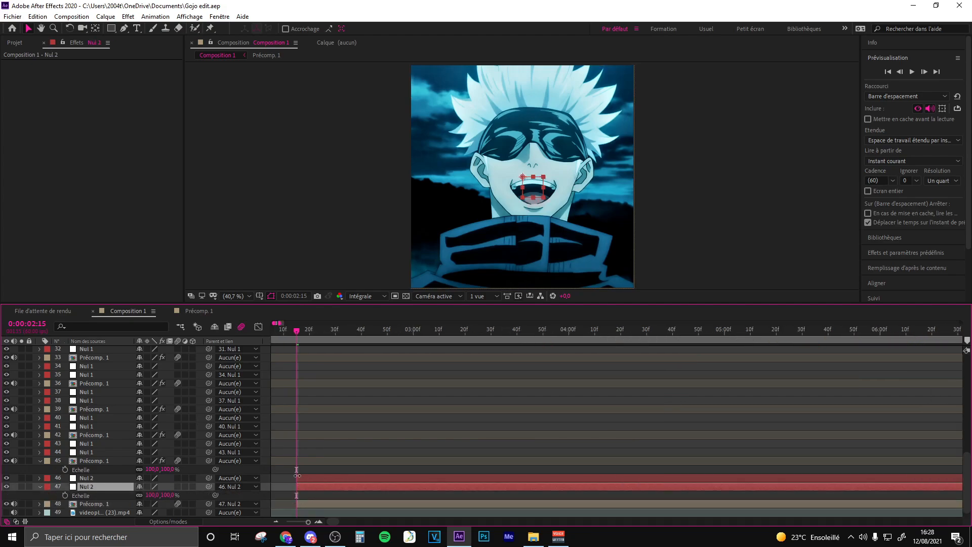
left_click(65, 486)
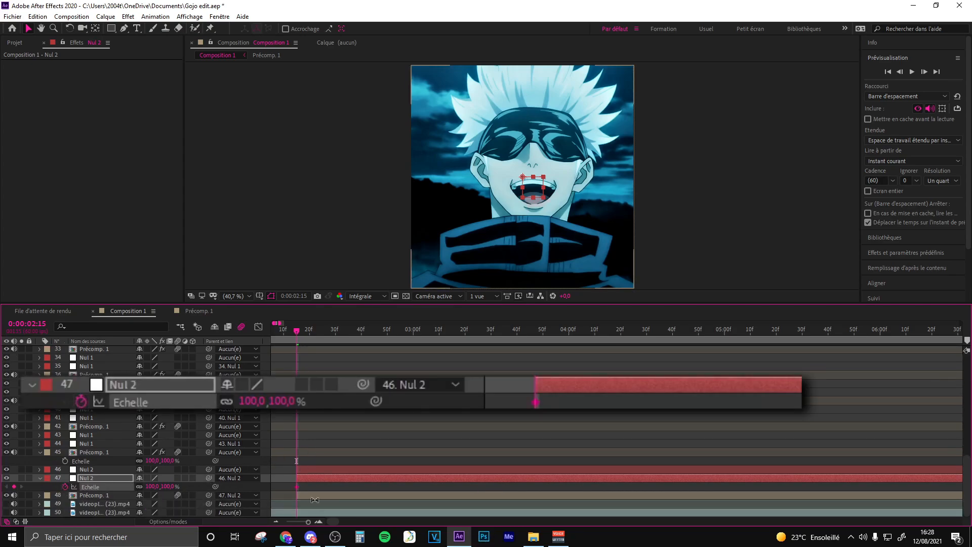
- Move the lower Nul 2's Scale keyframe to about 0:00:02:34 and set its scale at 0:00:02:15 to 500%
left_click_drag(297, 487, 346, 489)
scroll(306, 346, "up", 4)
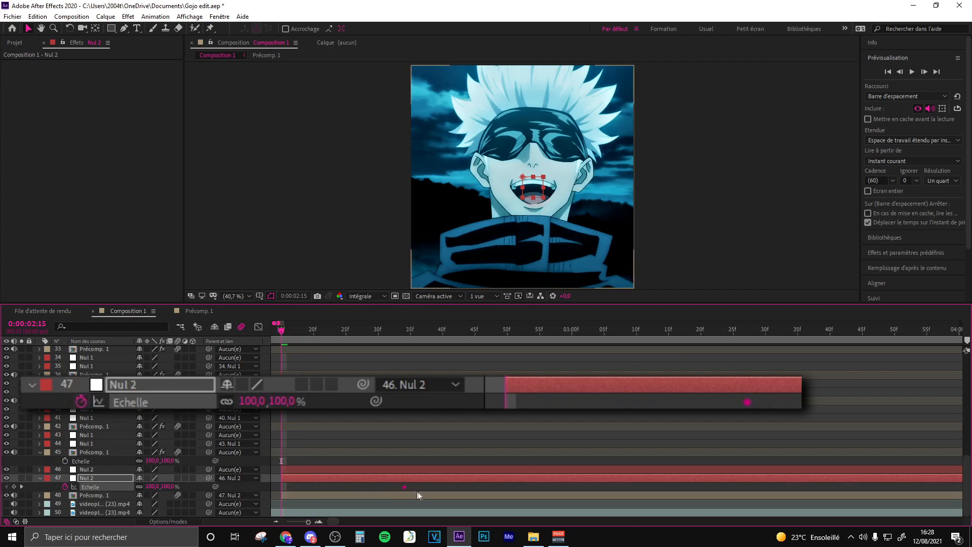
left_click(151, 486)
type("500")
left_click(362, 461)
- Apply Easy Ease to the lower Nul 2's two Scale keyframes and show their value graph
mouse_move(419, 487)
left_mouse_down()
mouse_move(272, 485)
mouse_move(405, 489)
left_mouse_up()
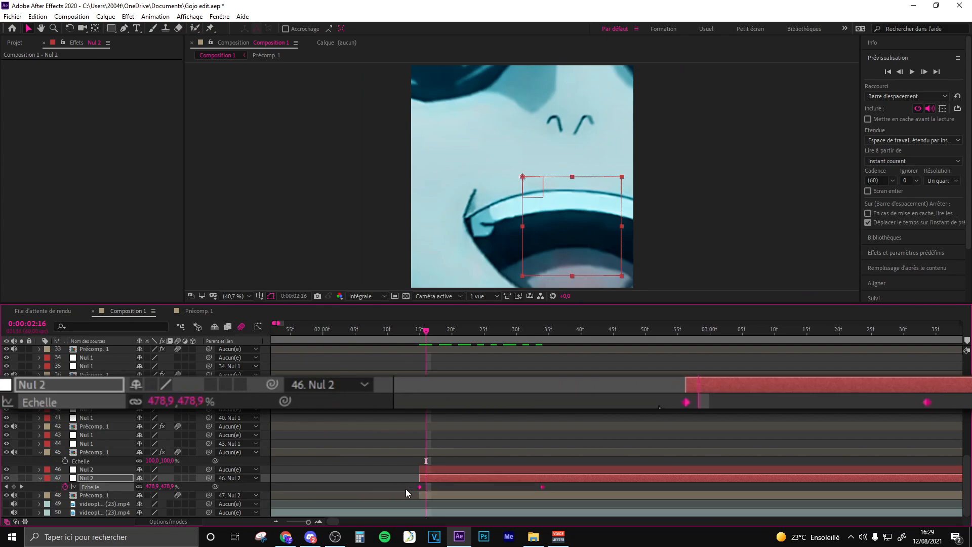
key("F9")
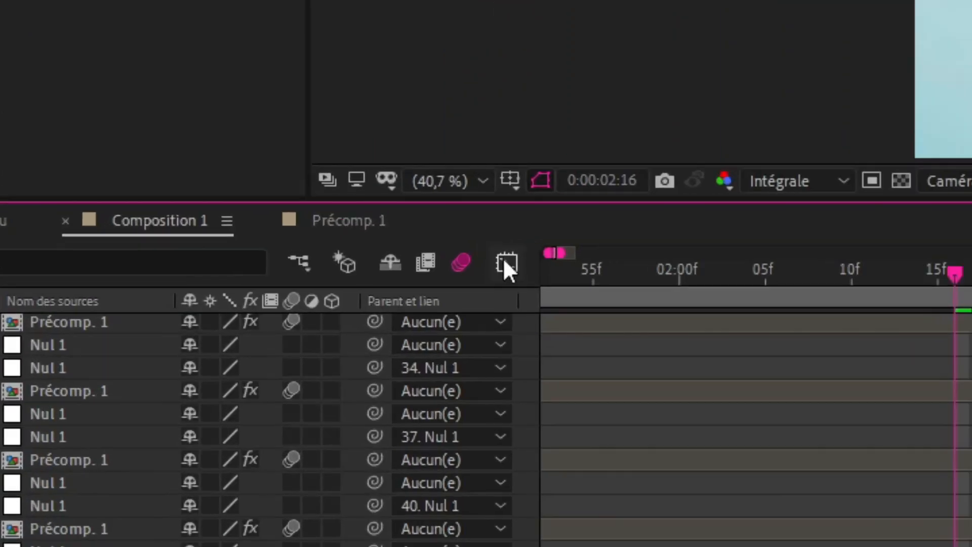
left_click(258, 326)
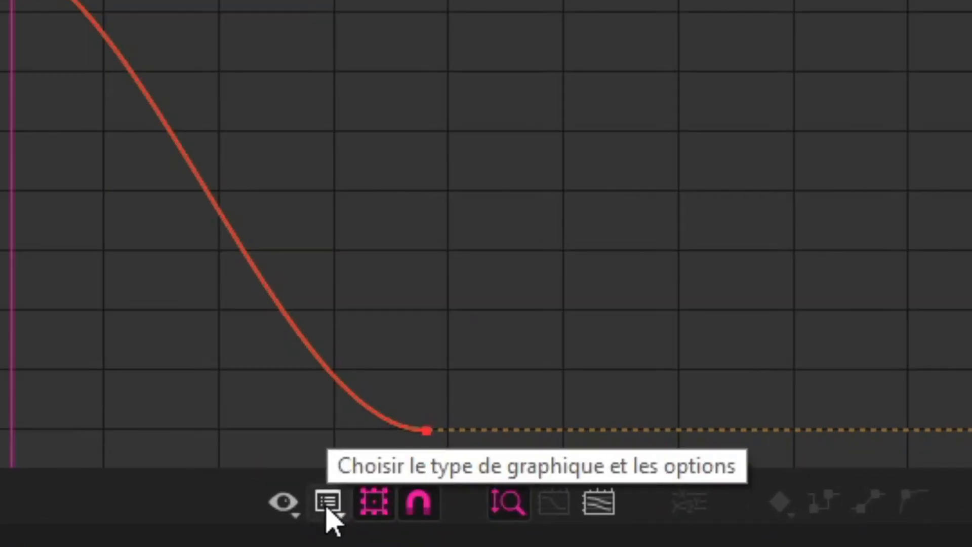
left_click(326, 509)
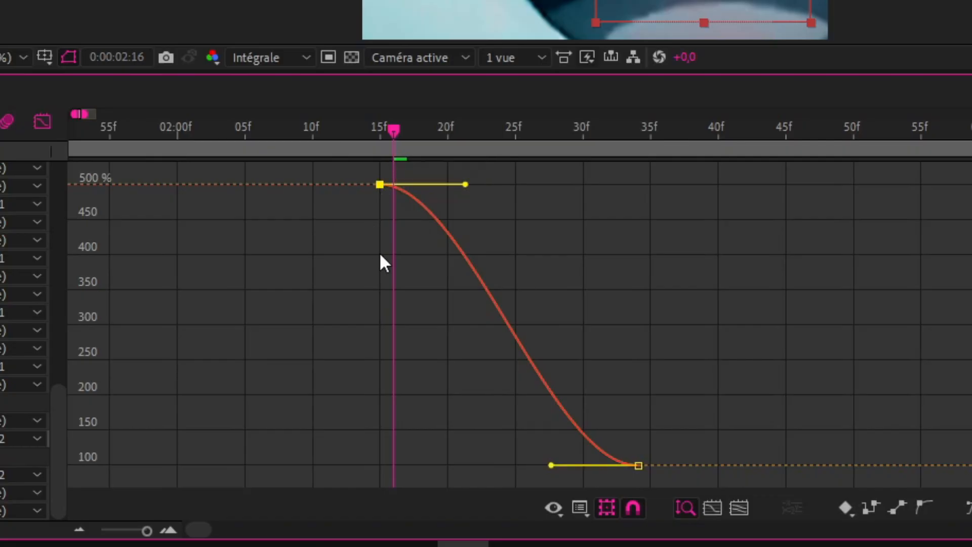
left_click(381, 255)
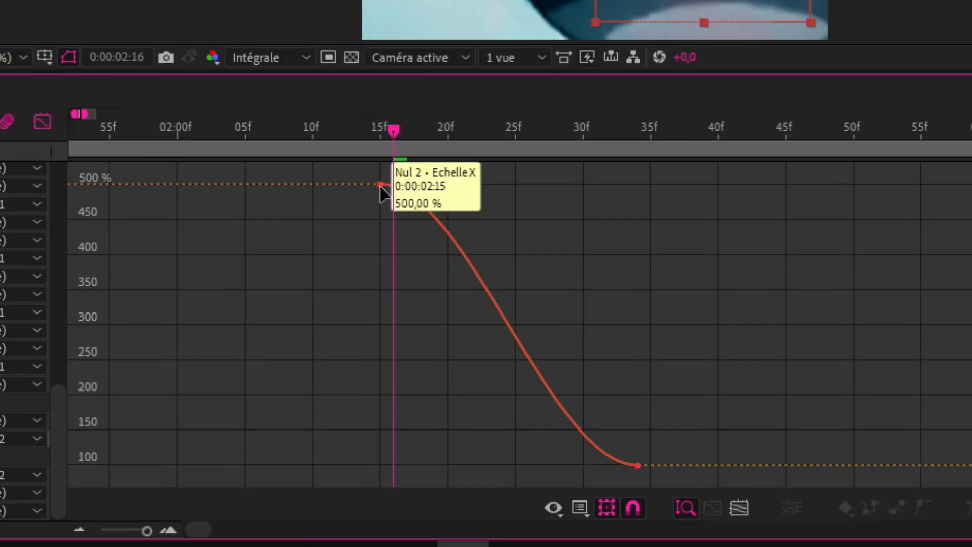
- Shape the lower Nul 2's Scale curve to fall steeply from 500% at 0:00:02:15 and level off gradually towards 100%
left_click(380, 186)
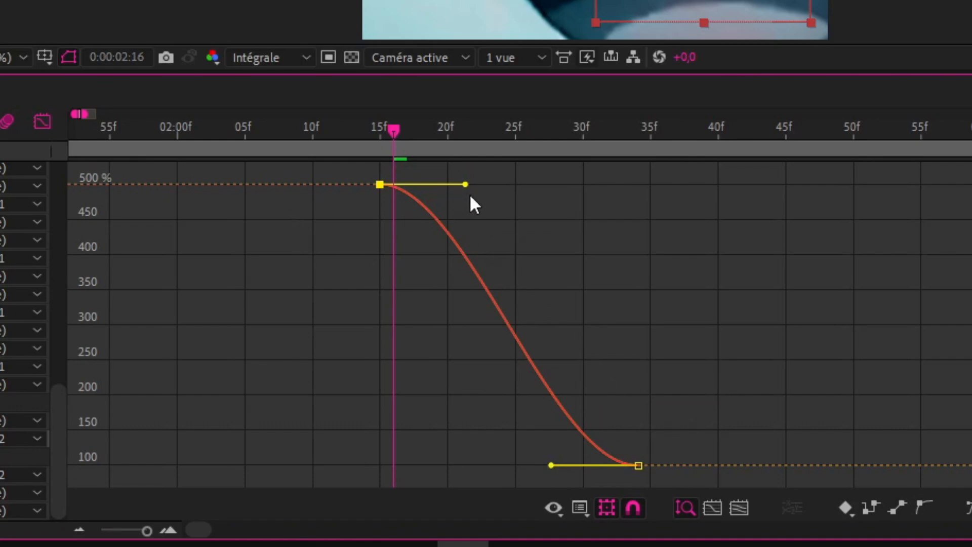
left_click_drag(470, 185, 388, 405)
left_click_drag(550, 465, 440, 461)
left_click_drag(386, 411, 386, 405)
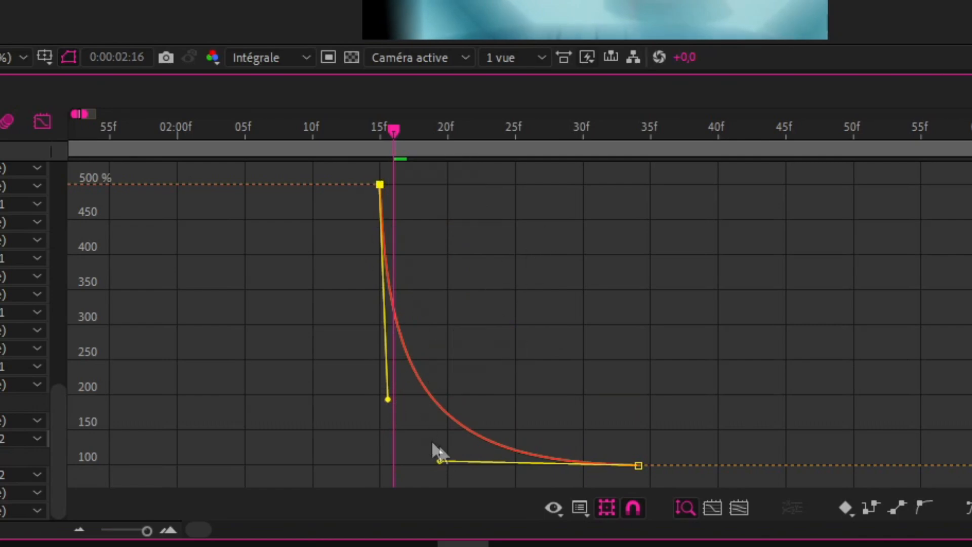
left_click_drag(389, 401, 372, 462)
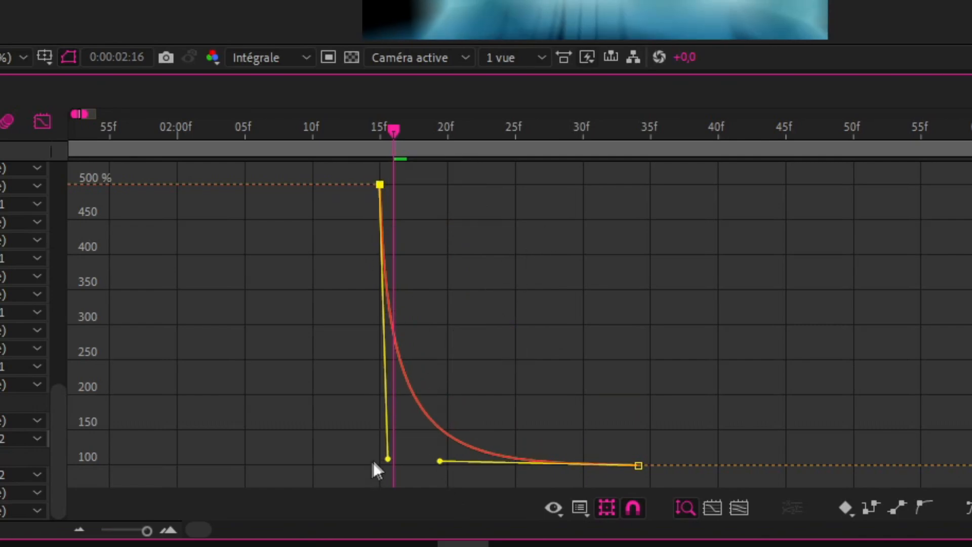
left_click(440, 469)
left_click(637, 466)
left_click_drag(440, 460, 383, 399)
left_click_drag(434, 462, 446, 462)
left_click_drag(389, 391, 372, 405)
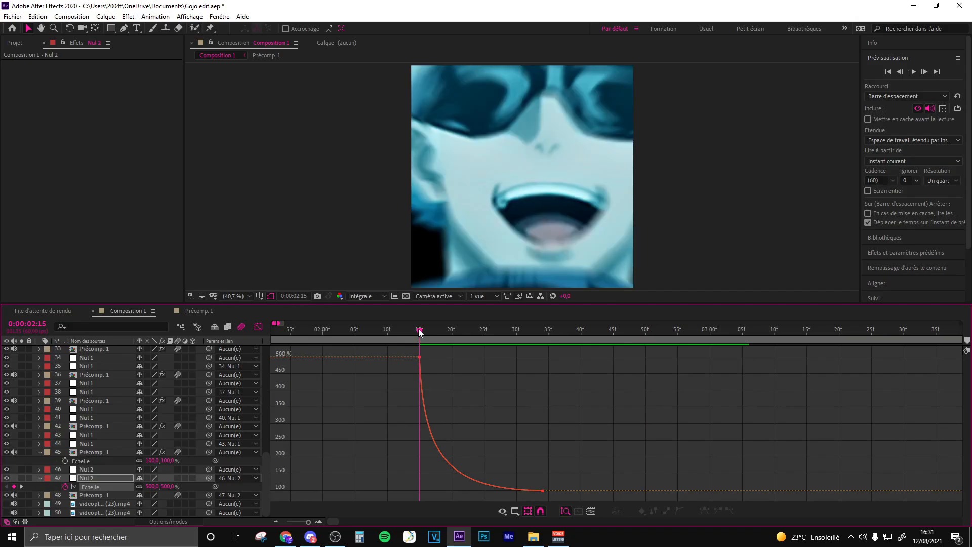
key("shift+F3")
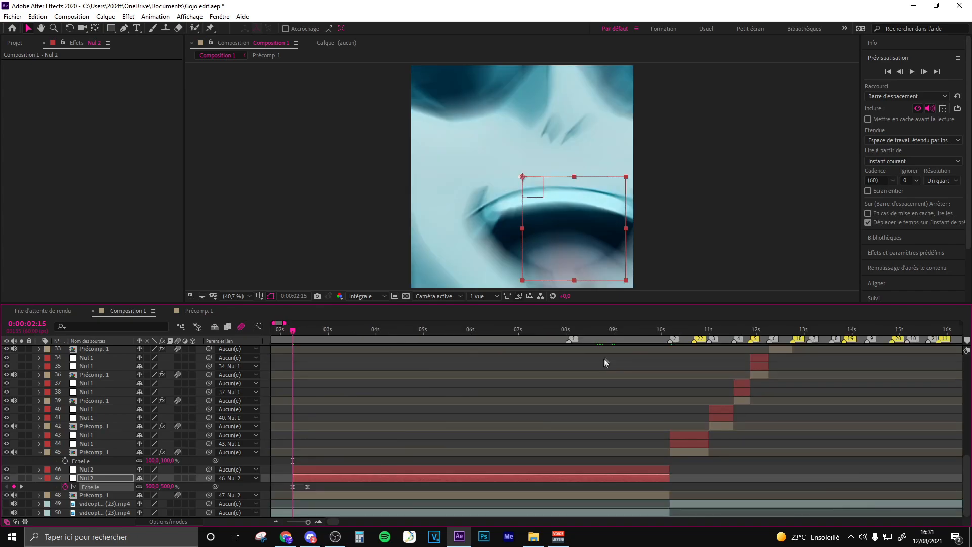
- Examine the two Nul 2 layers and their Scale keyframes, and scrub around the cut to the next clip at marker 2
left_click(628, 332)
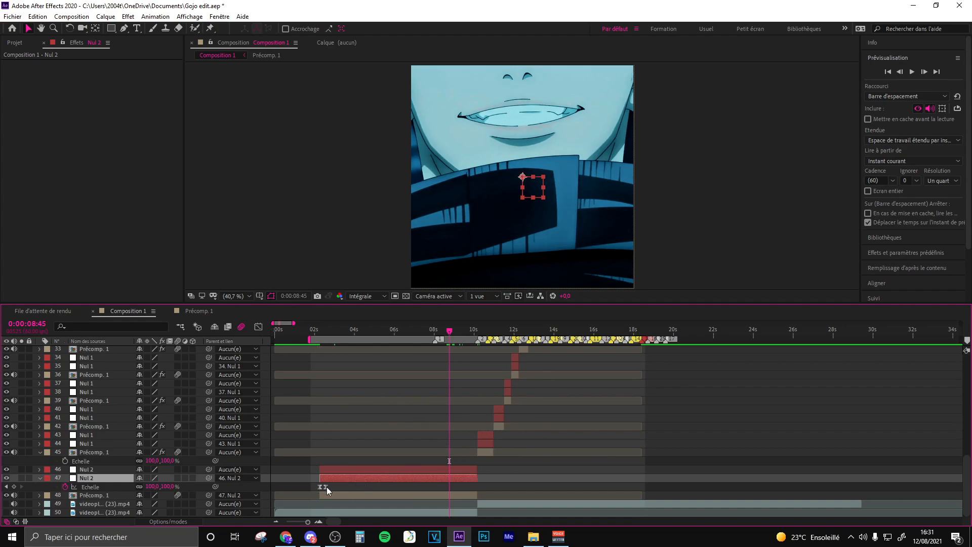
left_click(323, 332)
key("equal")
key("equal")
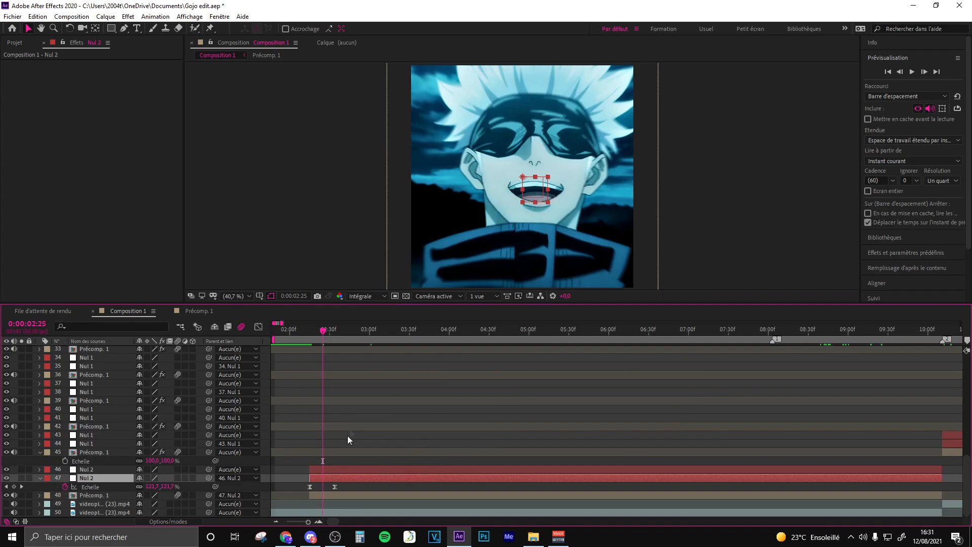
left_click(353, 470)
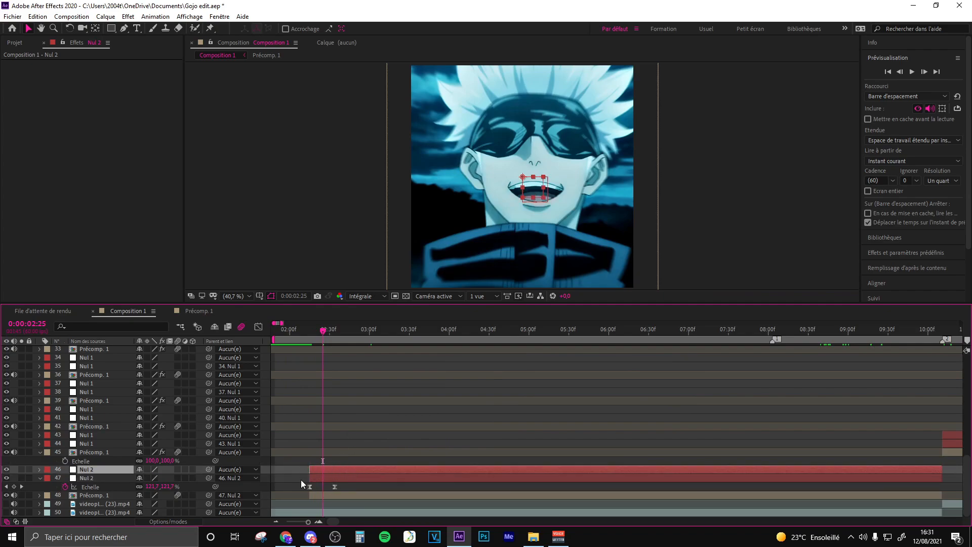
left_click(321, 478)
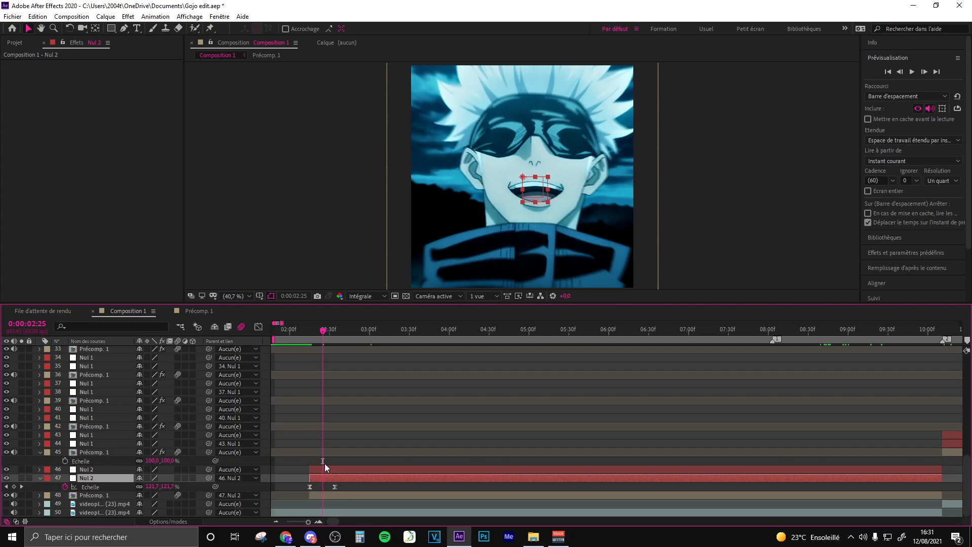
left_click(325, 466)
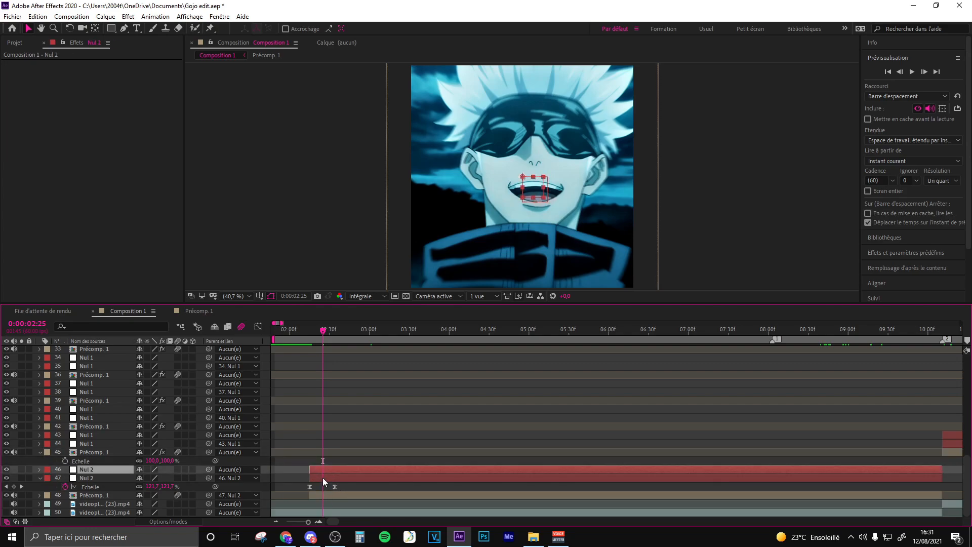
left_click(323, 478)
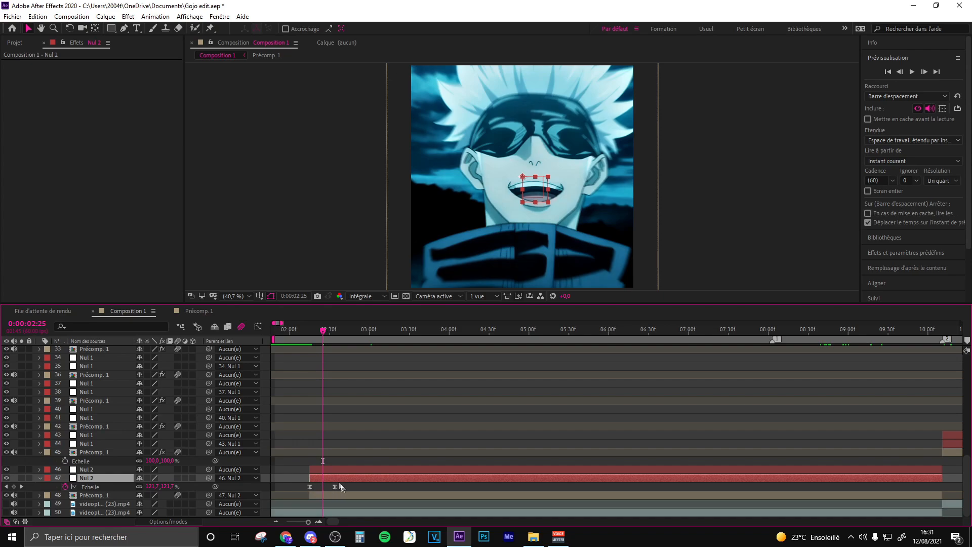
left_click_drag(282, 323, 295, 324)
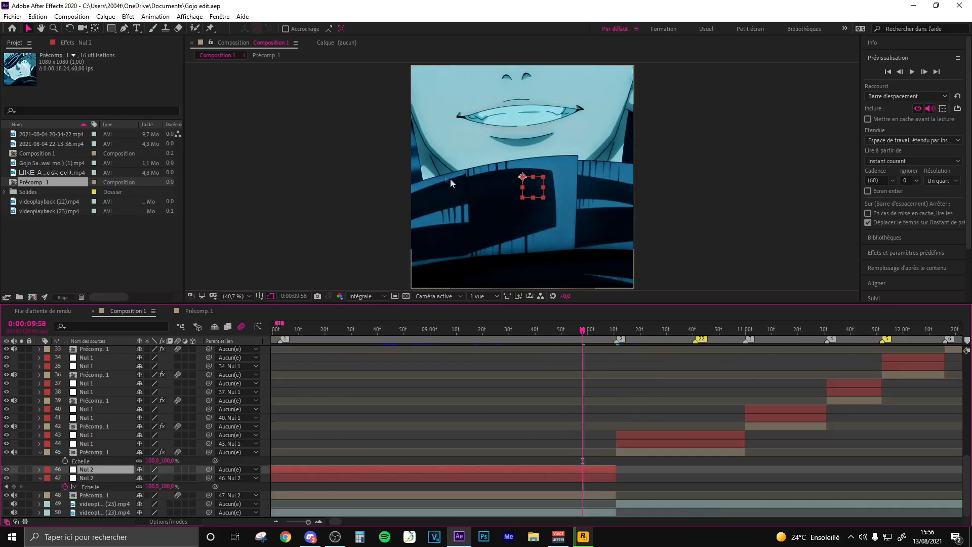
left_click(645, 332)
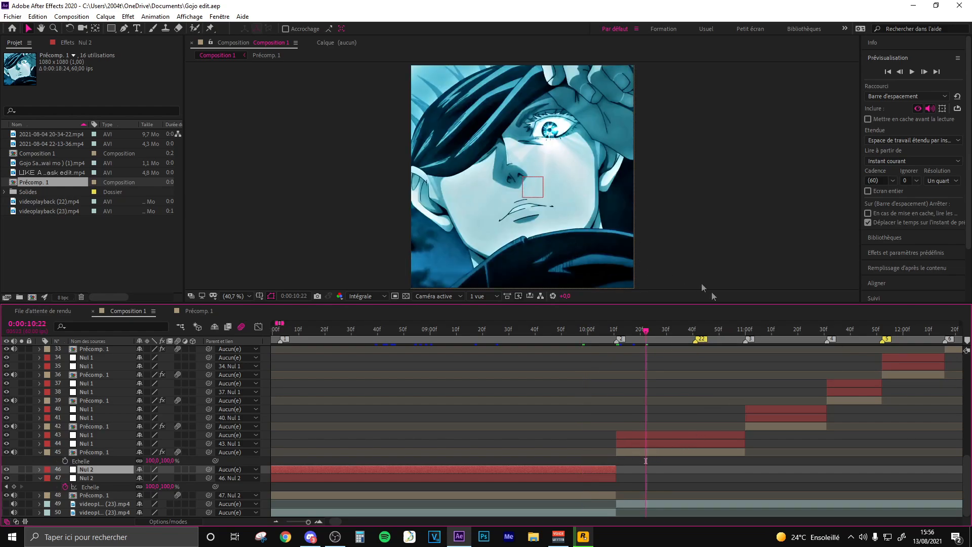
left_click(588, 332)
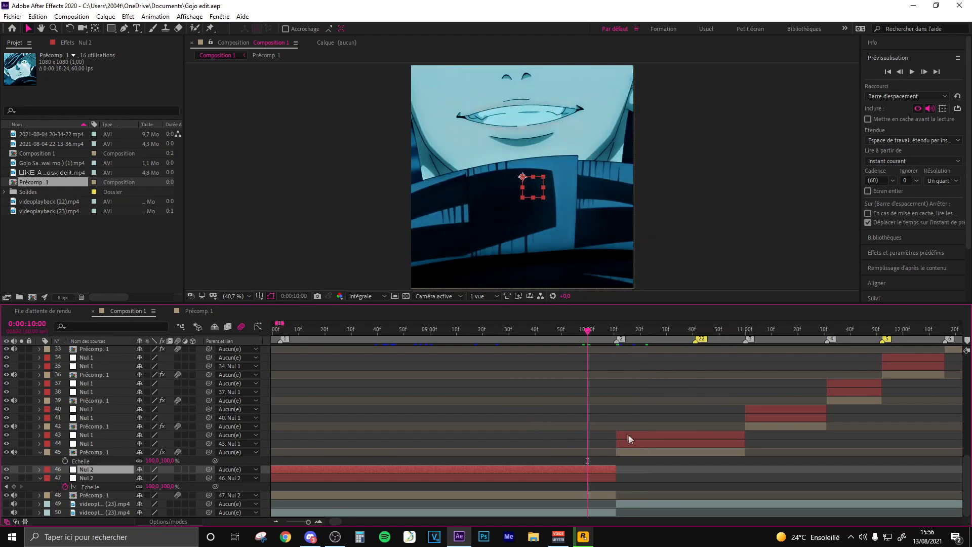
left_click(630, 328)
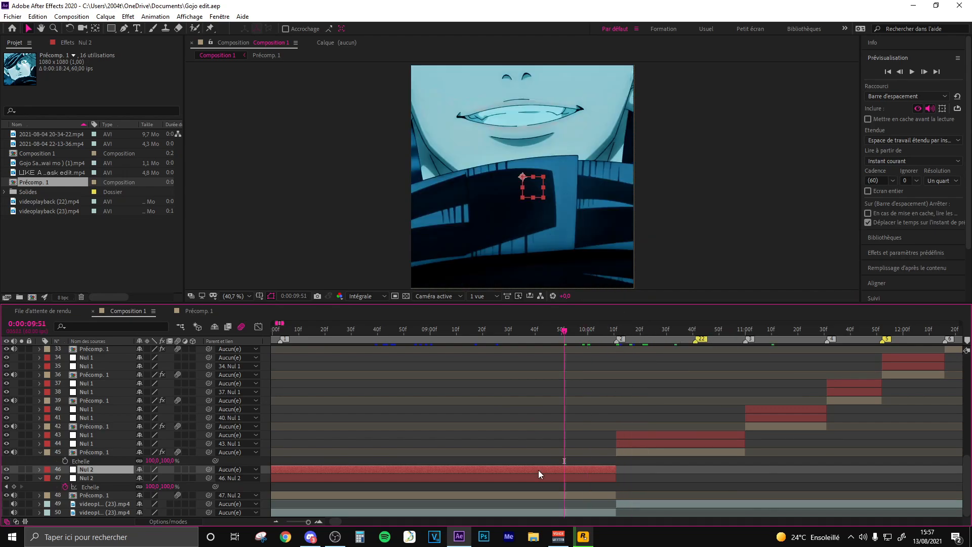
- Add a 100% Scale keyframe to the upper Nul 2 layer and move it to about 0:00:09:30
key("s")
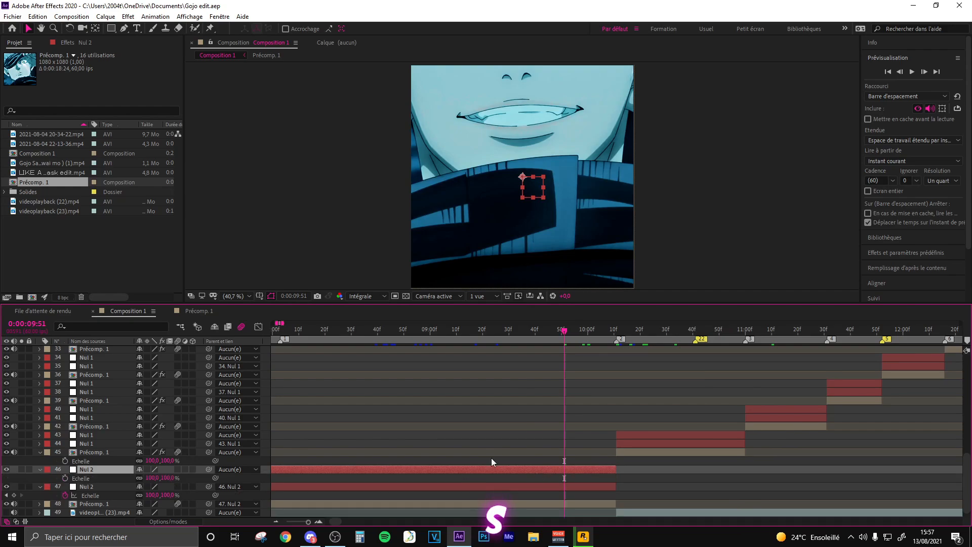
left_click(65, 478)
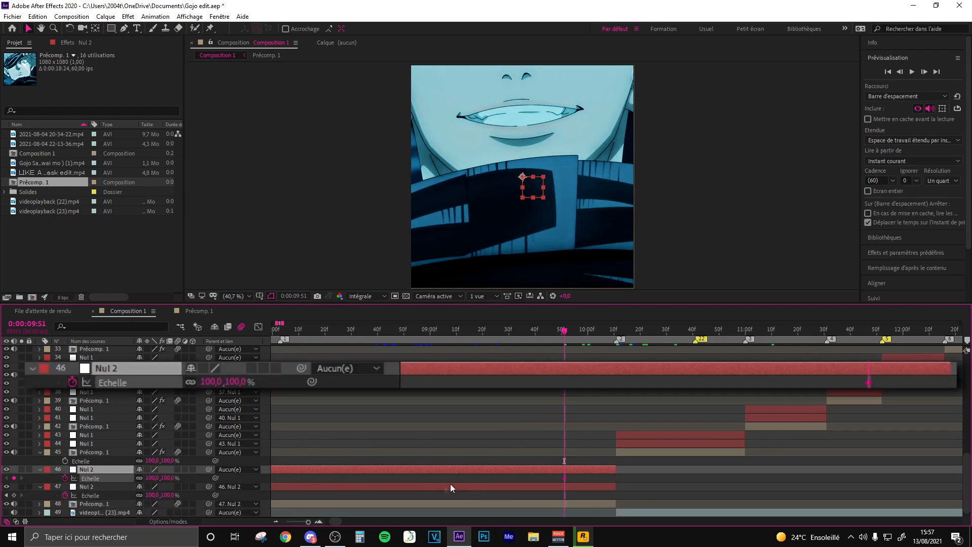
left_click_drag(564, 478, 521, 479)
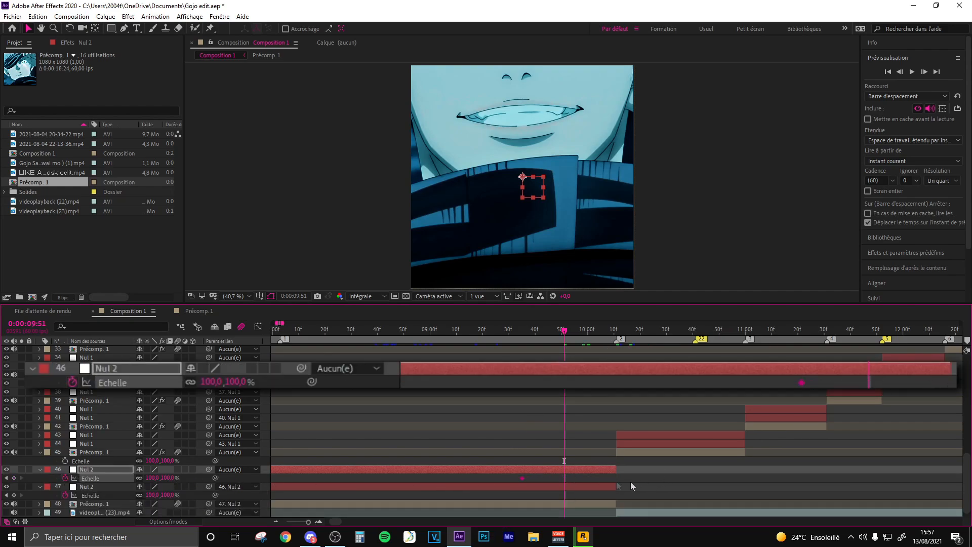
mouse_move(522, 478)
left_mouse_down()
mouse_move(553, 479)
mouse_move(486, 479)
mouse_move(560, 491)
mouse_move(508, 490)
left_mouse_up()
- Add 100% Scale keyframes to the Nul 1 layer 44, one at about 0:00:10:46 and one at its start, 0:00:10:11
left_click(617, 331)
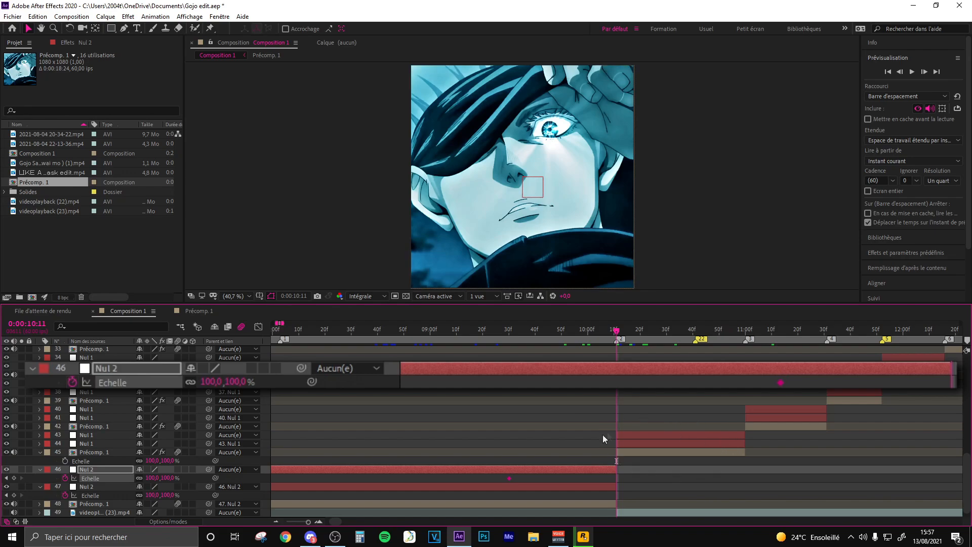
left_click(633, 444)
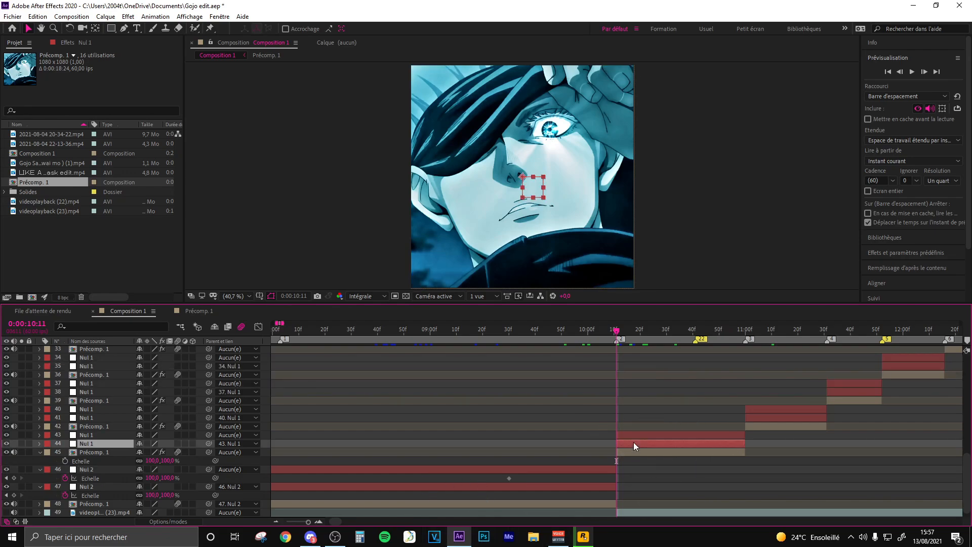
key("s")
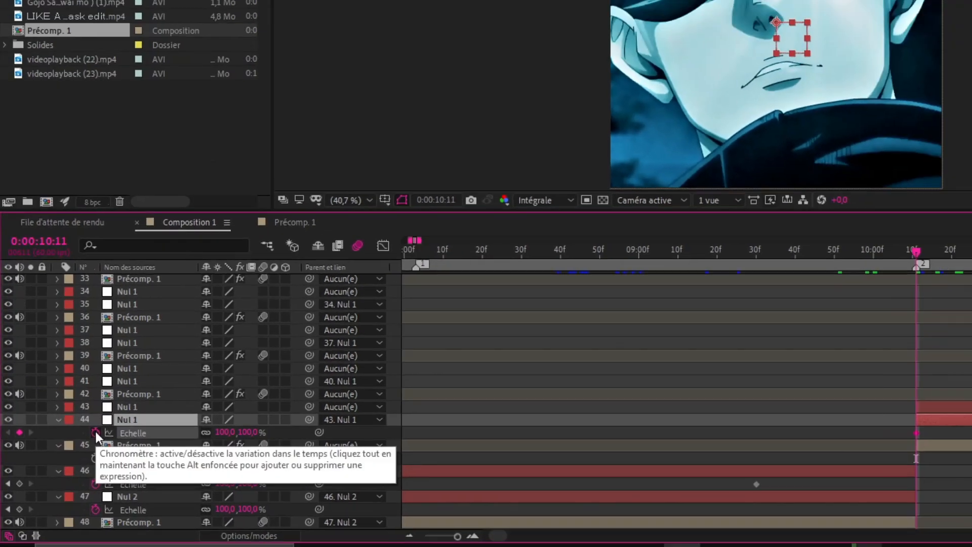
left_click(65, 452)
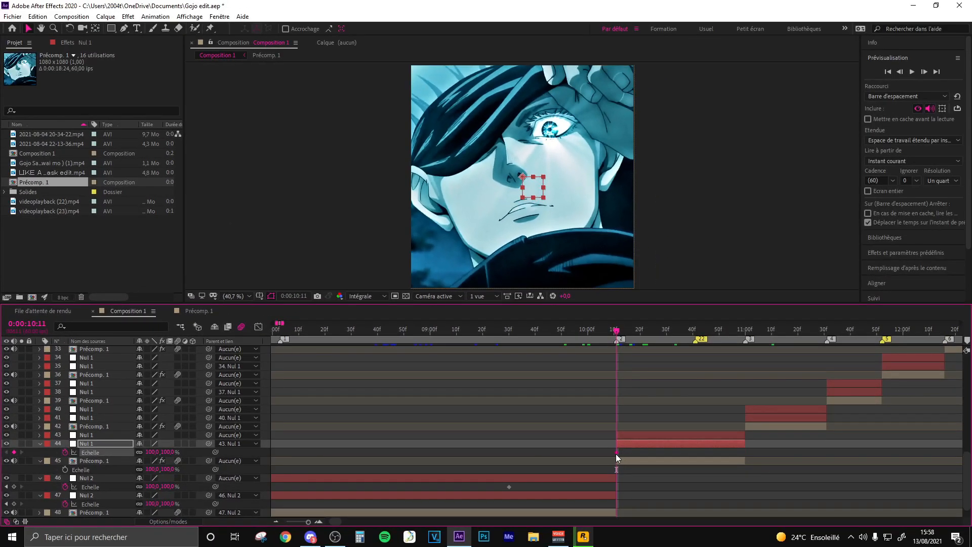
left_click_drag(712, 453, 710, 454)
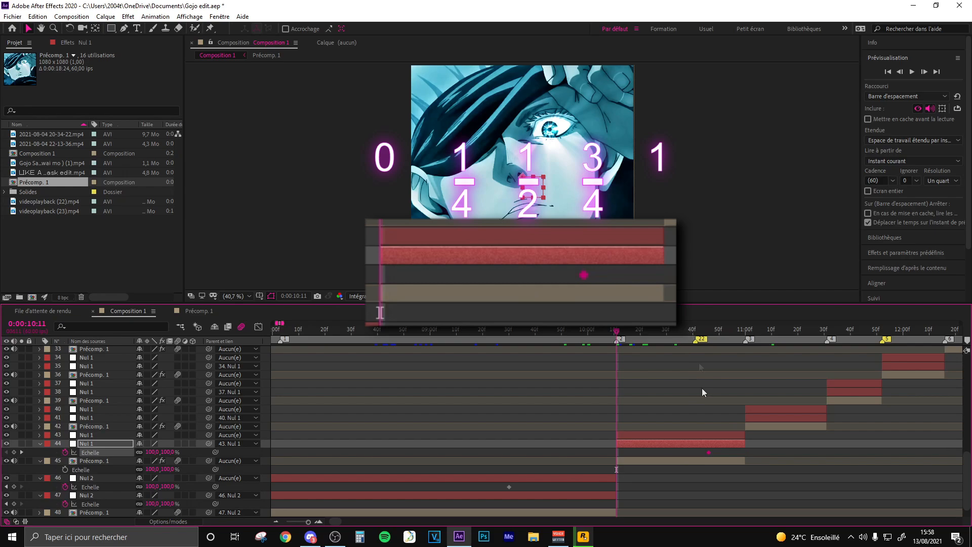
left_click(13, 452)
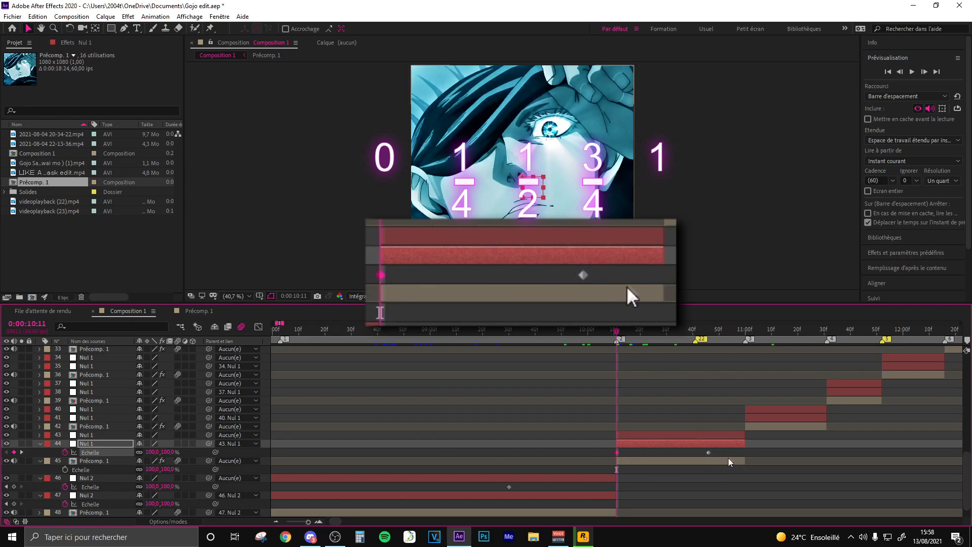
- Set the upper Nul 2's scale to 25% at 0:00:10:08 and move that keyframe to the clip's end at about 0:00:10:11
left_click_drag(719, 450, 575, 454)
left_click_drag(629, 485, 497, 485)
left_click_drag(503, 334, 514, 334)
left_click_drag(596, 345, 619, 343)
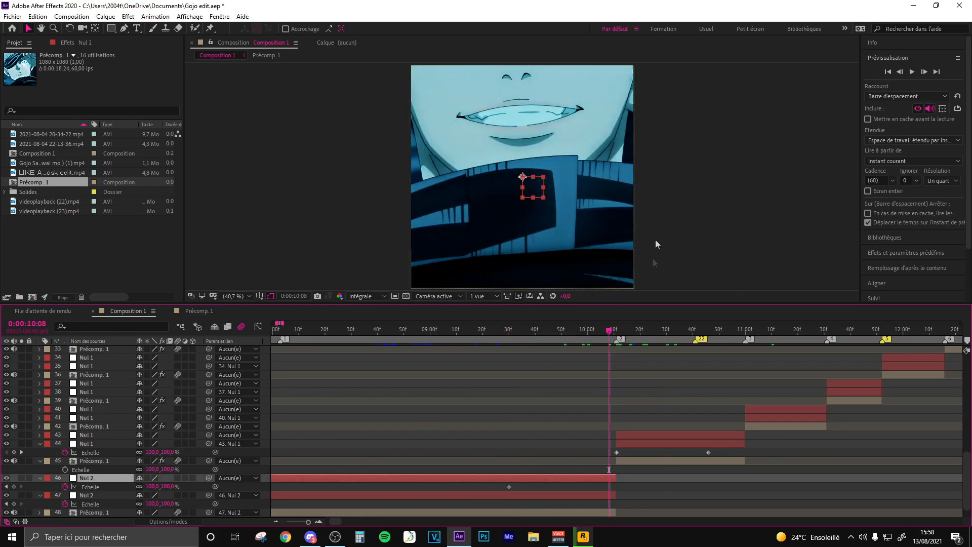
left_click(151, 487)
type("25")
key("Return")
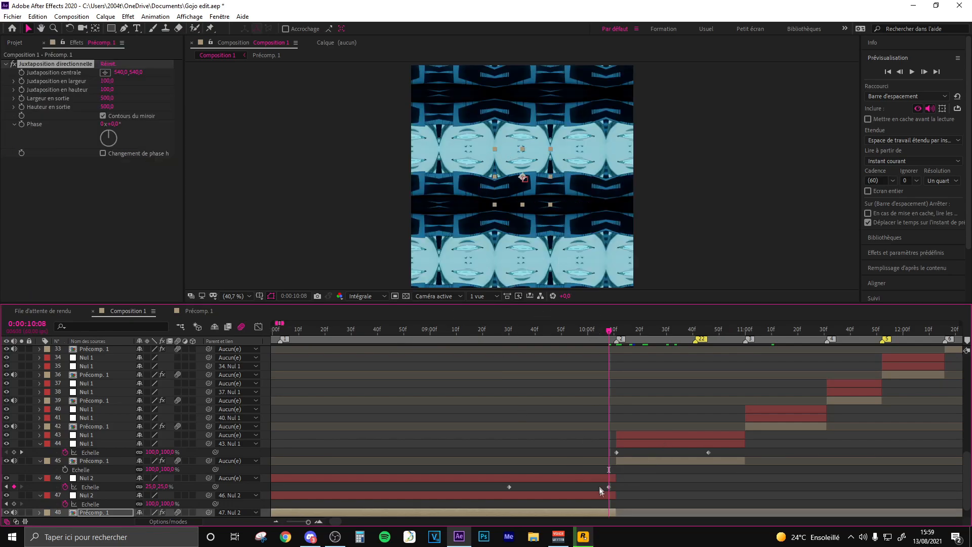
mouse_move(609, 487)
left_mouse_down()
mouse_move(618, 487)
mouse_move(243, 473)
mouse_move(399, 454)
left_mouse_up()
- Apply Easy Ease to the upper Nul 2's Scale keyframes and shape the curve to start flat and drop steeply to 25% at the end
key("F9")
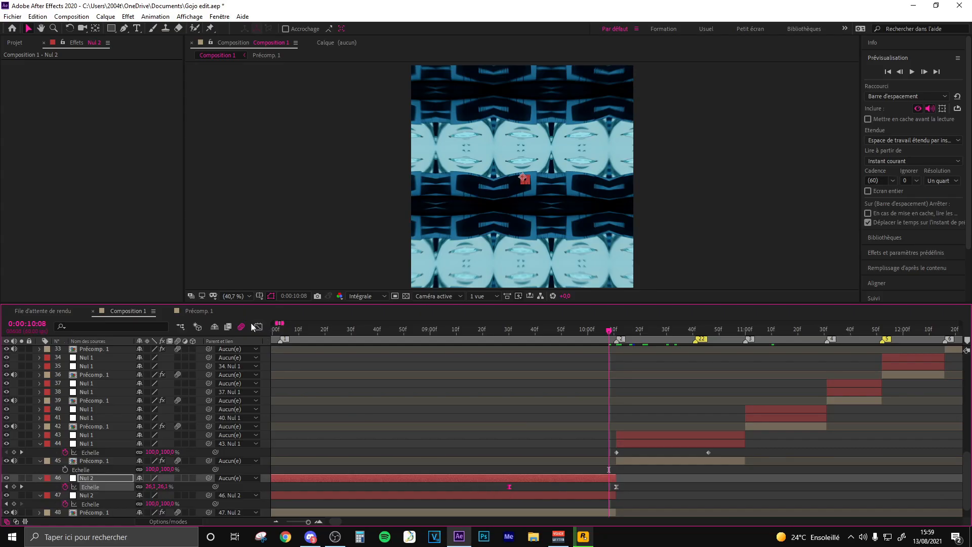
left_click(257, 326)
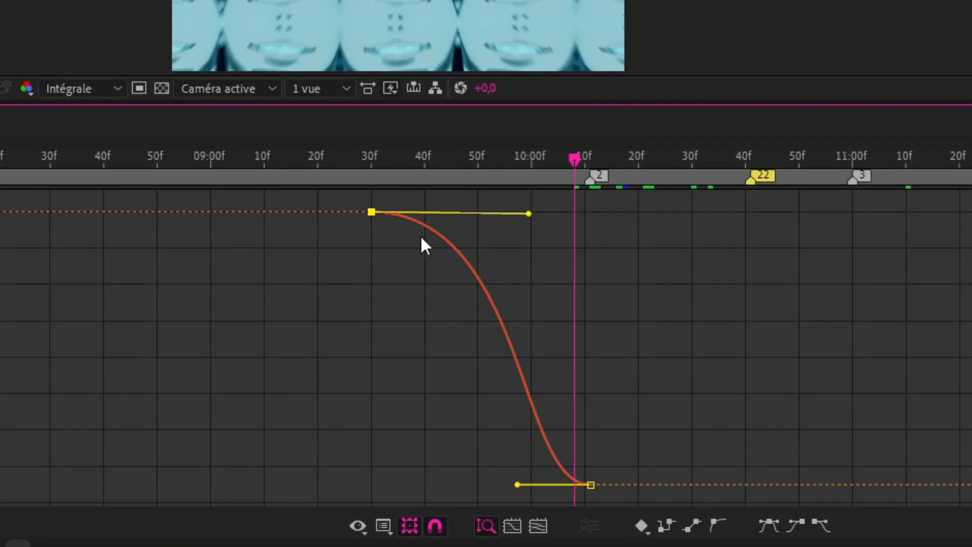
left_click_drag(530, 213, 582, 212)
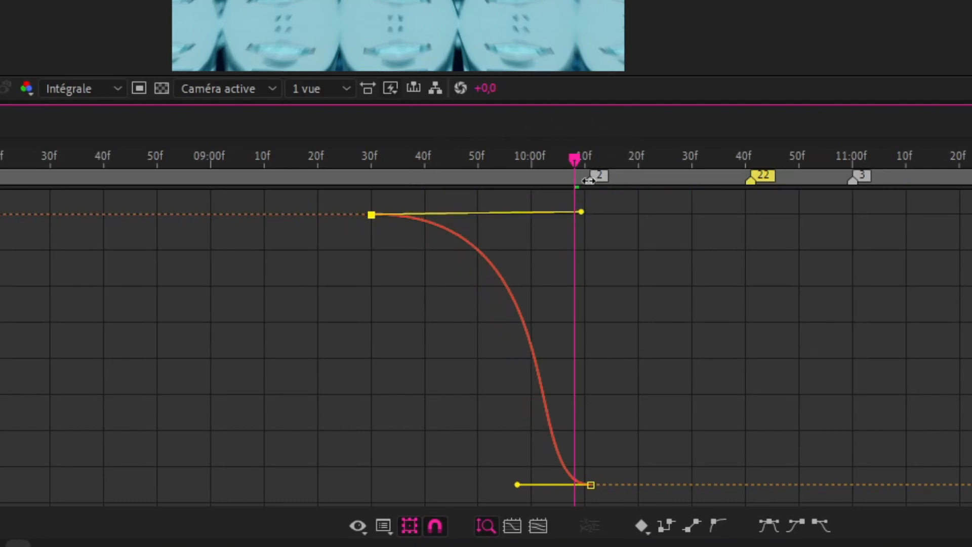
left_click_drag(517, 484, 587, 266)
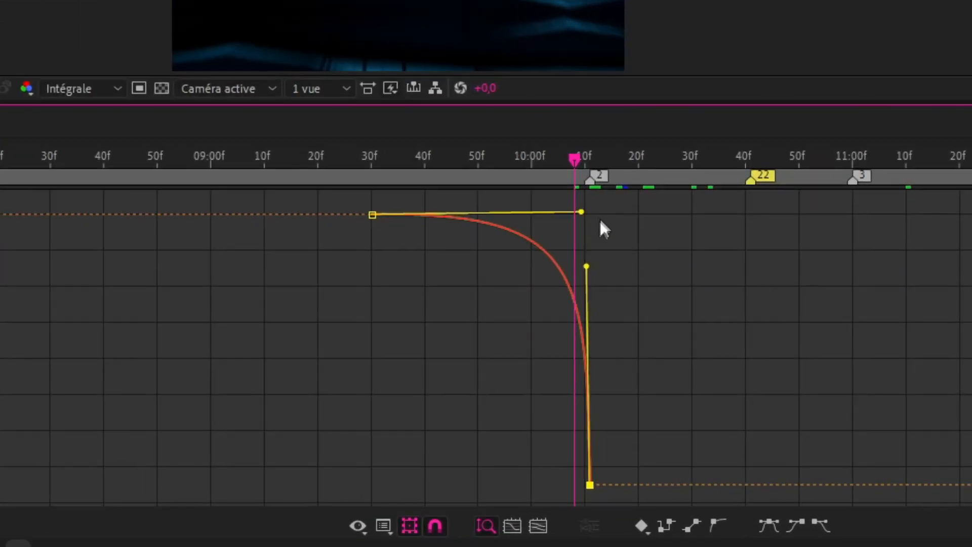
- Reshape the upper Nul 2's scale curve so it stays flat at the start and drops steeply at the end
left_click_drag(581, 212, 374, 382)
left_click_drag(586, 266, 420, 474)
left_click_drag(375, 383, 532, 214)
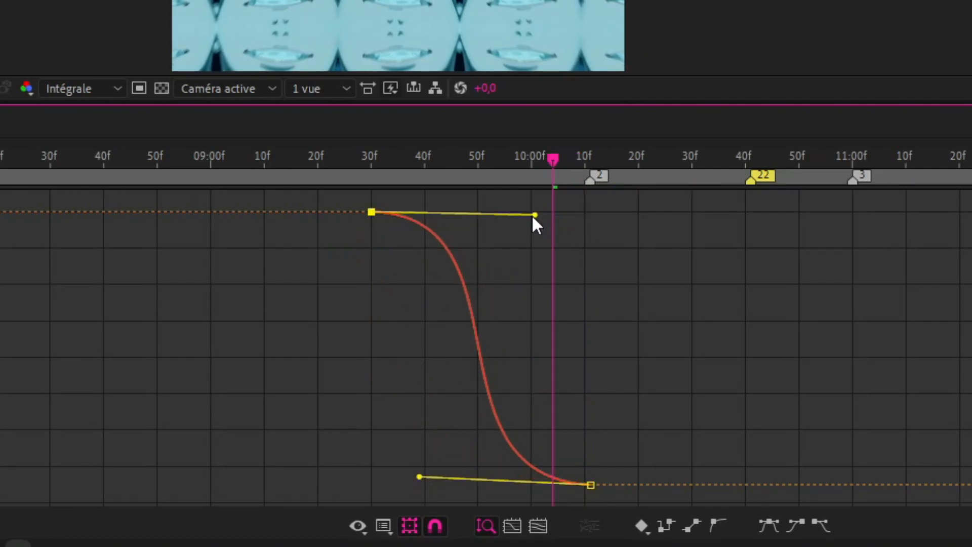
left_click_drag(419, 475, 586, 265)
left_click_drag(538, 214, 540, 216)
left_click_drag(587, 266, 587, 259)
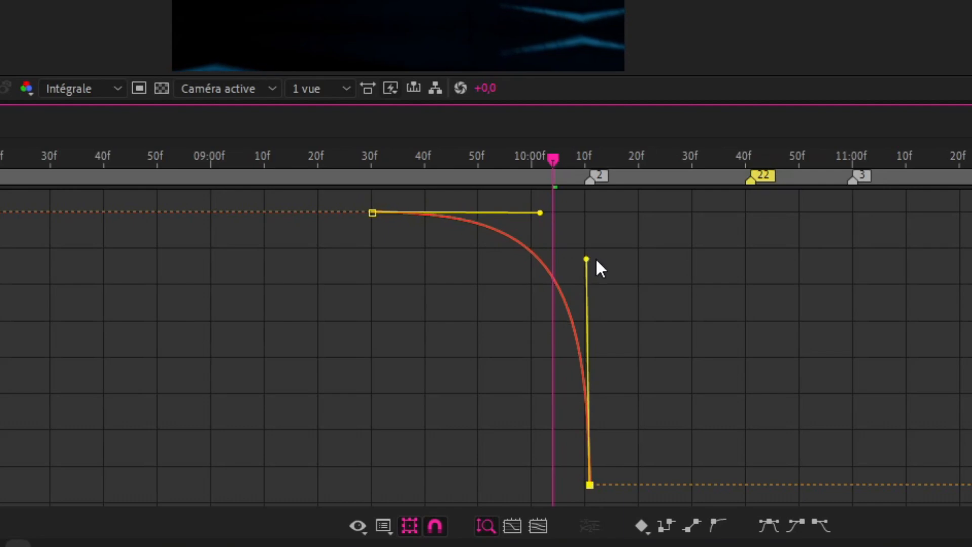
left_click_drag(539, 213, 546, 214)
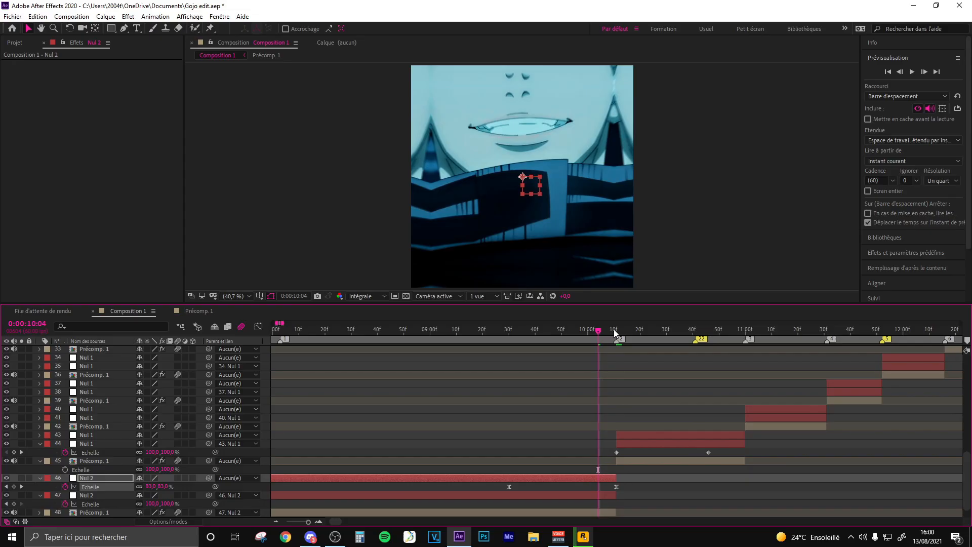
- Set the Nul 1 layer 44's scale to 500% on its first keyframe at 0:00:10:11
left_click(615, 329)
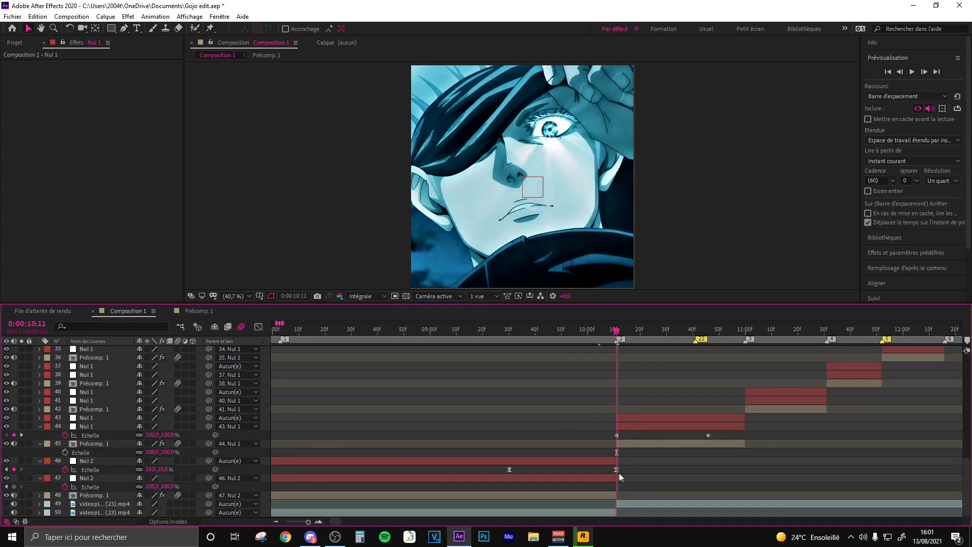
left_click(617, 470)
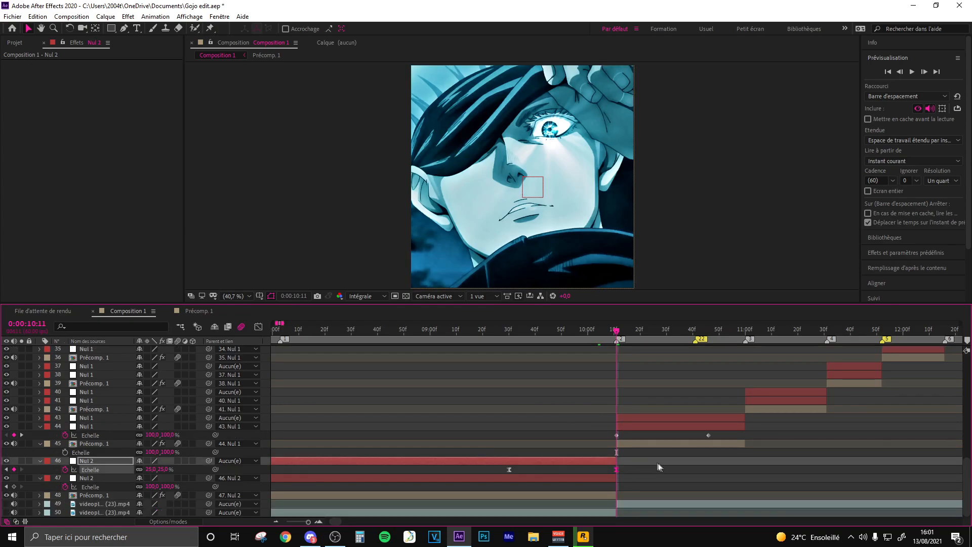
left_click(616, 435)
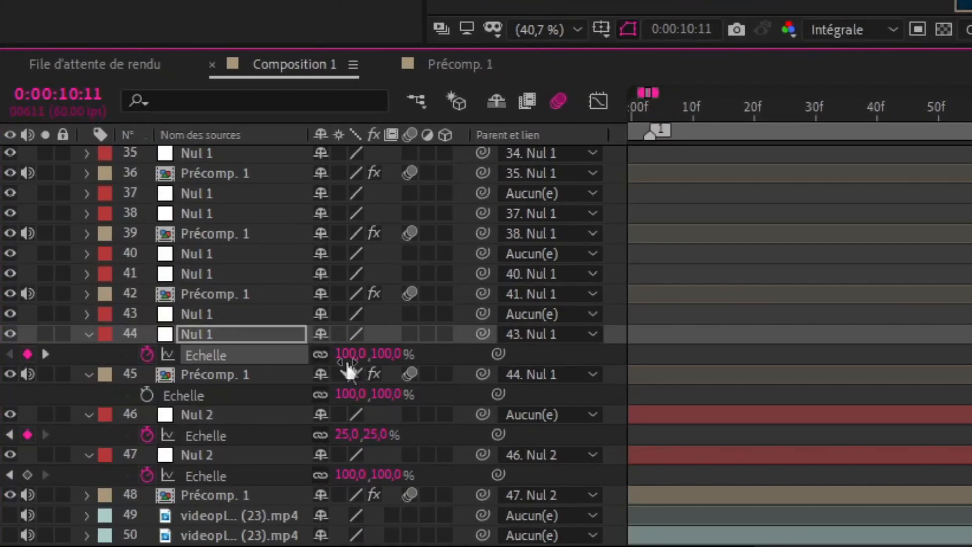
left_click(348, 355)
type("500")
key("Return")
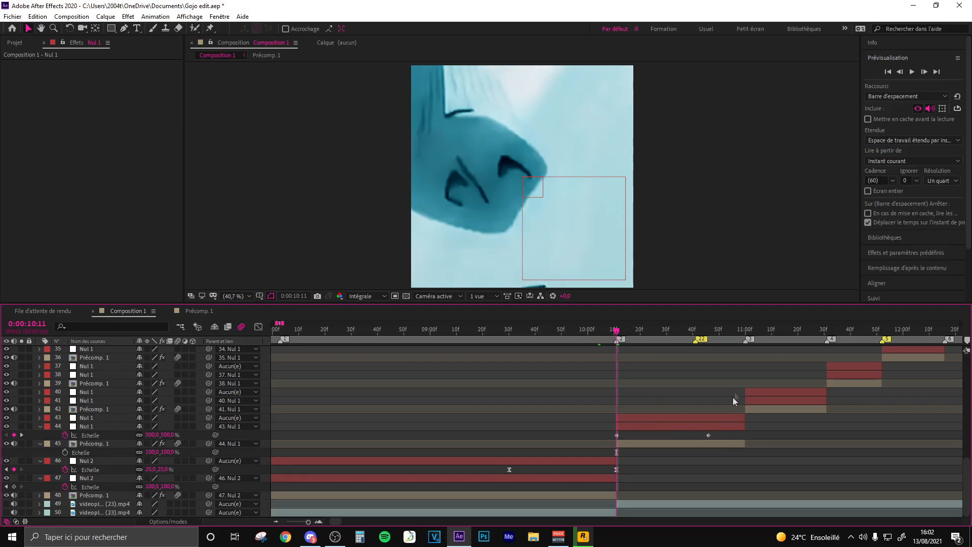
- Apply Easy Ease to Nul 1 layer 44's Scale keyframes and shape the curve to drop steeply first and flatten at the end
left_click(617, 469)
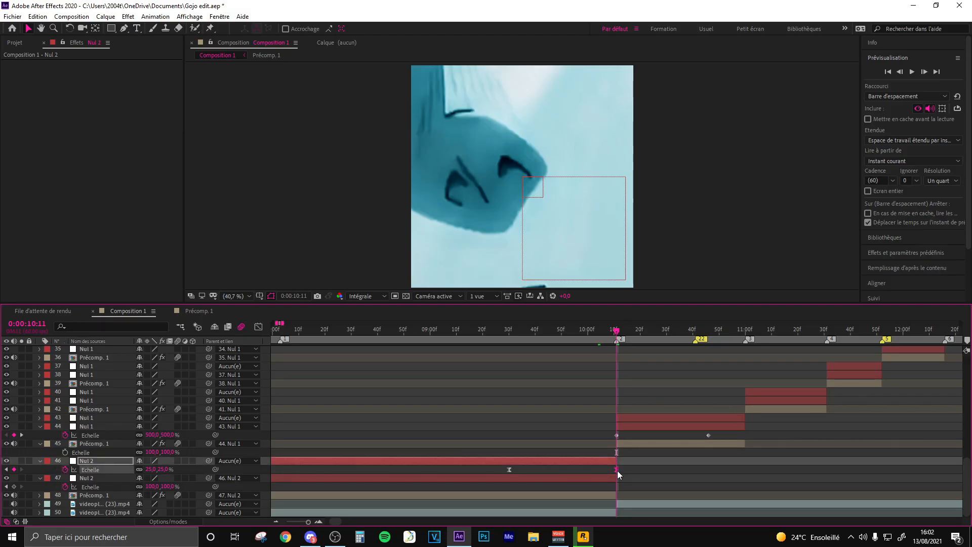
left_click(617, 435)
key("F9")
left_click(519, 437)
left_click(617, 435)
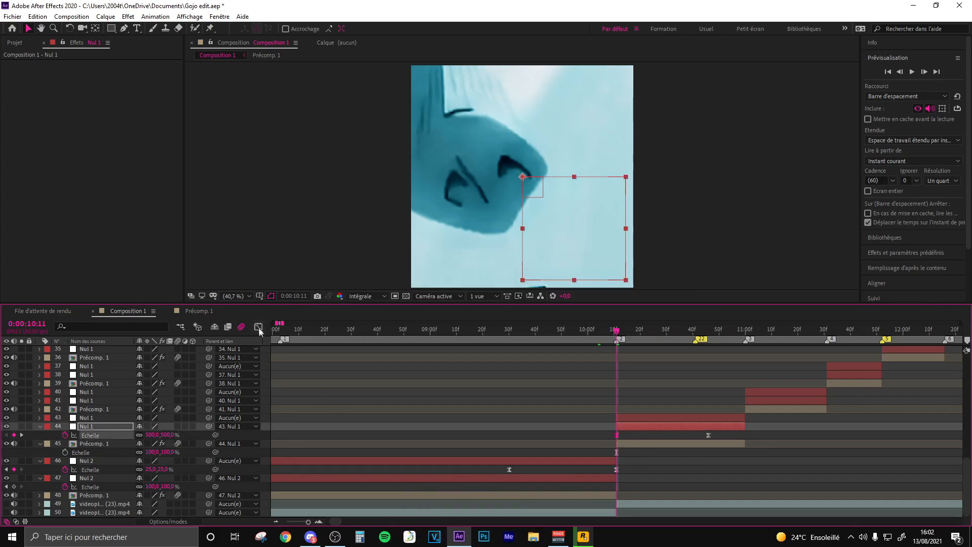
left_click(258, 327)
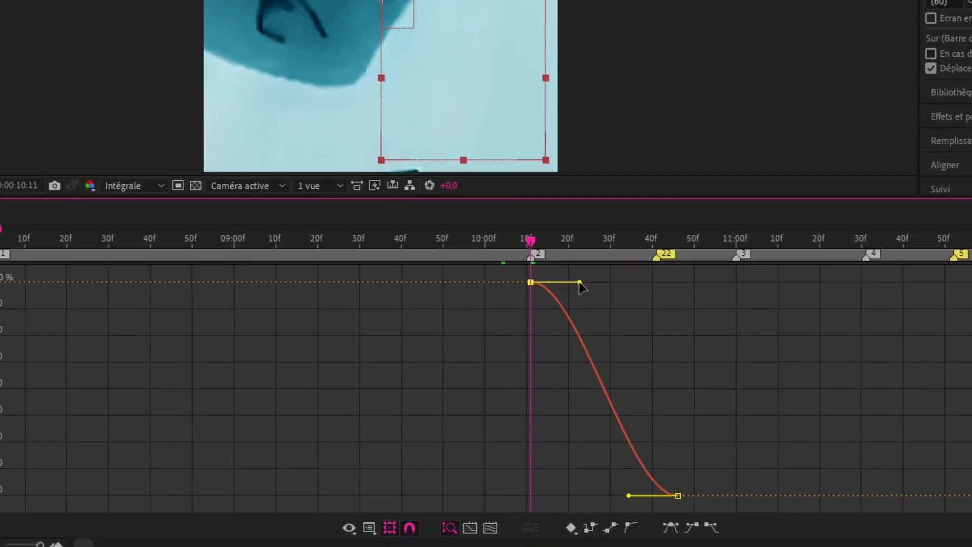
left_click_drag(648, 357, 618, 475)
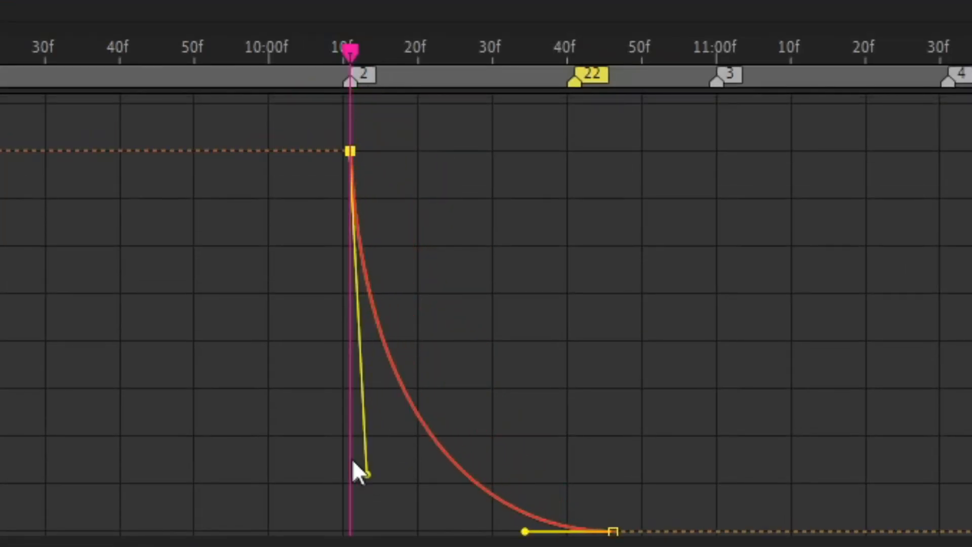
left_click_drag(678, 491, 637, 491)
- Review the upper Nul 2's scale curve in the graph editor
left_click(233, 408)
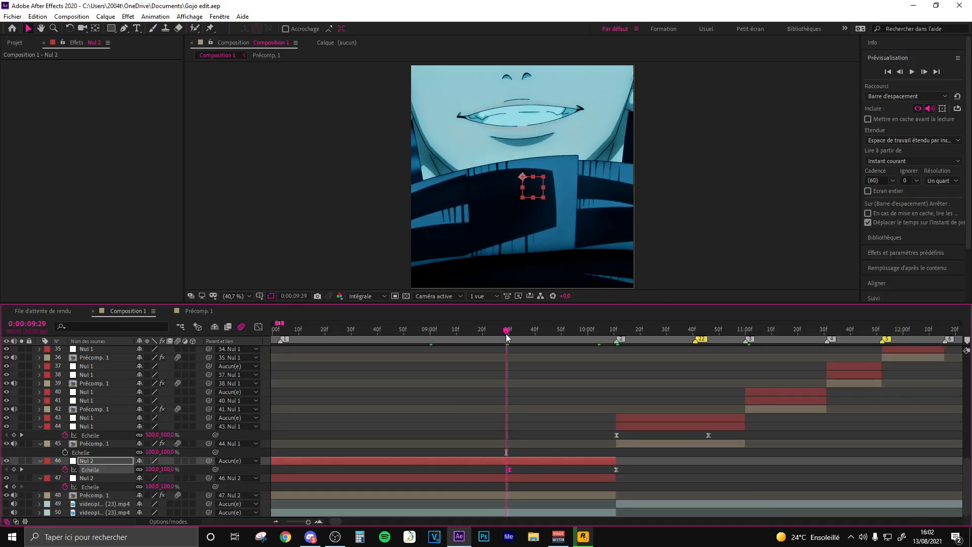
left_click(259, 328)
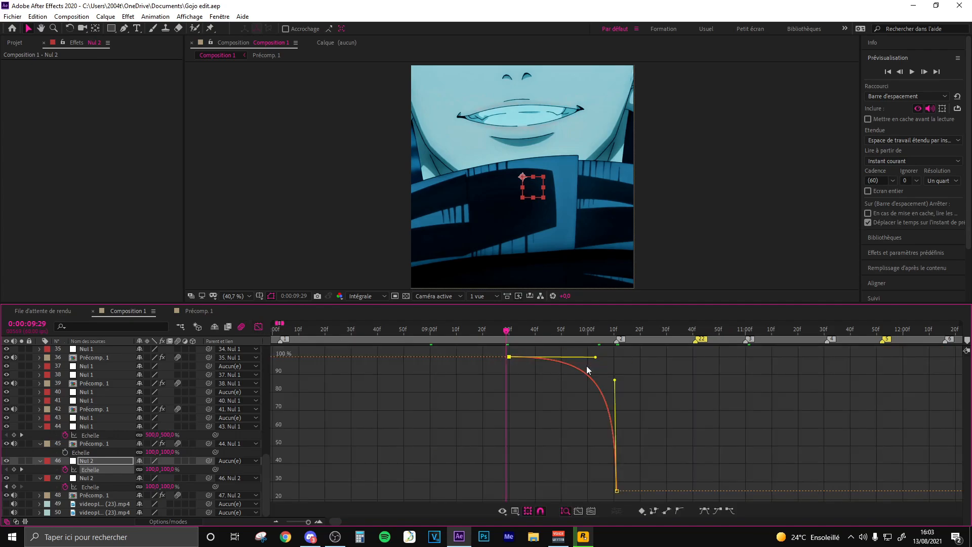
left_click_drag(615, 380, 600, 360)
left_click(408, 373)
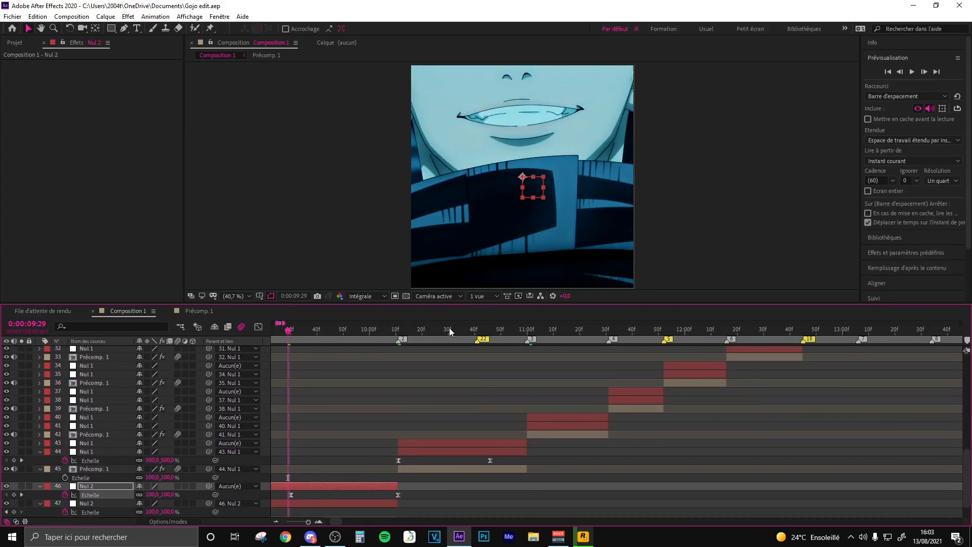
- Reveal the Position of Nul 1 layer 43 at 0:00:10:25 and separate its dimensions into X and Y
left_click(551, 329)
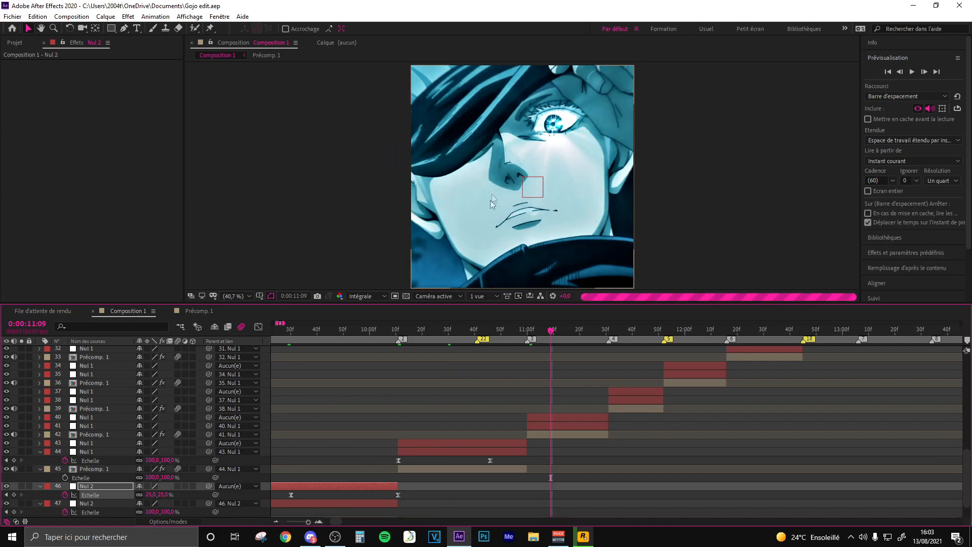
left_click(449, 329)
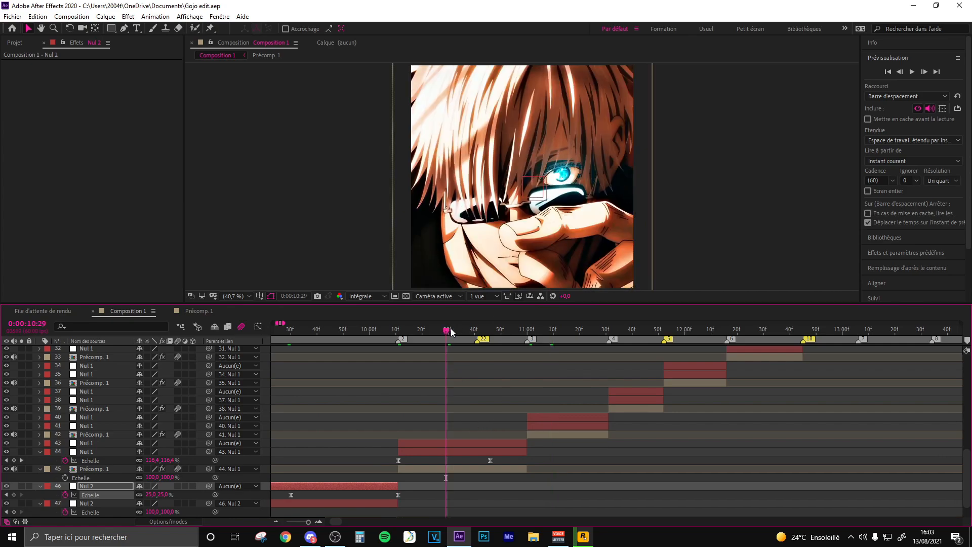
left_click_drag(446, 443, 436, 443)
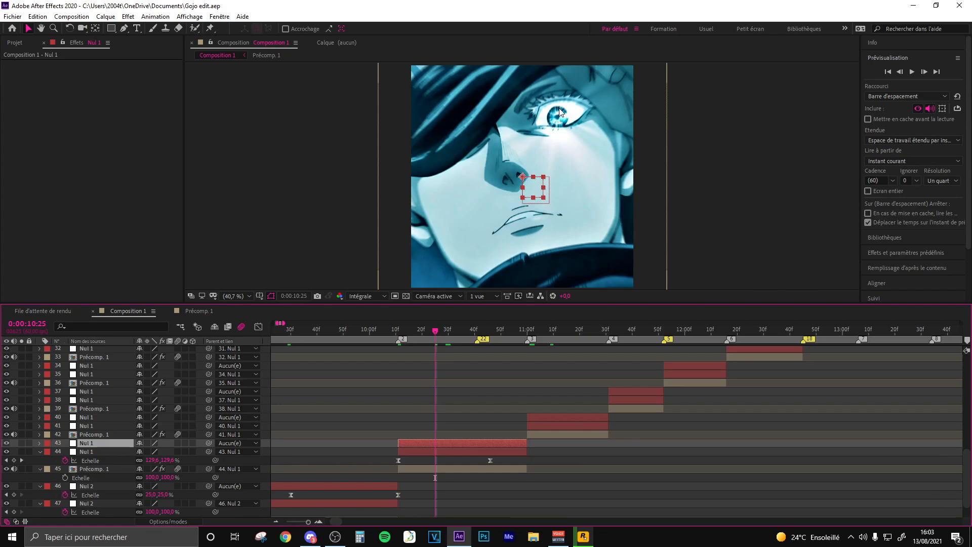
left_click(532, 329)
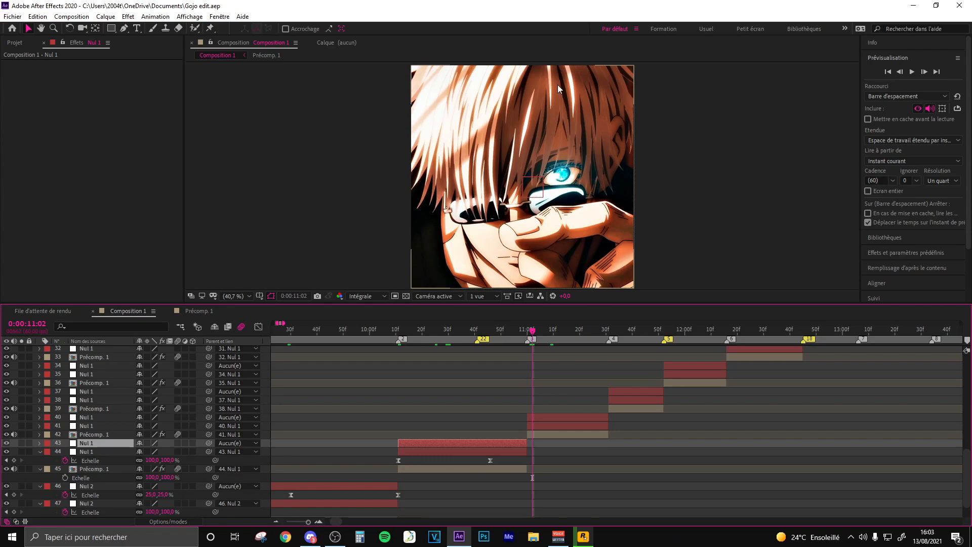
left_click(436, 330)
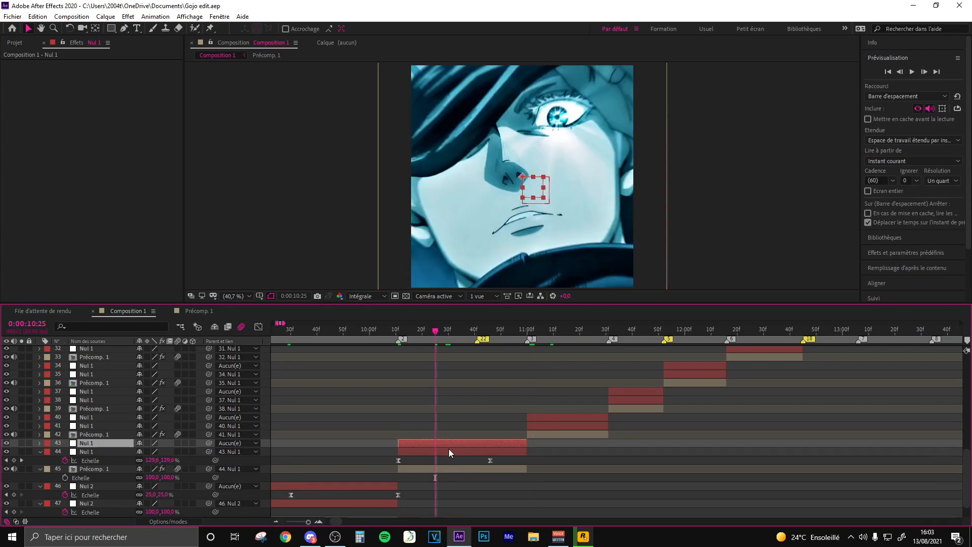
key("p")
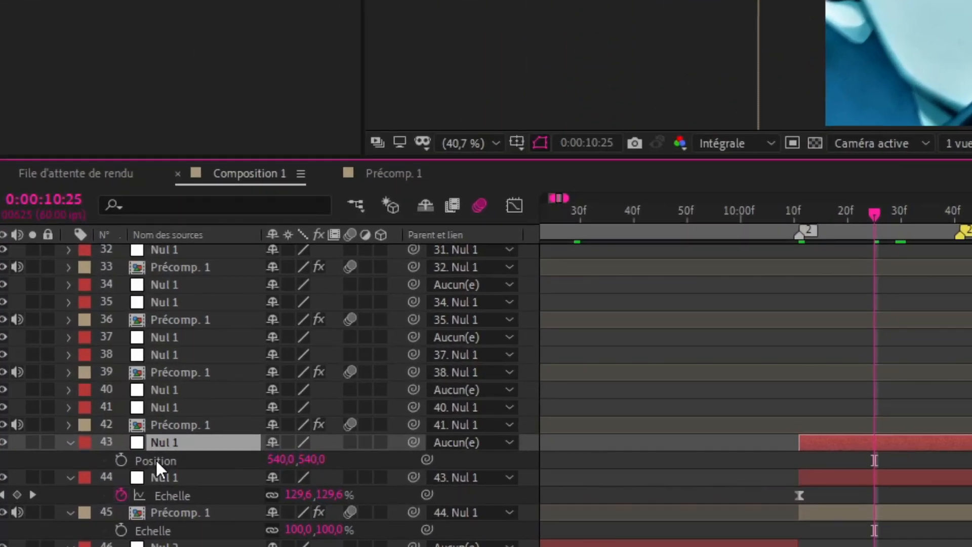
right_click(82, 453)
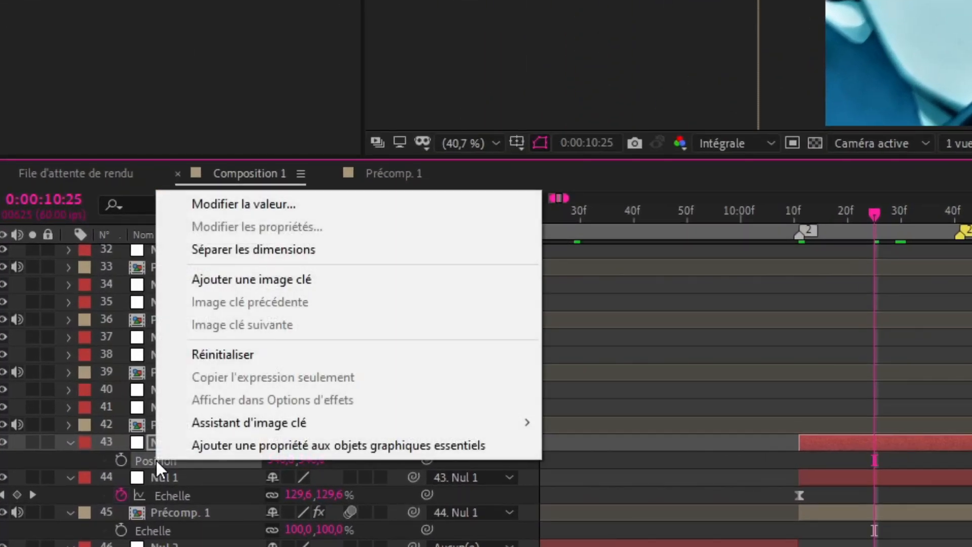
left_click(235, 249)
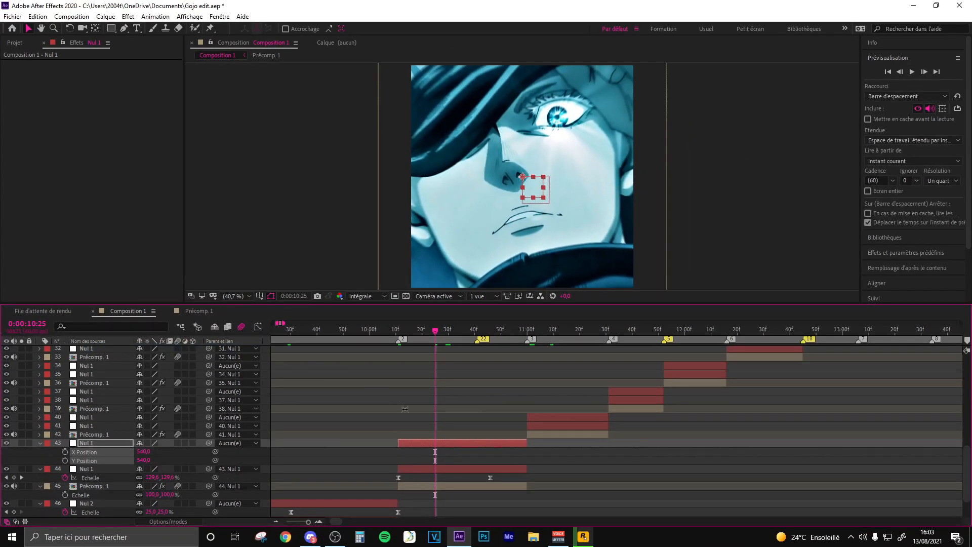
left_click(447, 459)
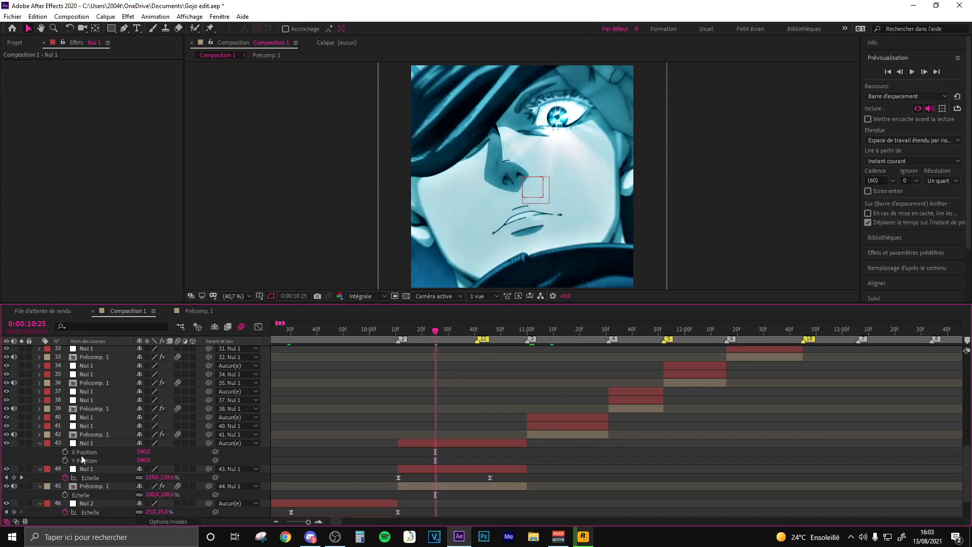
left_click_drag(198, 453, 217, 464)
key("ctrl+z")
key("ctrl+z")
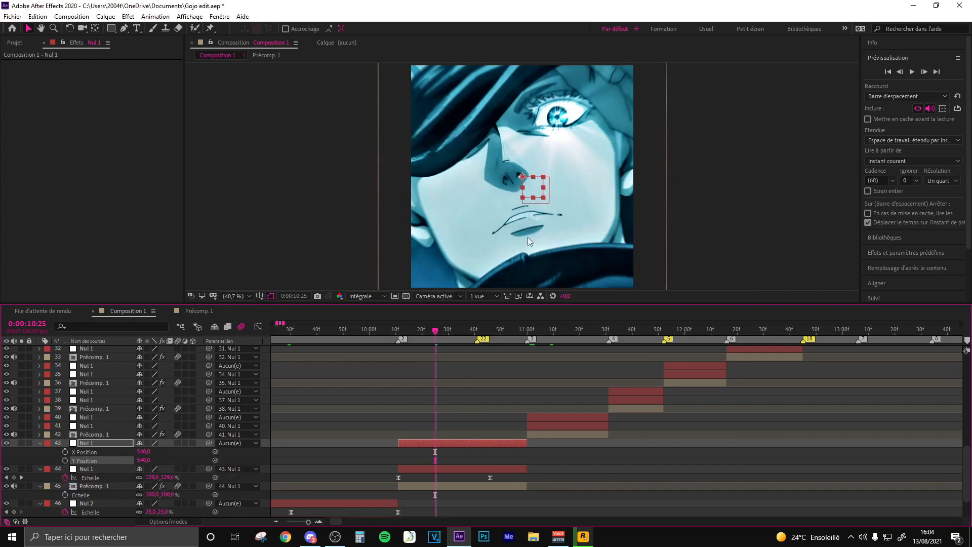
- Add Y Position keyframes to Nul 1 layer 43, one at 0:00:10:25 and one at the clip's end, about 0:00:11:00
left_click(65, 461)
key("space")
left_click(14, 461)
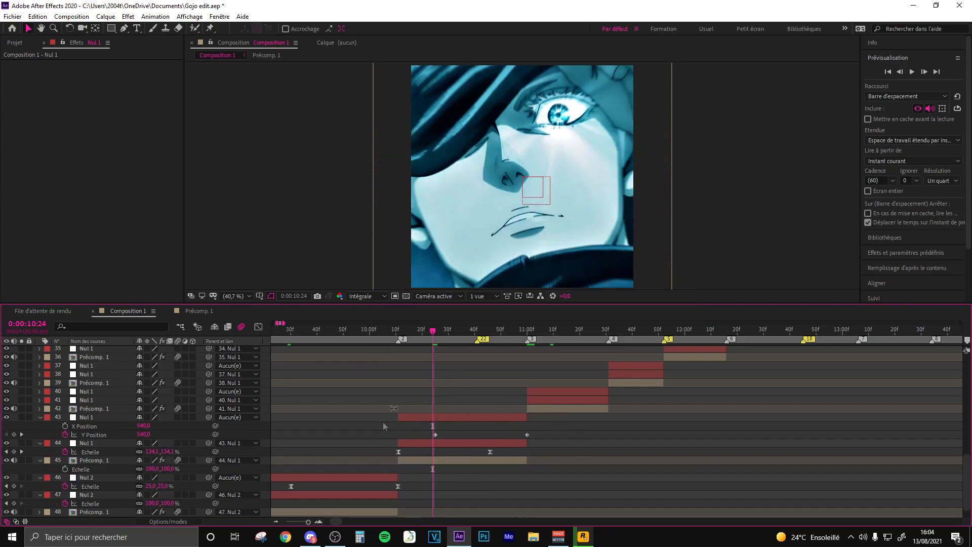
scroll(388, 447, "down", 1)
key("space")
left_click_drag(372, 424, 772, 350)
left_click_drag(636, 352, 427, 437)
left_click_drag(545, 420, 528, 434)
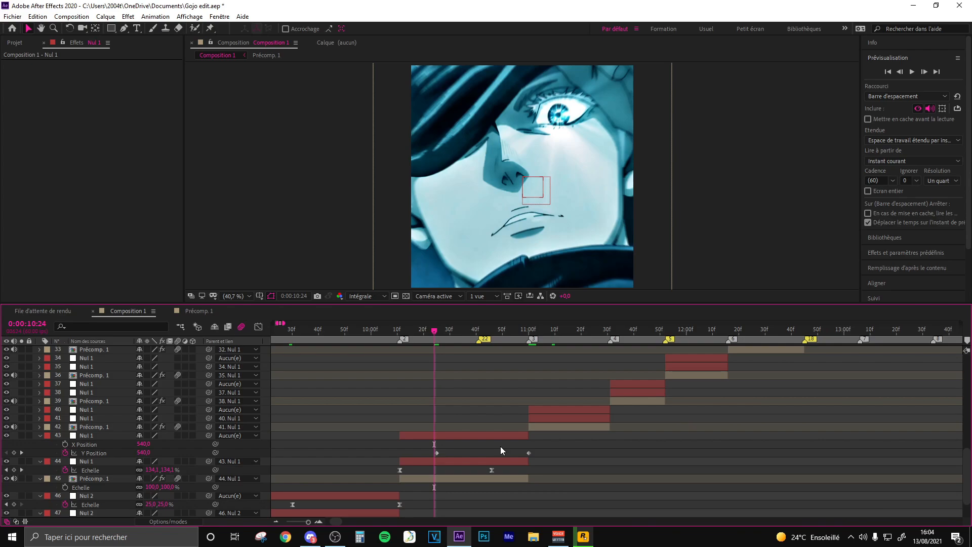
- Set Nul 1 layer 43's Y Position to -546 at 0:00:10:59 and move that keyframe to the clip's end at 0:00:11:00
left_click(528, 332)
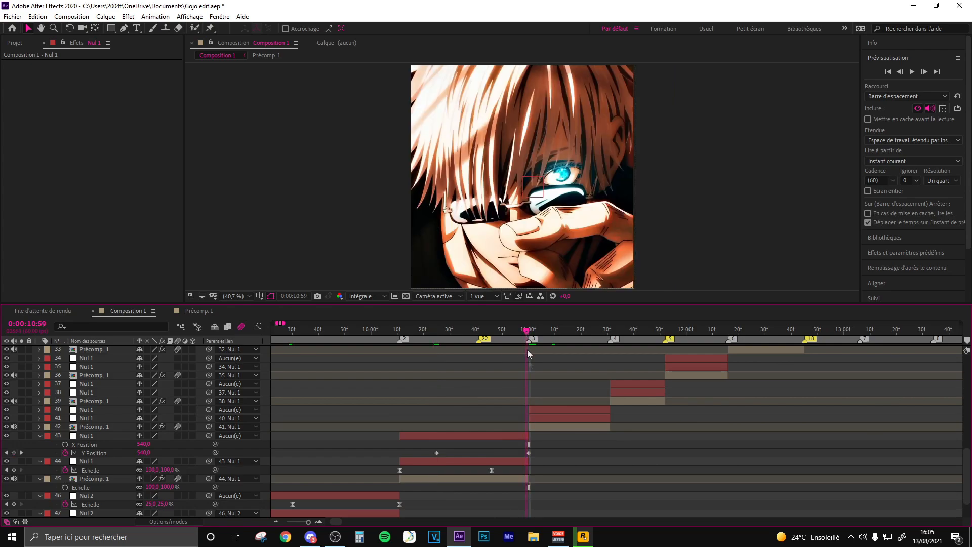
left_click(526, 453)
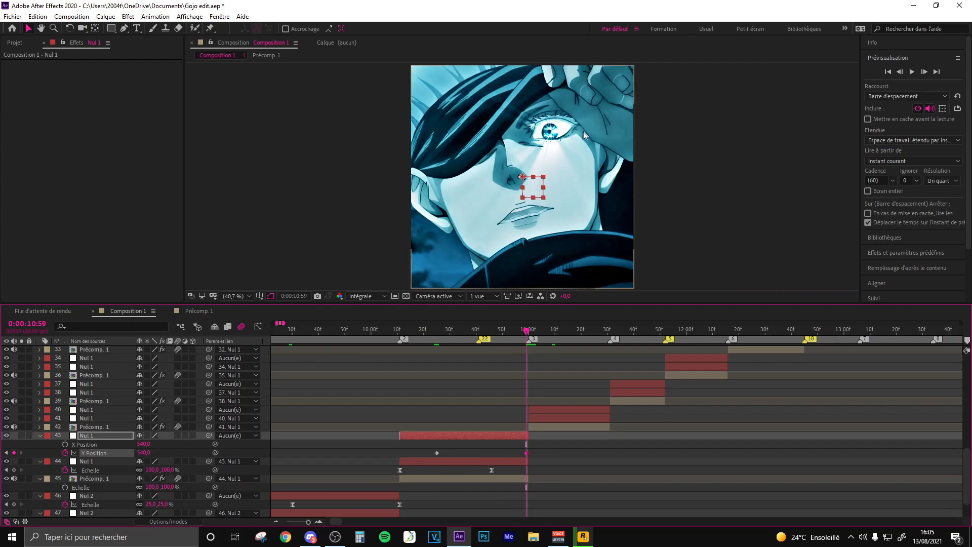
left_click_drag(144, 452, 60, 449)
scroll(506, 93, "down", 2)
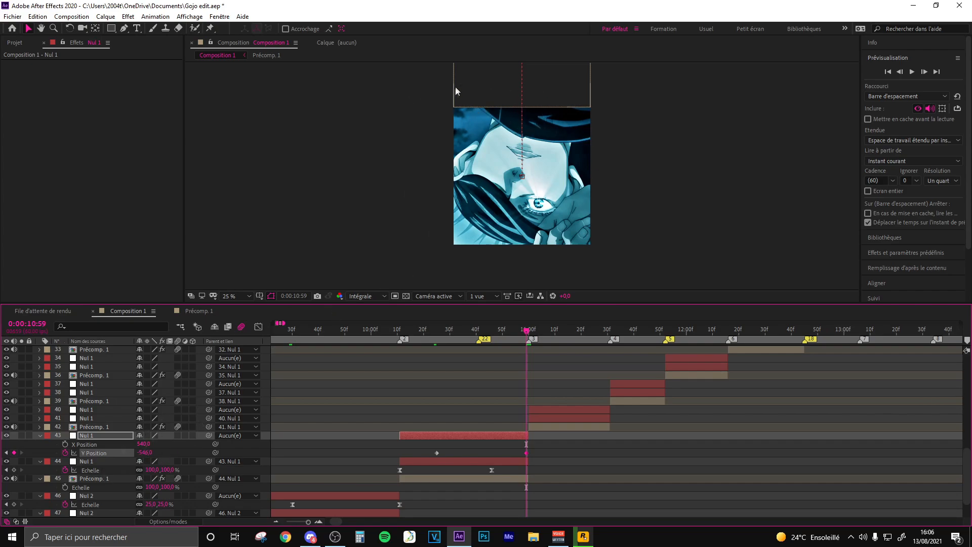
left_click_drag(147, 458, 437, 410)
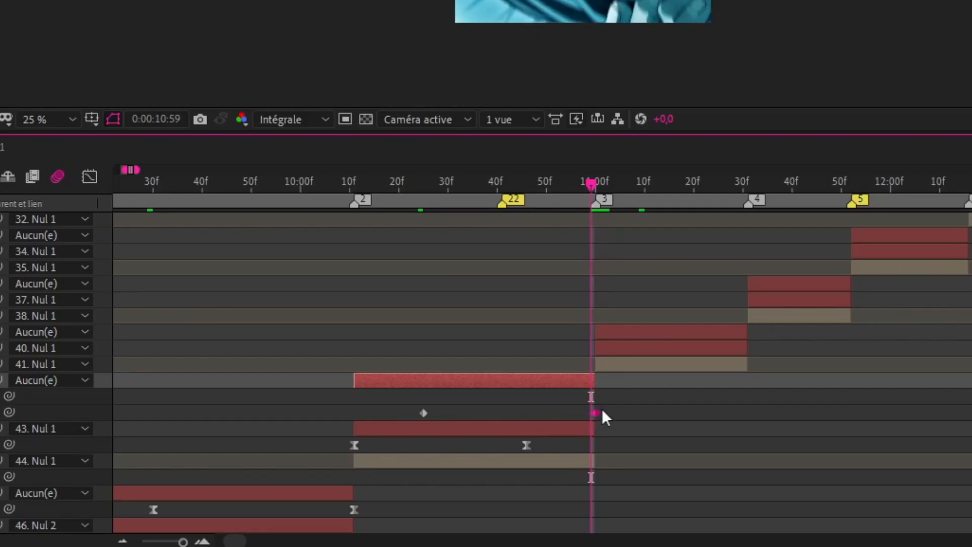
- Apply Easy Ease to Nul 1 layer 43's Y Position keyframes and shape the curve to start flat and drop steeply at the end
left_click_drag(647, 406, 301, 413)
key("F9")
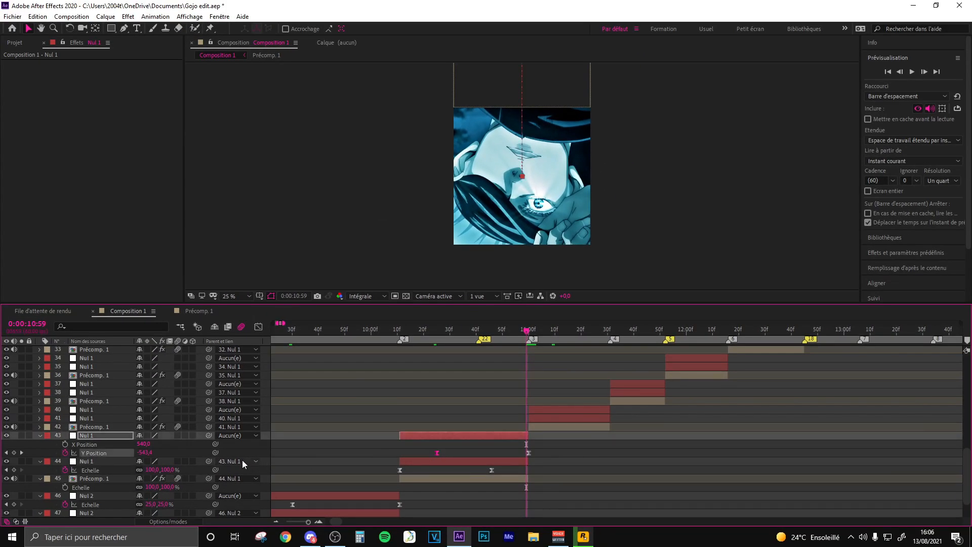
left_click(259, 327)
left_click_drag(468, 357, 500, 358)
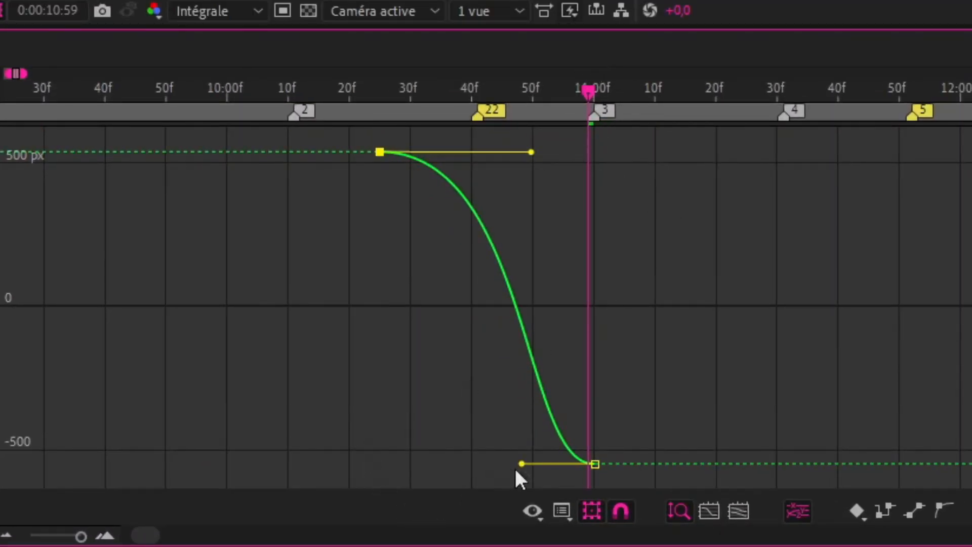
left_click_drag(522, 463, 740, 212)
left_click_drag(531, 152, 551, 154)
left_click_drag(590, 217, 602, 203)
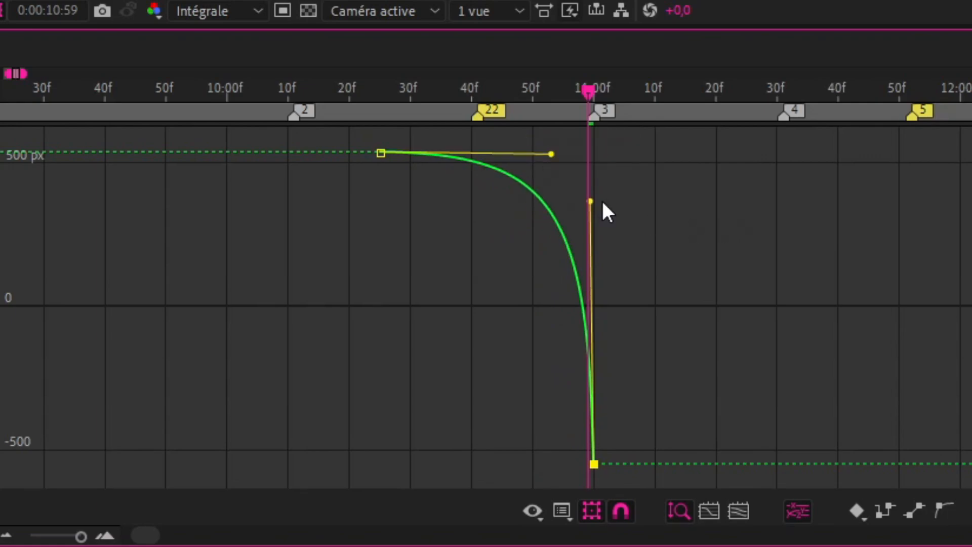
left_click(773, 202)
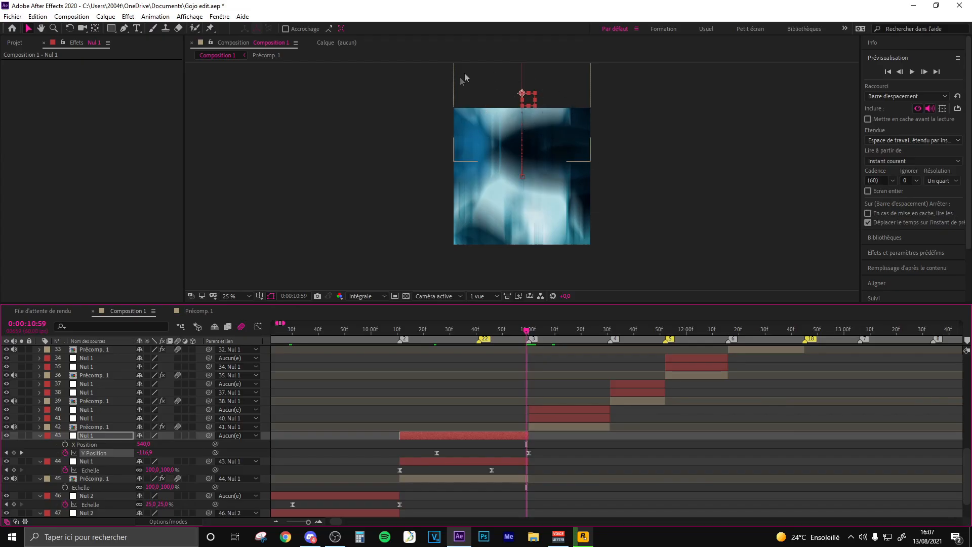
- Separate the Position dimensions of Nul 1 layer 41 and add a Y Position keyframe of 0 at about 0:00:11:20
left_click_drag(528, 332, 530, 333)
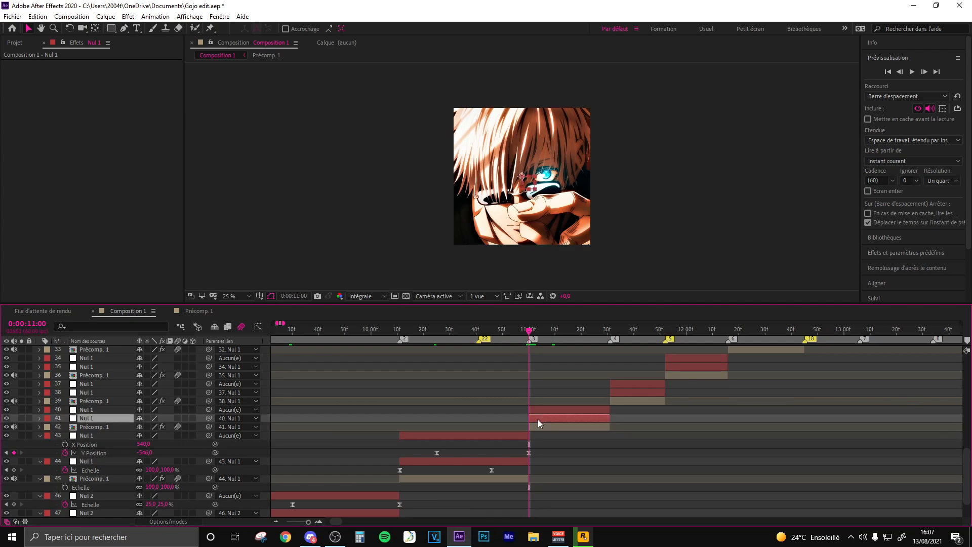
key("p")
right_click(90, 428)
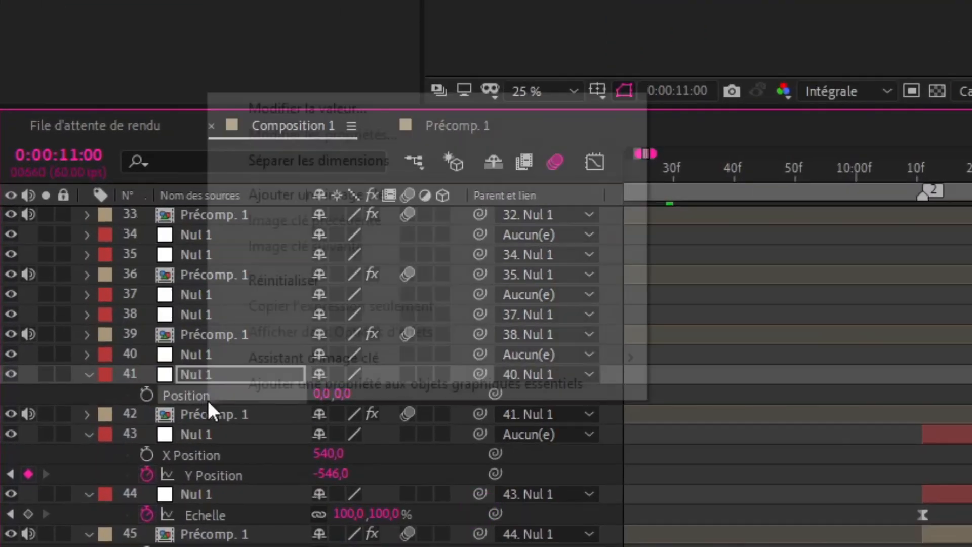
left_click(319, 161)
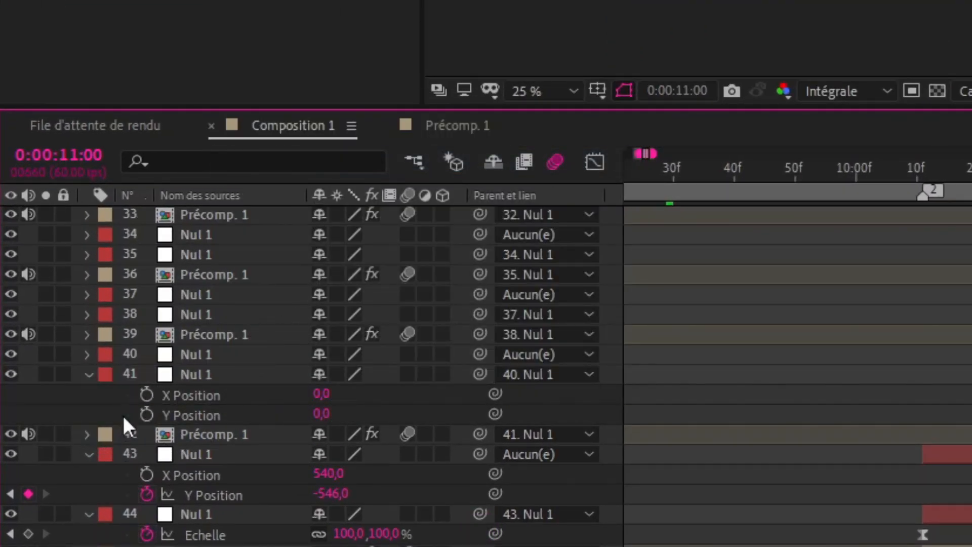
left_click(147, 415)
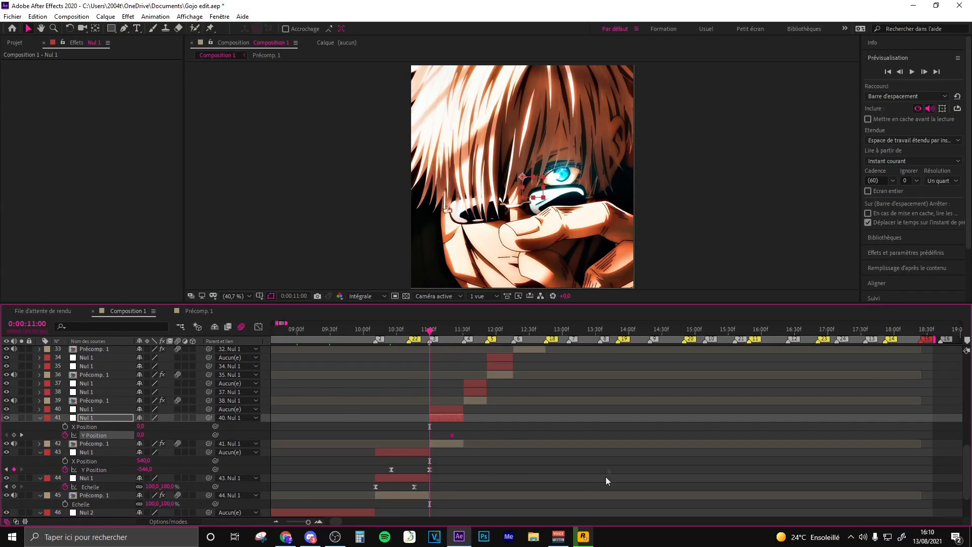
scroll(502, 418, "up", 8)
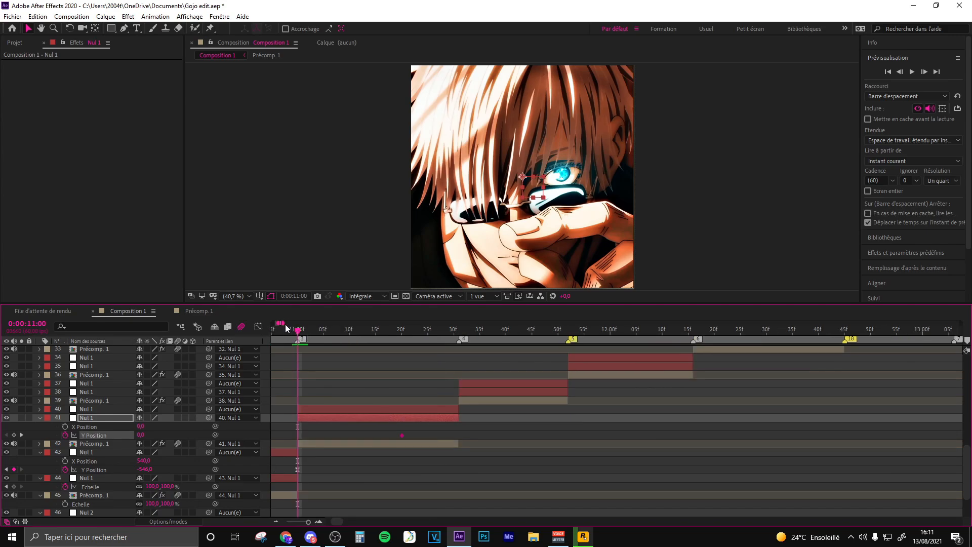
- Set Nul 1 layer 41's Y Position to 1090 at the clip's start, 0:00:11:00, and fit the preview back in its viewer
left_click_drag(283, 324, 291, 323)
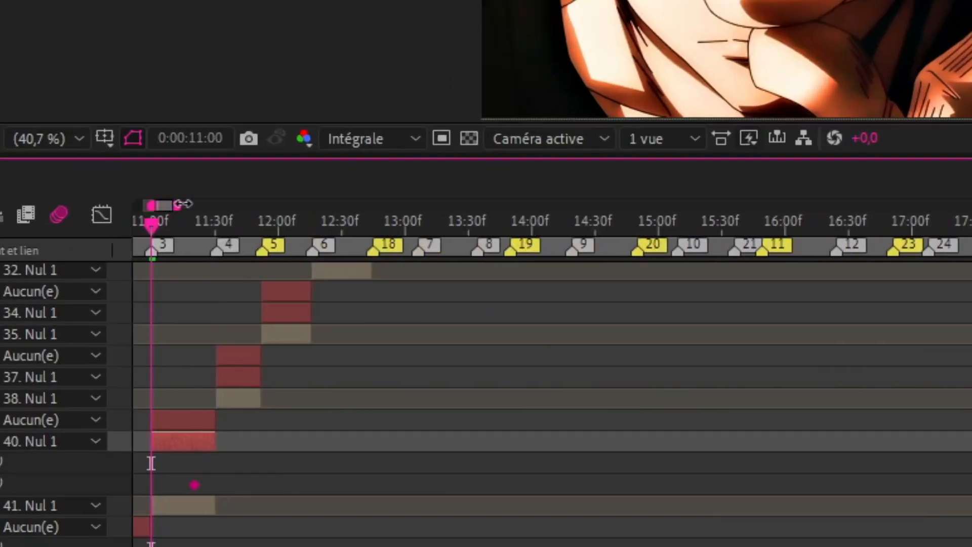
left_click_drag(183, 204, 163, 204)
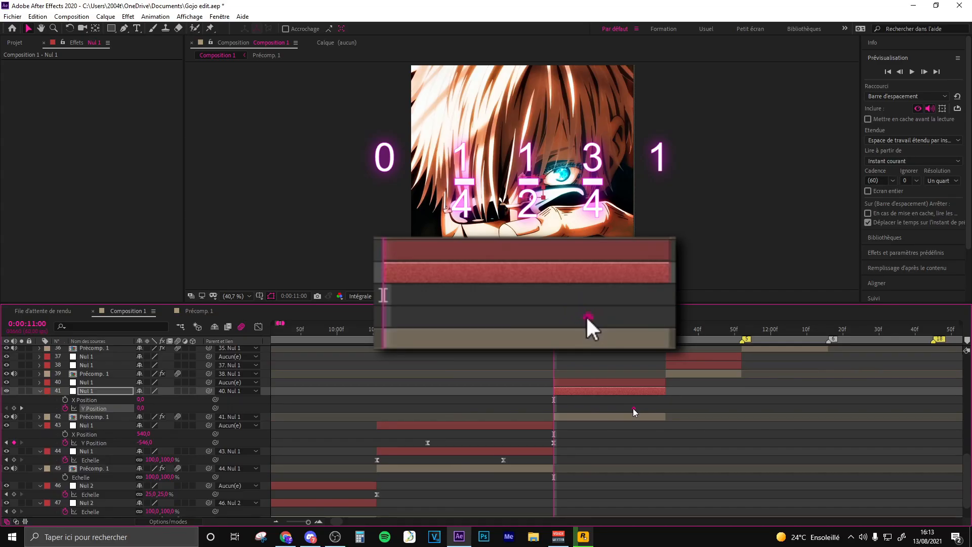
mouse_move(633, 411)
left_click_drag(140, 408, 398, 337)
scroll(438, 246, "down", 3)
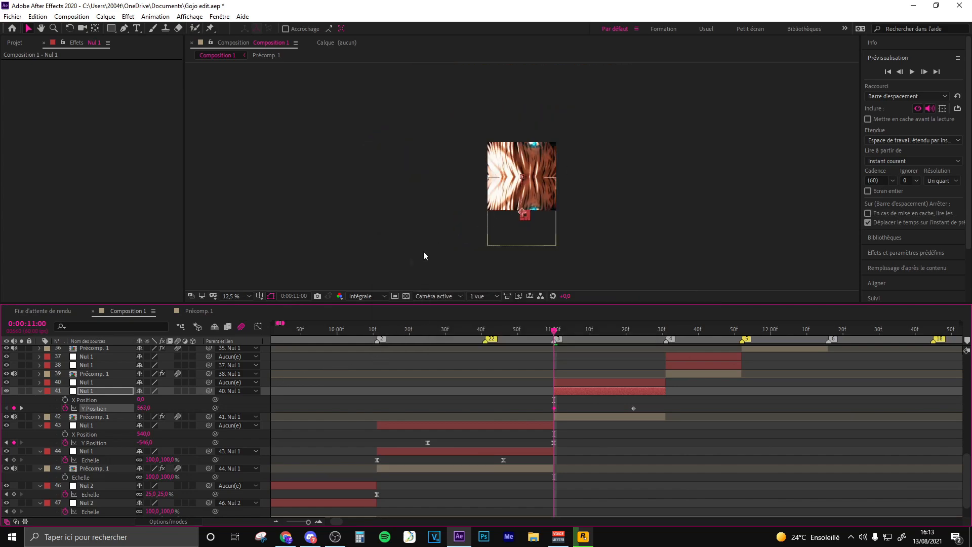
scroll(489, 226, "up", 1)
scroll(489, 226, "down", 1)
left_click_drag(141, 408, 525, 393)
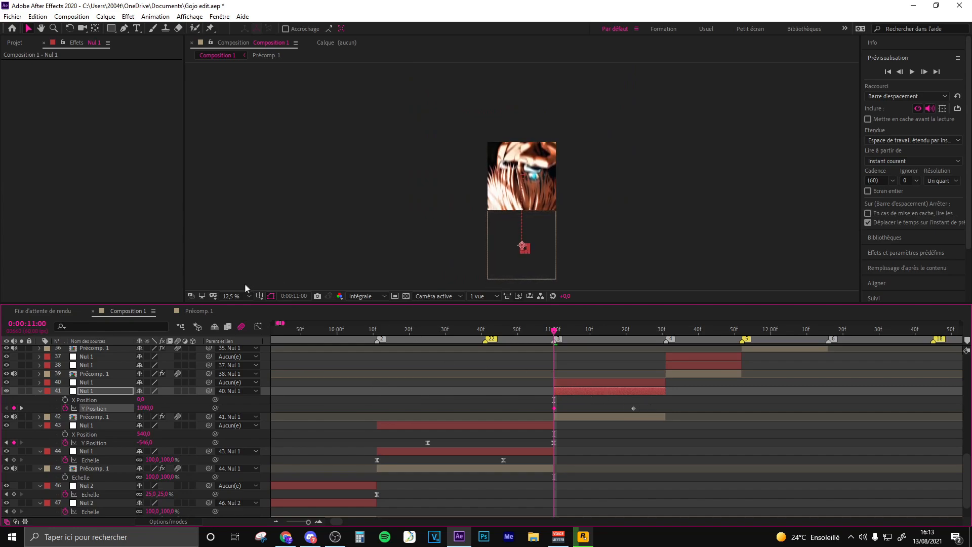
left_click(238, 295)
left_click(239, 340)
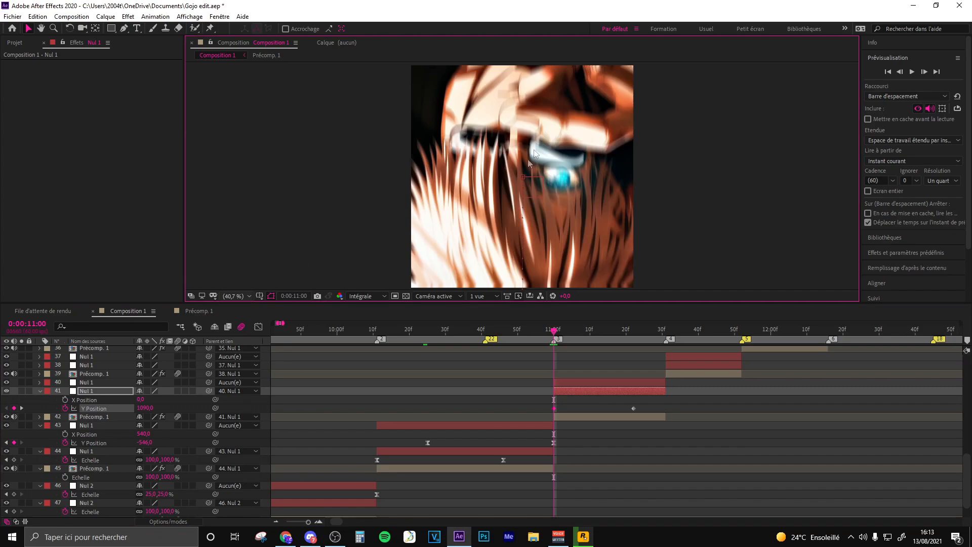
- Apply Easy Ease to Nul 1 layer 41's Y Position keyframes and shape the curve to drop steeply at the start and flatten at the end
left_click_drag(651, 407, 520, 408)
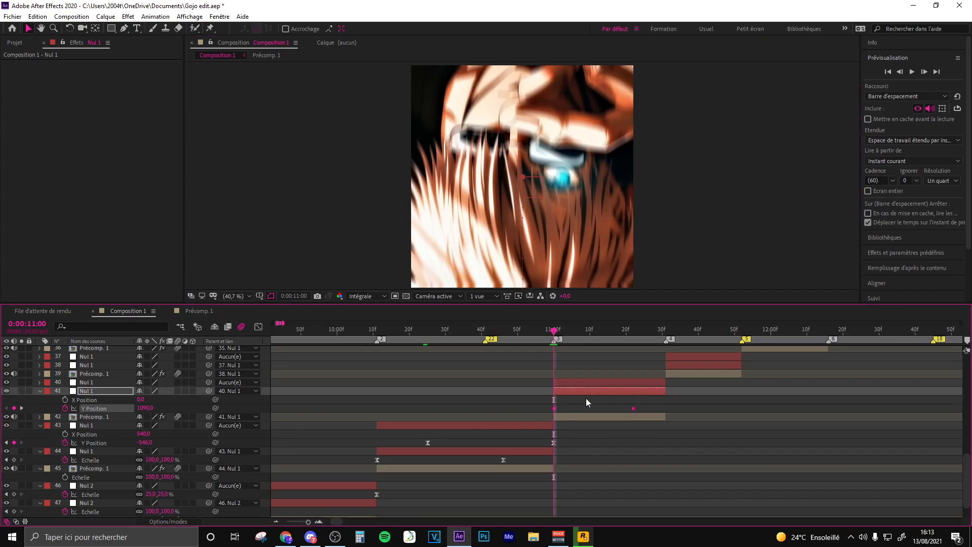
key("F9")
left_click(259, 327)
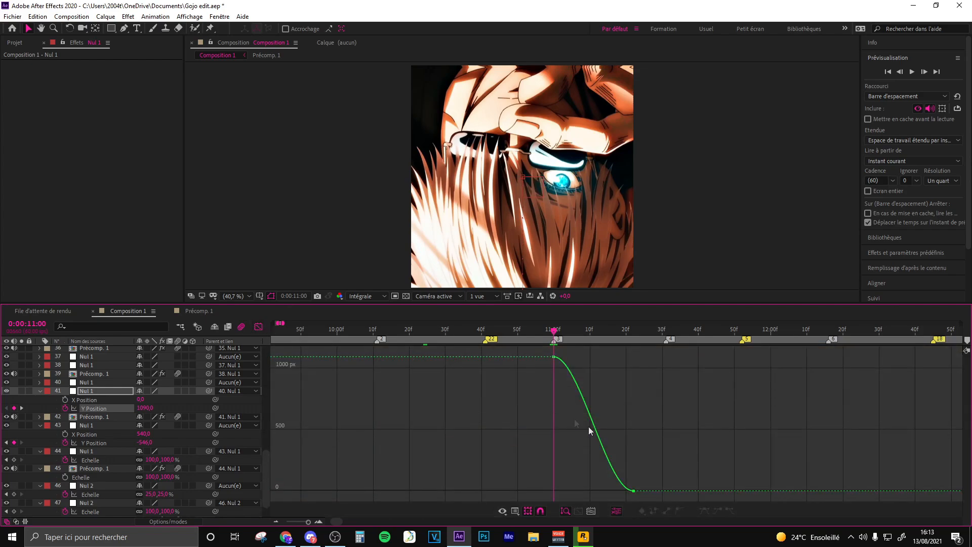
left_click(551, 362)
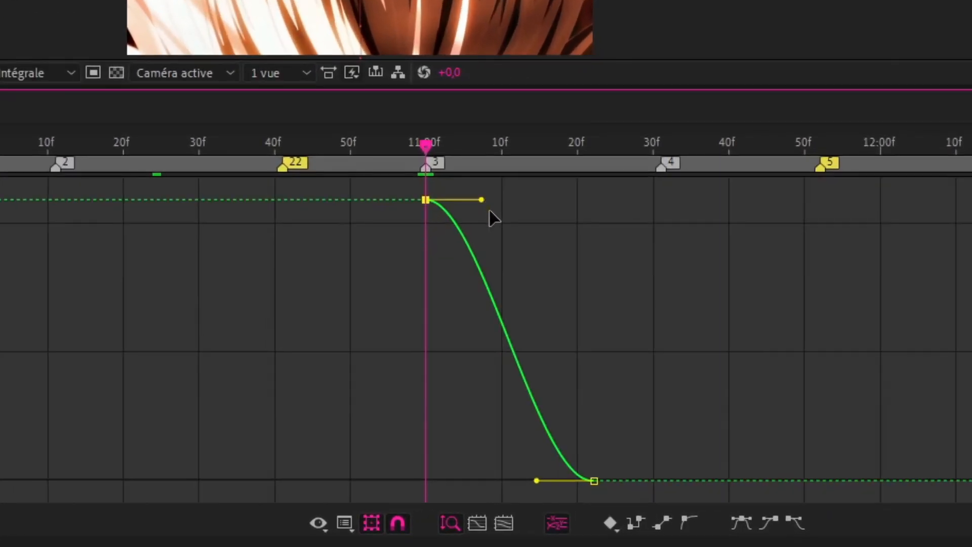
left_click_drag(580, 357, 545, 455)
left_click_drag(405, 411, 391, 440)
left_click_drag(535, 479, 466, 478)
left_click_drag(430, 439, 416, 442)
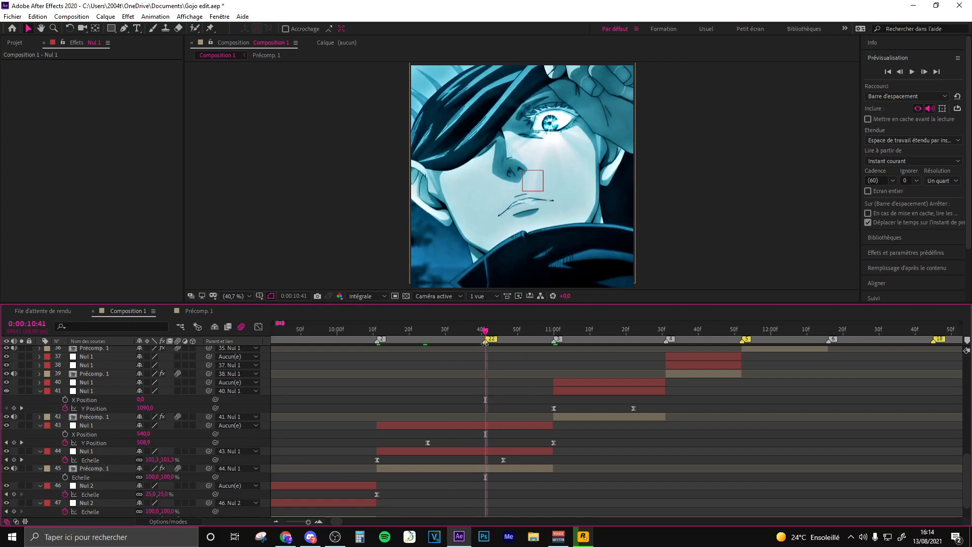
left_click(485, 424)
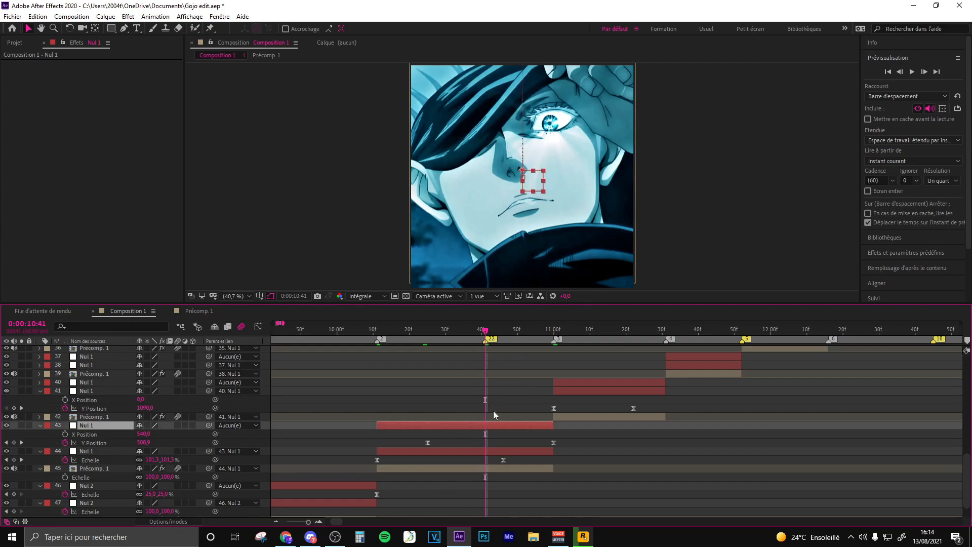
left_click(519, 405)
left_click_drag(543, 402, 642, 413)
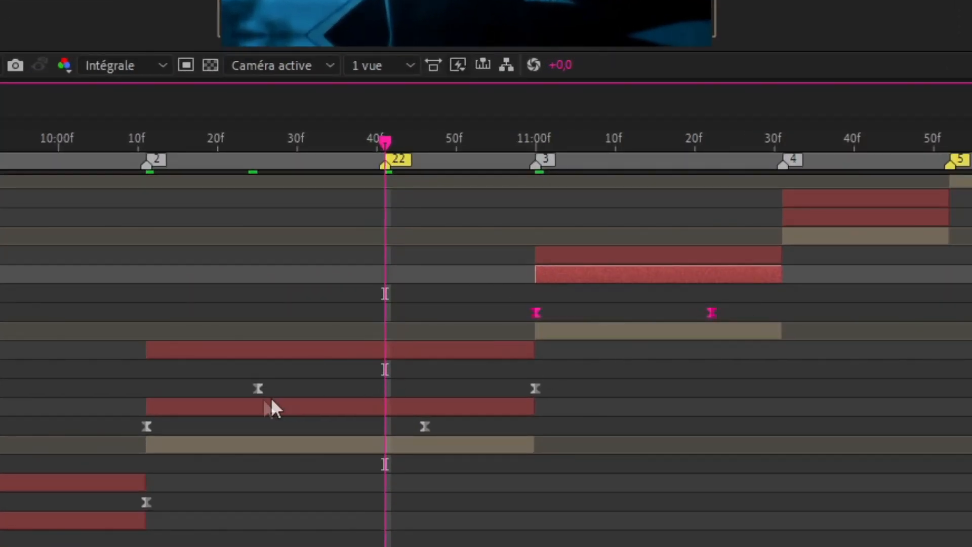
left_click_drag(246, 368, 583, 397)
left_click(571, 378)
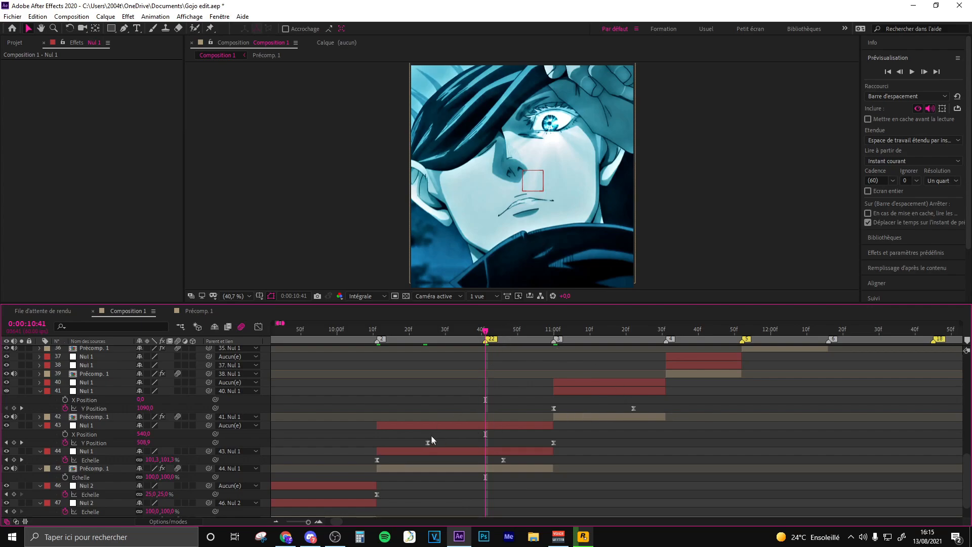
- Move Nul 1 layer 43's first Y Position keyframe to about 0:00:10:34 and reshape the curve to stay flat before a steep final drop
left_click_drag(428, 442, 454, 442)
left_click_drag(660, 404, 461, 443)
left_click(479, 438)
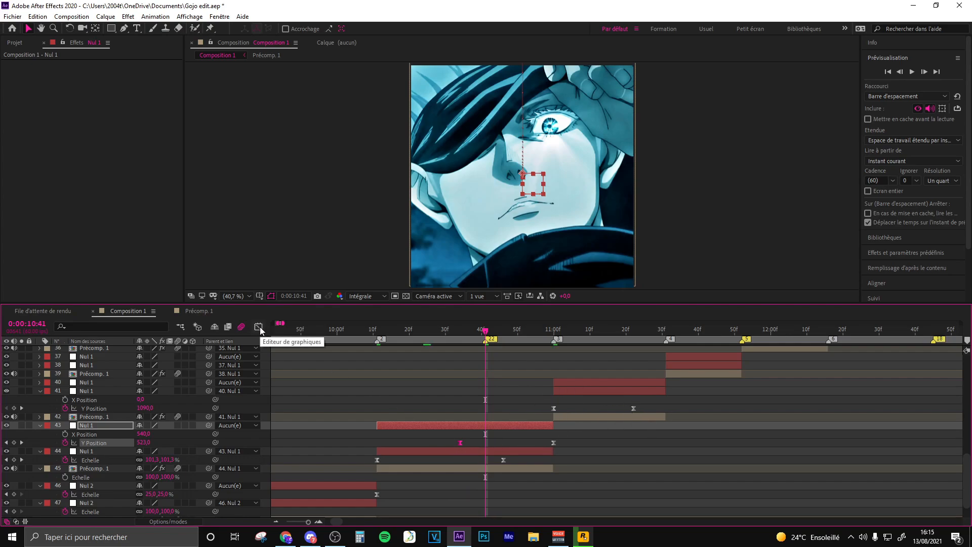
left_click(258, 326)
left_click_drag(552, 409, 551, 372)
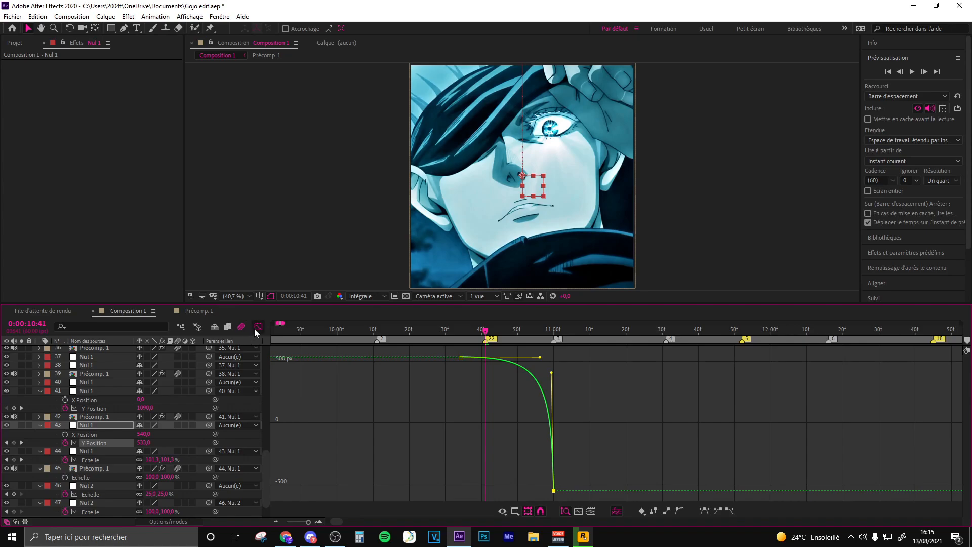
left_click(256, 330)
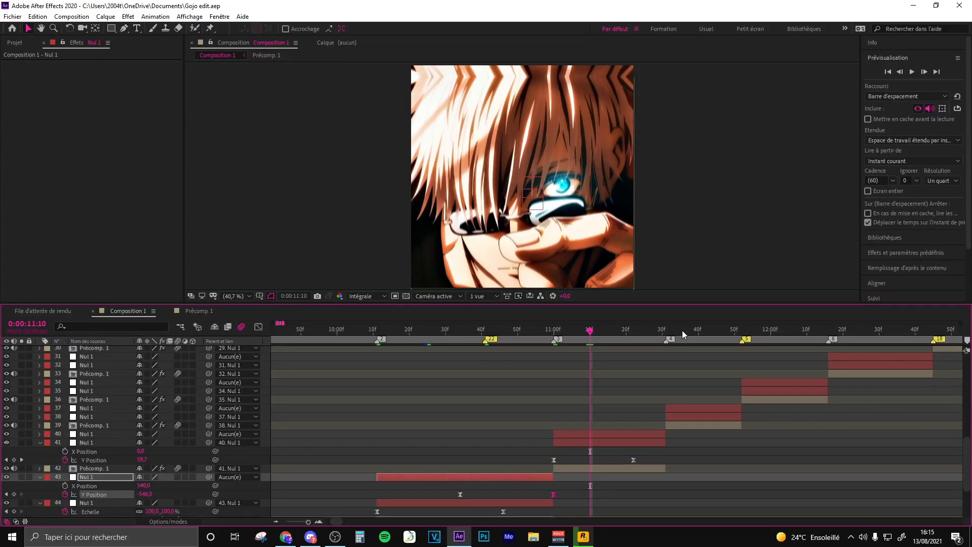
- Separate the Position dimensions of Nul 1 layer 40 and add an X Position keyframe of 540 at 0:00:11:09
left_click(682, 330)
key("j")
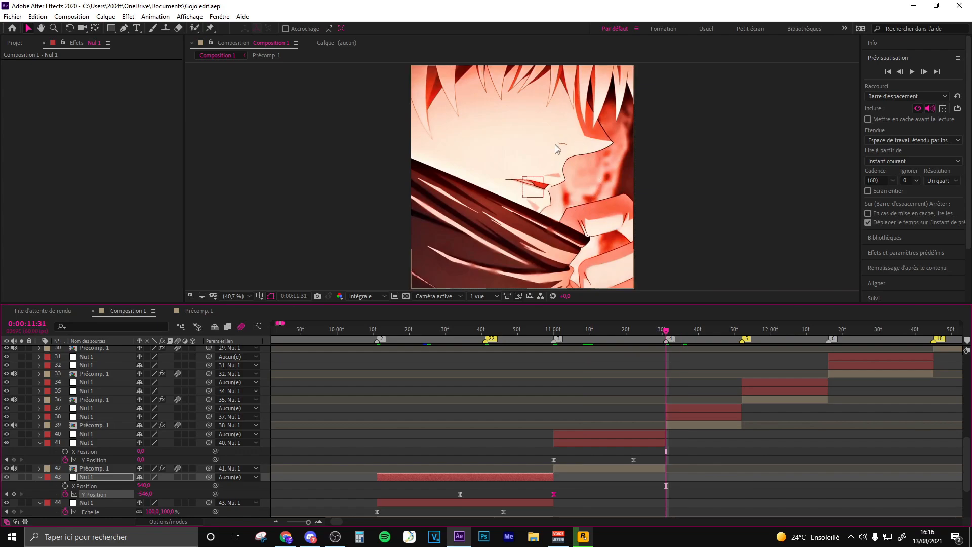
left_click(587, 330)
left_click(586, 436)
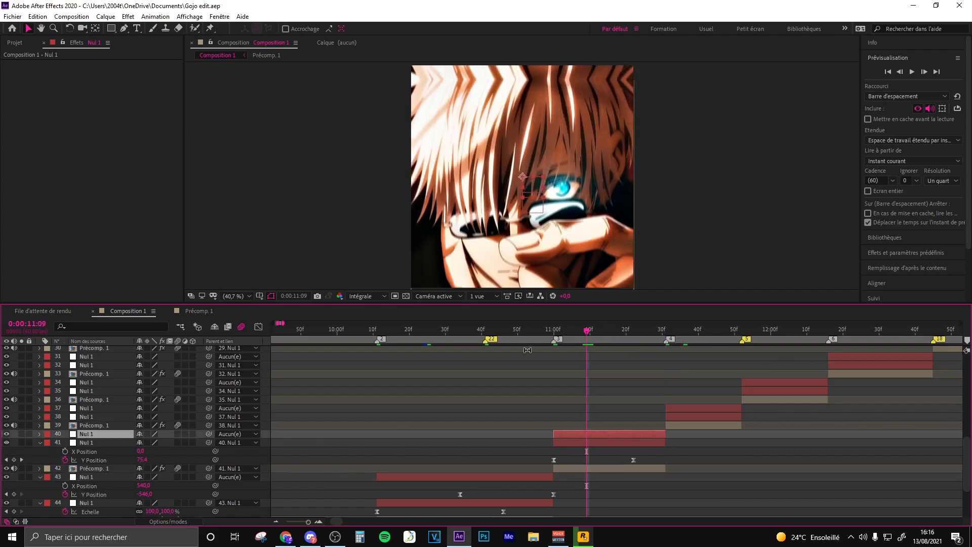
key("p")
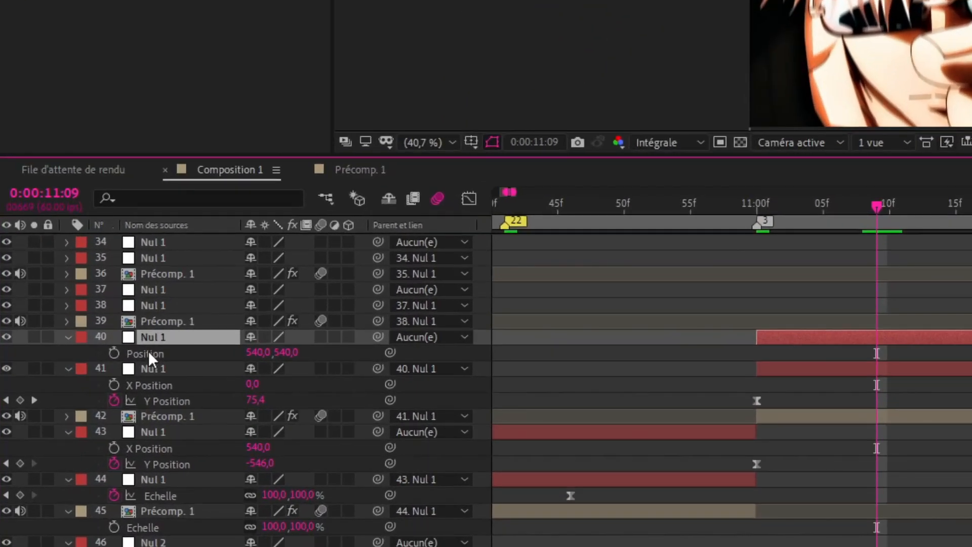
right_click(83, 410)
left_click(231, 162)
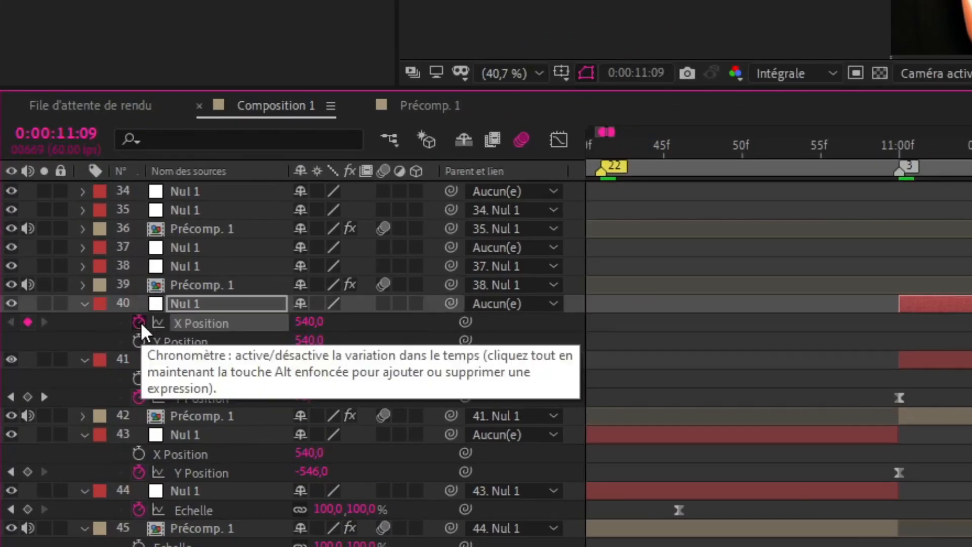
left_click(64, 410)
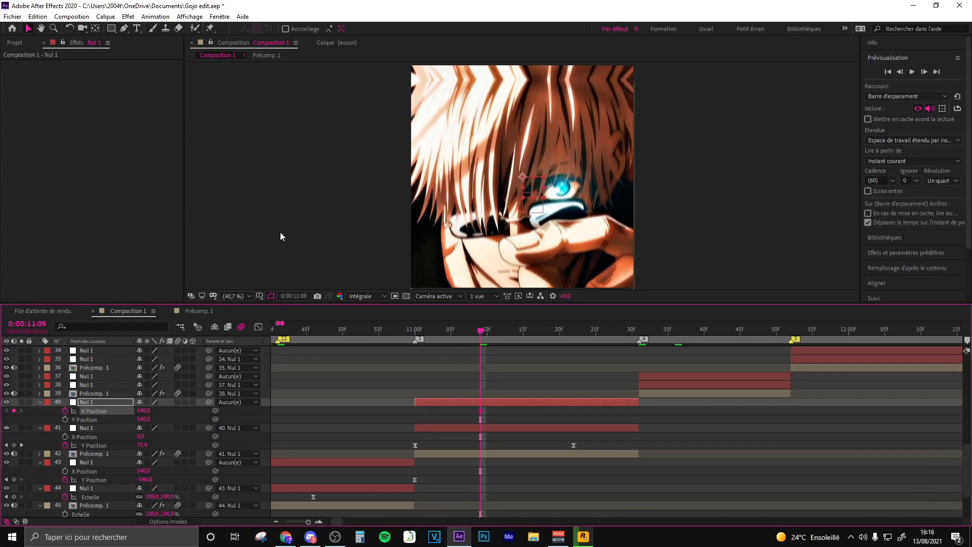
- Set Nul 1 layer 40's X Position to -536 at 0:00:11:30 and move that keyframe to the clip's end at 0:00:11:31
left_click(634, 334)
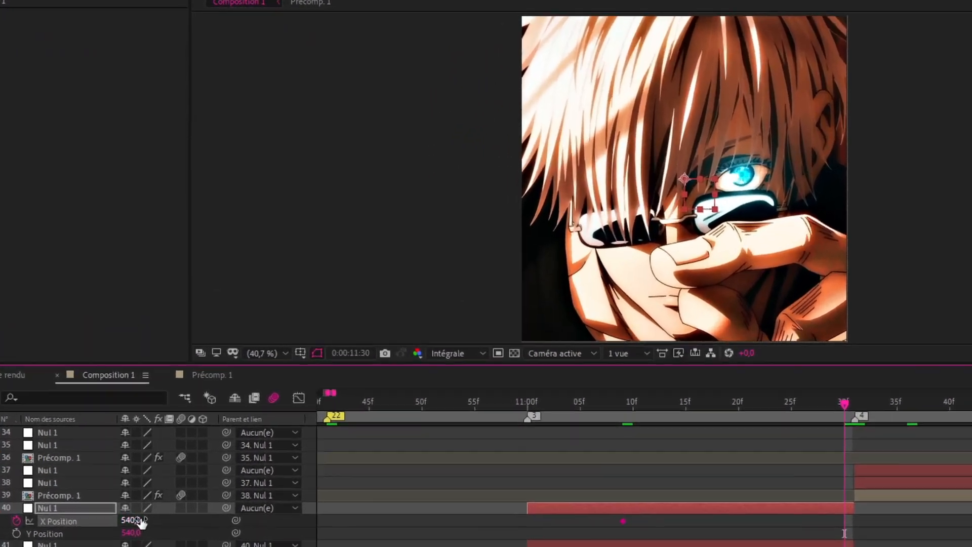
left_click_drag(145, 411, 113, 413)
left_click_drag(134, 533, 94, 532)
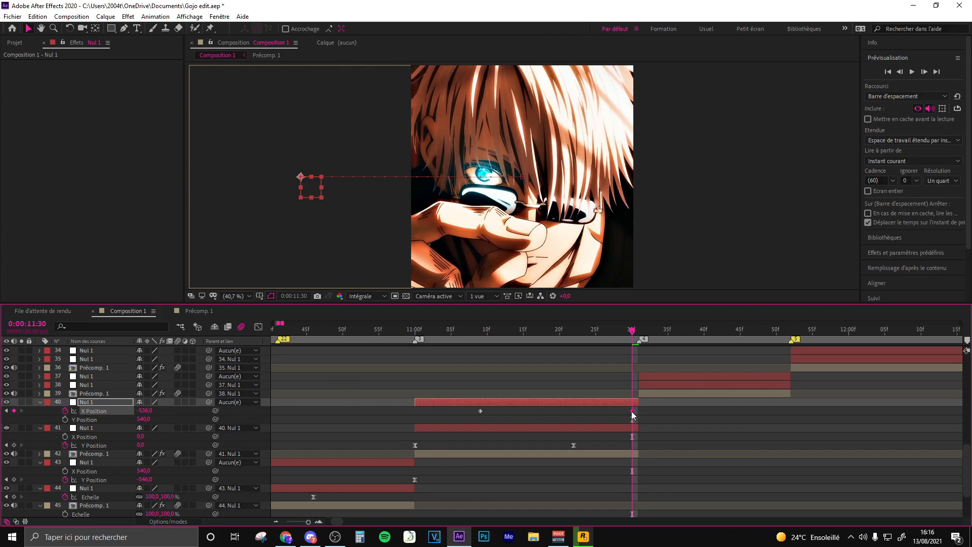
- Apply Easy Ease to Nul 1 layer 40's X Position keyframes and shape the curve to start flat and drop steeply at the end
left_click_drag(632, 412, 428, 415)
key("F9")
left_click(258, 327)
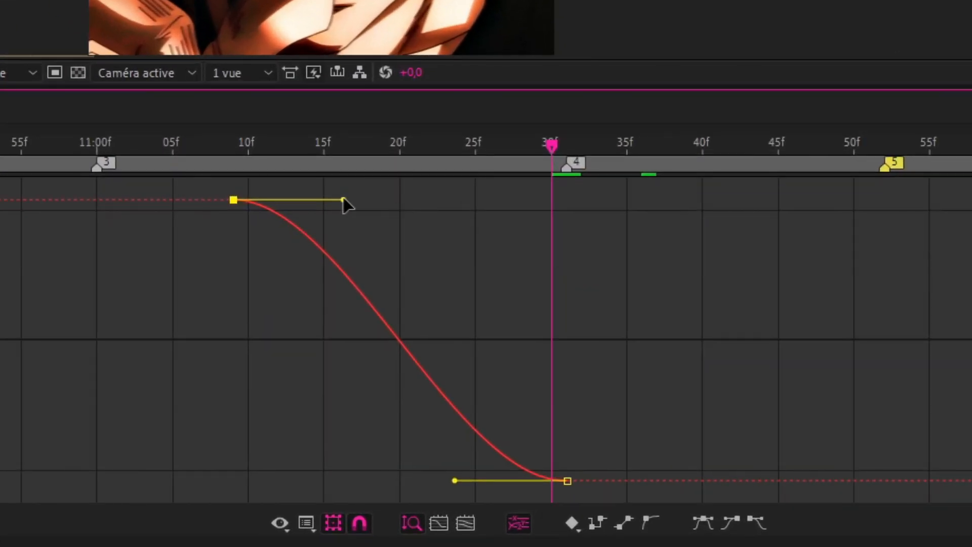
left_click_drag(344, 200, 504, 196)
left_click_drag(455, 480, 558, 244)
double_click(455, 208)
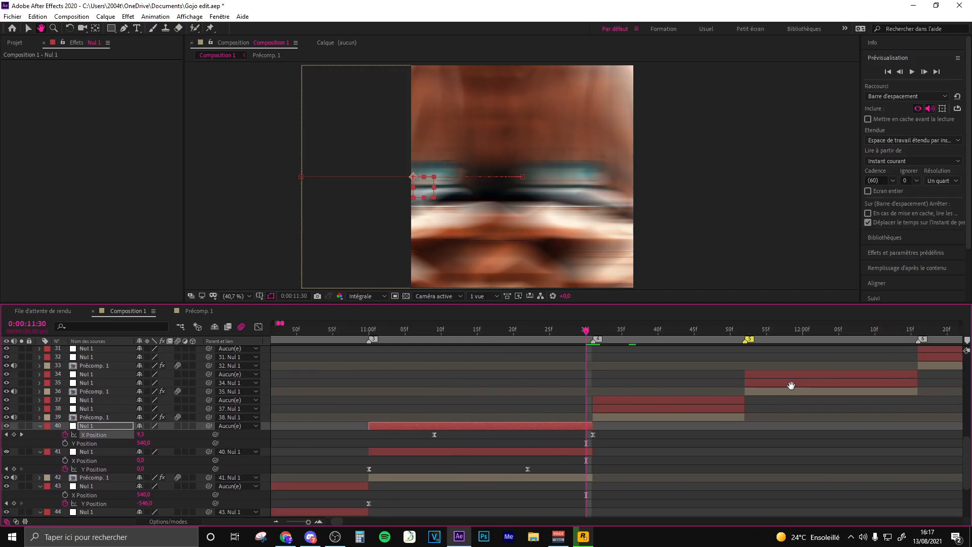
- Separate the Position dimensions of Nul 1 layer 38 and place an X Position keyframe of 0 at about 0:00:11:46
left_click_drag(791, 386, 688, 385)
key("h")
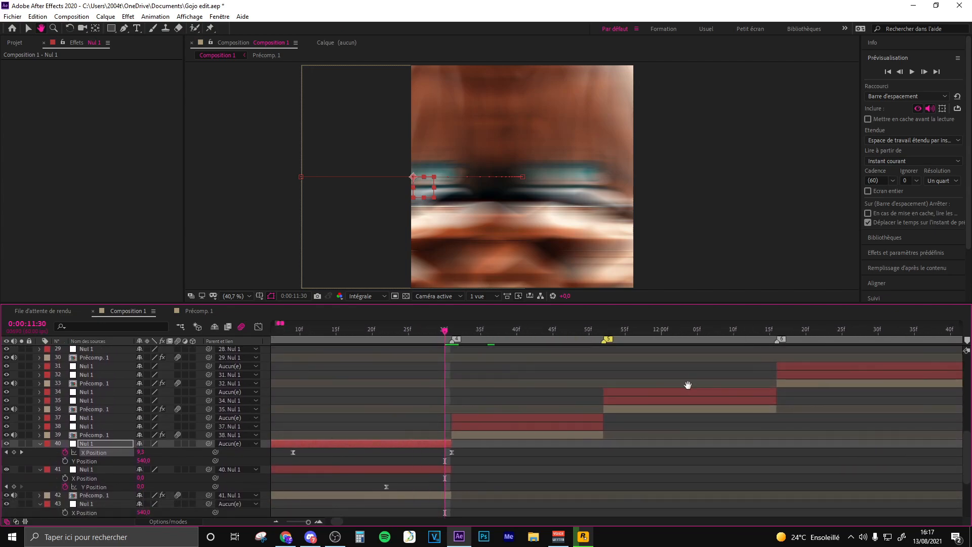
key("Page_Down")
left_click(461, 425)
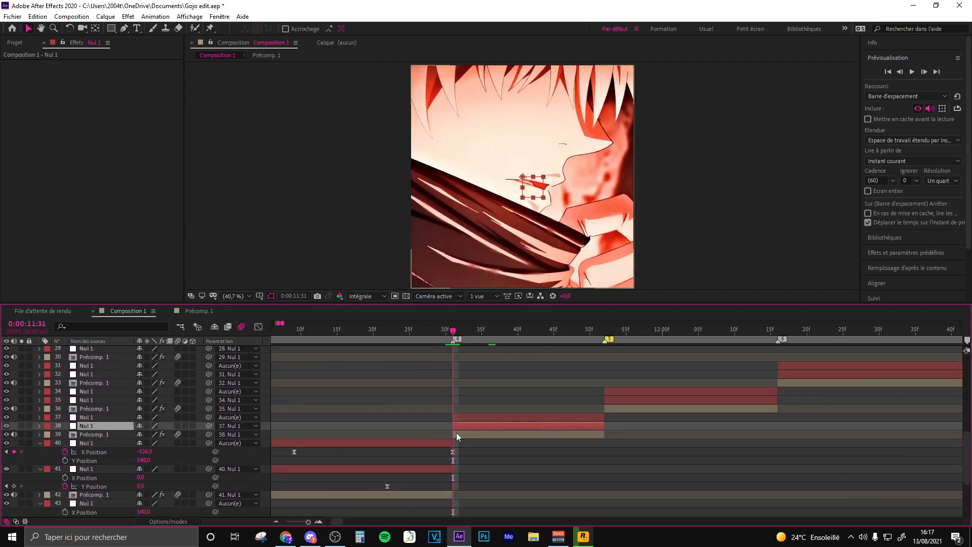
key("p")
right_click(81, 434)
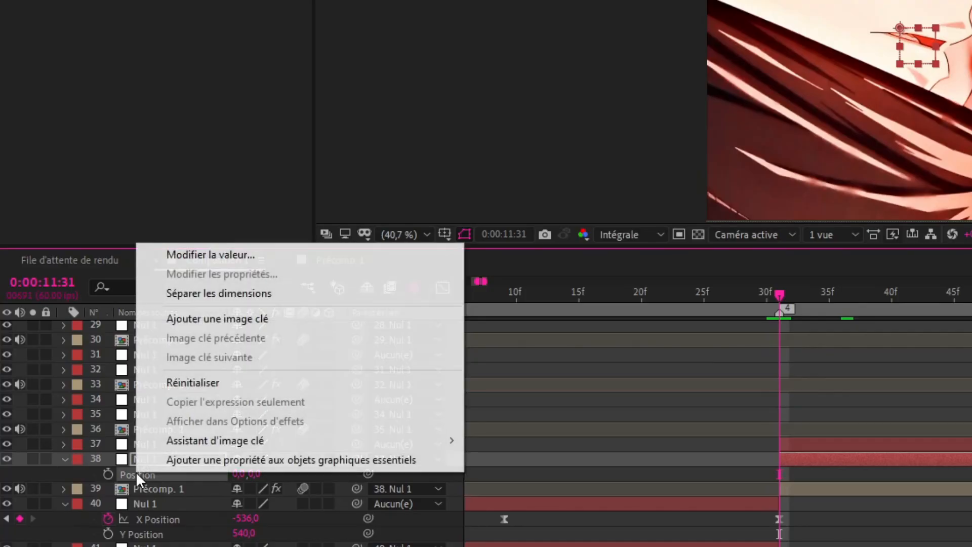
left_click(115, 330)
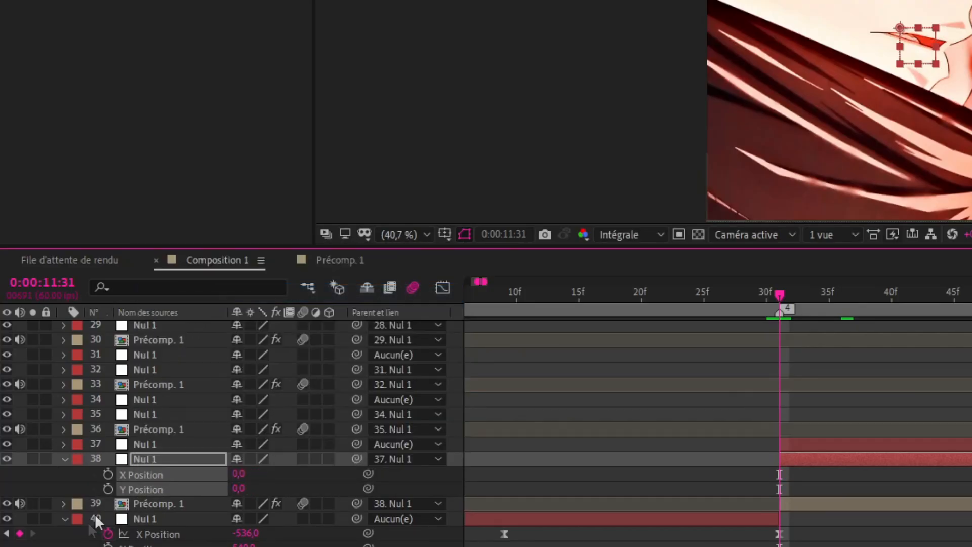
left_click(108, 474)
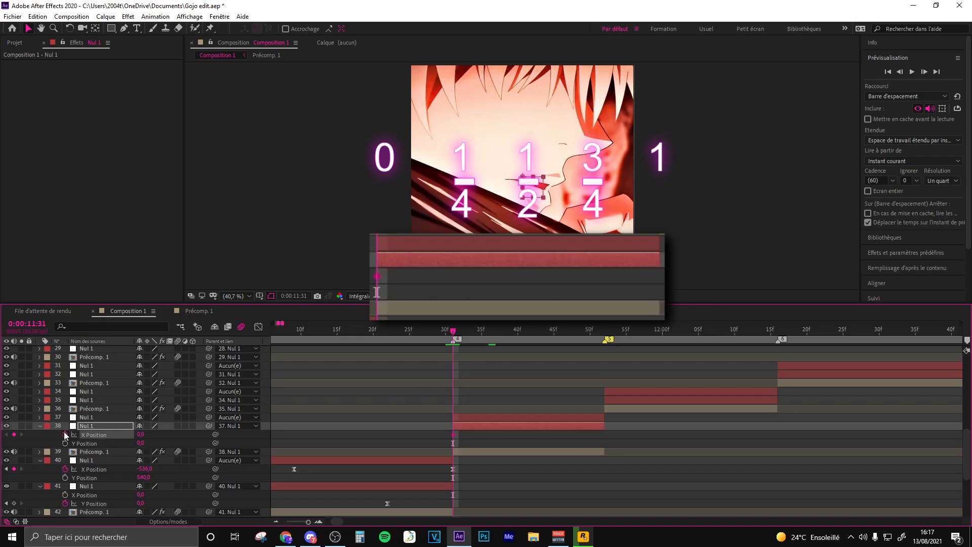
left_click_drag(454, 439, 562, 435)
- Check the preceding frames' horizontal motion and set Nul 1 layer 38's X Position to 1084 at the clip's start, 0:00:11:31
key("Page_Up")
key("Page_Up")
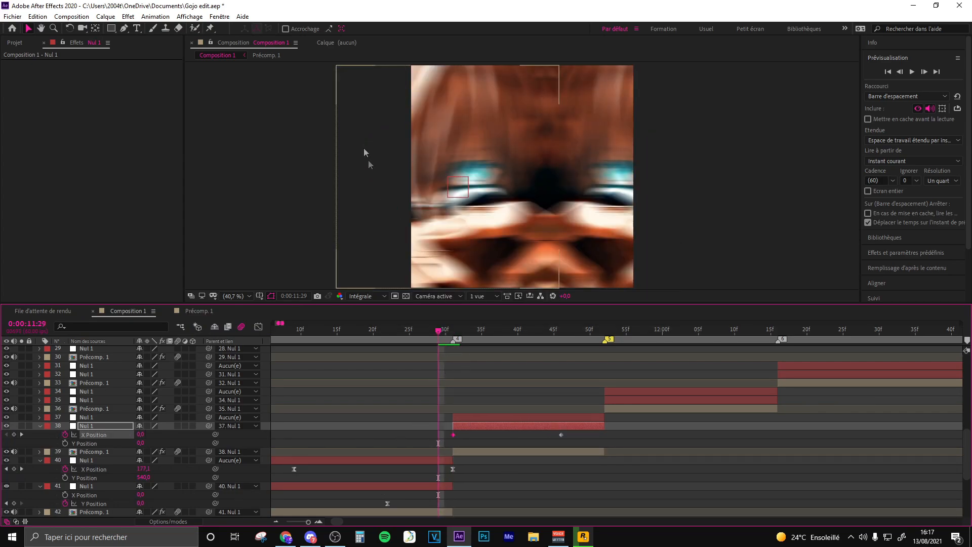
left_click(454, 334)
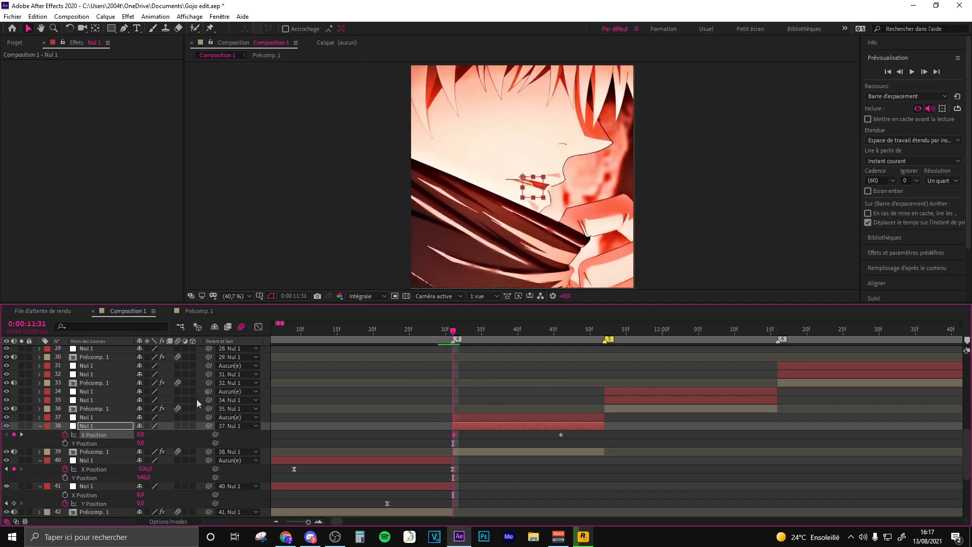
left_click_drag(140, 435, 650, 396)
- Apply Easy Ease to Nul 1 layer 38's X Position keyframes and shape the curve to drop steeply at the start and flatten at the end
left_click_drag(583, 433, 430, 444)
key("F9")
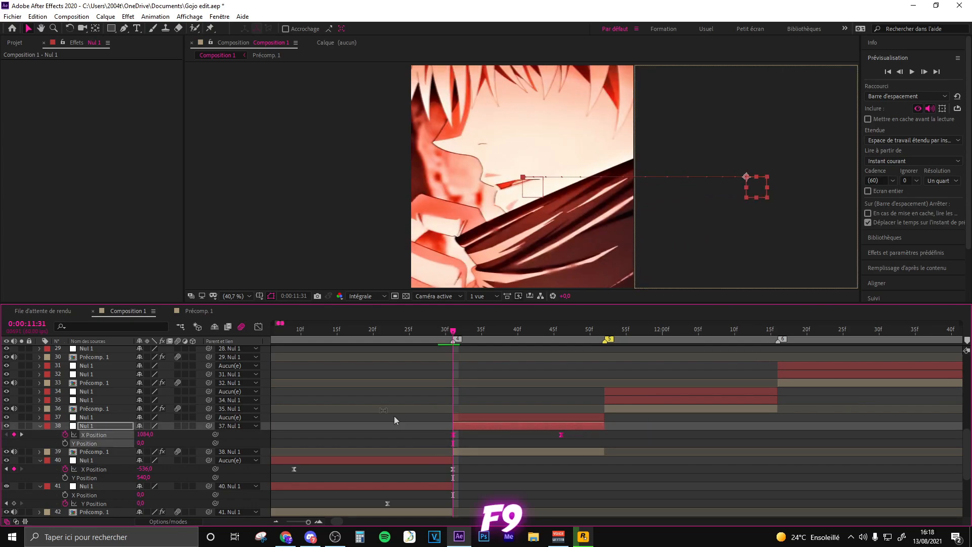
left_click(258, 326)
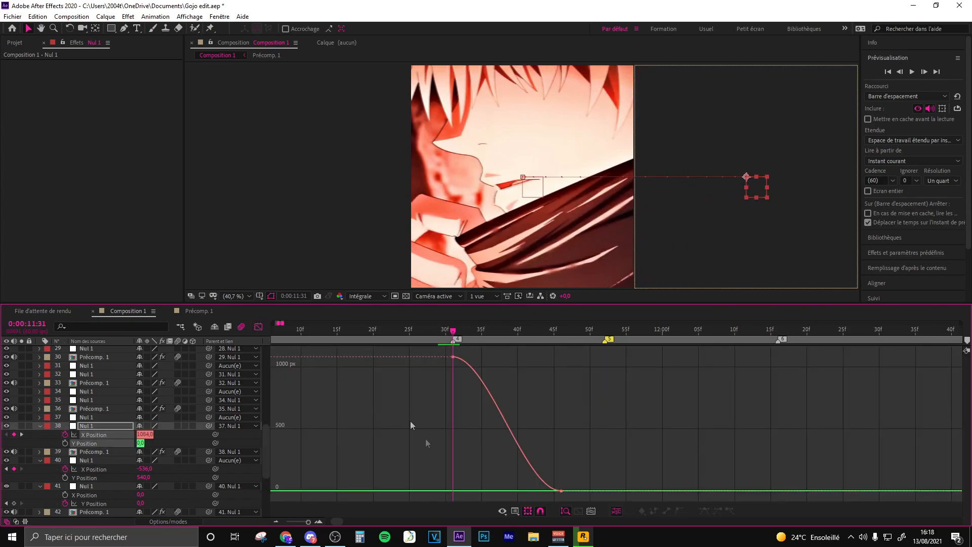
left_click(261, 326)
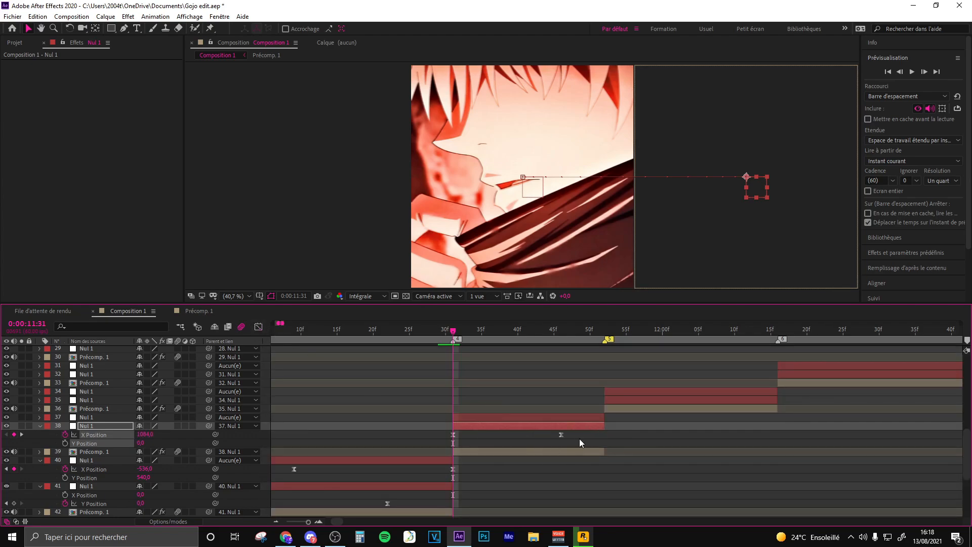
left_click(259, 326)
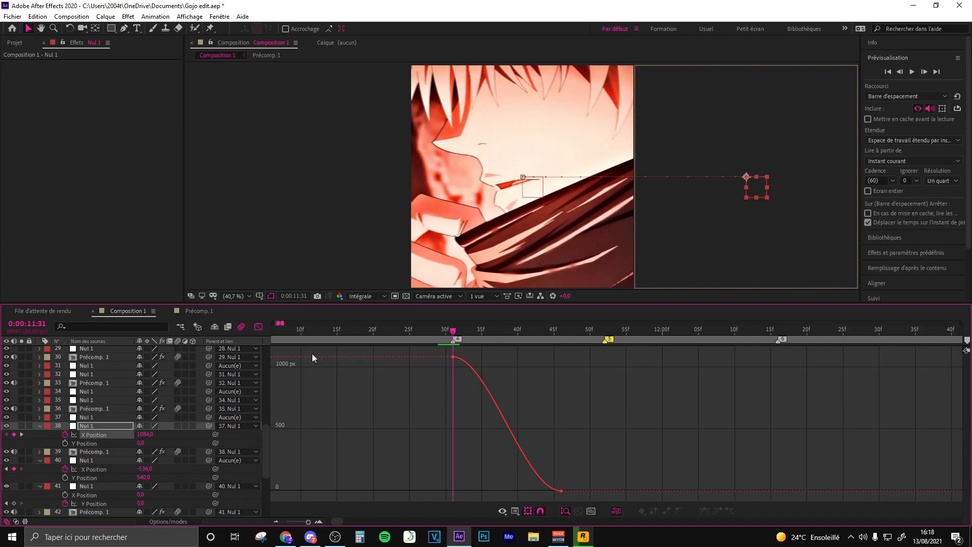
key("shift+F3")
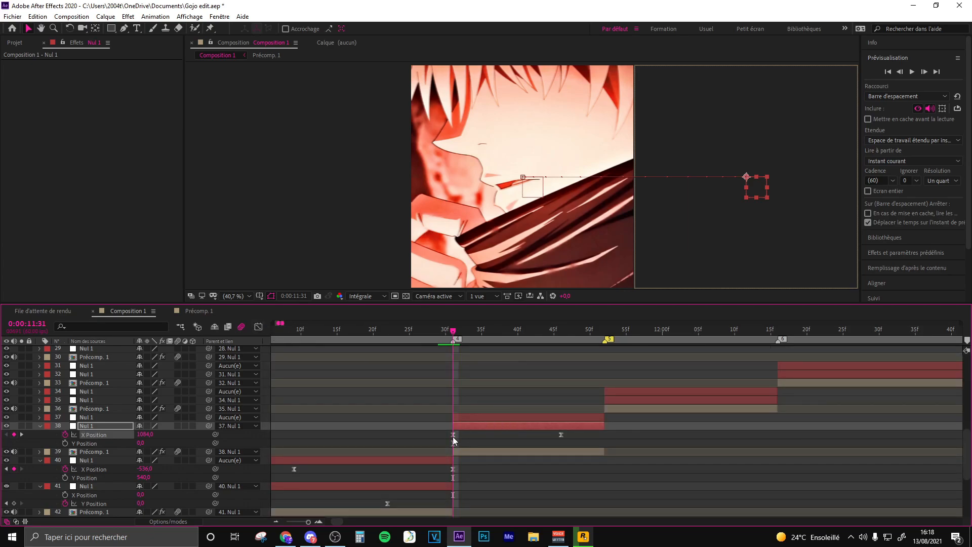
key("shift+F3")
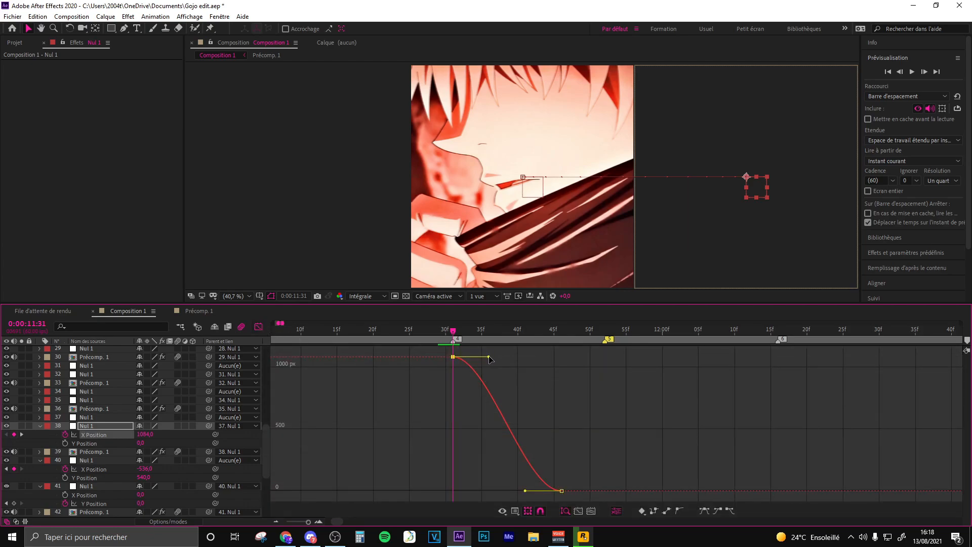
left_click_drag(489, 358, 456, 437)
left_click_drag(525, 490, 476, 487)
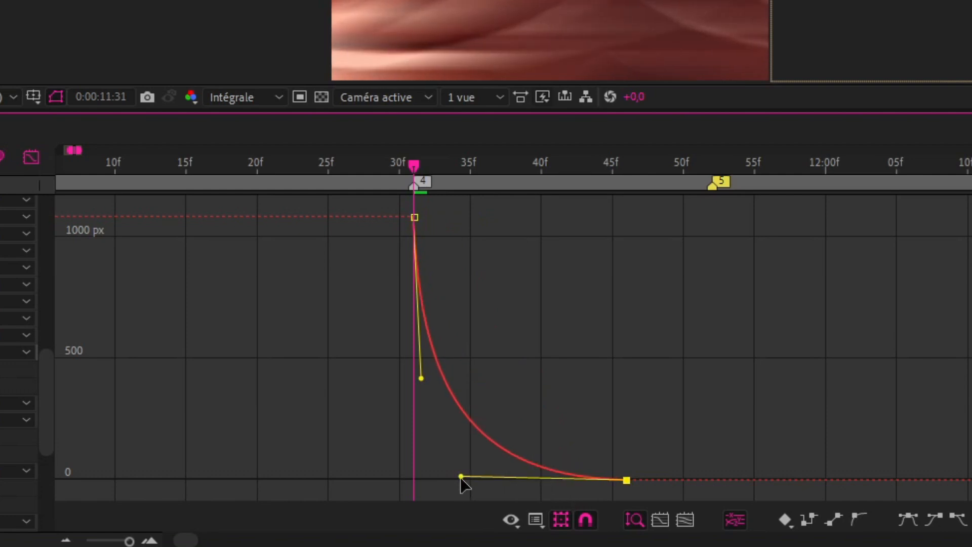
- Separate the Position dimensions of Nul 1 layer 37 and place a Y Position keyframe of 540 at 0:00:11:38
left_click(494, 326)
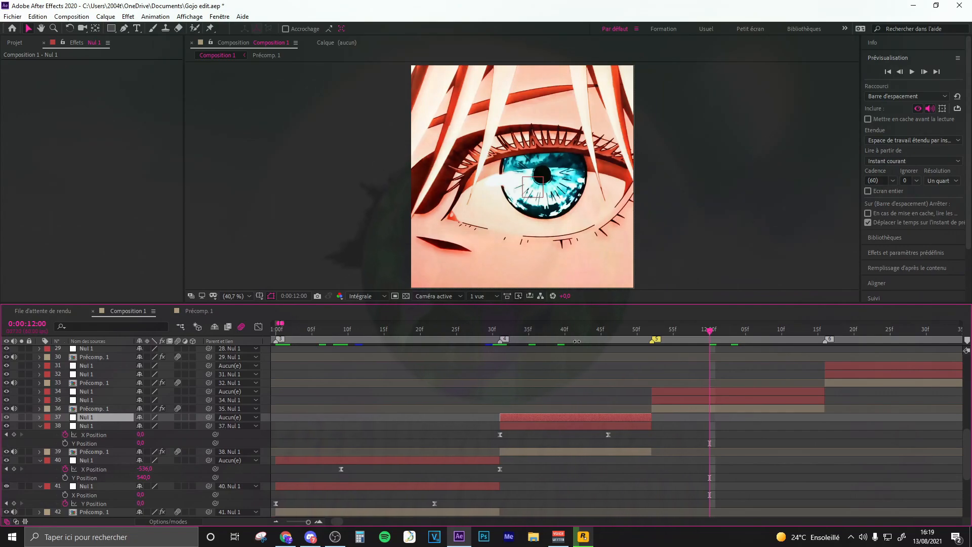
left_click(544, 329)
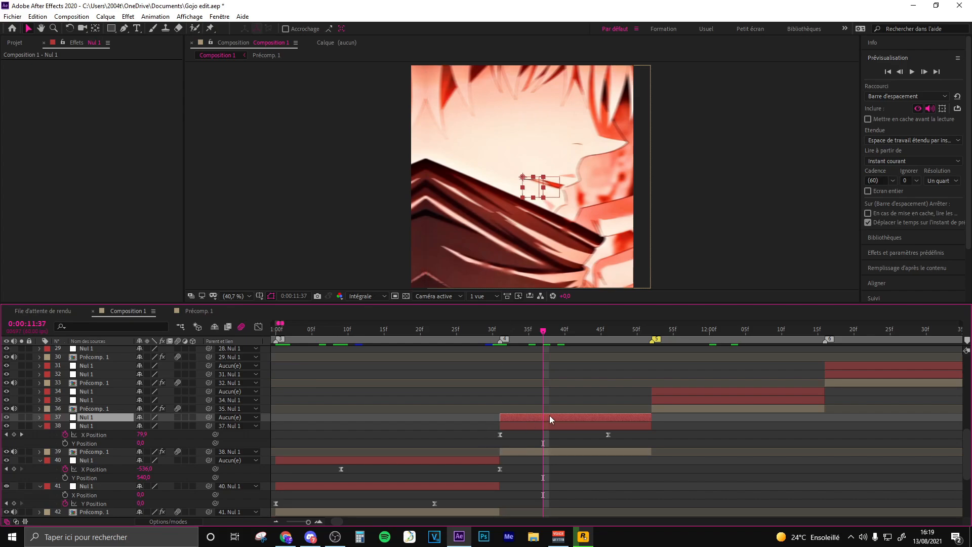
key("p")
right_click(90, 427)
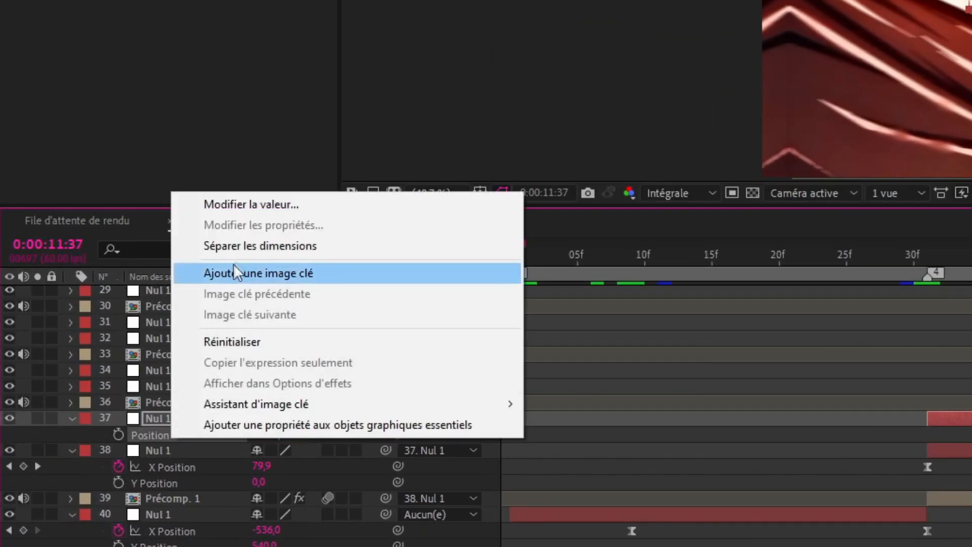
left_click(245, 249)
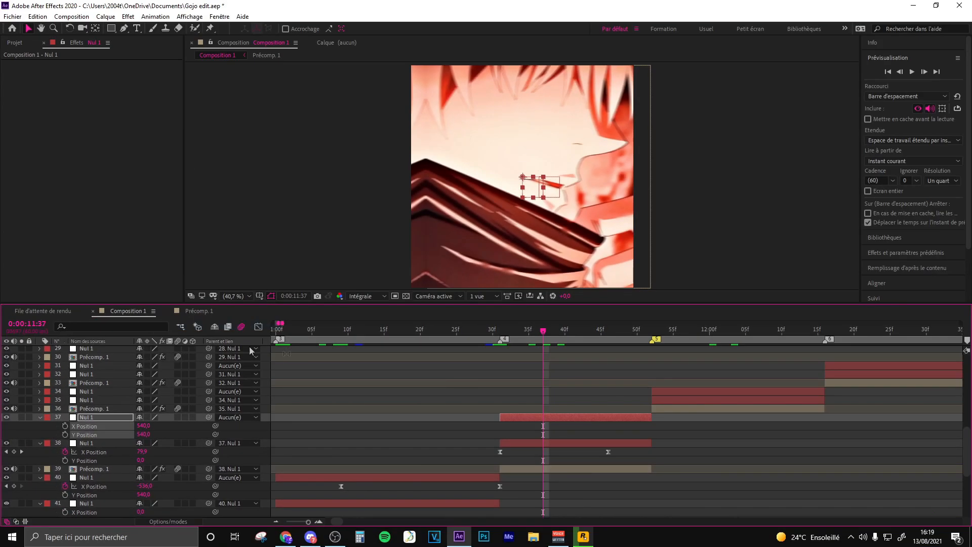
left_click(563, 430)
key("Page_Down")
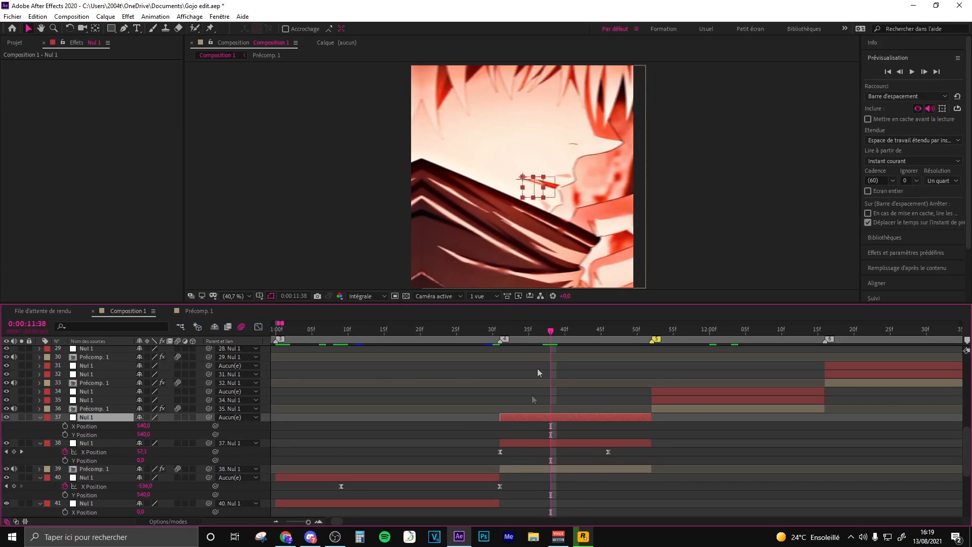
left_click(65, 435)
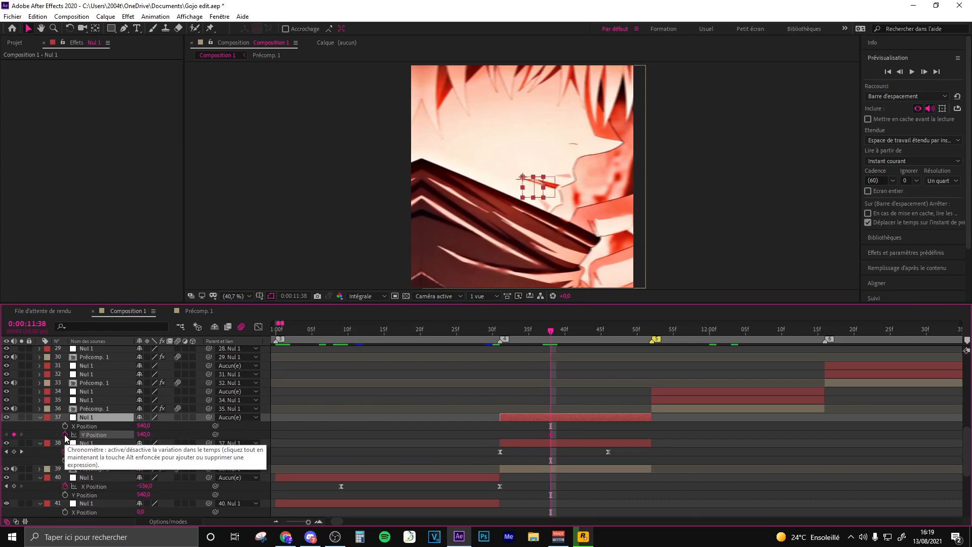
- Keyframe Nul 1 layer 37's Y Position at 1624 on the clip's end, 0:00:11:52, and shift its first keyframe to 0:00:11:37
left_click(645, 332)
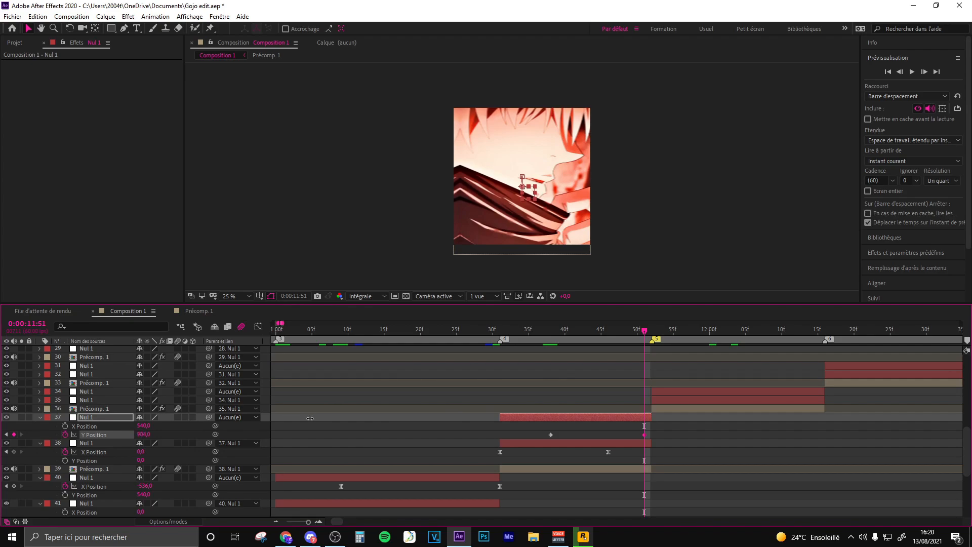
left_click_drag(310, 418, 651, 436)
left_click_drag(551, 435, 548, 437)
- Apply Easy Ease to Nul 1 layer 37's Y Position keyframes and shape the curve to start flat and rise steeply at the end
left_click_drag(667, 430, 529, 437)
key("F9")
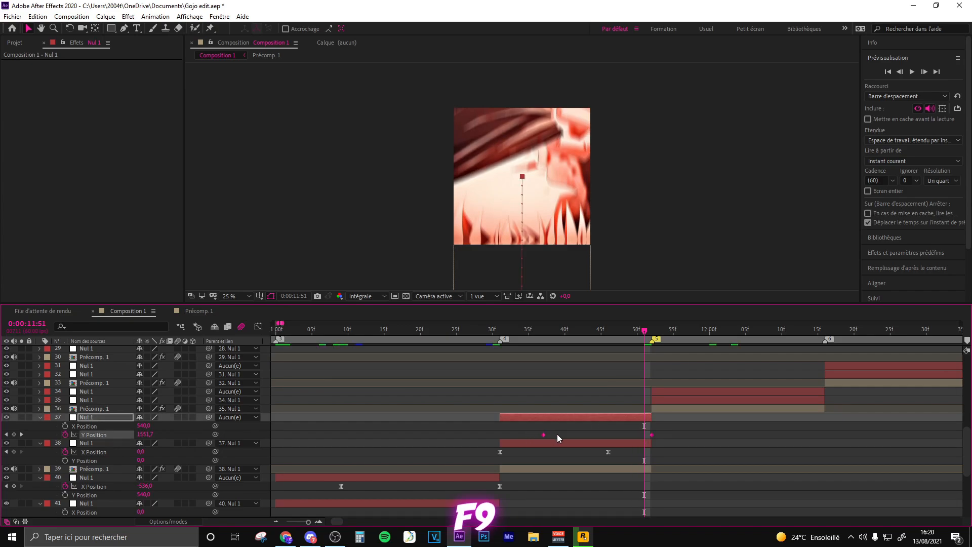
left_click(263, 328)
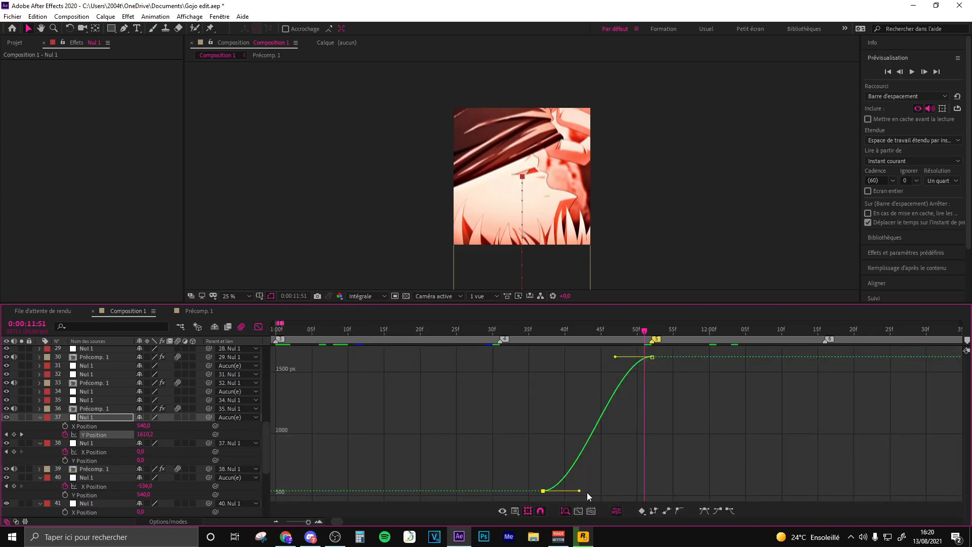
left_click_drag(580, 491, 623, 489)
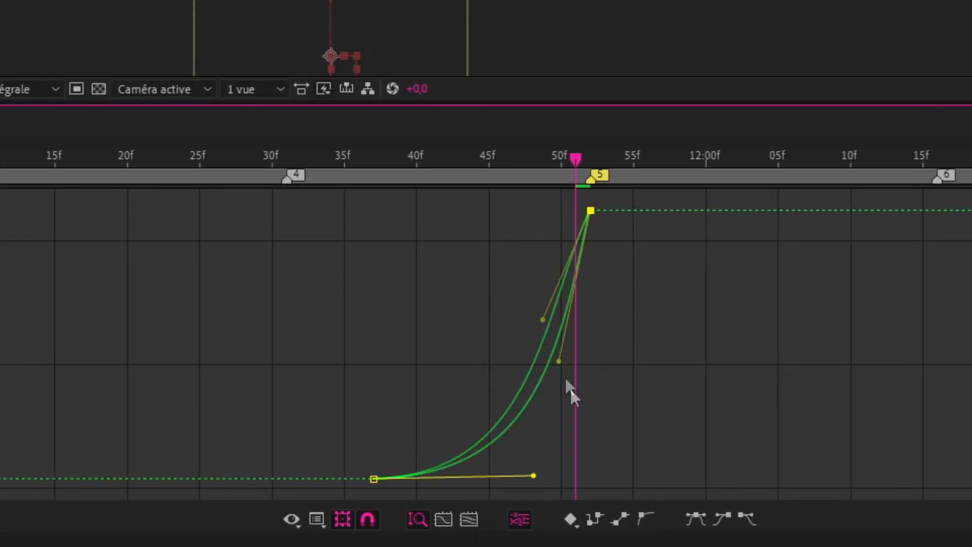
left_click_drag(570, 389, 646, 443)
left_click_drag(533, 475, 547, 453)
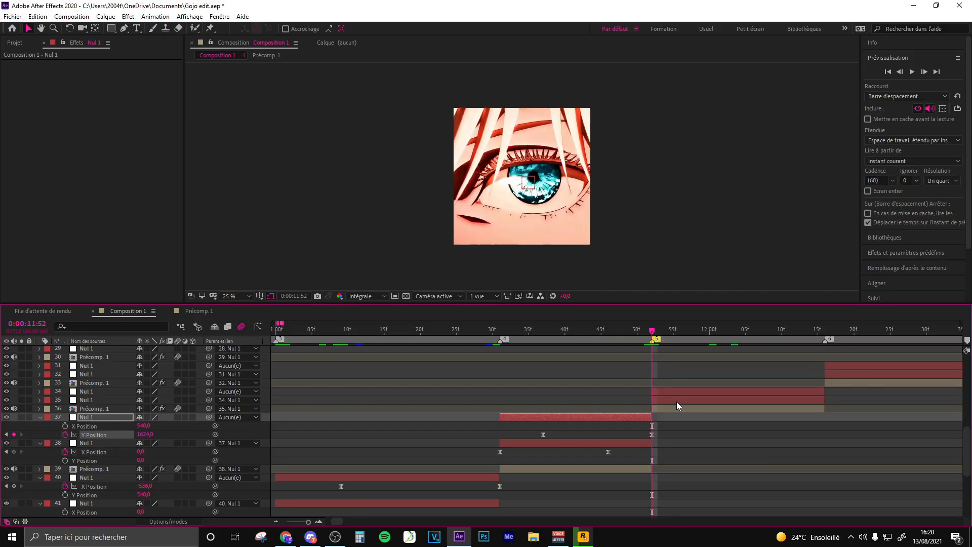
- Separate Nul 1 layer 35's Position dimensions and keyframe its Y Position from -1081 at 0:00:11:52 to 0 at about 0:00:12:10
left_click(677, 402)
key("p")
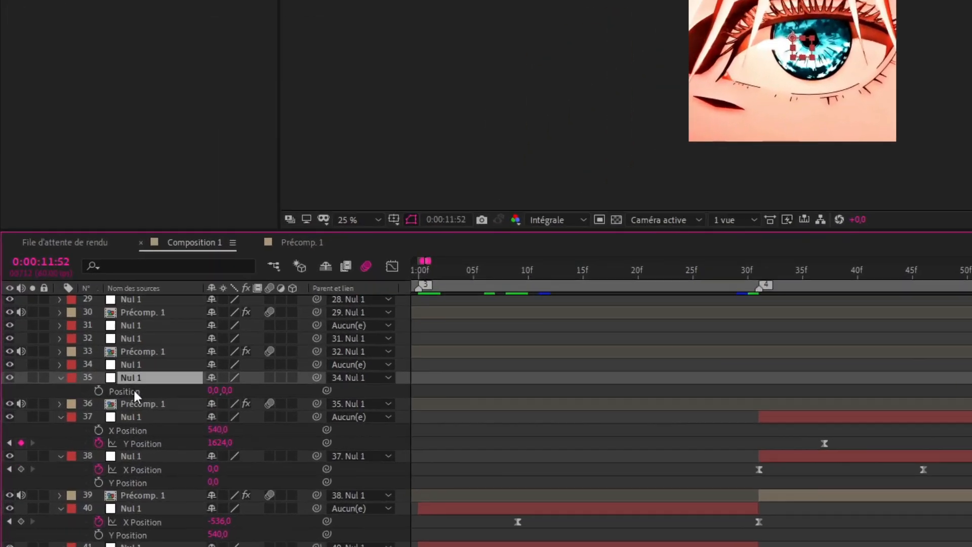
right_click(88, 408)
left_click(281, 158)
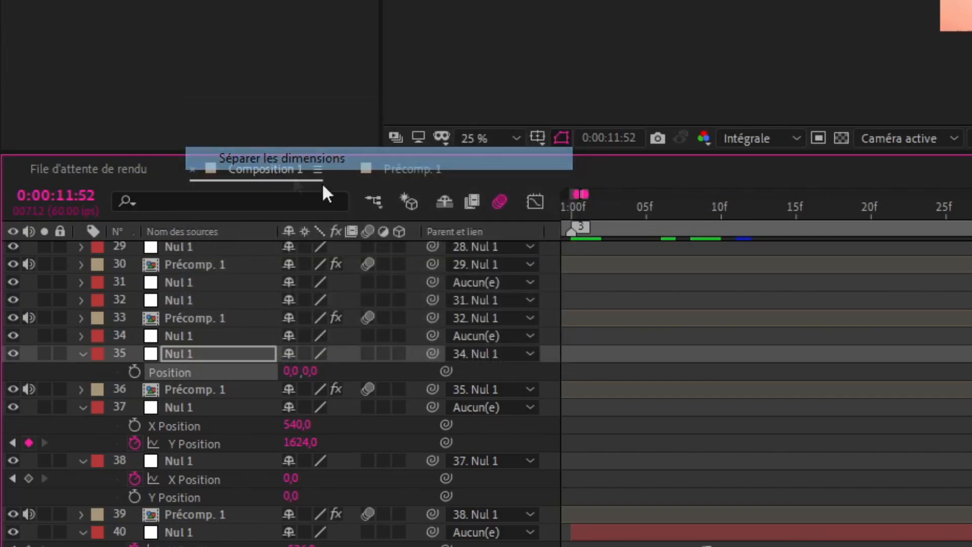
left_click(334, 381)
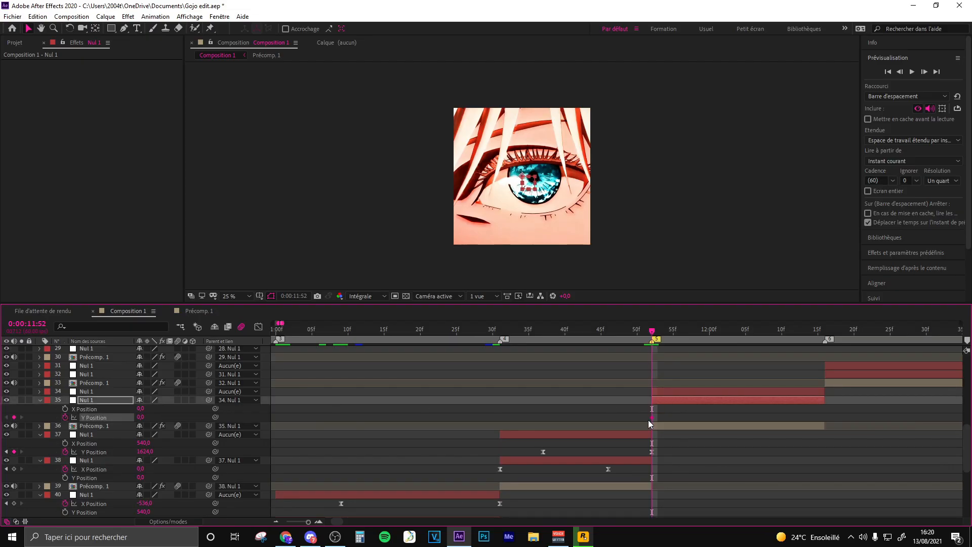
left_click_drag(652, 418, 783, 418)
left_click_drag(141, 419, 81, 421)
- Apply Easy Ease to Nul 1 layer 35's Y Position keyframes and shape the curve to rise steeply at the start and flatten at the end
left_click_drag(816, 414, 626, 421)
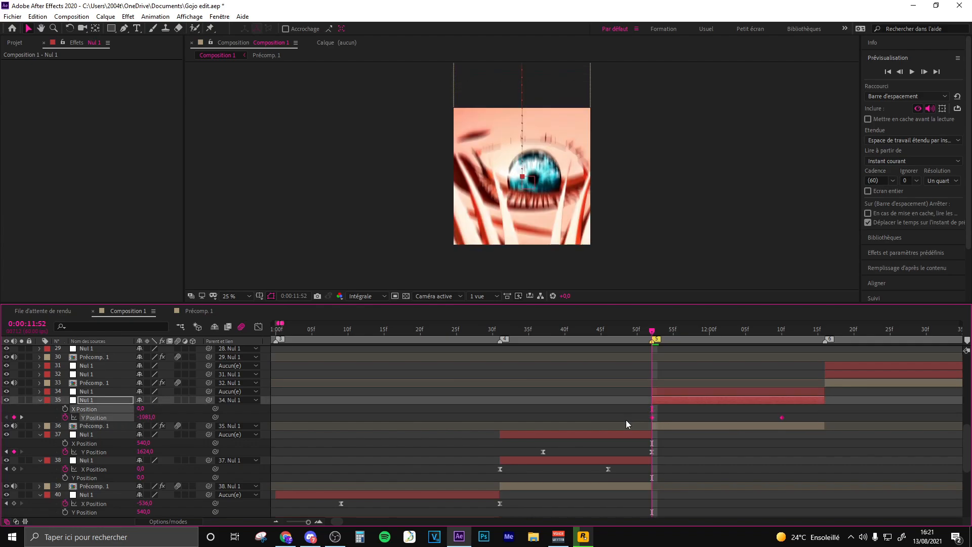
key("F9")
left_click(259, 328)
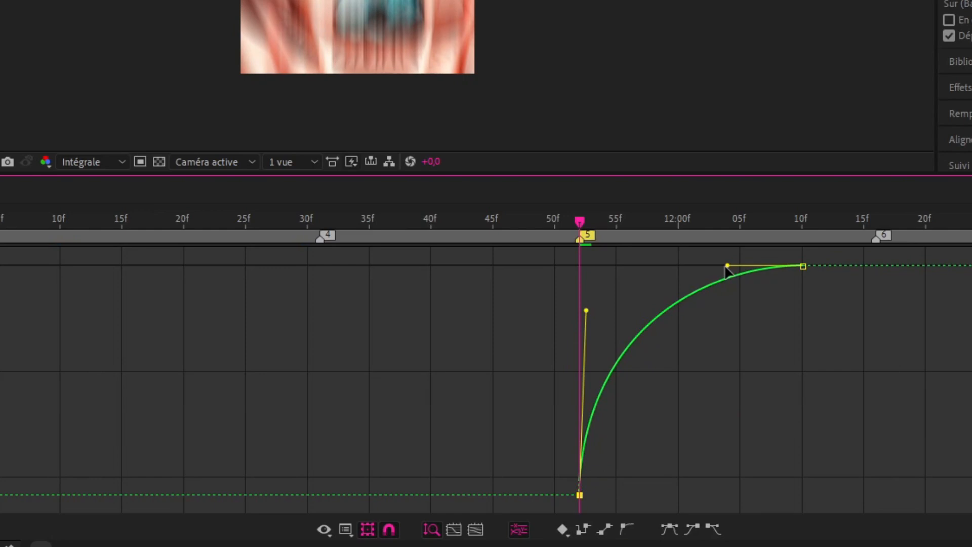
left_click_drag(736, 336, 669, 338)
left_click(565, 300)
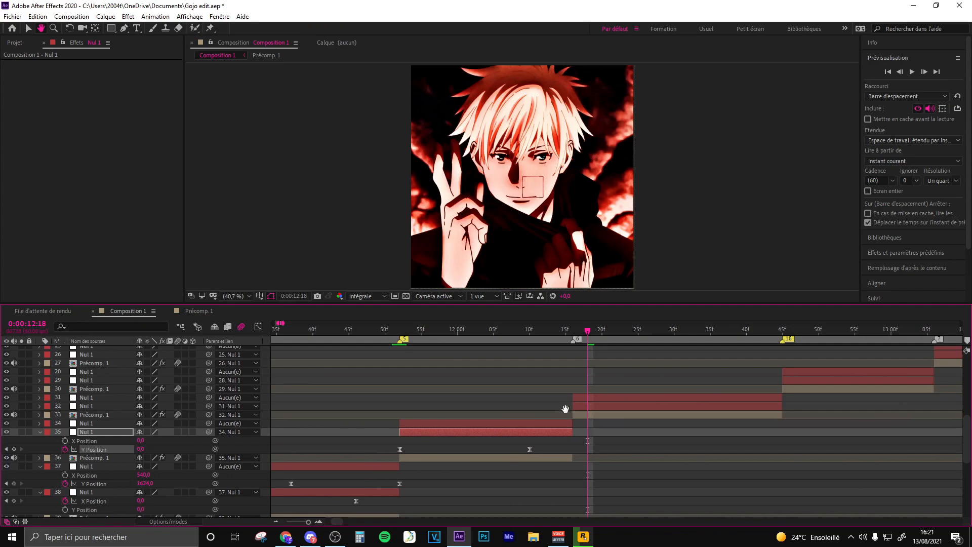
- Compare the frames around marker 6 and place a Scale keyframe of 100% on Nul 1 layer 34 at about 0:00:11:58
left_click(457, 330)
left_click(470, 422)
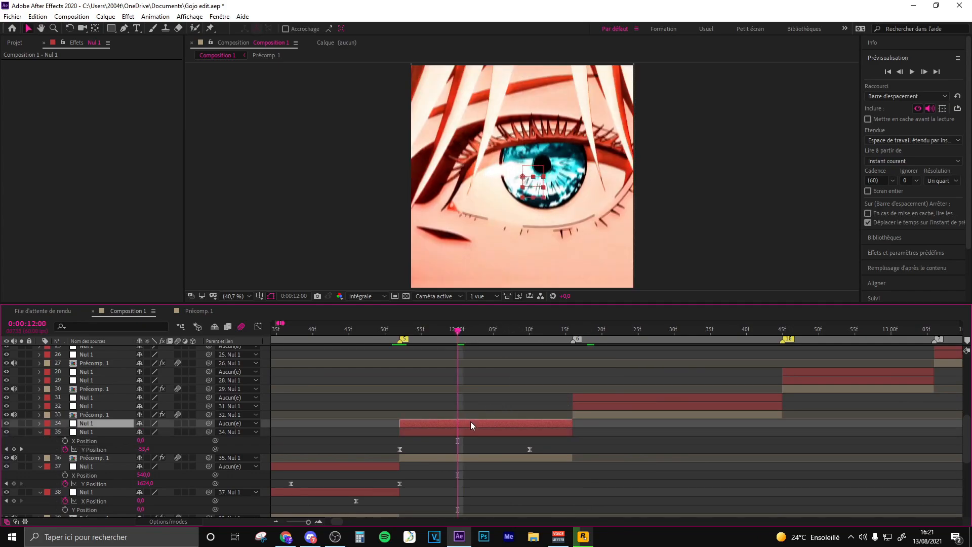
left_click(588, 330)
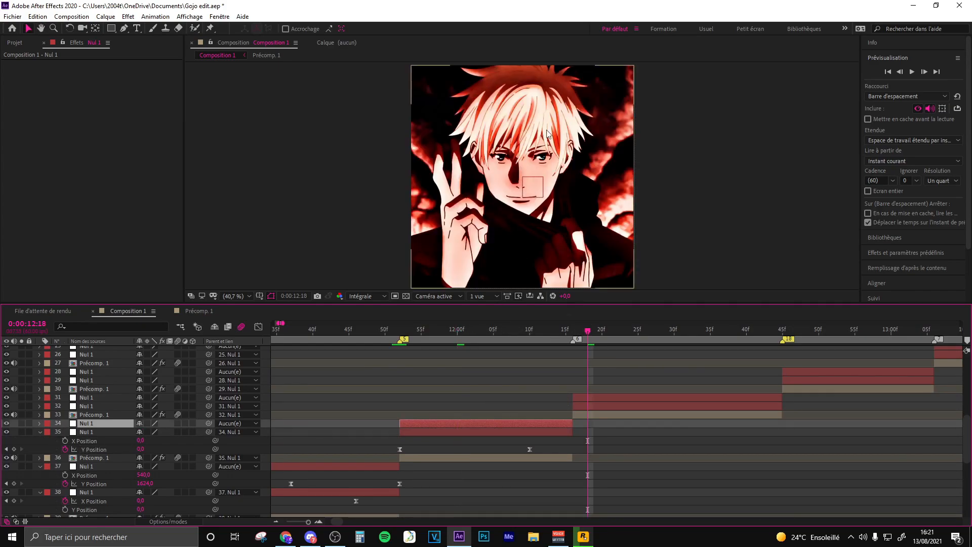
left_click(451, 331)
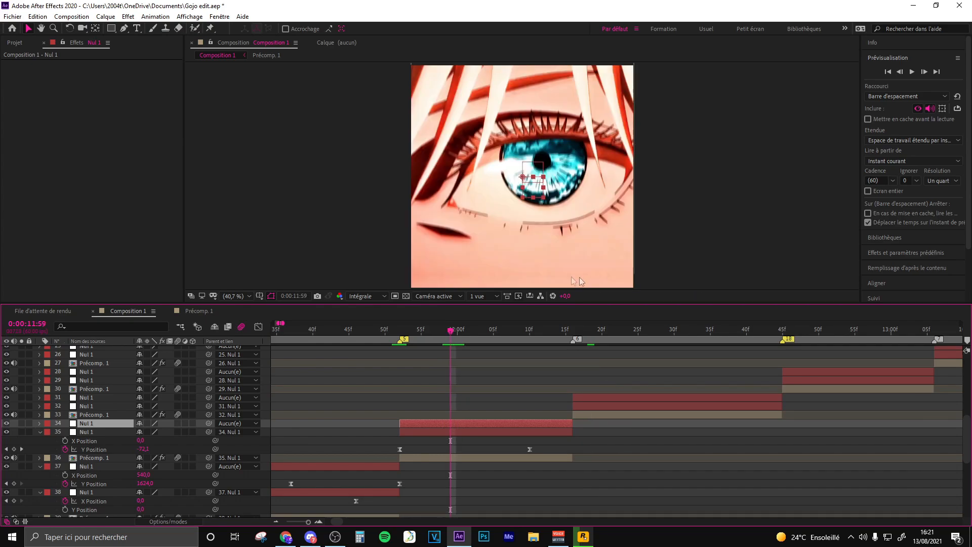
left_click(573, 332)
left_click(578, 405)
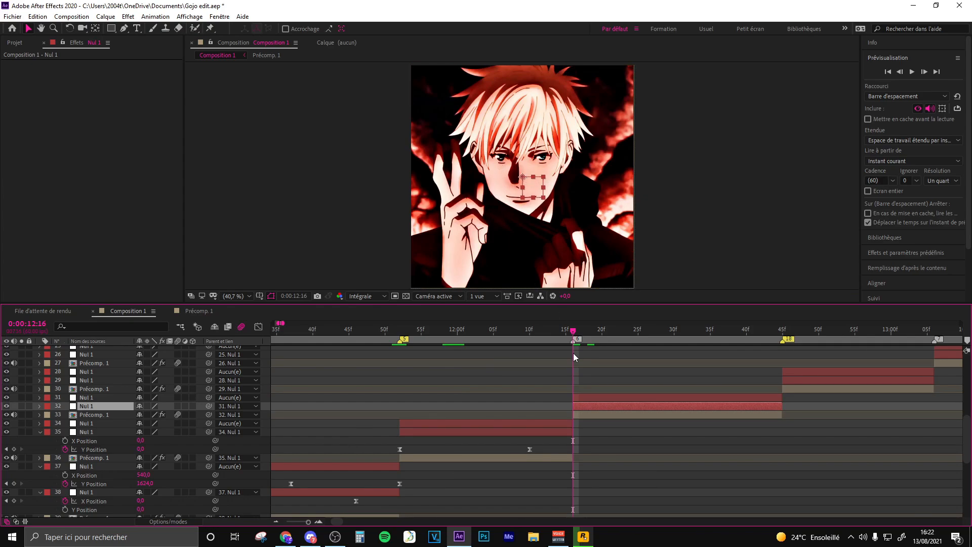
left_click(436, 331)
left_click(452, 424)
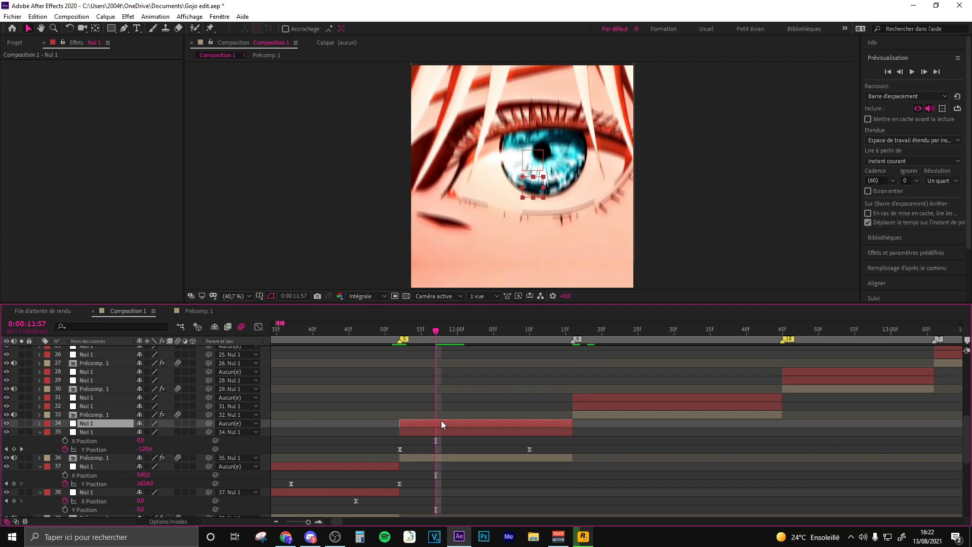
key("alt+shift+s")
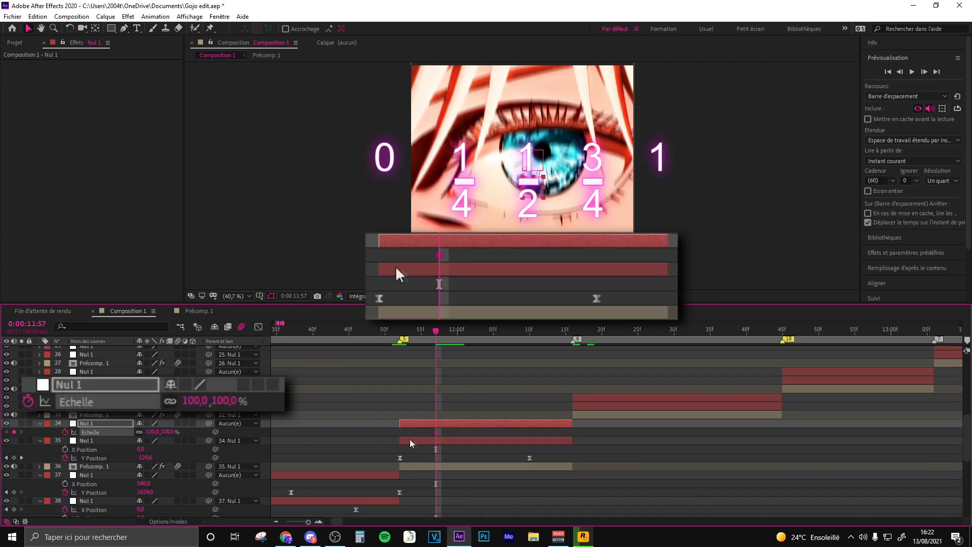
- Keyframe Nul 1 layer 34's Scale at 25% on the clip's end, 0:00:12:16
left_click(565, 335)
left_click(153, 432)
type("25")
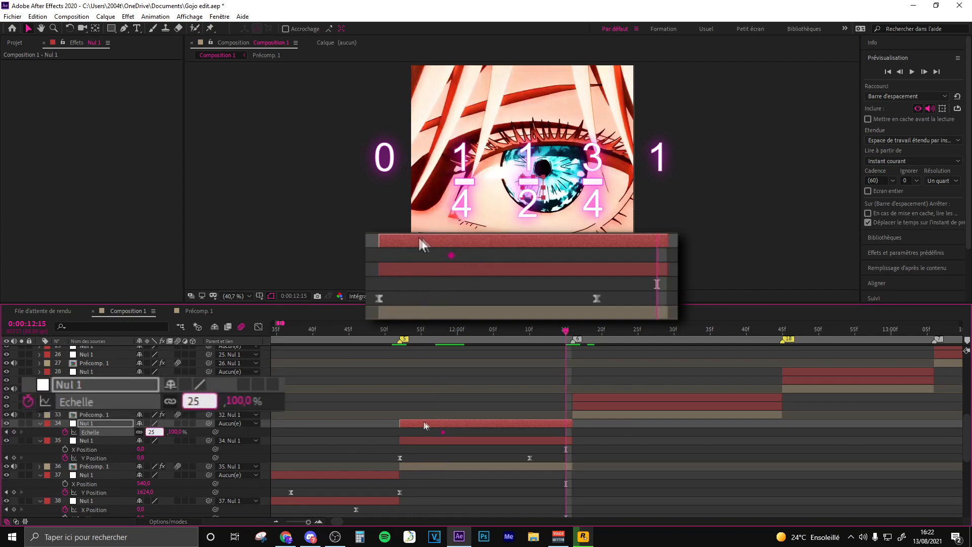
left_click(567, 434)
- Apply Easy Ease to Nul 1 layer 34's Scale keyframes and shape the curve to start flat and drop steeply at the end
left_click_drag(566, 433, 409, 431)
key("F9")
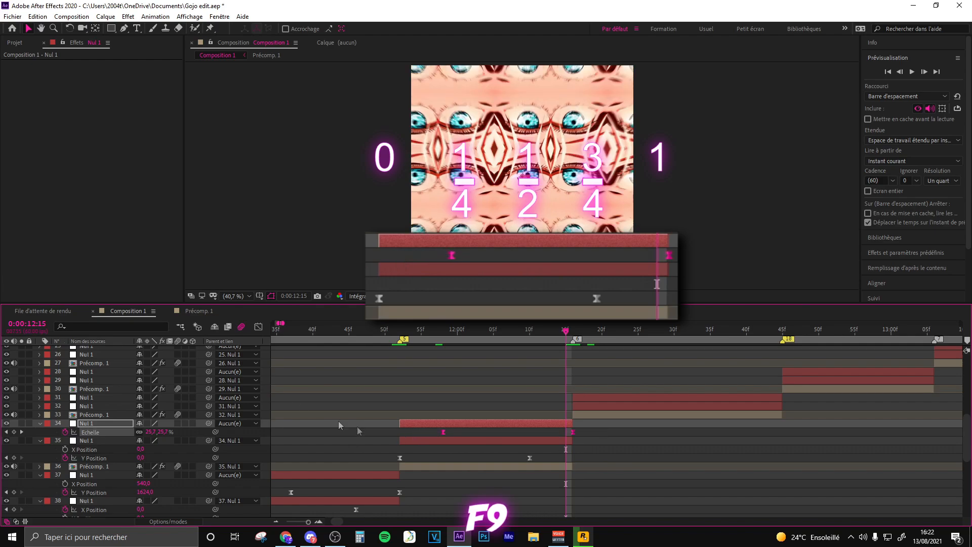
left_click(259, 327)
left_click(443, 357)
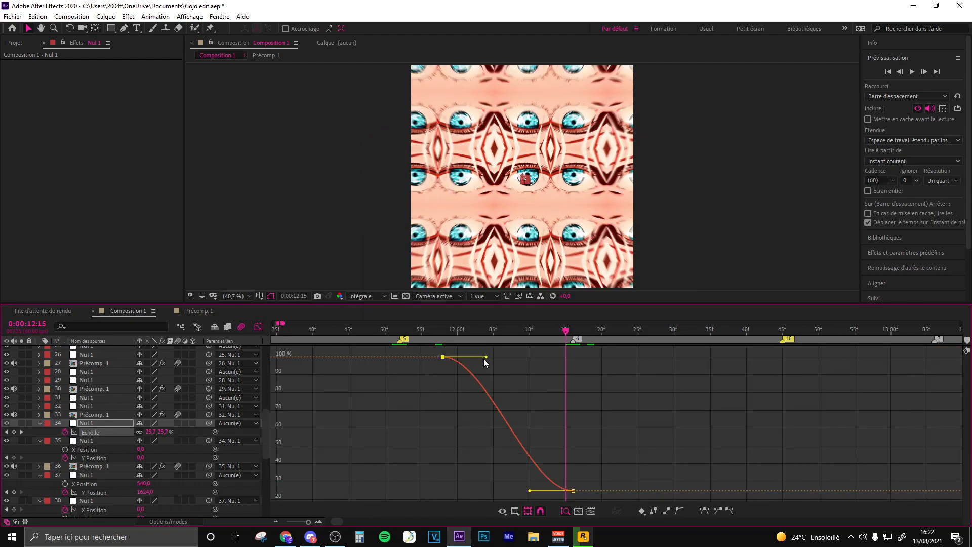
left_click_drag(487, 358, 546, 357)
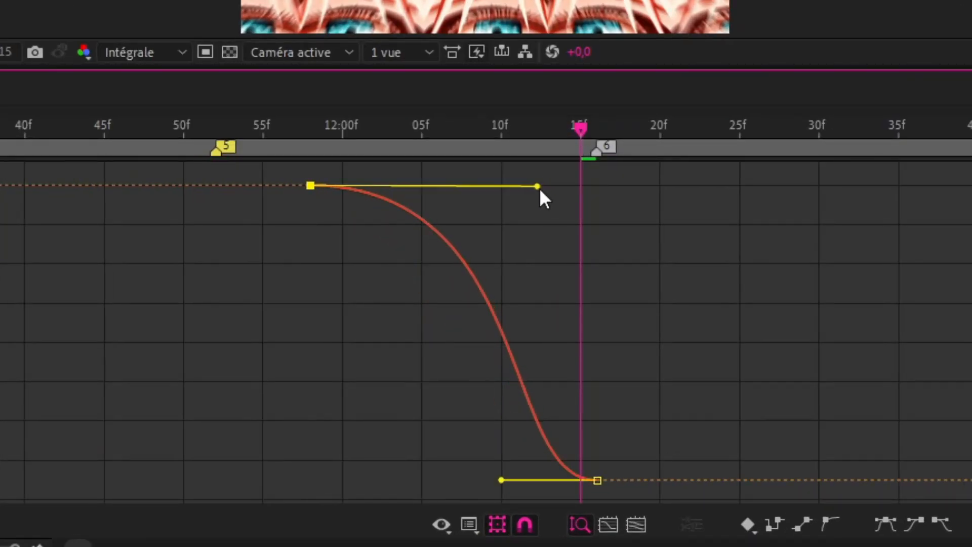
left_click_drag(501, 479, 587, 233)
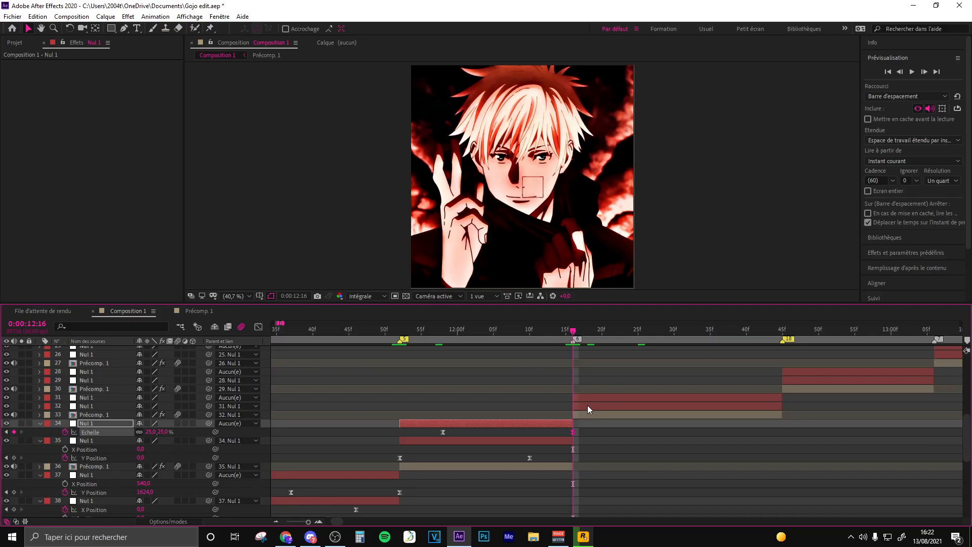
- Place a Position keyframe of 0,0 and a Scale keyframe of 100% on Nul 1 layer 32 at about 0:00:12:38
left_click(588, 406)
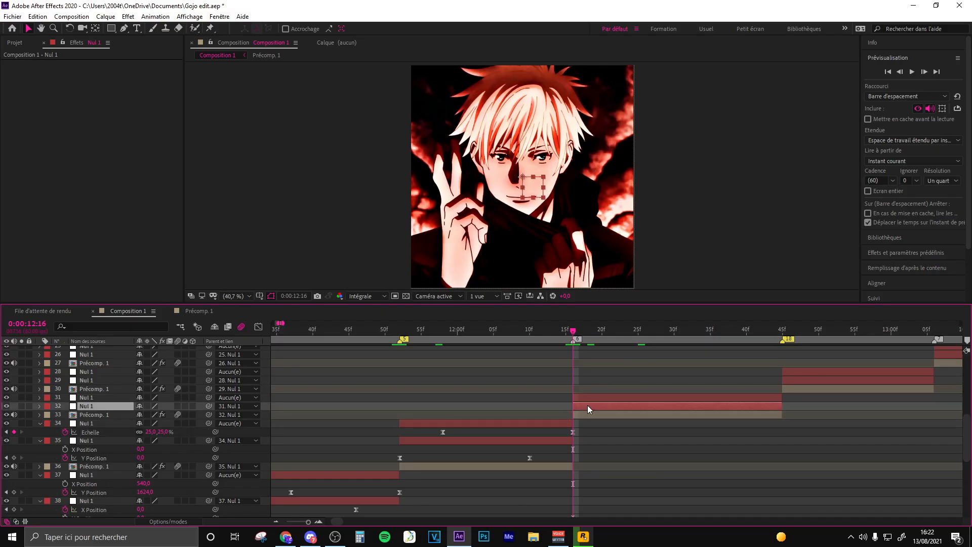
key("s")
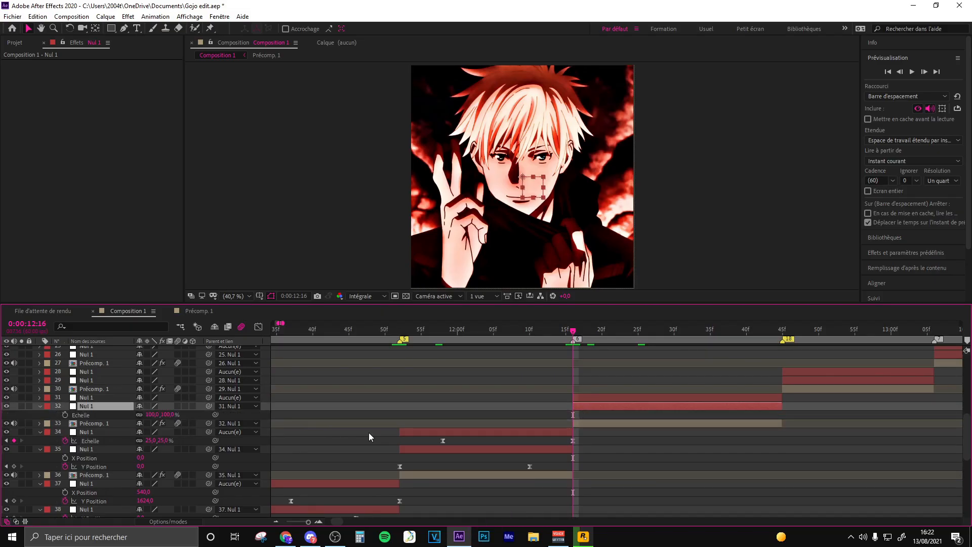
key("shift+p")
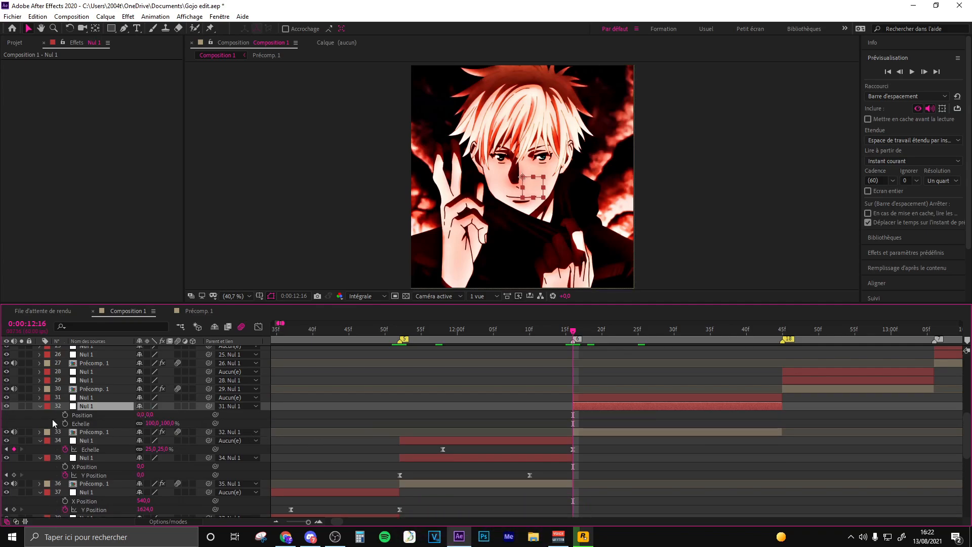
left_click(65, 414)
left_click(65, 423)
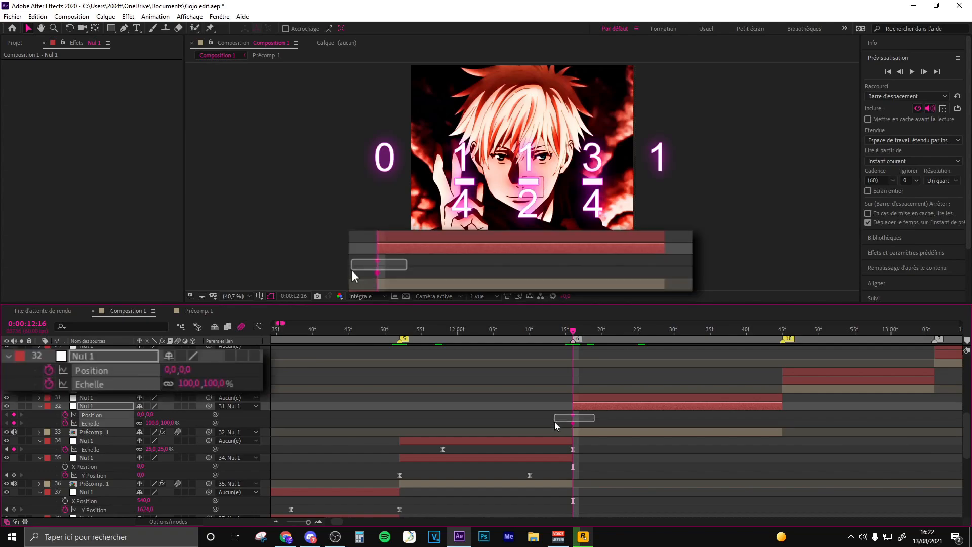
left_click_drag(574, 423, 731, 424)
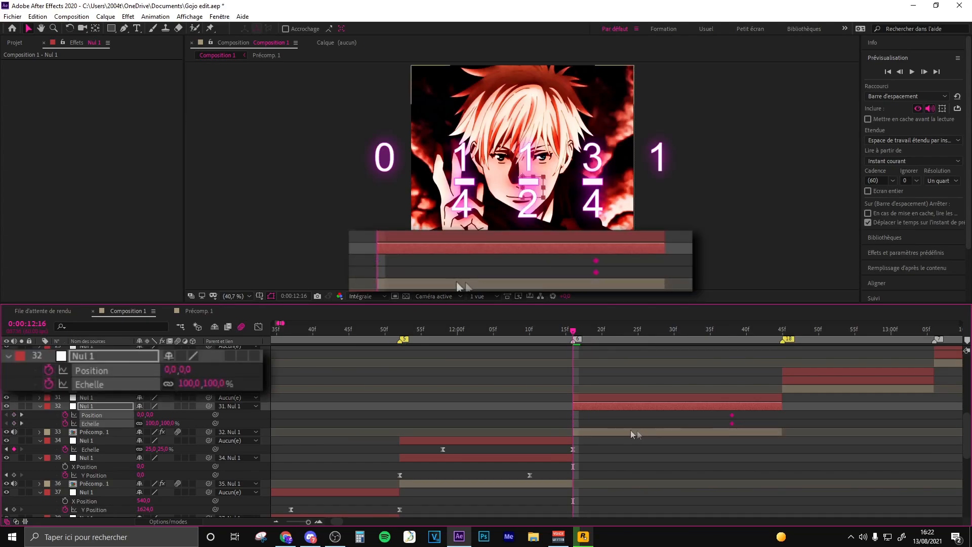
- Set Nul 1 layer 32's Scale to 500% at the clip's start, 0:00:12:16, and check the preceding clip's last frames
left_click(151, 423)
type("500")
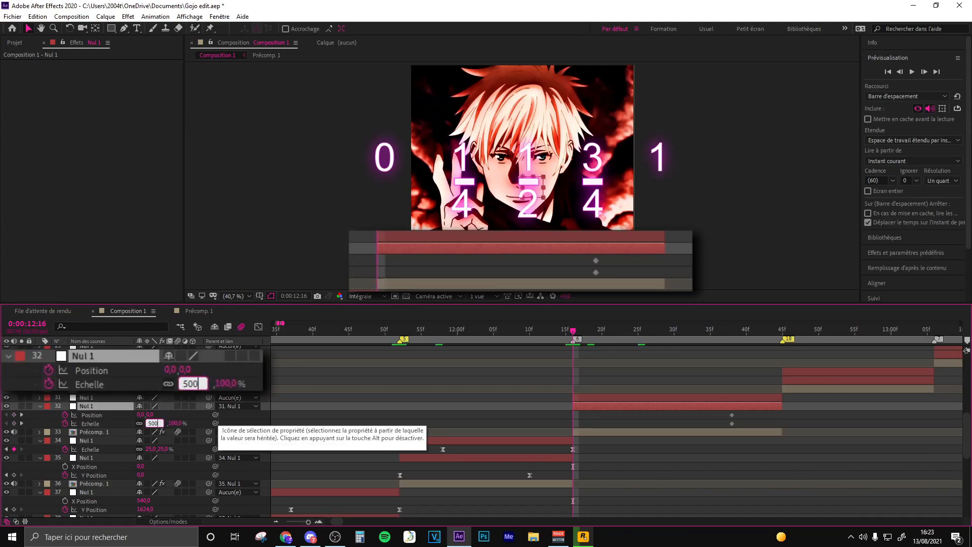
key("Return")
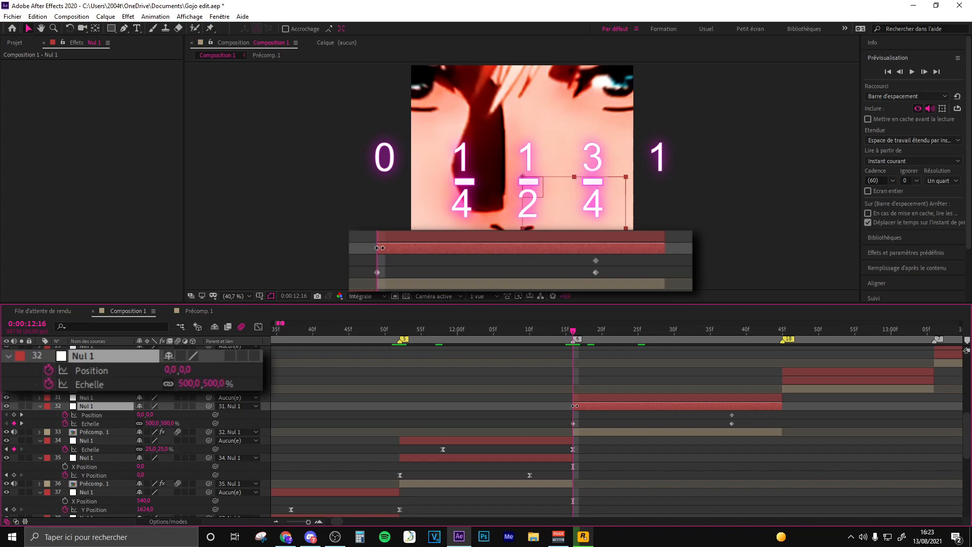
left_click(545, 333)
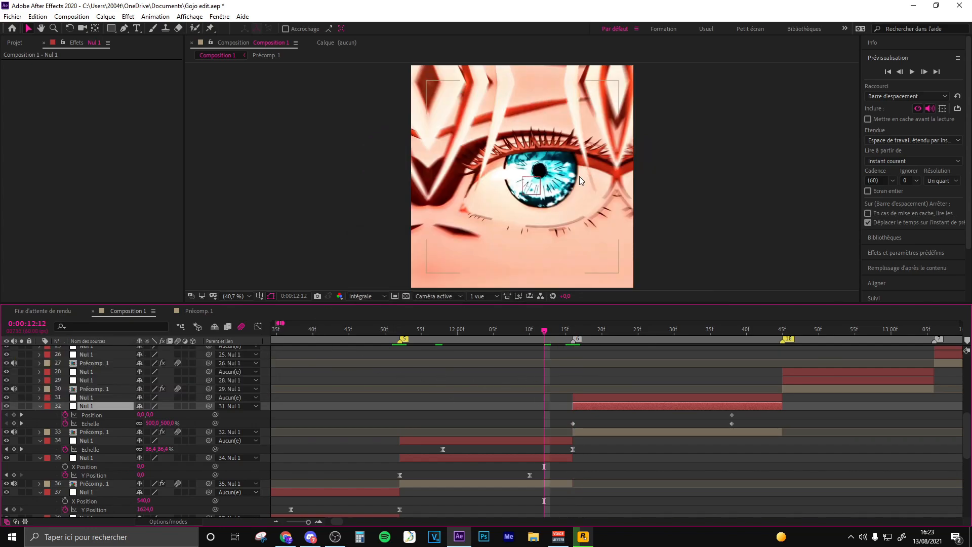
- Move Nul 1 layer 32 to a Position of about -471, 474 at 0:00:12:16, centring the character's eye in the frame
left_click(524, 176)
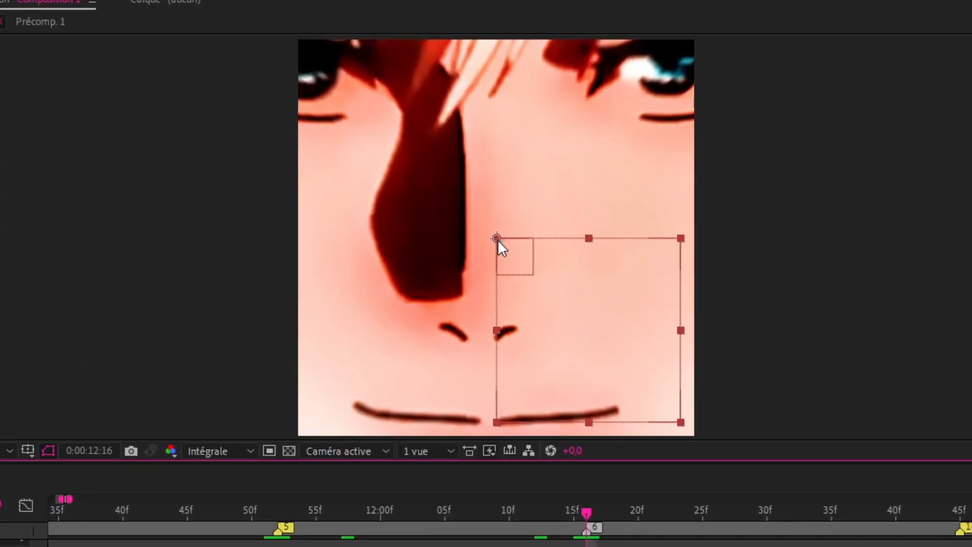
left_click_drag(495, 236, 322, 412)
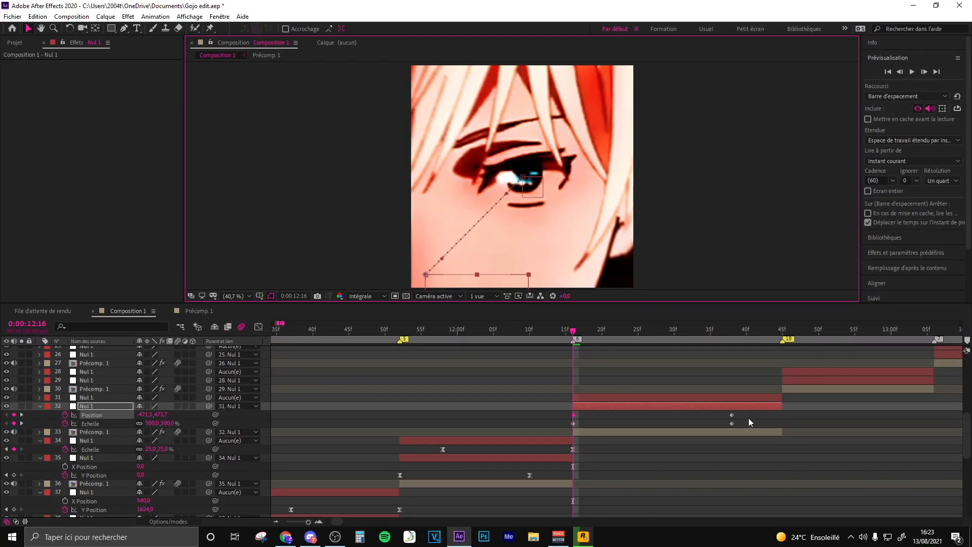
- Apply Easy Ease to Nul 1 layer 32's Position and Scale keyframes and separate the Position dimensions
left_click_drag(757, 410, 558, 424)
key("F9")
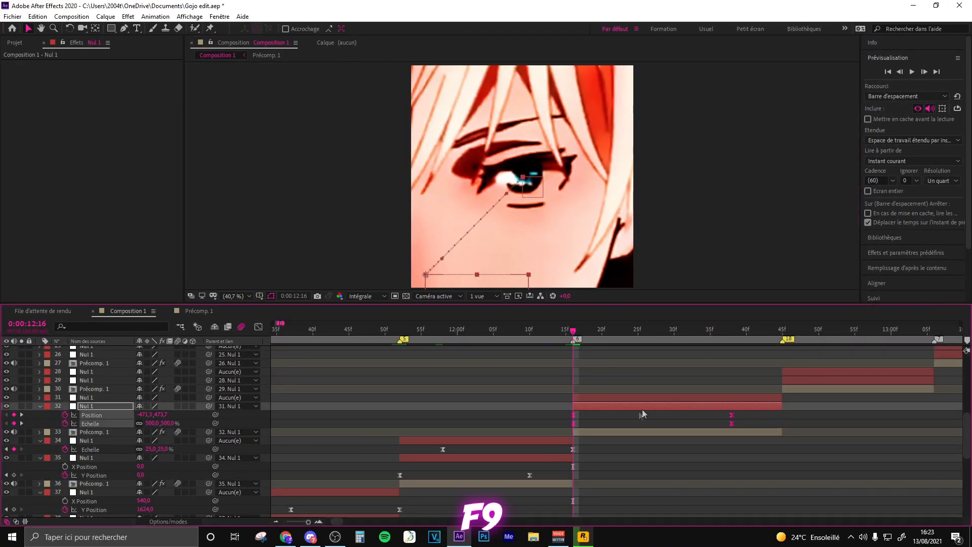
right_click(99, 414)
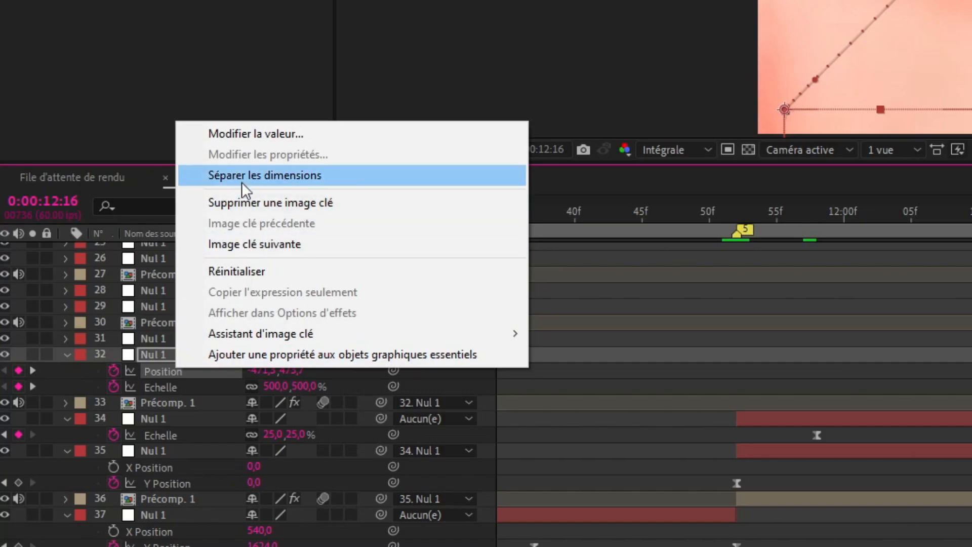
left_click(242, 177)
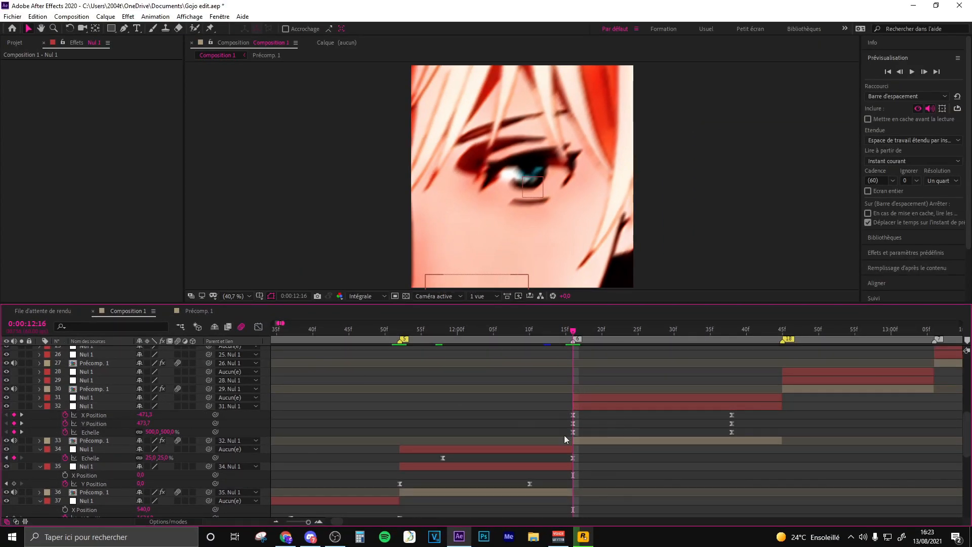
- Shape Nul 1 layer 32's Scale curve in the value graph to drop steeply at the start and flatten towards the last keyframe
left_click(573, 433)
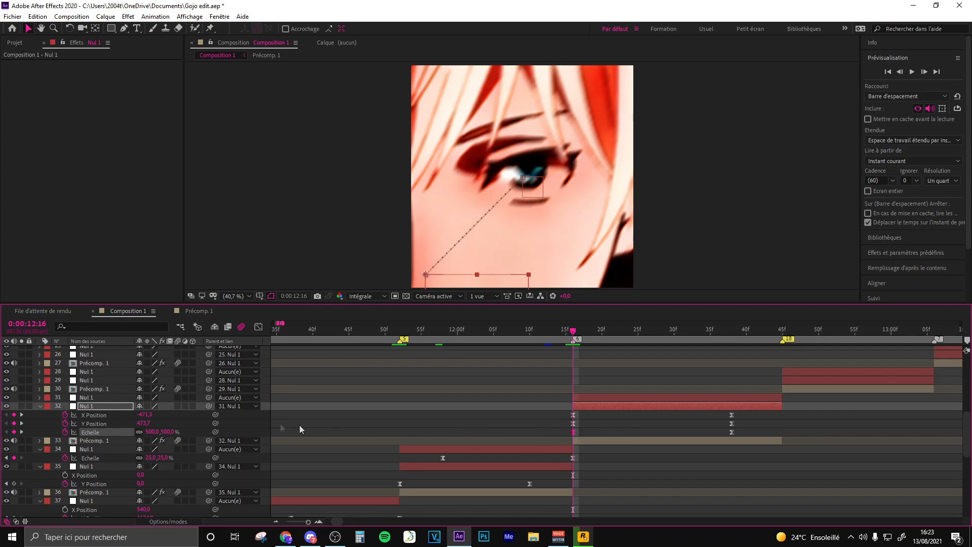
left_click(258, 327)
left_click_drag(626, 357, 577, 469)
left_click_drag(680, 491, 602, 489)
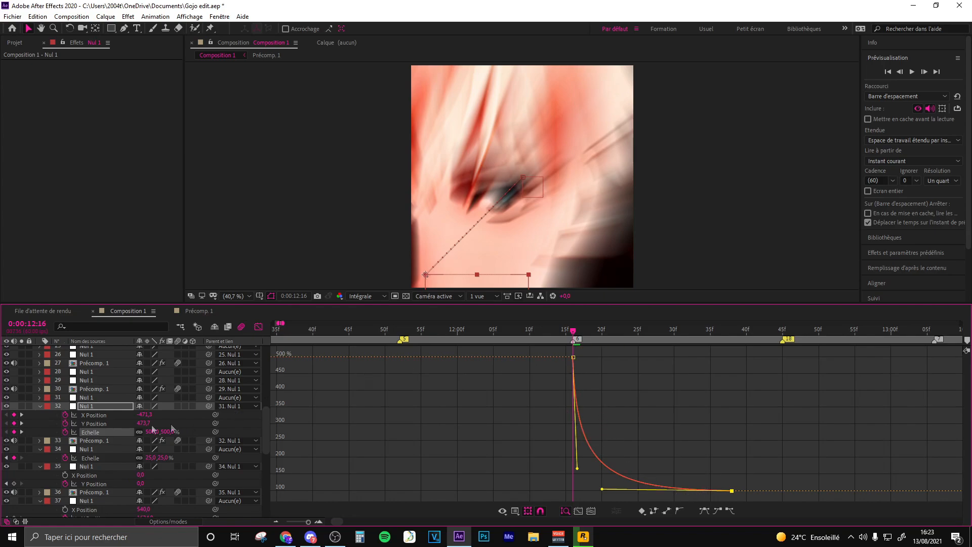
- Shape Nul 1 layer 32's Y Position curve to match its Scale curve, with a steep initial drop and a long flat ending
left_click(94, 423)
left_click(573, 357)
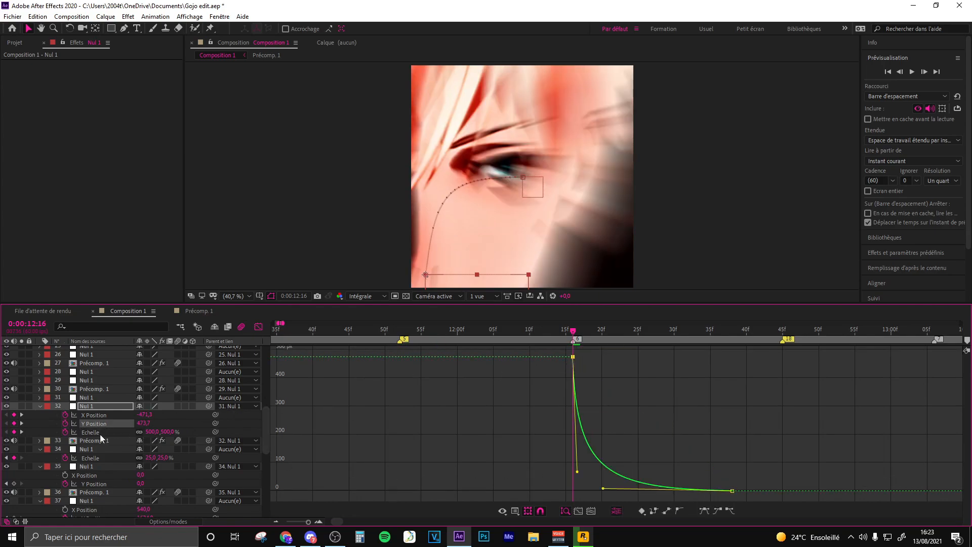
left_click(99, 432)
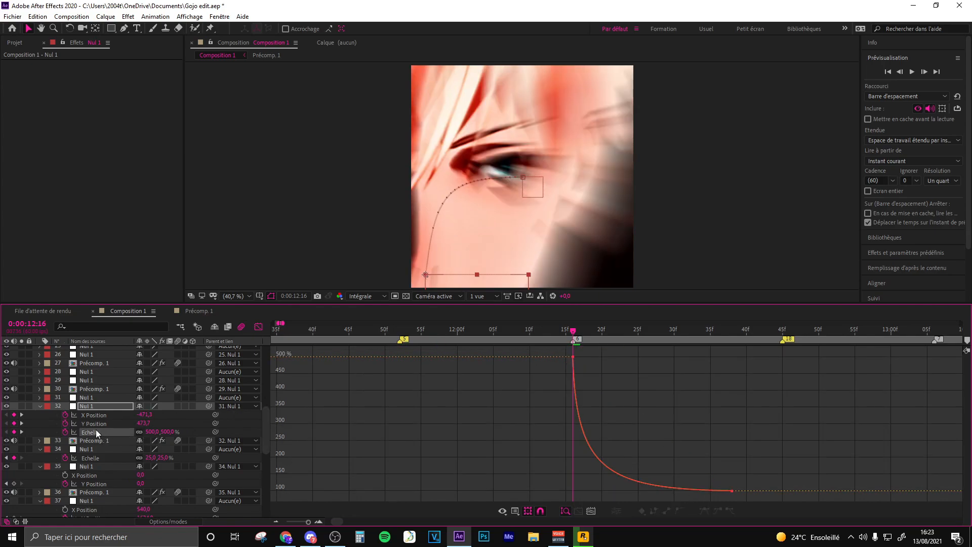
left_click(97, 424)
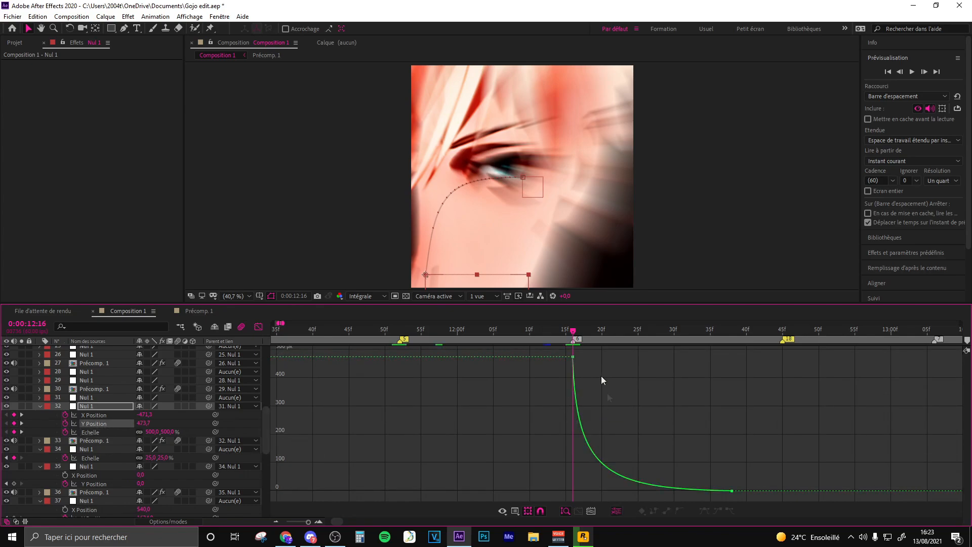
- Shape Nul 1 layer 32's X Position curve to rise steeply and level off, mirroring the Y Position curve, and leave the value graph
left_click(94, 415)
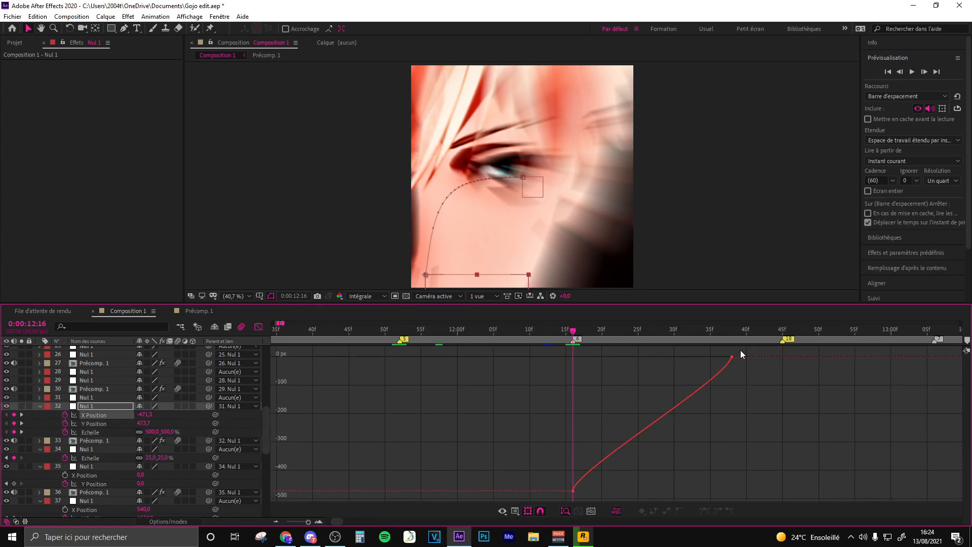
left_click(732, 357)
left_click_drag(729, 384, 605, 363)
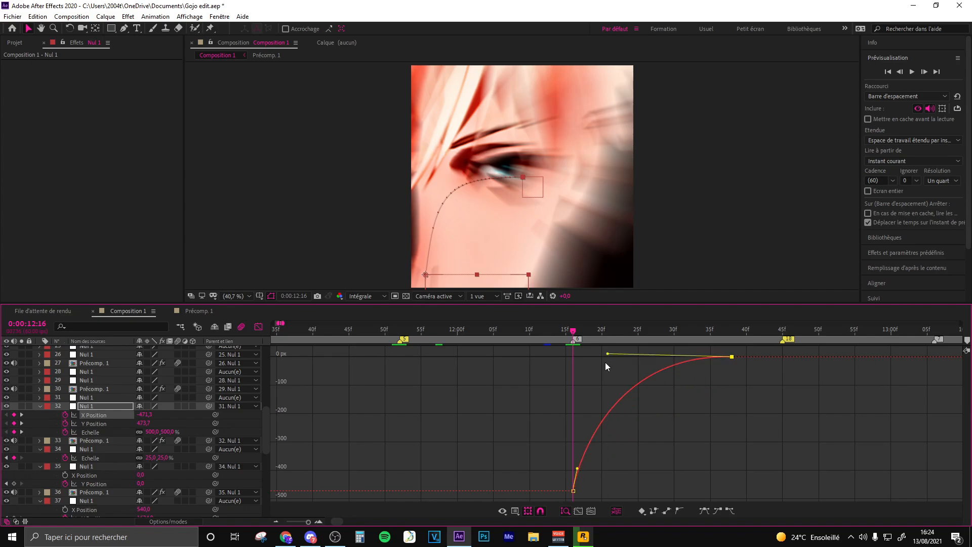
left_click_drag(578, 469, 598, 357)
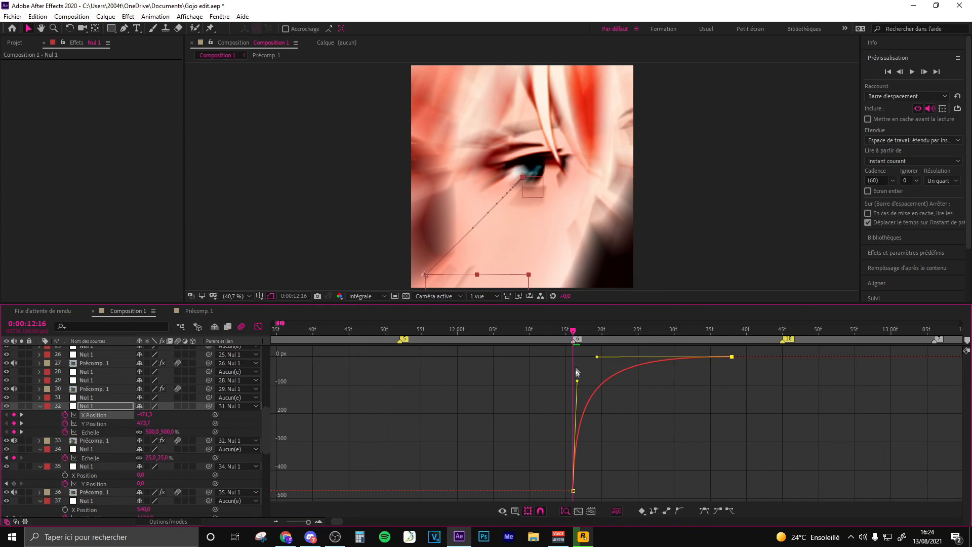
left_click(96, 424)
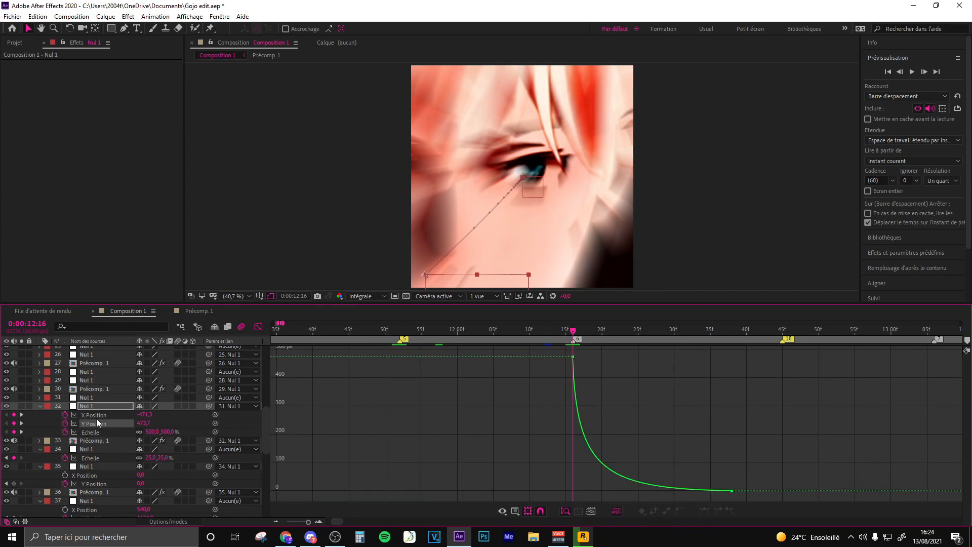
left_click(96, 418)
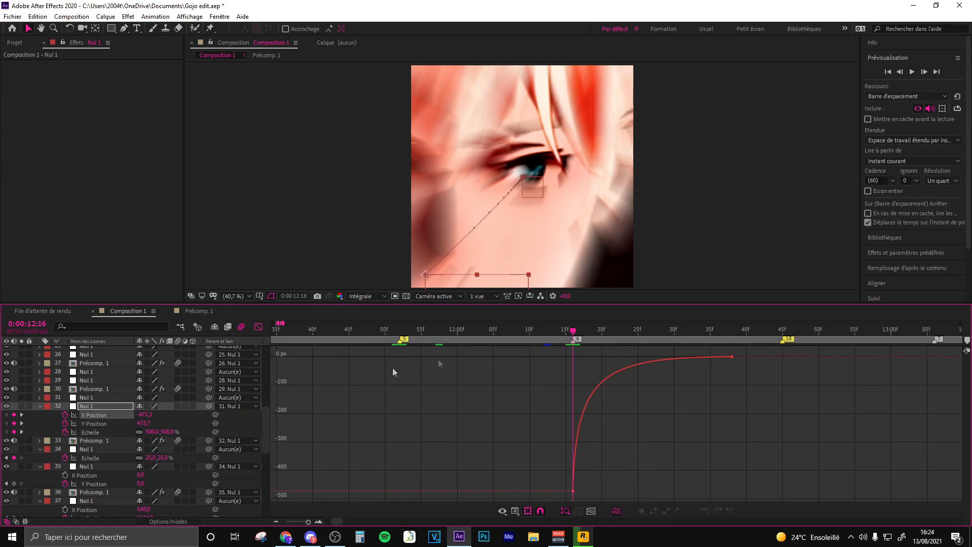
left_click(258, 326)
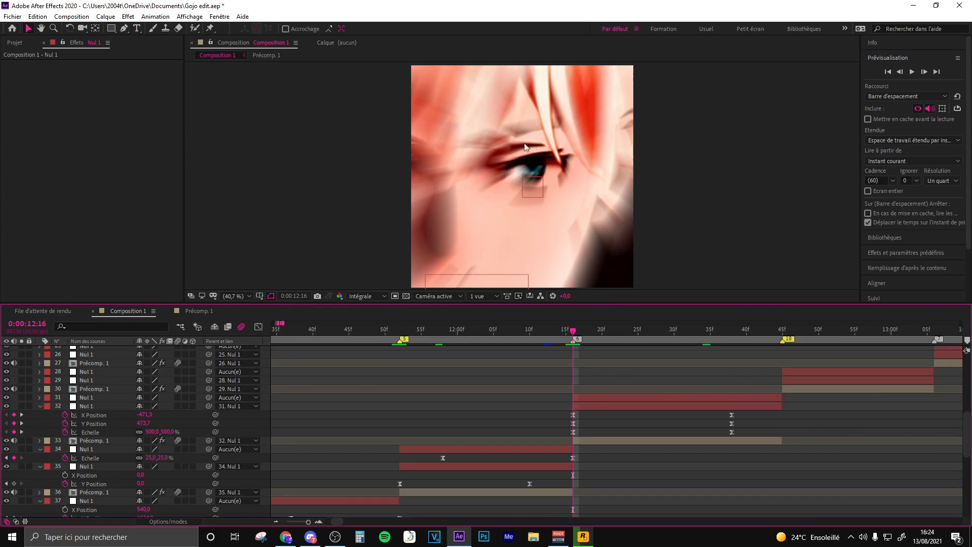
- Set Nul 1 layer 32's Scale to 750% at 0:00:12:16 and move it to about -750, 765 to recentre the eye
left_click(572, 433)
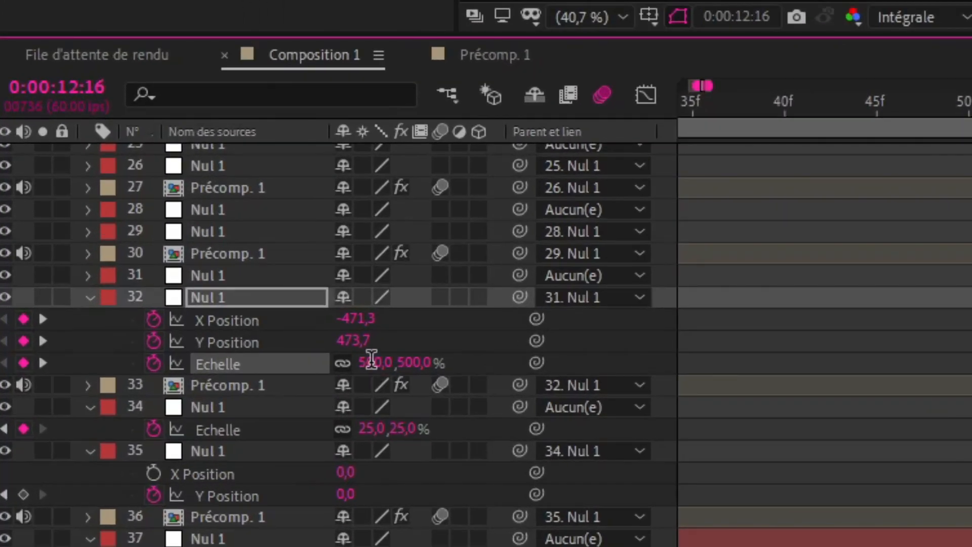
left_click(371, 361)
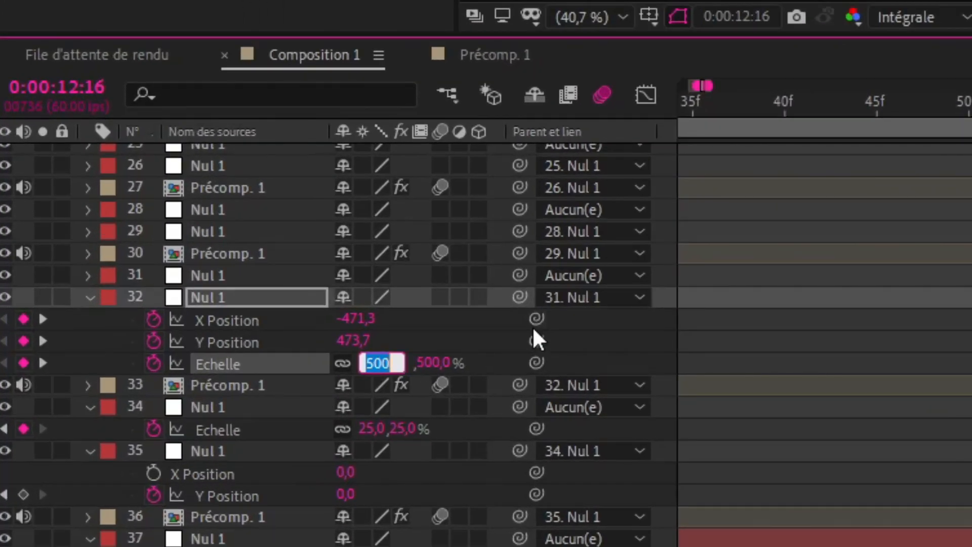
type("750")
key("Return")
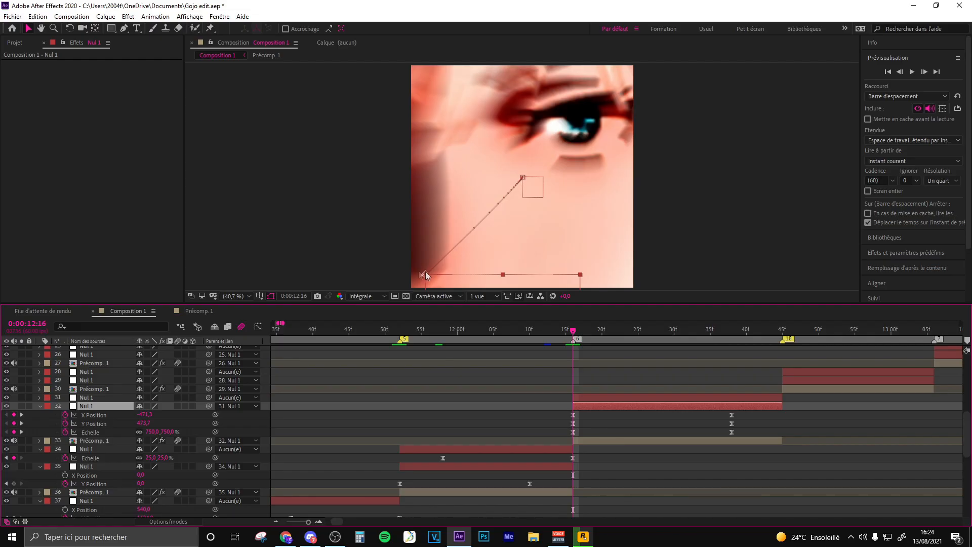
left_click_drag(424, 274, 369, 338)
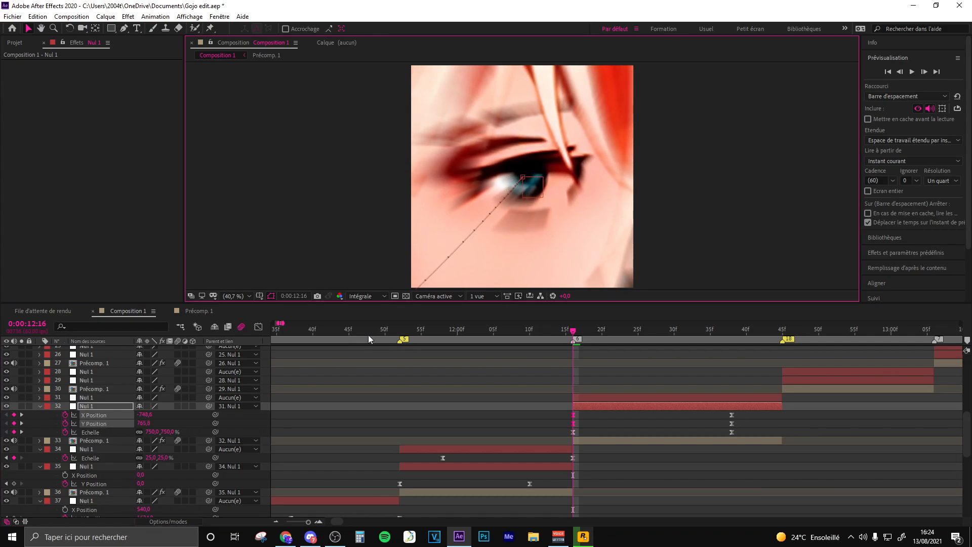
- Steepen the start of Nul 1 layer 32's X Position and Scale curves in the value graph, checking the Y Position curve too
left_click(258, 327)
left_click_drag(577, 419, 577, 376)
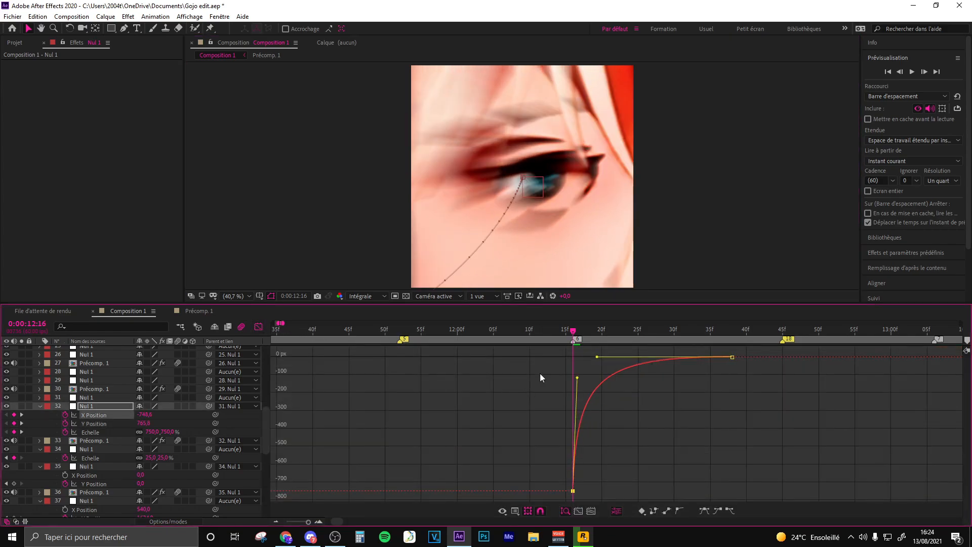
left_click(100, 424)
left_click(91, 432)
left_click(574, 357)
left_click_drag(579, 430, 561, 473)
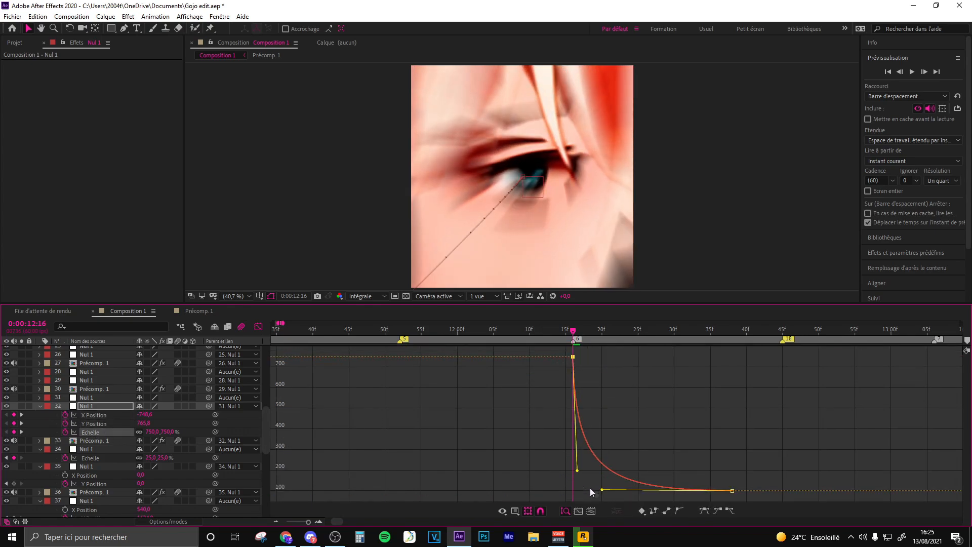
left_click(643, 450)
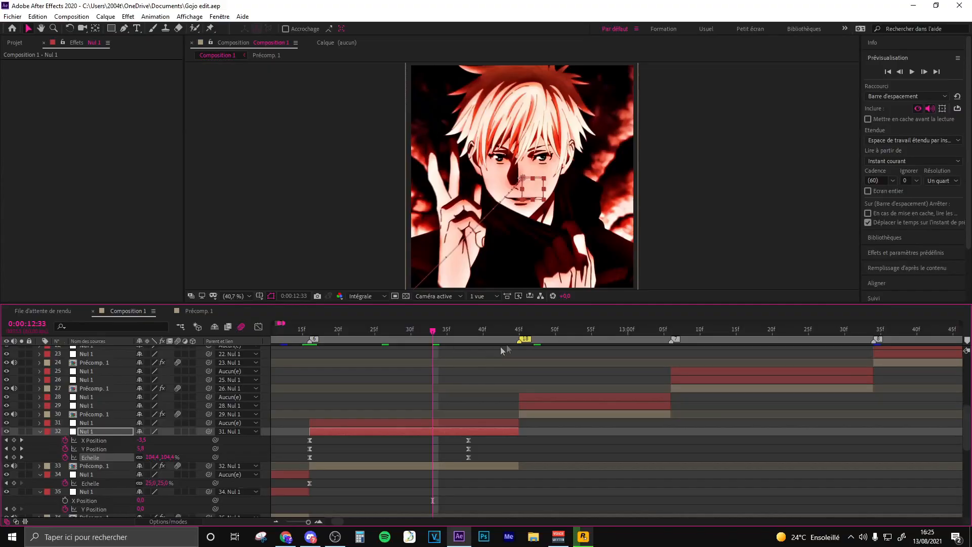
- Go to 0:00:12:24 and select Nul 1 layer 31, the parent of the animated null
left_click(368, 329)
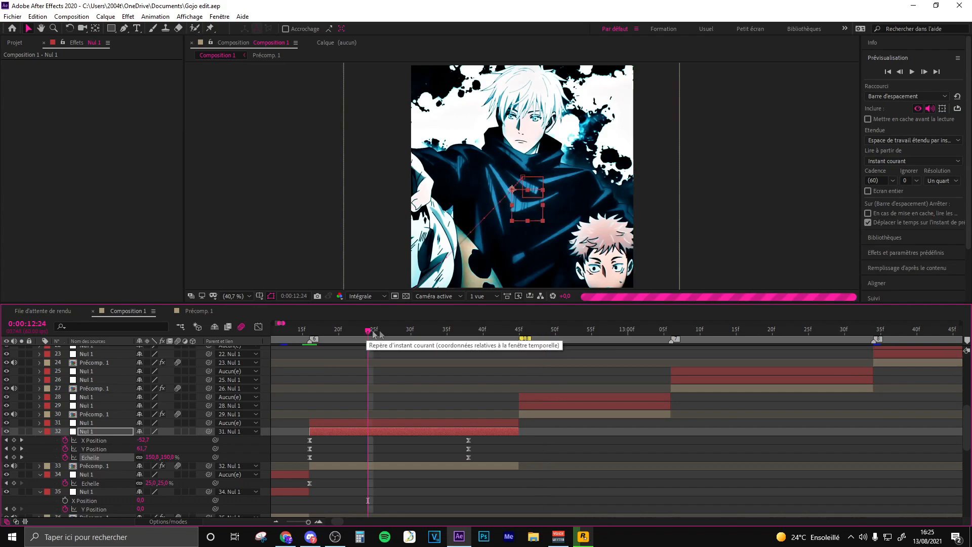
left_click(390, 423)
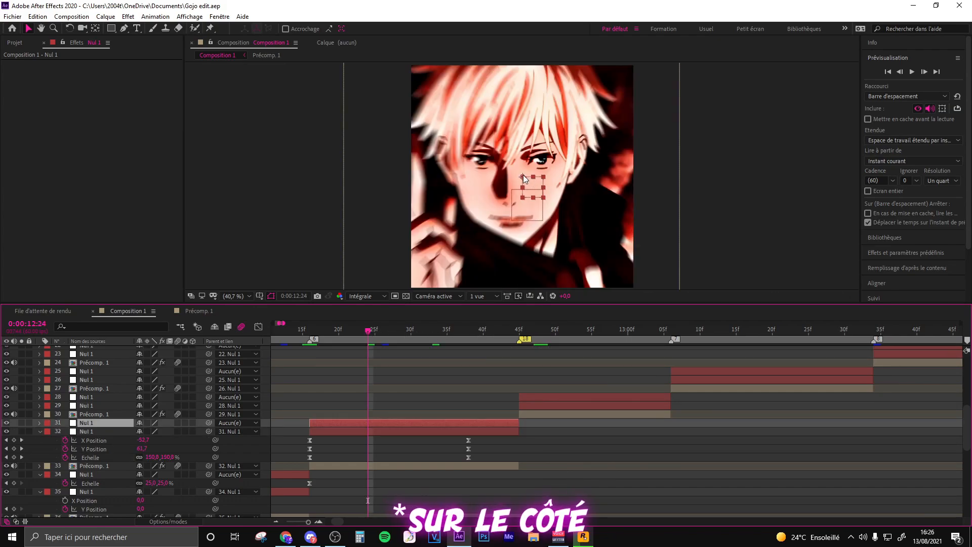
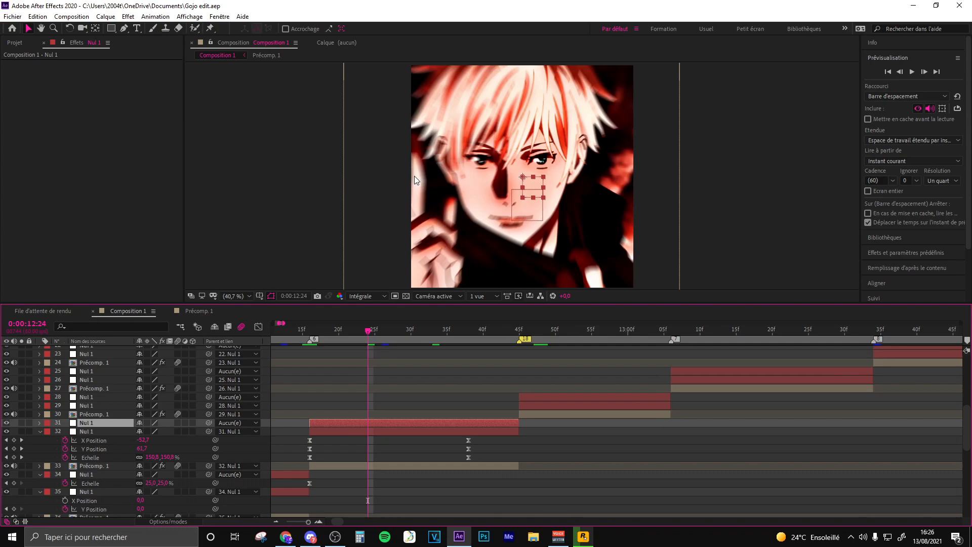
- Detach Nul 1 layer 32 from layer 31 by setting its parent to Aucun(e)
left_click(94, 433)
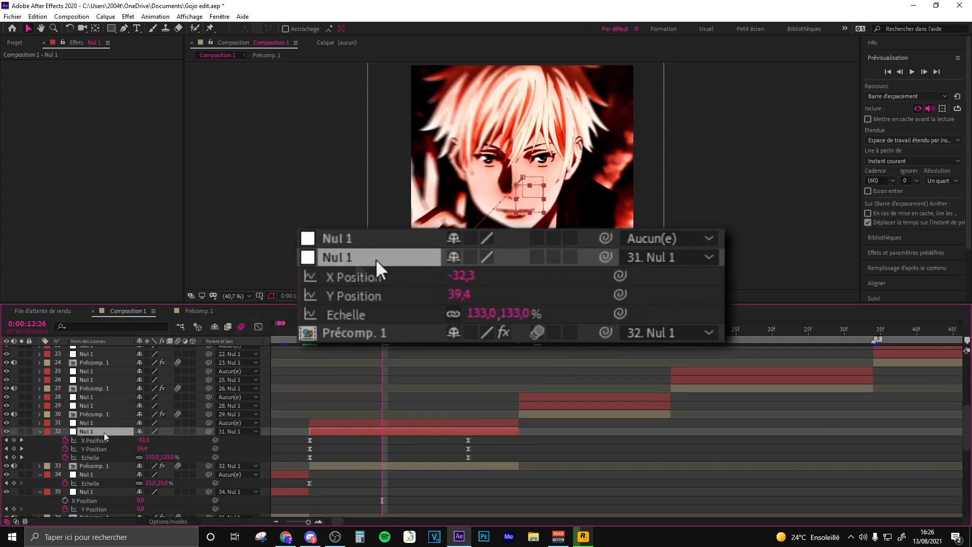
left_click(228, 432)
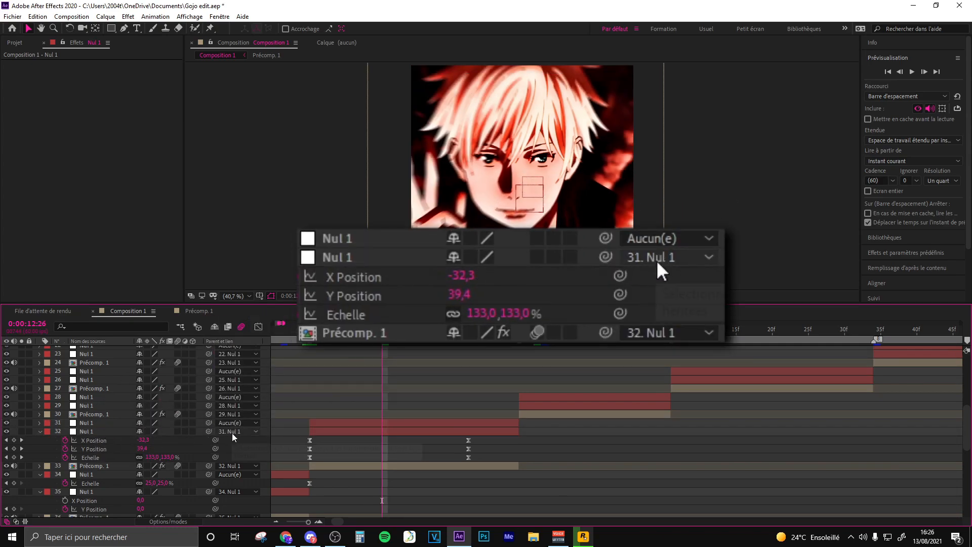
left_click(233, 431)
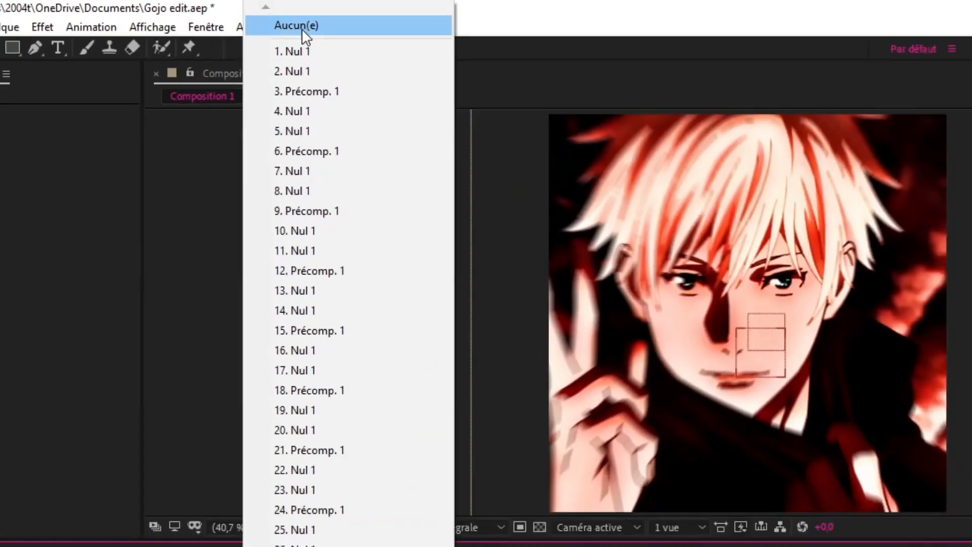
left_click(318, 36)
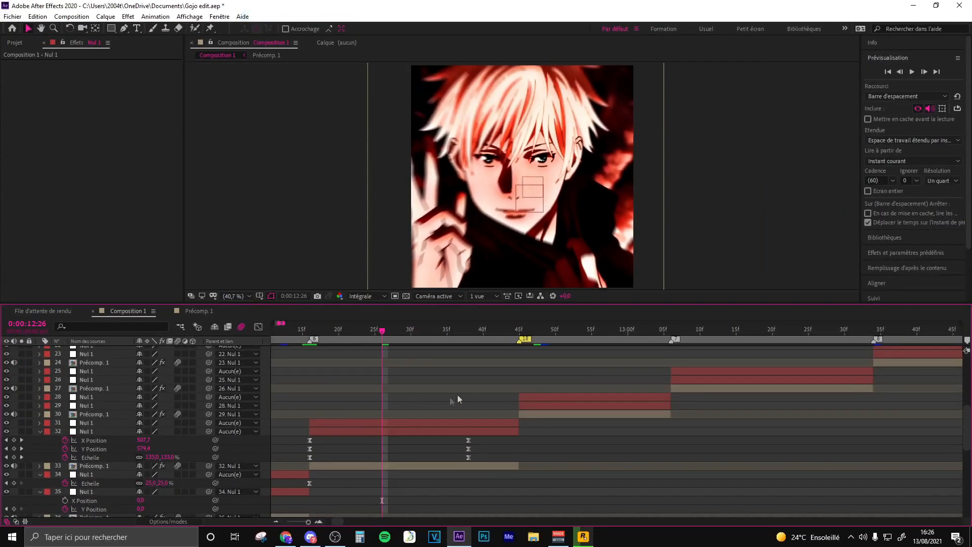
- Align Nul 1 layer 31 to the composition's left edge and parent layer 32 back to it
left_click(385, 423)
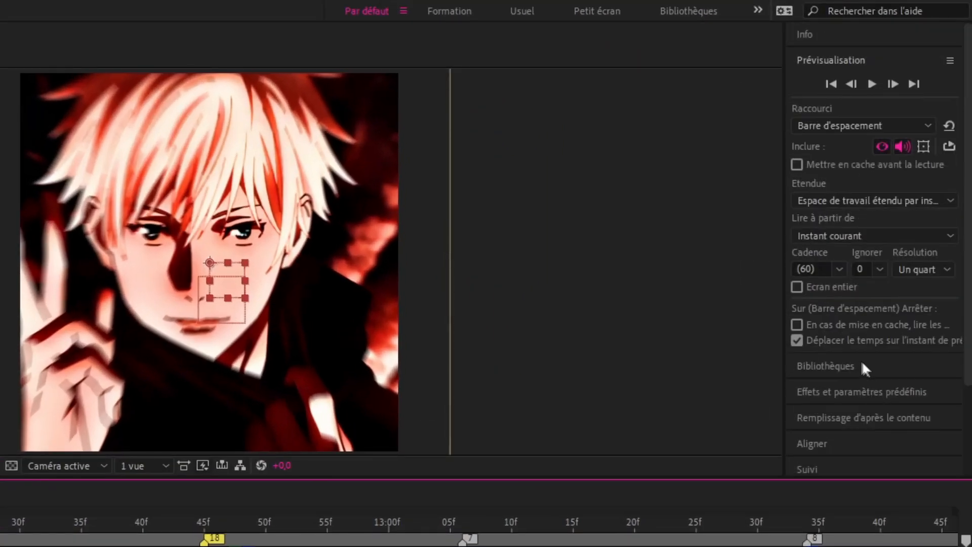
scroll(821, 390, "down", 4)
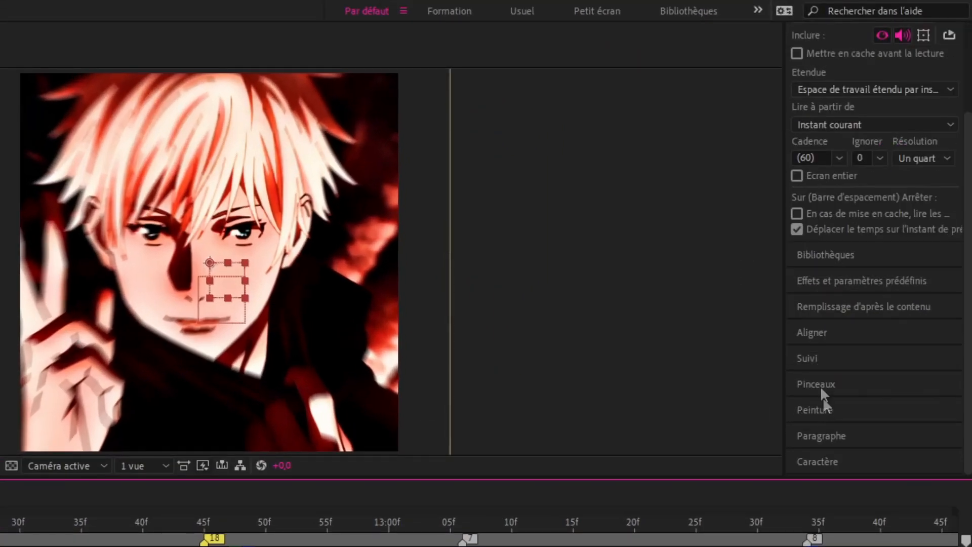
left_click(808, 339)
left_click(864, 224)
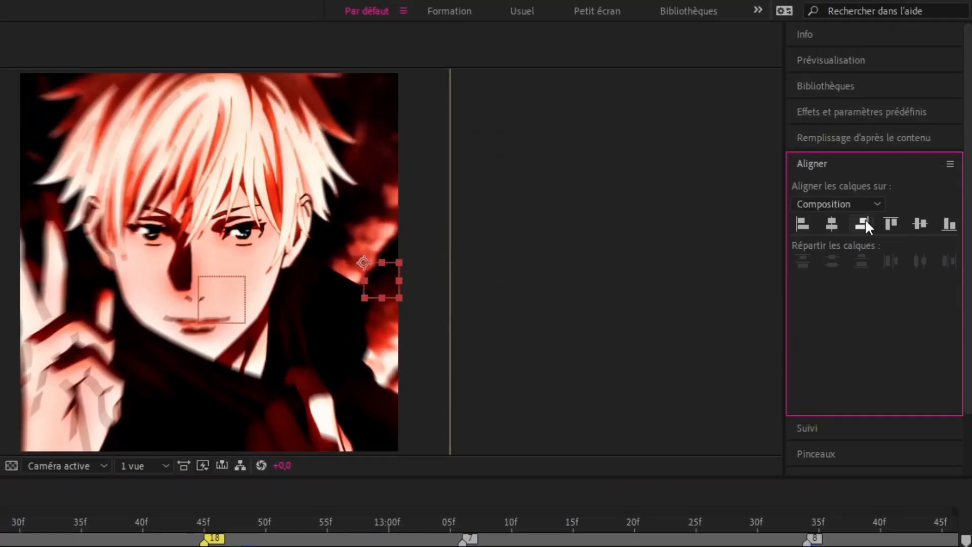
left_click(800, 223)
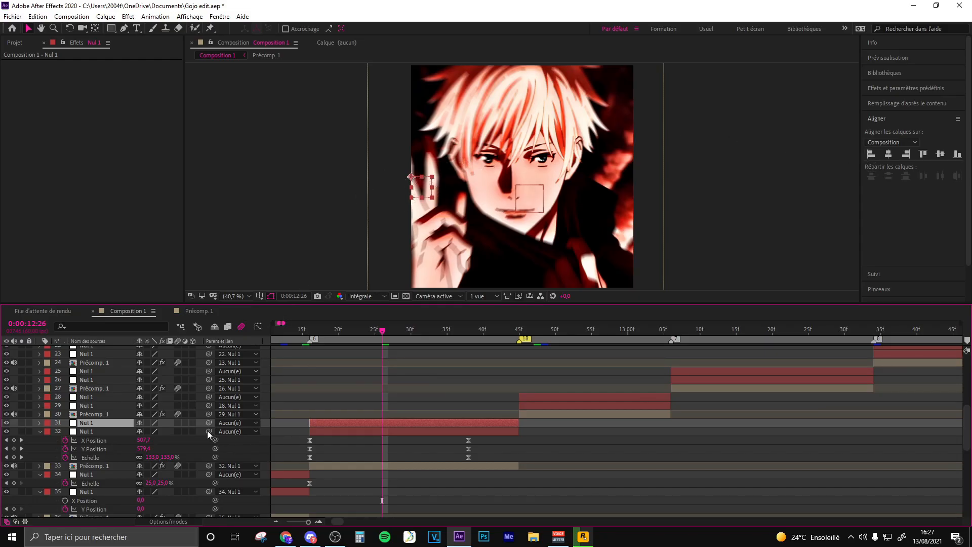
left_click(350, 432)
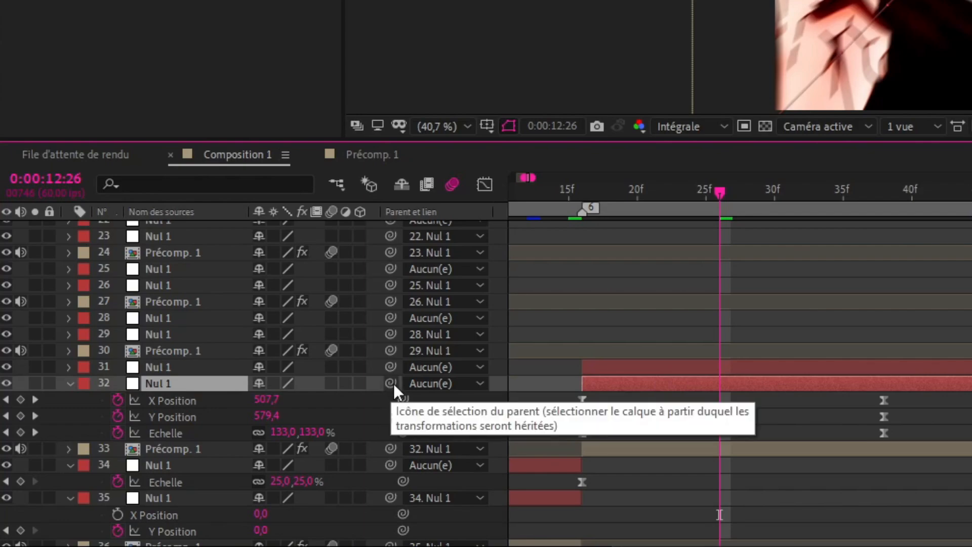
left_click_drag(391, 382, 166, 367)
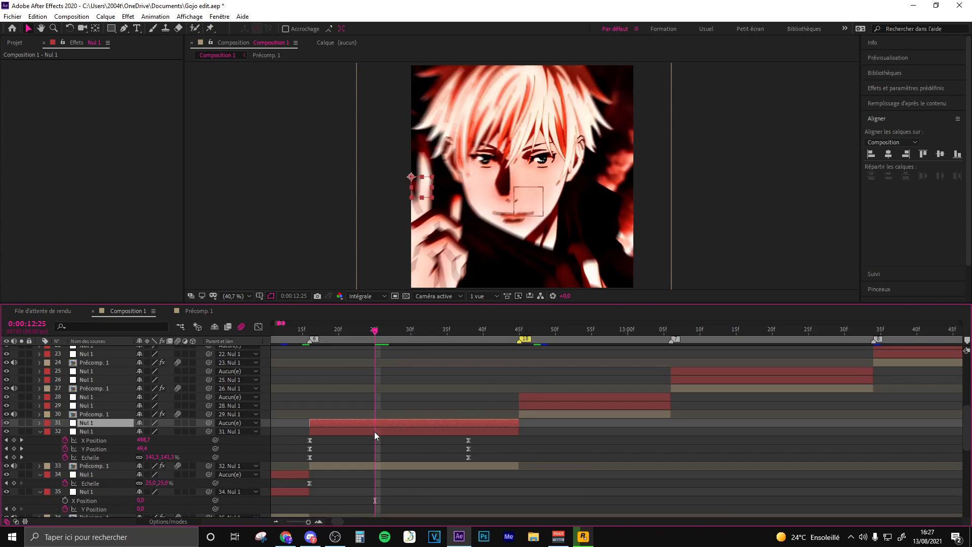
- Keyframe Nul 1 layer 31's Scale at 100% at 0:00:12:24 and 25% at the layer's end, 0:00:12:45
key("alt+shift+s")
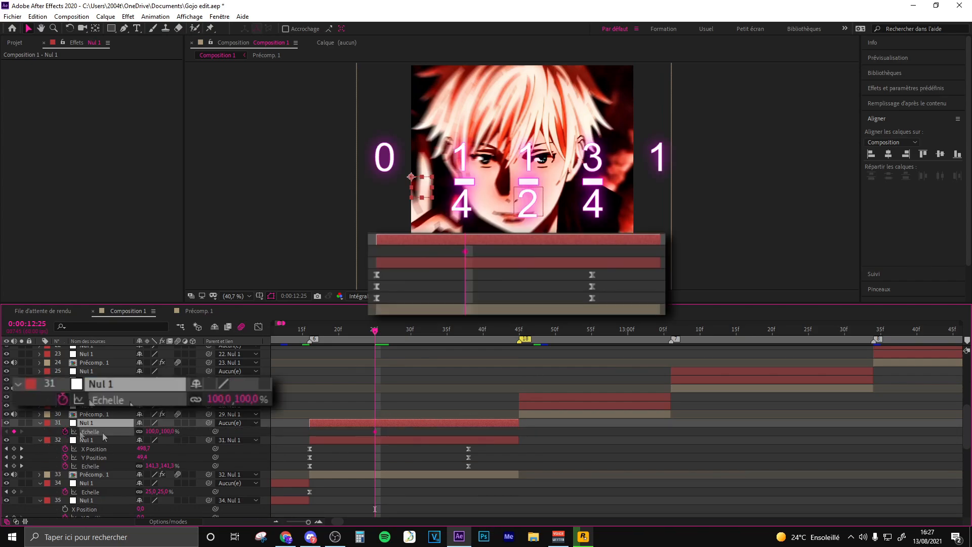
left_click(513, 330)
left_click(150, 431)
type("25")
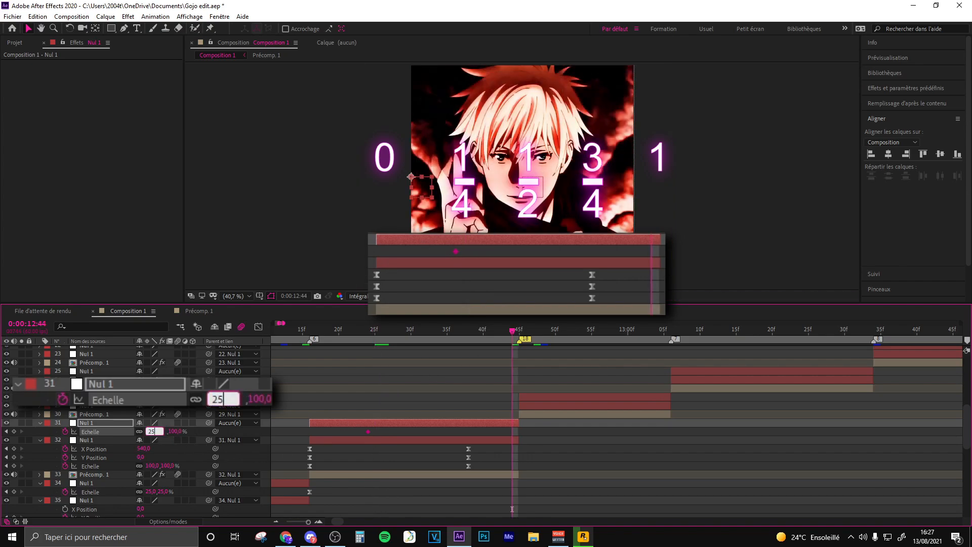
key("Return")
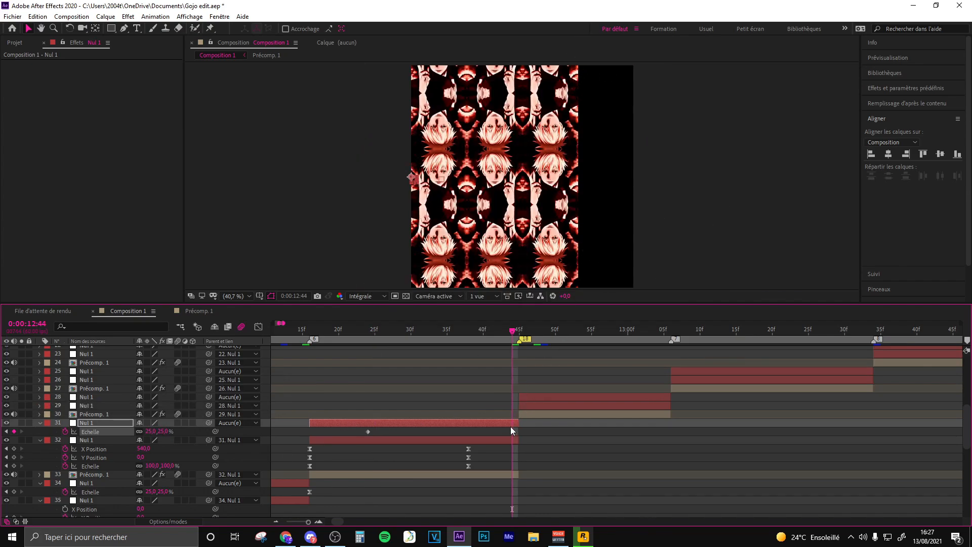
left_click_drag(513, 432, 518, 432)
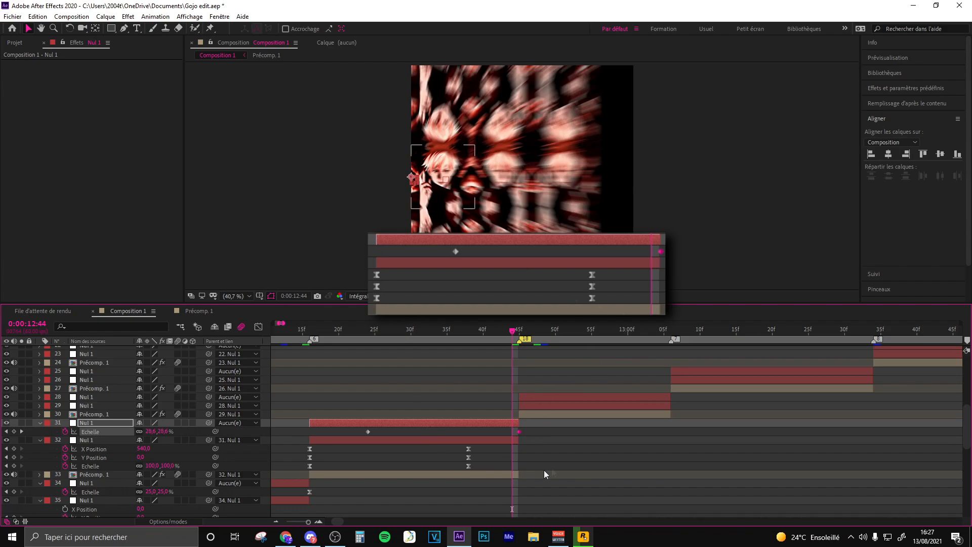
- Easy-ease Nul 1 layer 31's Scale keyframes and shape the curve to start flat and drop steeply at the end
left_click_drag(536, 434, 326, 436)
key("F9")
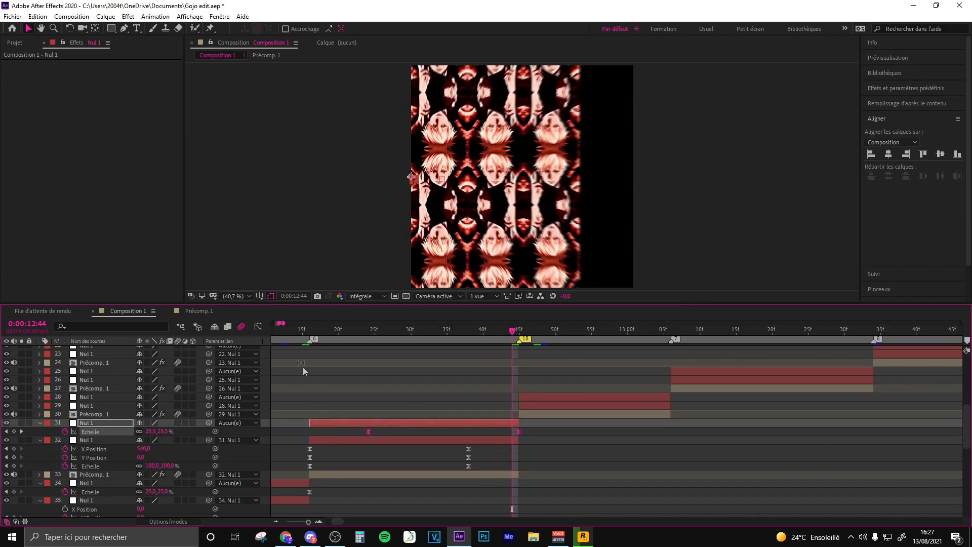
left_click(259, 327)
left_click(370, 357)
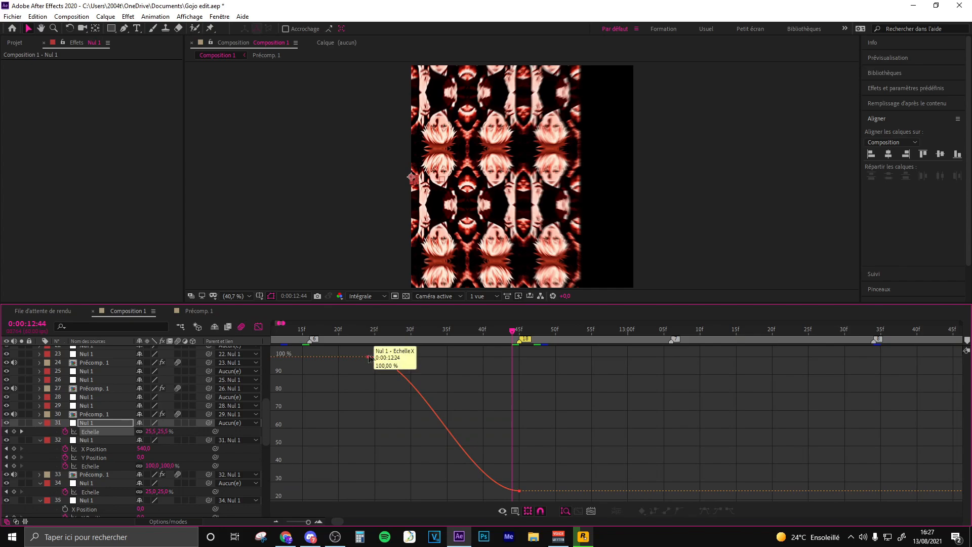
left_click_drag(418, 357, 486, 357)
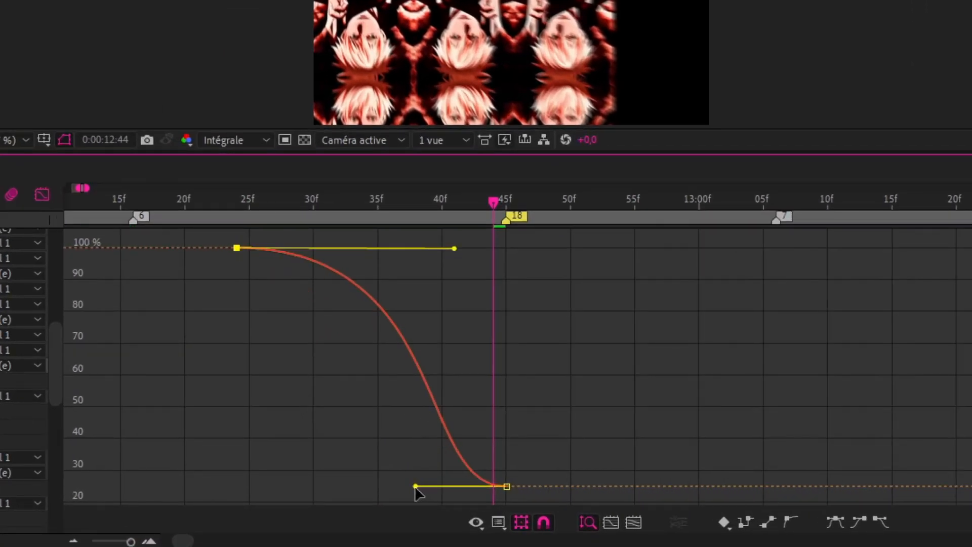
left_click_drag(416, 487, 611, 297)
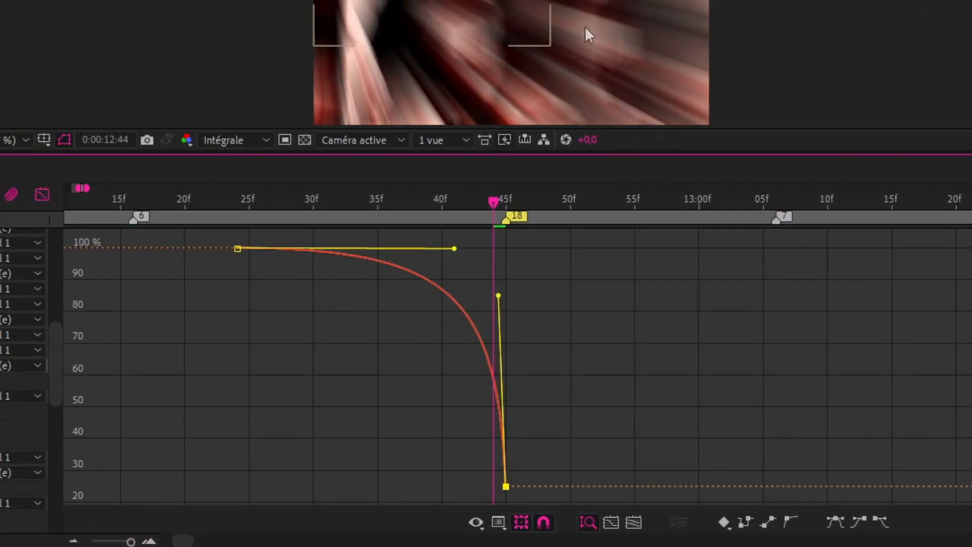
left_click_drag(454, 249, 469, 247)
left_click(349, 304)
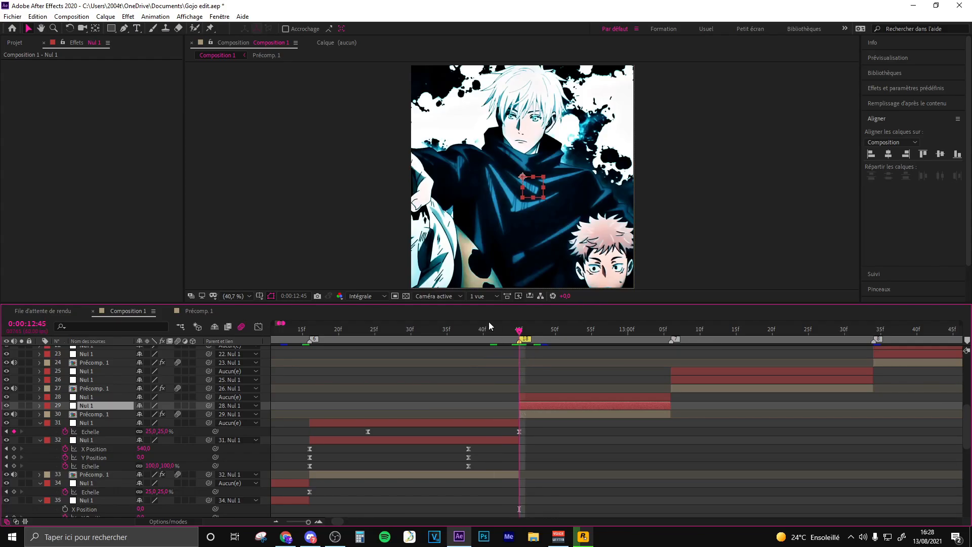
- At 0:00:12:45, detach Précomp. 1 layer 30 and Nul 1 layer 29 by setting both parents to Aucun(e)
left_click(506, 328)
left_click(505, 424)
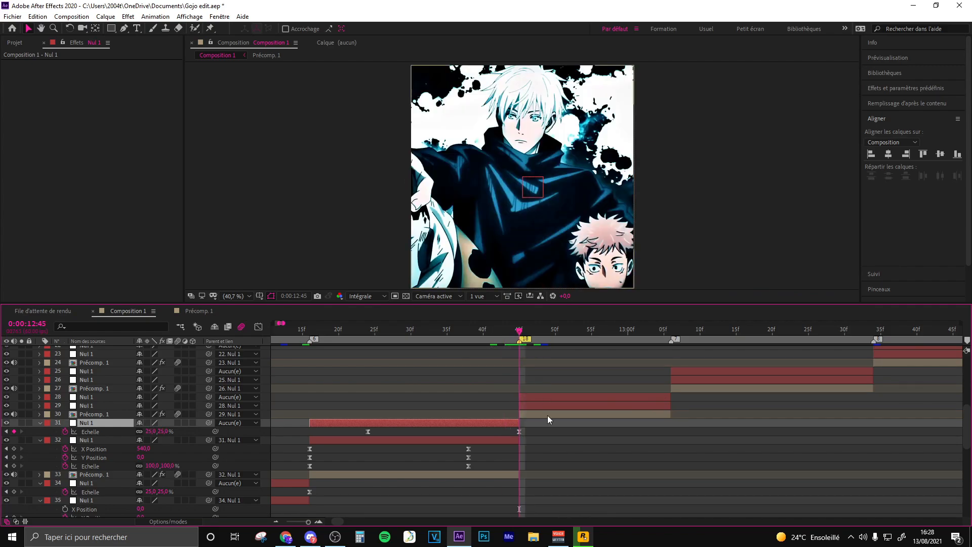
left_click(534, 415)
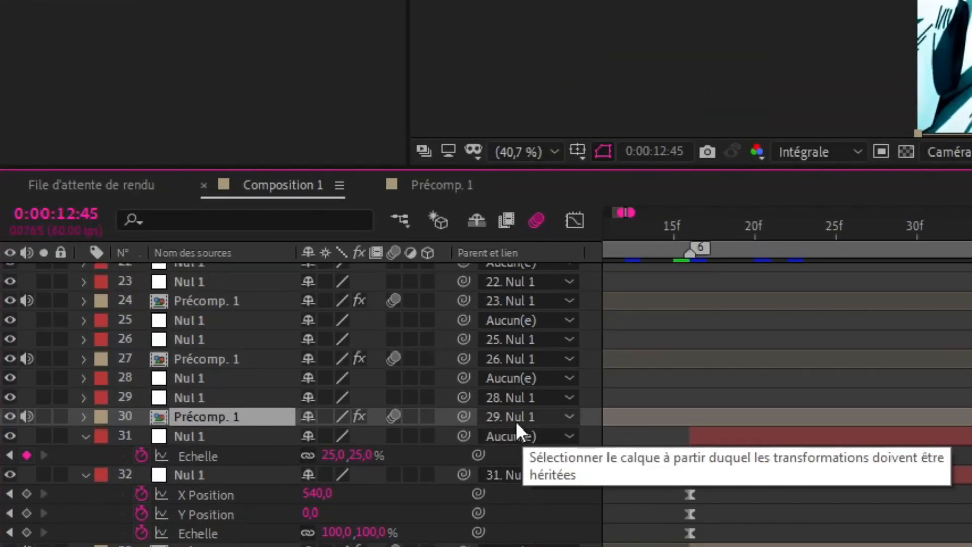
left_click(233, 414)
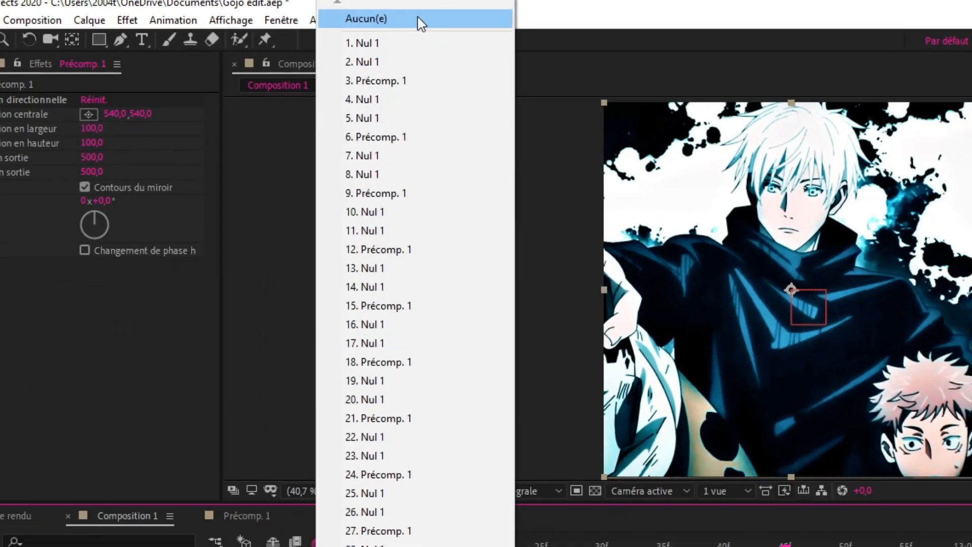
left_click(501, 21)
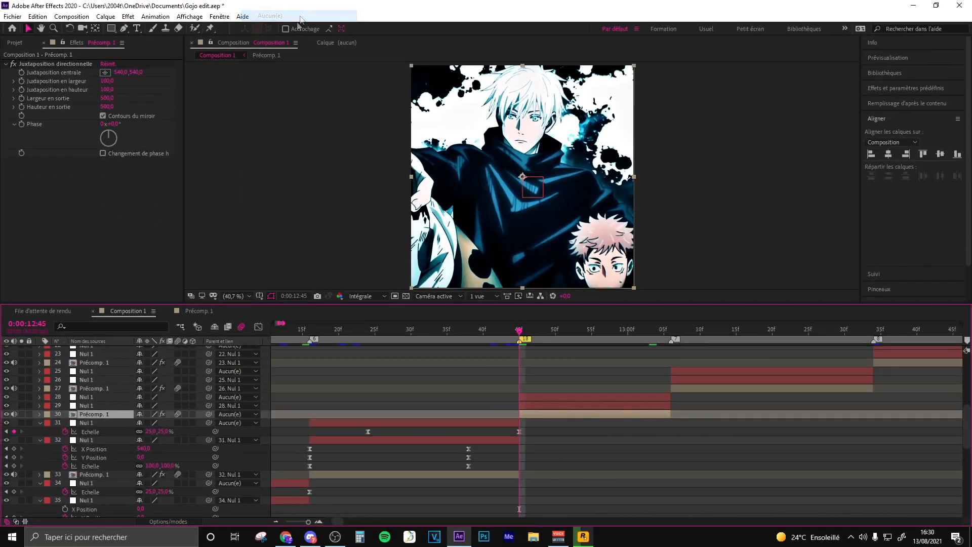
left_click(533, 406)
left_click(227, 406)
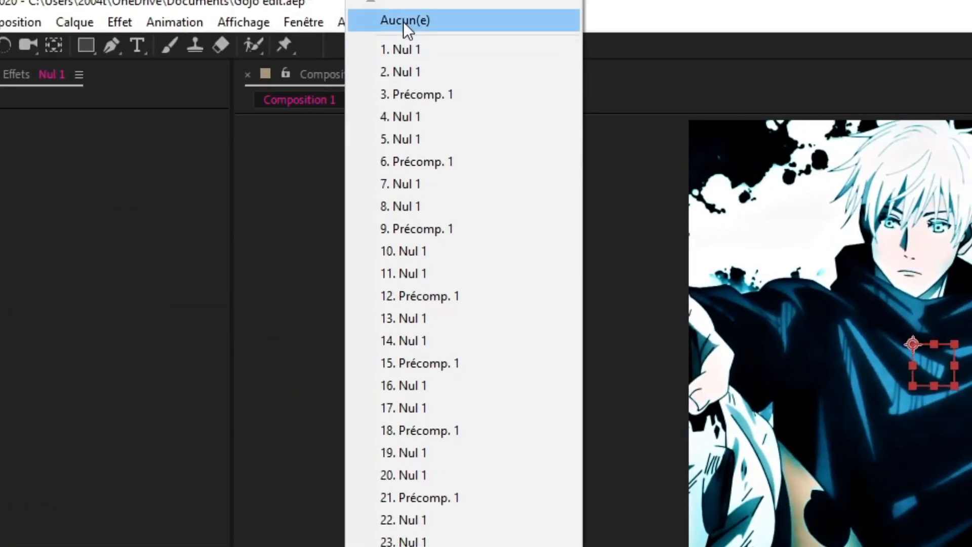
left_click(403, 22)
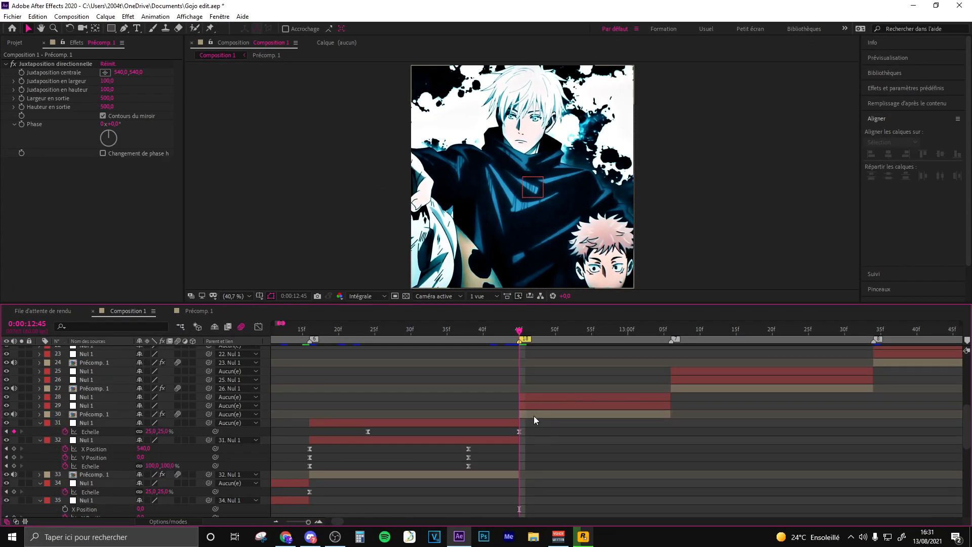
- Align Nul 1 layer 29 to the composition's left edge, and restore the parenting of layer 30 to 29 and layer 29 to 28
left_click(539, 405)
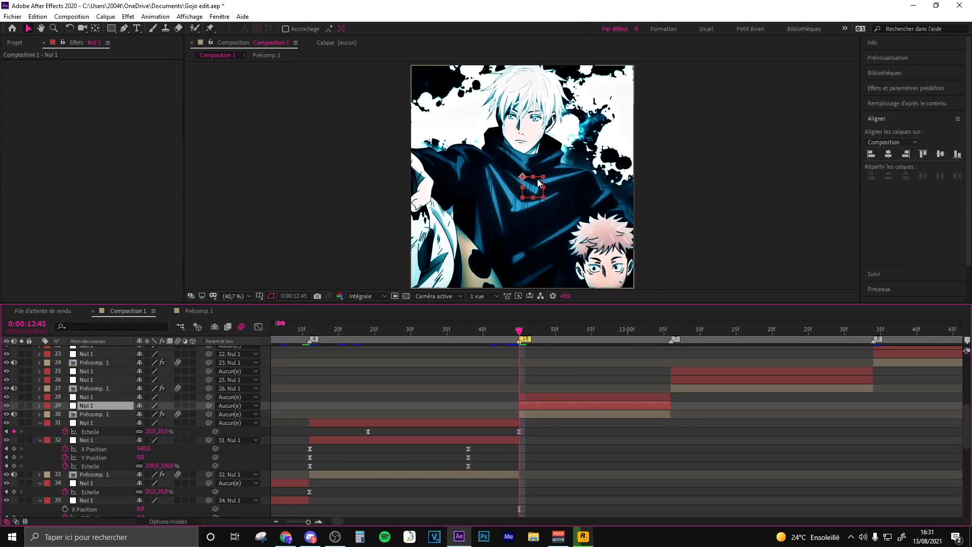
left_click(871, 154)
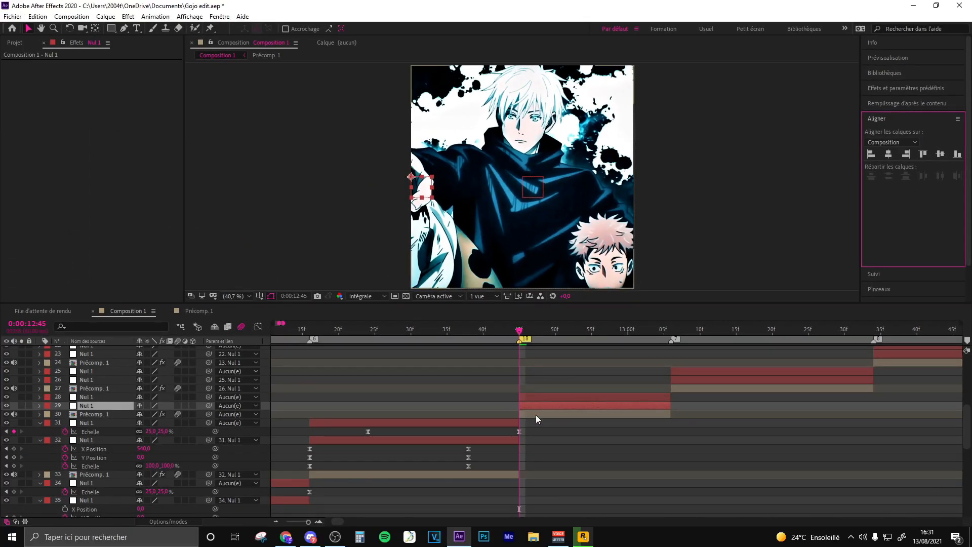
left_click(536, 414)
left_click_drag(208, 414, 104, 405)
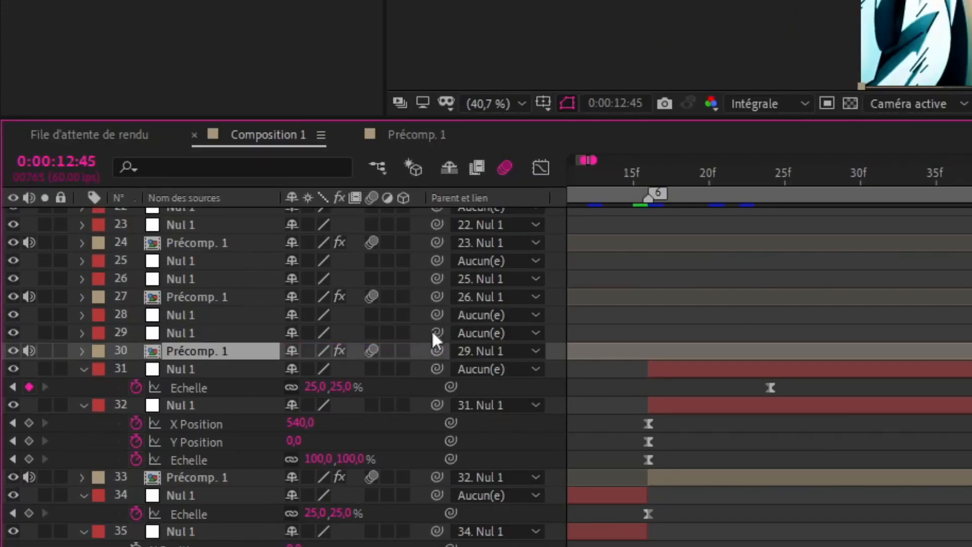
left_click_drag(436, 333, 223, 316)
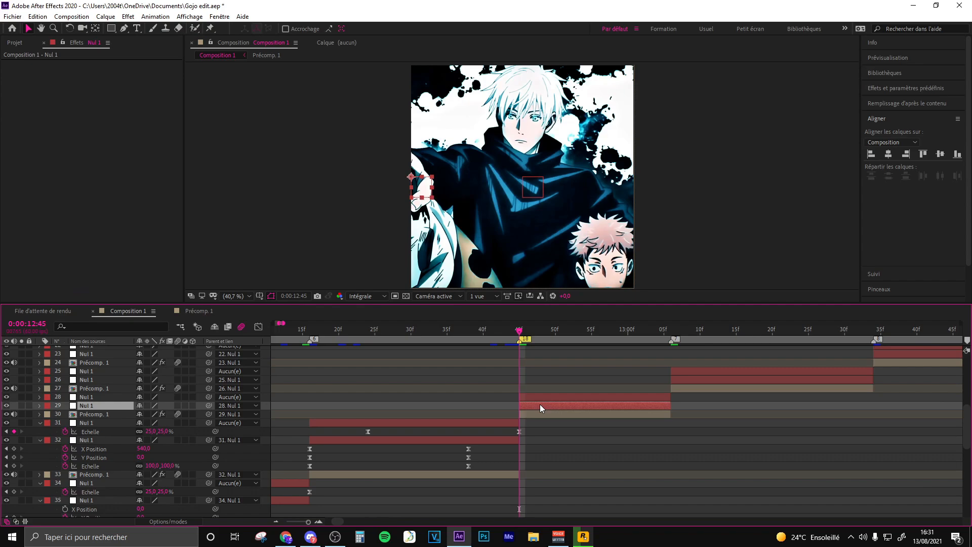
- Keyframe Nul 1 layer 29's Scale from 500% at 0:00:12:45 to 100% at 0:00:13:00
key("s")
left_click(65, 414)
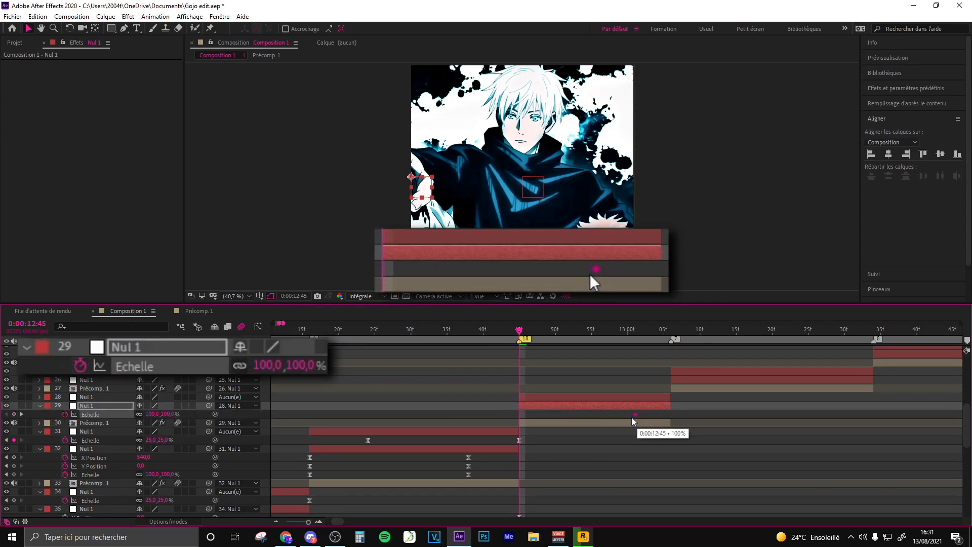
left_click(152, 414)
type("5")
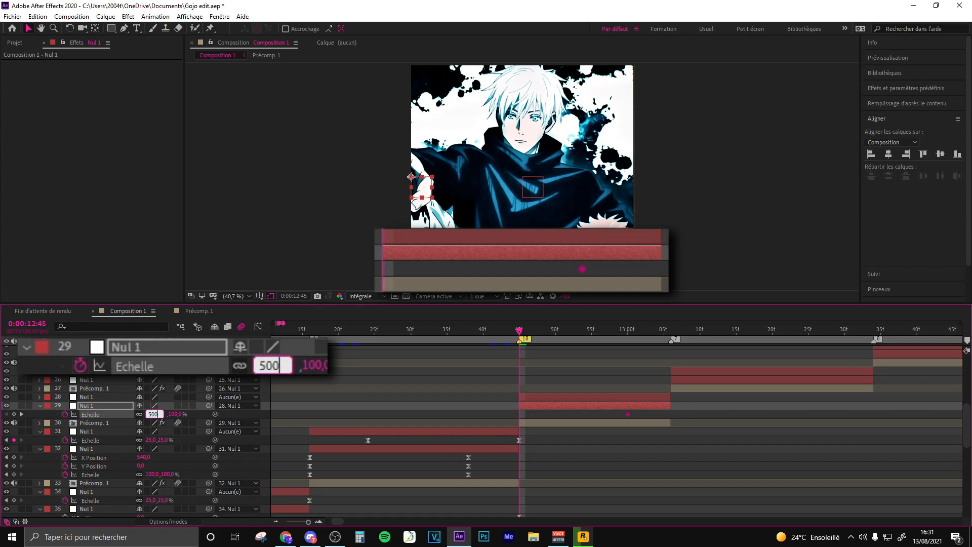
type("00")
key("Return")
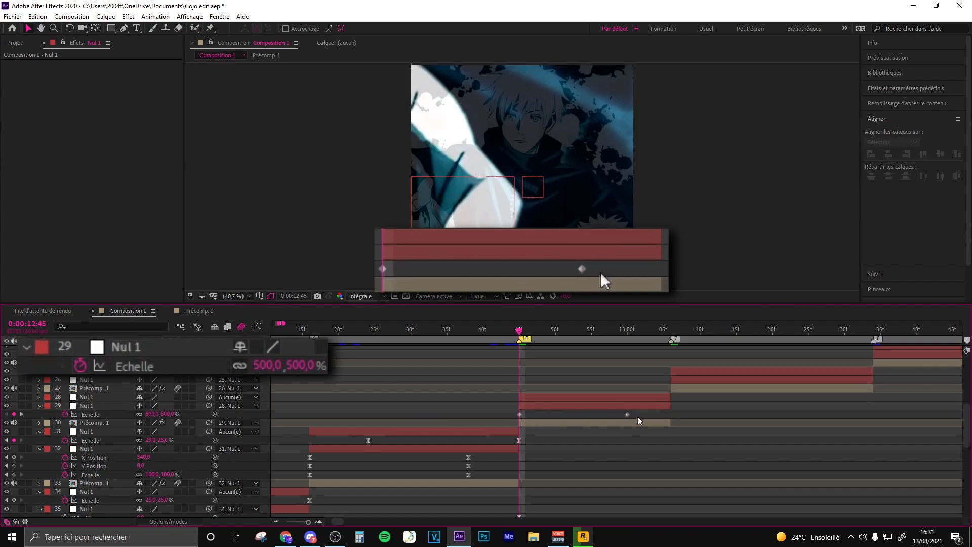
- Easy-ease Nul 1 layer 29's two Scale keyframes and steepen the start of the curve in the value graph
left_click_drag(642, 412, 496, 416)
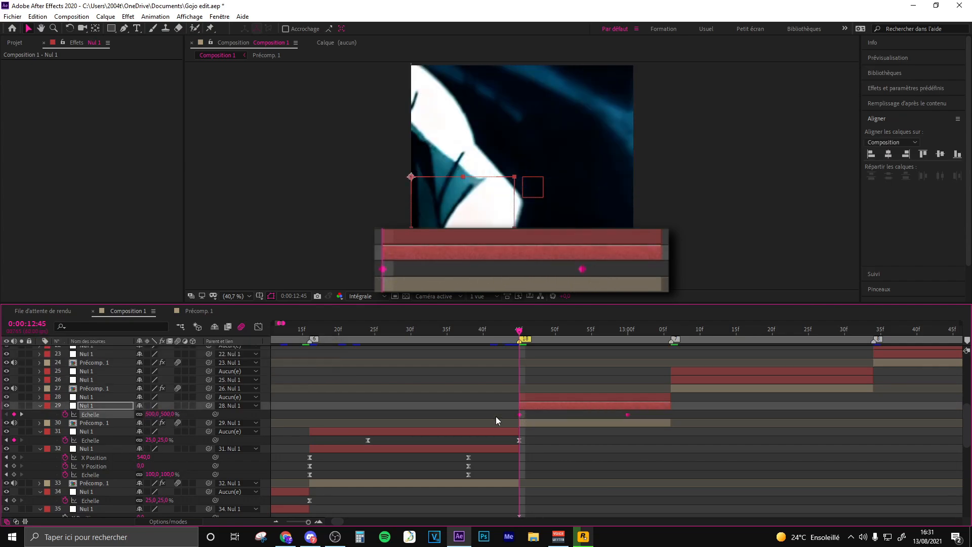
key("F9")
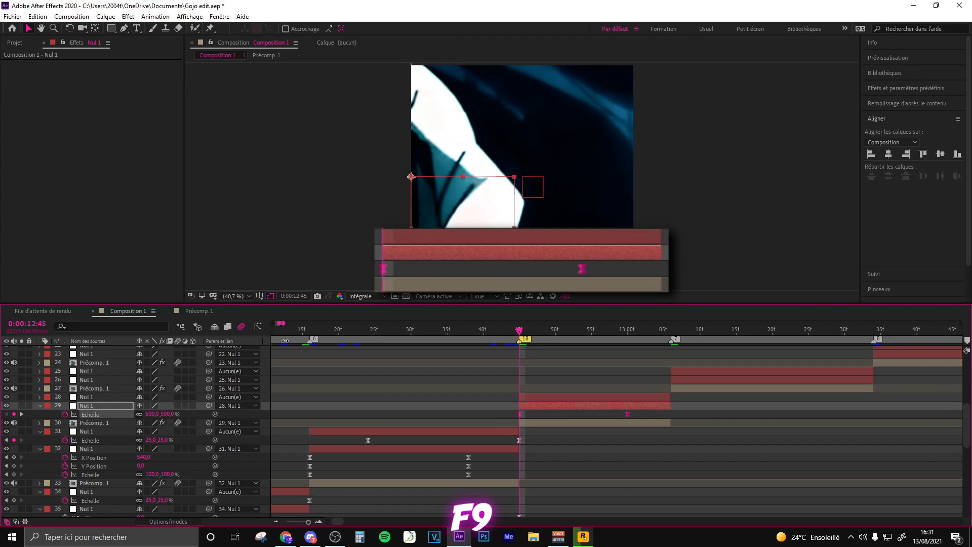
left_click(259, 327)
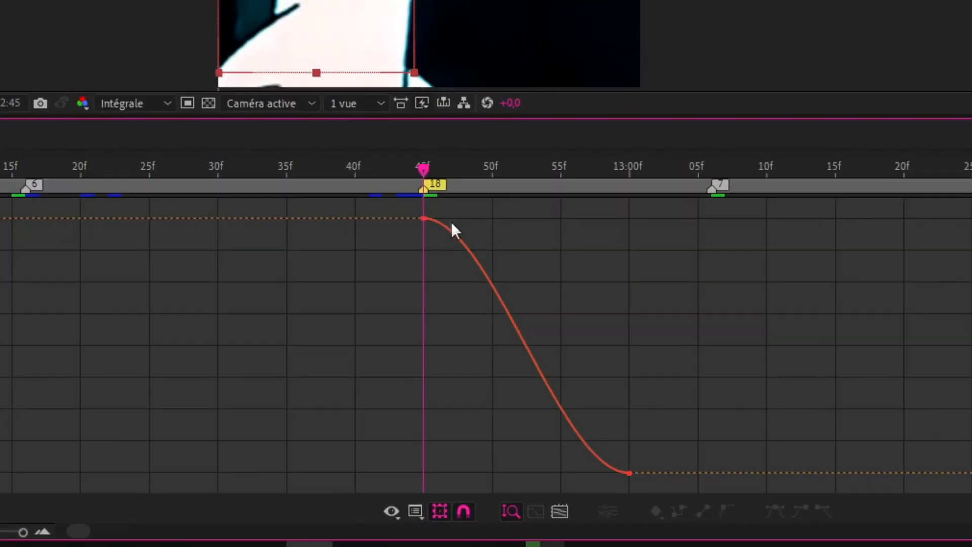
left_click_drag(455, 229, 430, 433)
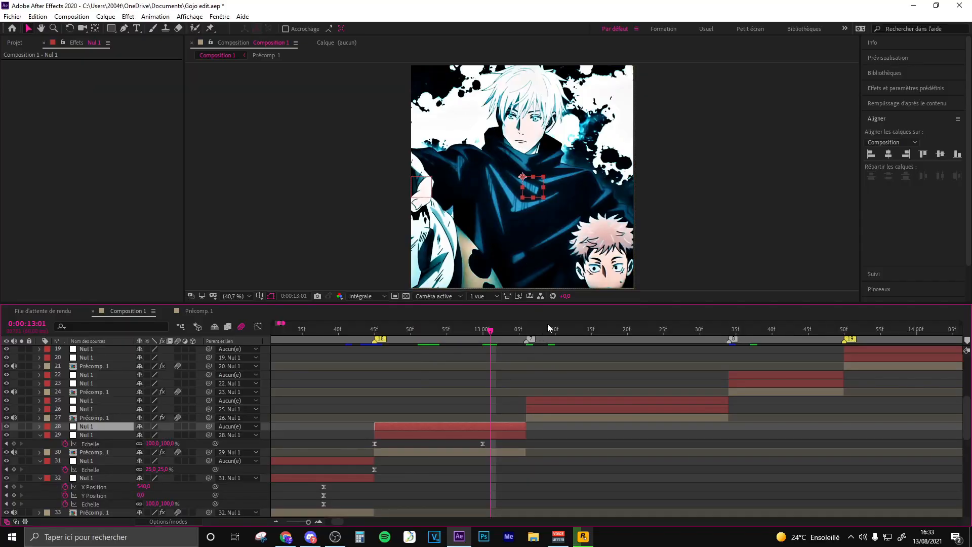
- Add Position and Scale keyframes to Nul 1 layer 28 at 0:00:12:51, keeping 540, 540 and 100%
left_click(548, 328)
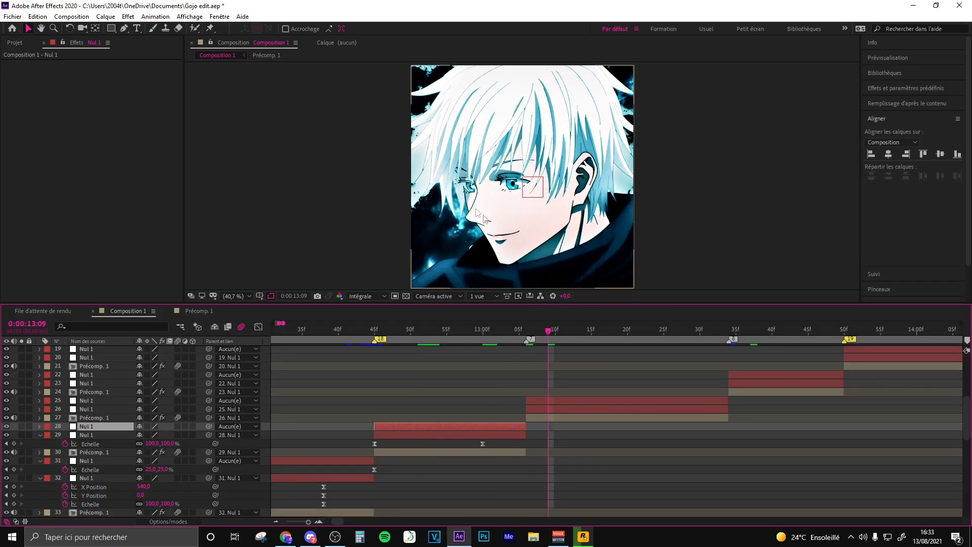
left_click(419, 330)
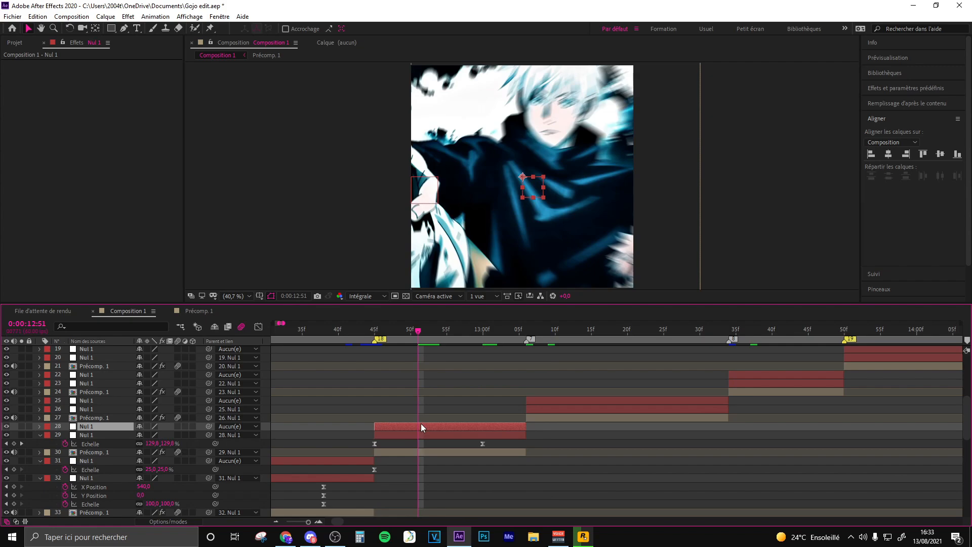
key("s")
key("shift+p")
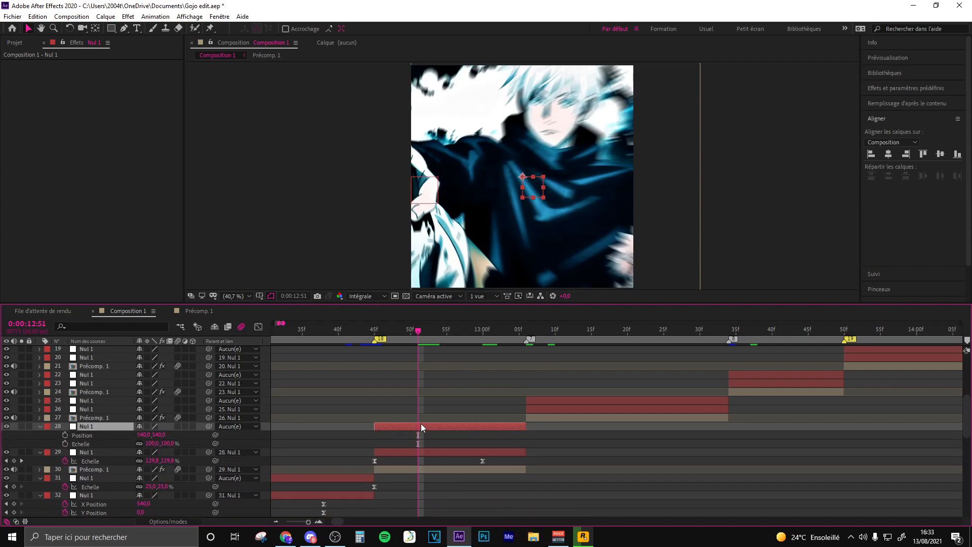
left_click(65, 435)
left_click(65, 444)
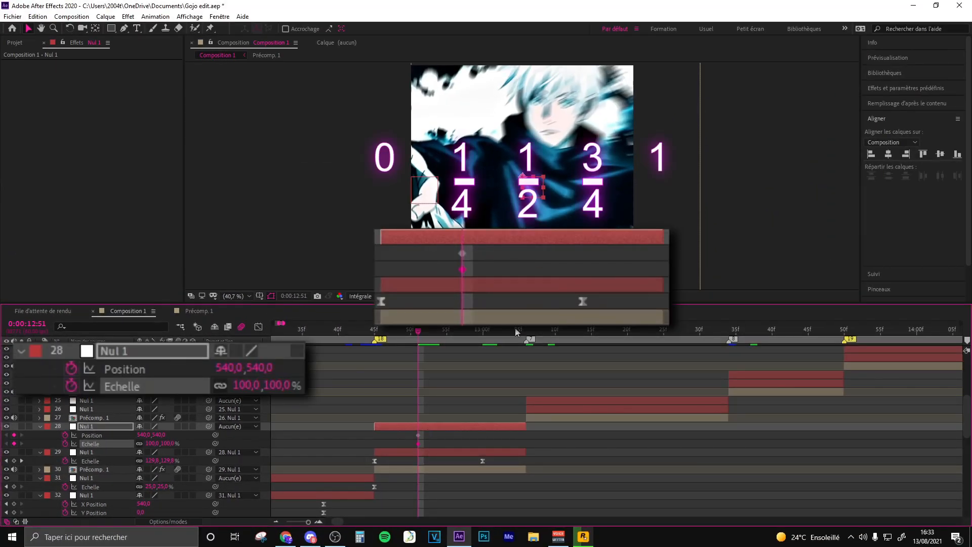
- Keyframe Nul 1 layer 28 at 0:00:13:06 with Scale 500% and Position lowered to about 518, 1760 to frame the face
left_click(516, 332)
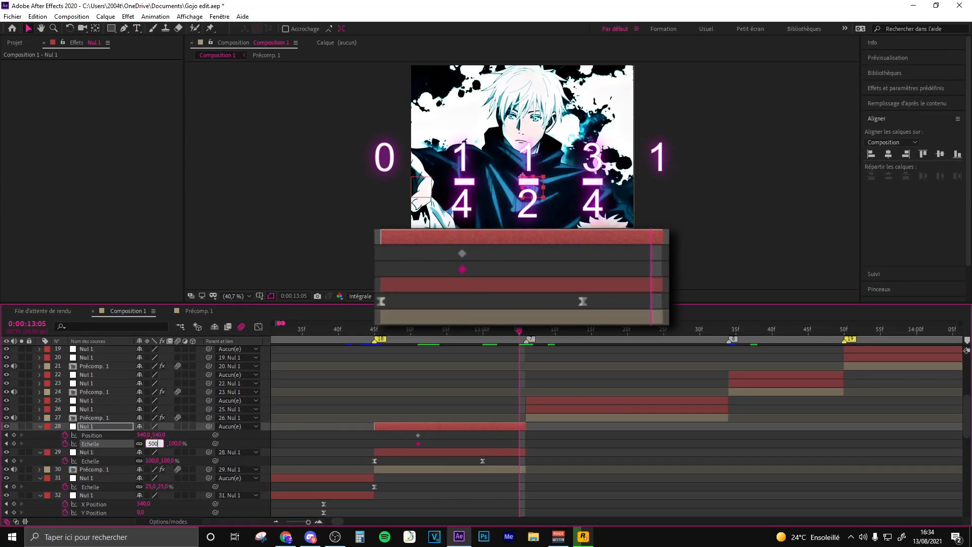
key("Return")
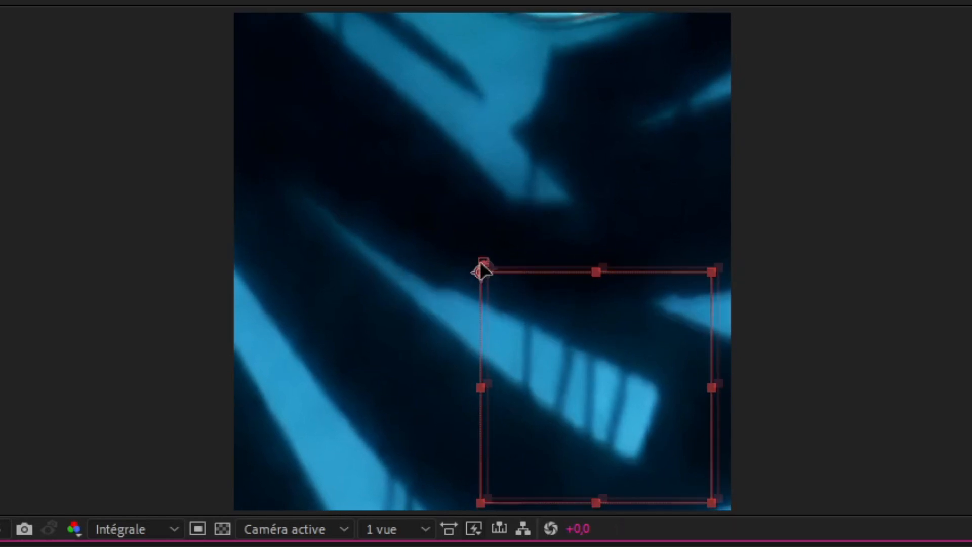
left_click_drag(427, 406, 514, 430)
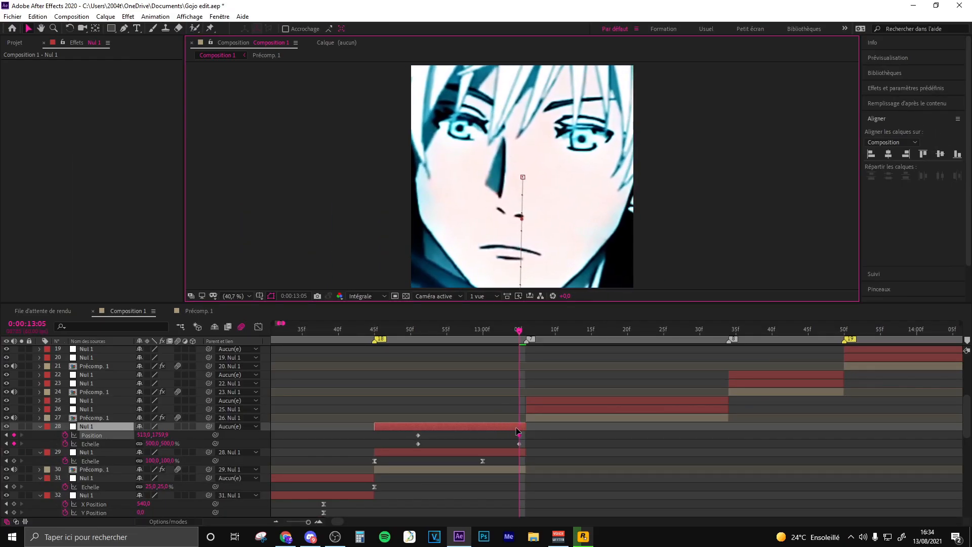
left_click_drag(557, 434, 516, 443)
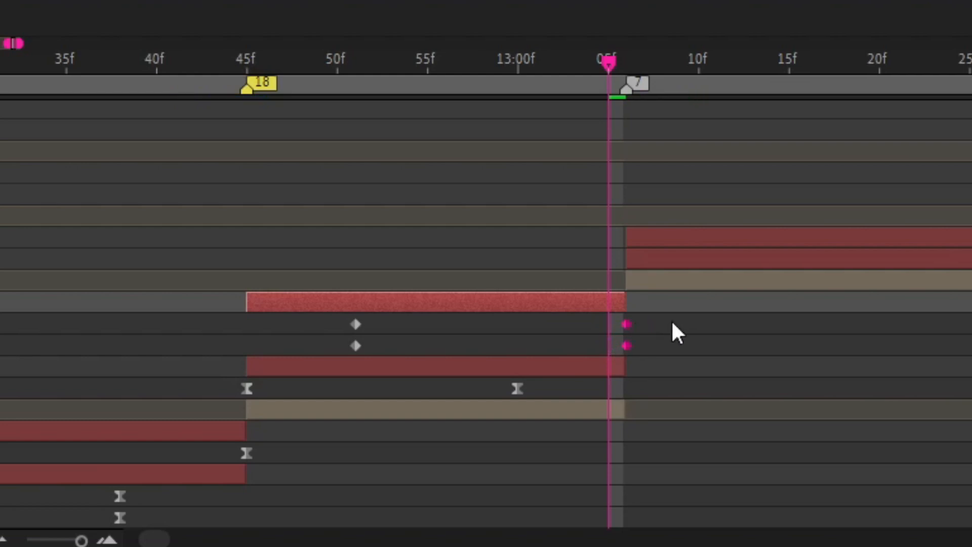
- Easy-ease all Position and Scale keyframes of Nul 1 layer 28 and separate its Position into X and Y dimensions
left_click_drag(696, 327, 262, 346)
key("F9")
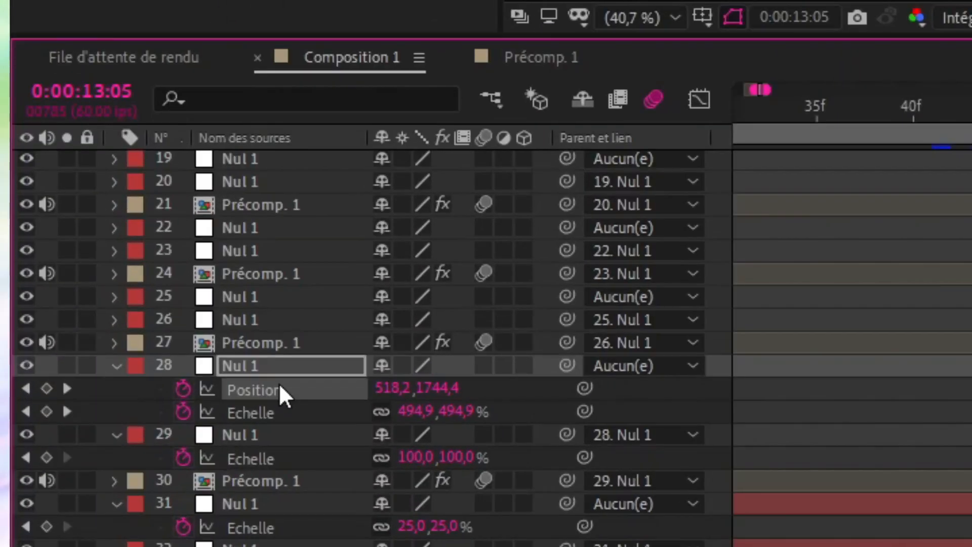
right_click(279, 388)
left_click(380, 110)
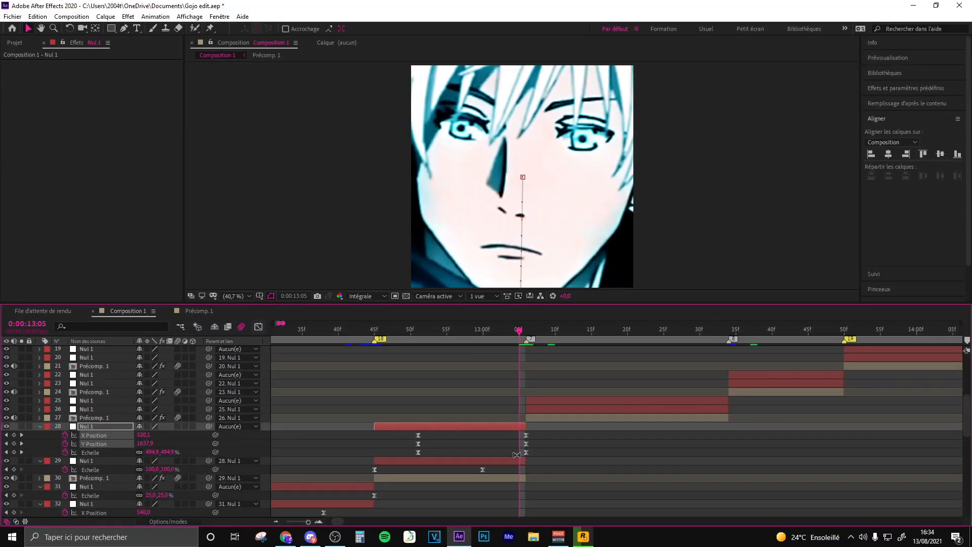
- Reshape Nul 1 layer 28's Scale curve in the value graph so it starts flat and rises steeply at the end
left_click(520, 452)
key("shift+F3")
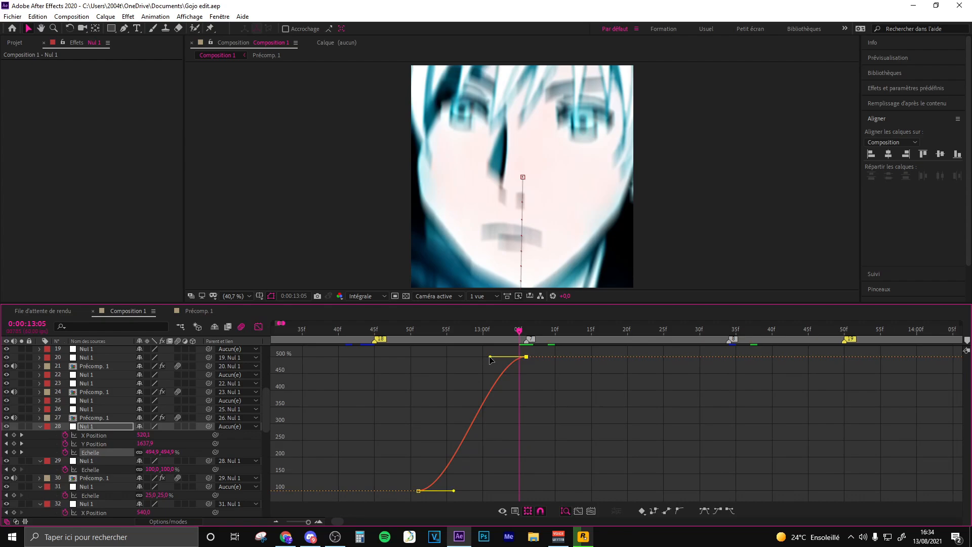
left_click_drag(491, 357, 522, 471)
left_click_drag(454, 491, 504, 490)
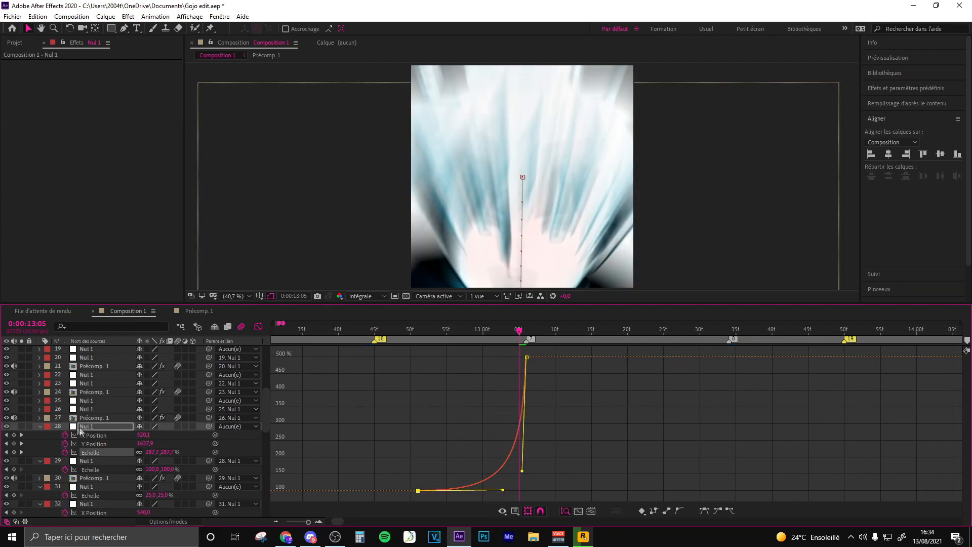
- Shape Nul 1 layer 28's Y Position and X Position curves with the same flat start and steep end
left_click(102, 443)
left_click(95, 435)
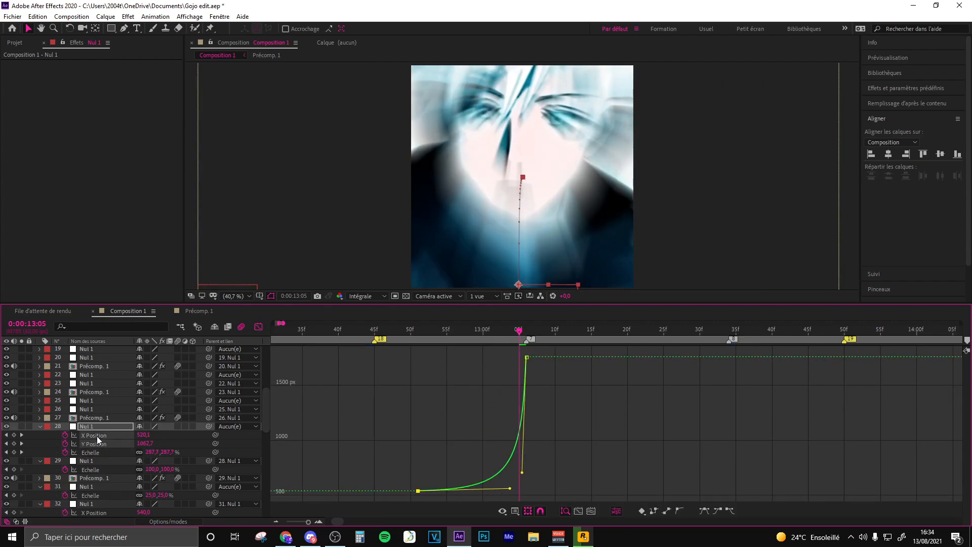
left_click_drag(419, 357, 504, 358)
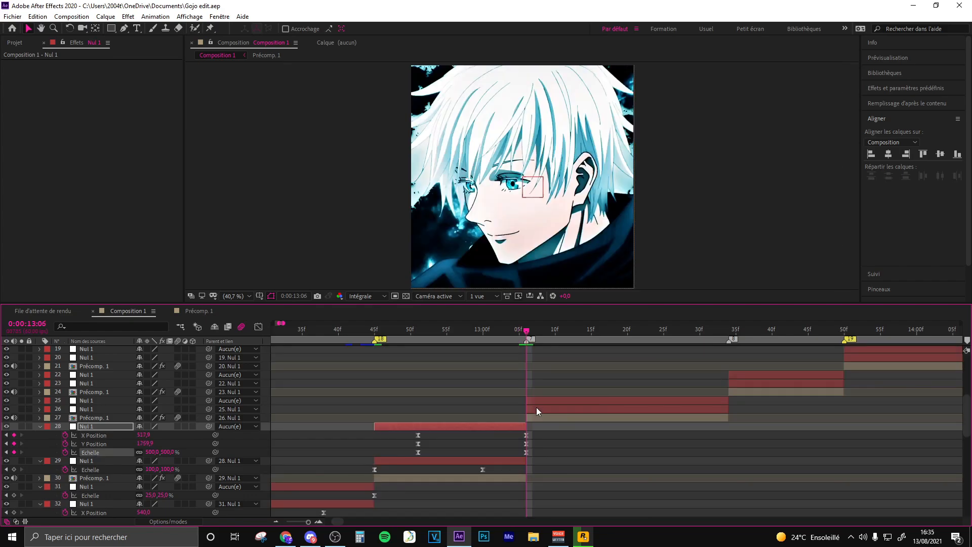
- Keyframe Nul 1 layer 26's Scale from 25% at 0:00:13:06 to 100% at 0:00:13:26
left_click(536, 408)
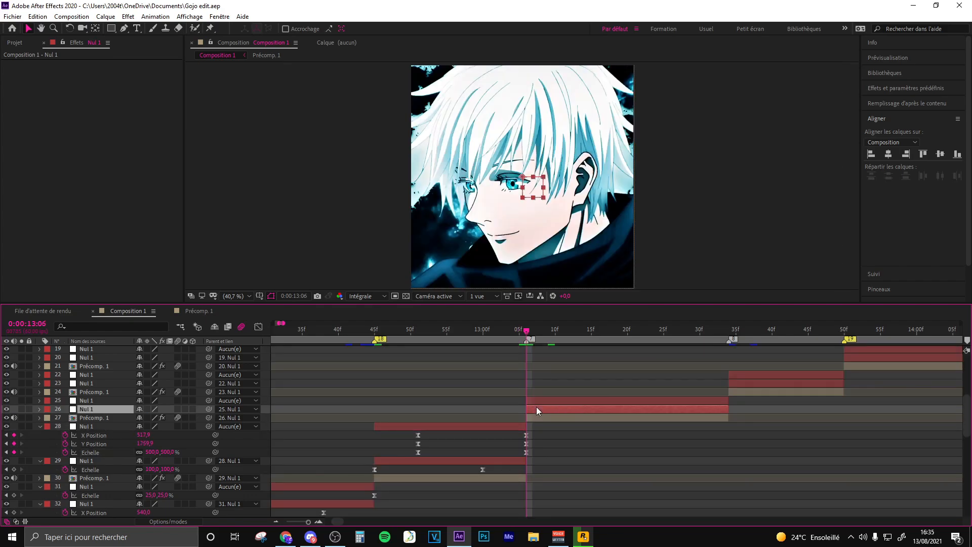
key("s")
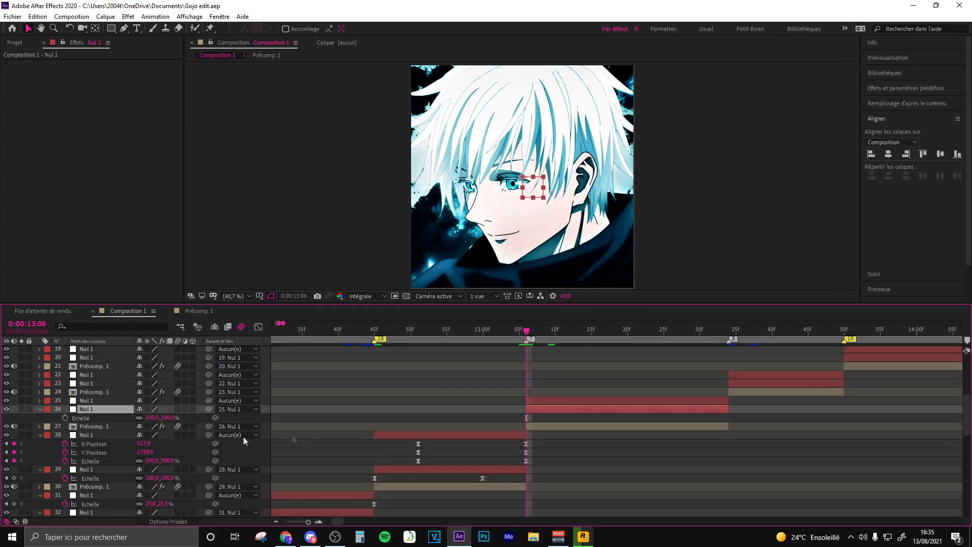
left_click(65, 418)
left_click_drag(527, 418, 673, 423)
left_click(153, 418)
type("25")
key("Return")
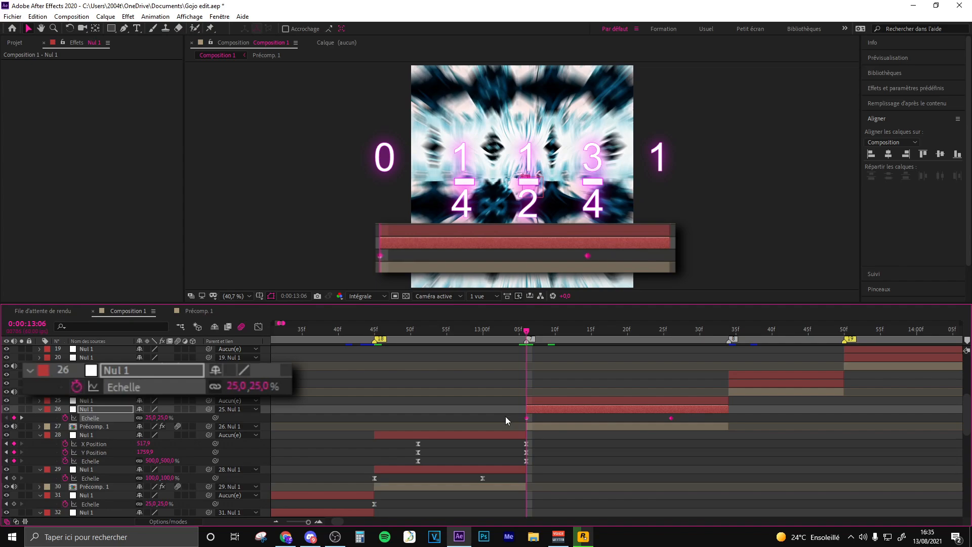
- Easy-ease Nul 1 layer 26's two Scale keyframes and steepen the start of the curve in the value graph
key("F9")
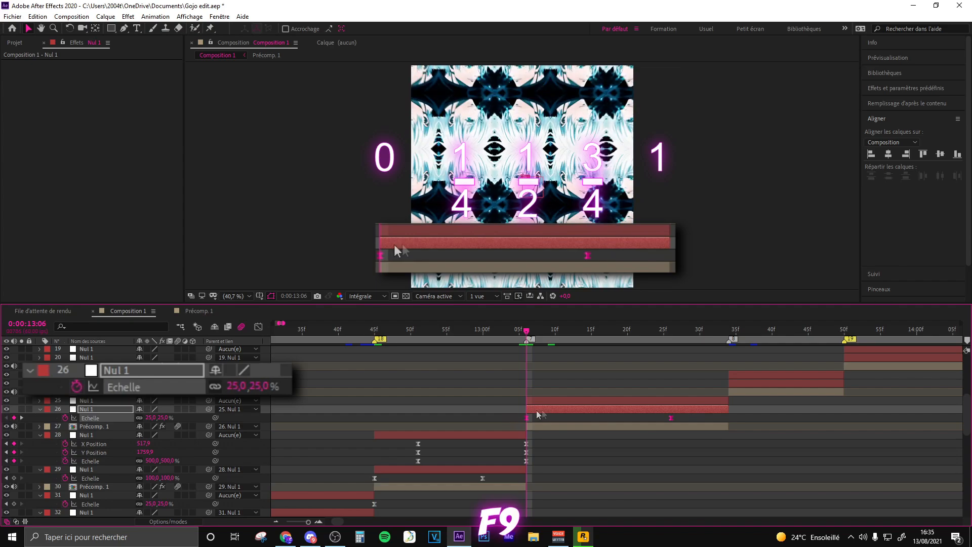
left_click(257, 327)
left_click(527, 491)
left_click_drag(575, 491, 491, 375)
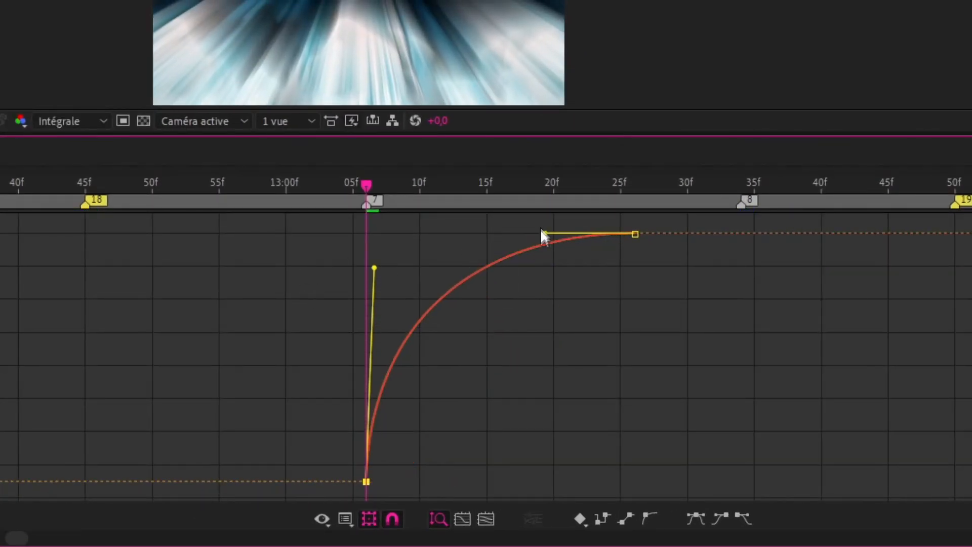
left_click_drag(541, 234, 405, 234)
left_click(506, 346)
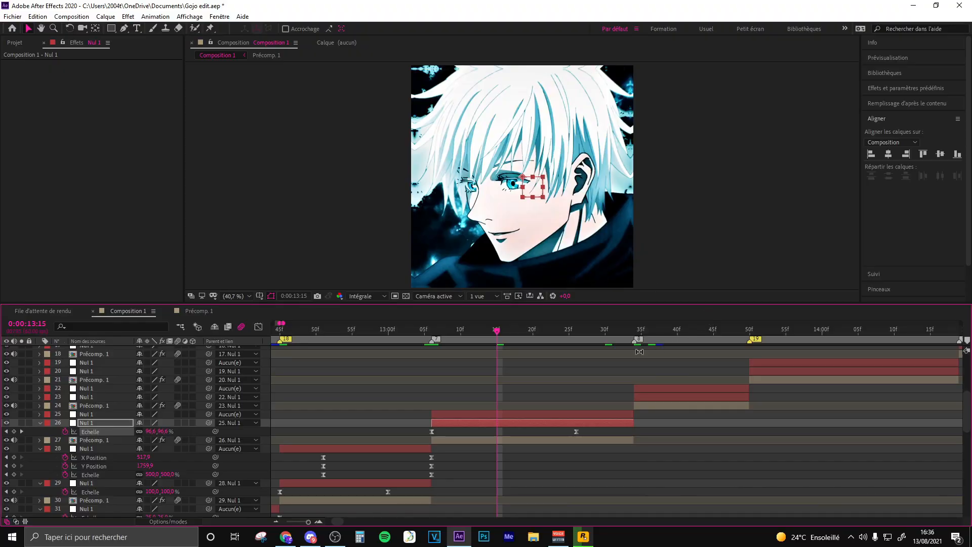
- Unparent Nul 1 layer 26, align Nul 1 layer 25 to the composition's left edge, and parent layer 26 back to 25
left_click(656, 331)
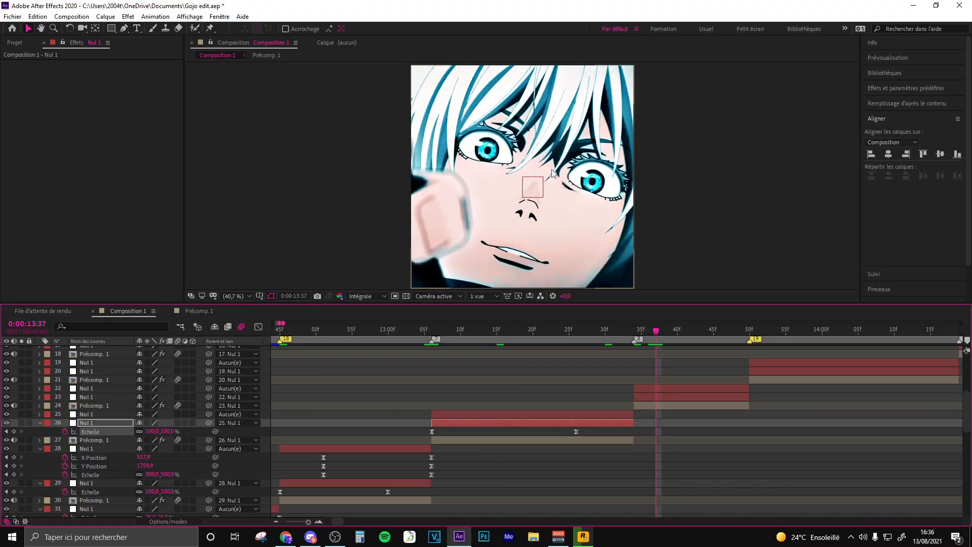
left_click(483, 332)
left_click(487, 415)
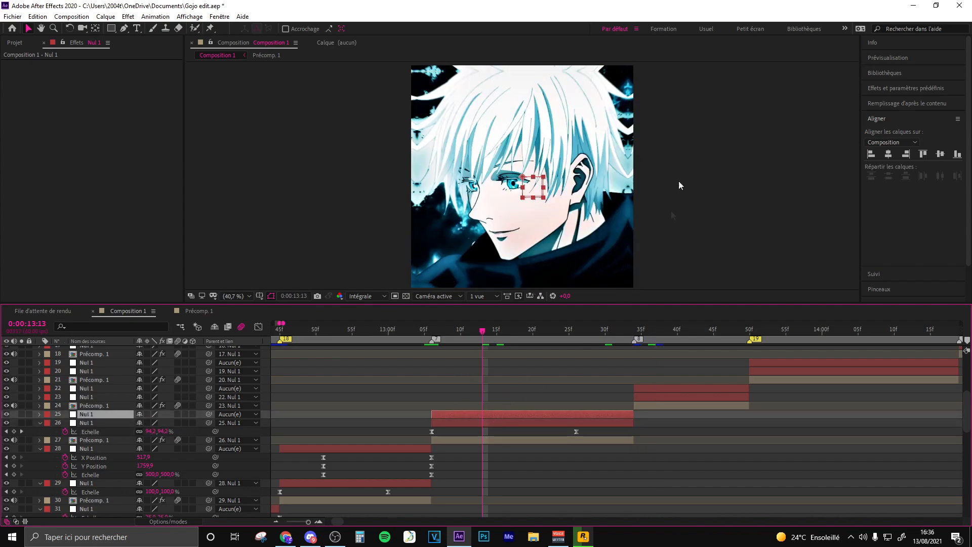
left_click(489, 423)
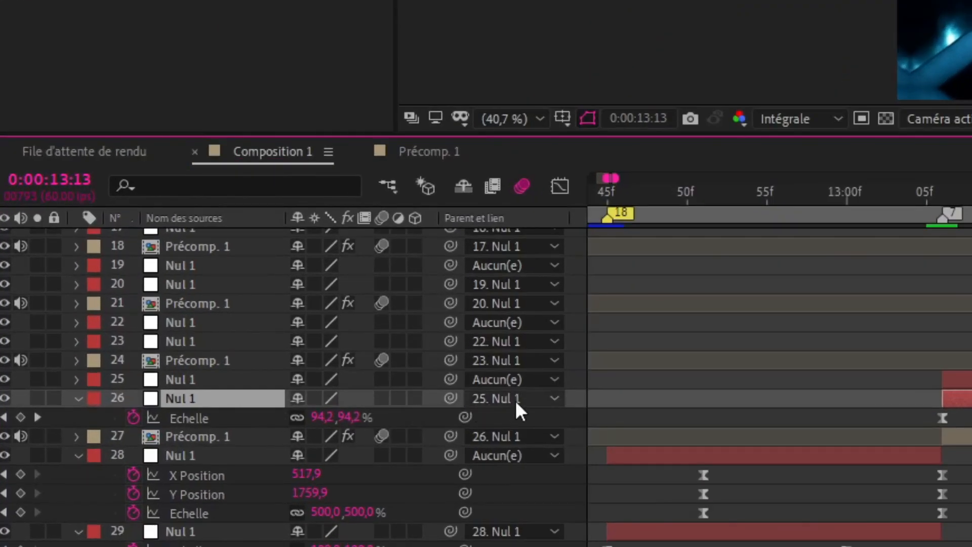
left_click(230, 422)
left_click(432, 22)
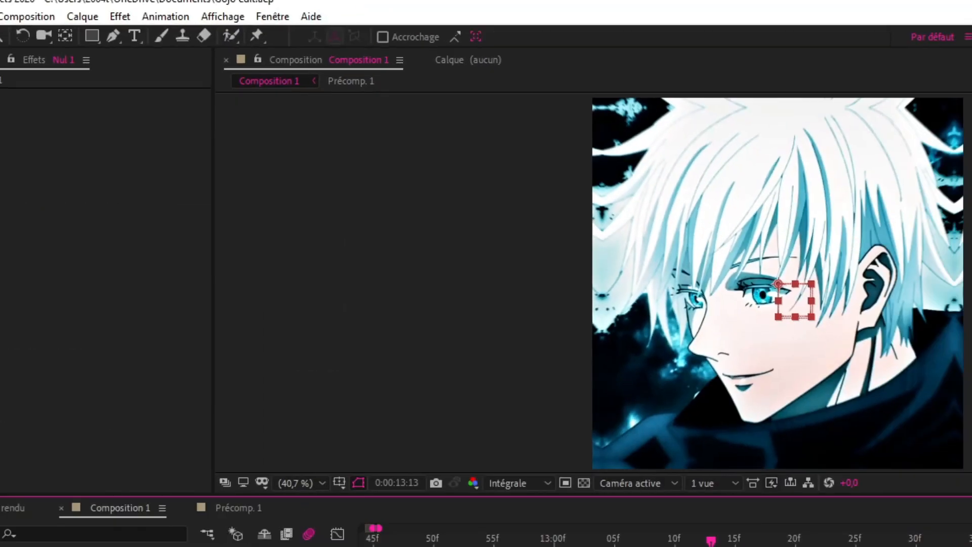
left_click(816, 220)
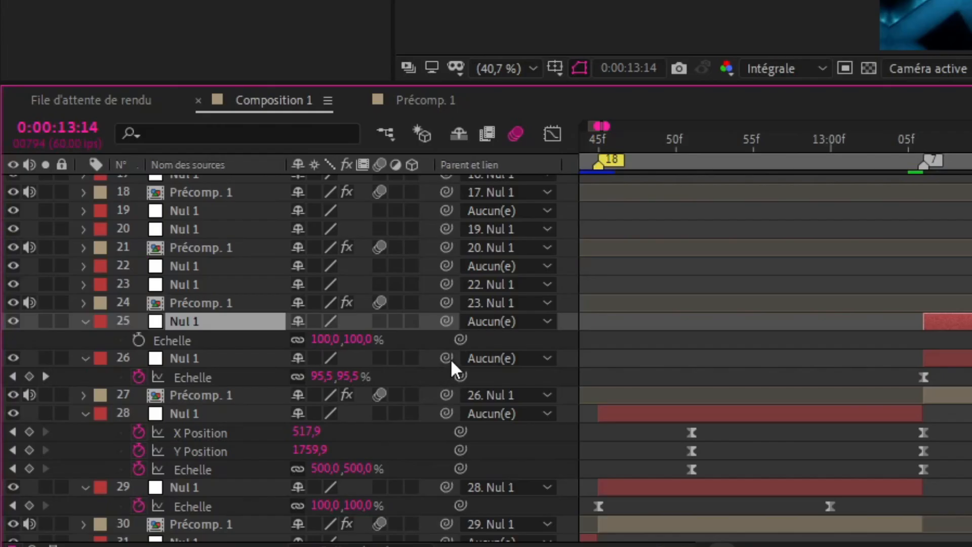
left_click_drag(445, 358, 211, 324)
- Keyframe Nul 1 layer 25's Scale from 100% at 0:00:13:14 to 500% at the end of its clip
left_click(138, 339)
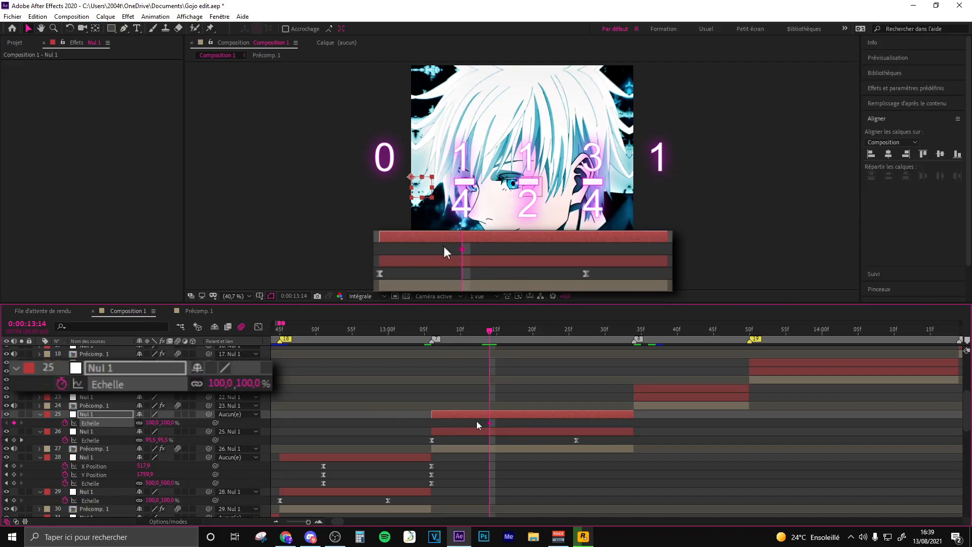
left_click(628, 329)
left_click(153, 423)
type("500")
key("Return")
- Easy-ease Nul 1 layer 25's two Scale keyframes and shape the value curve with a flat start and steep end
left_click_drag(628, 424, 478, 424)
key("F9")
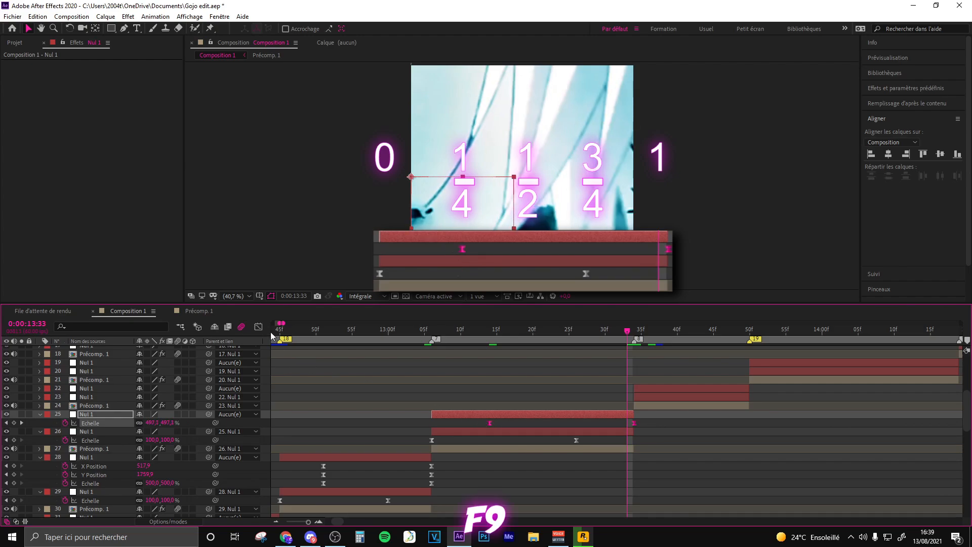
left_click(258, 327)
left_click(490, 491)
mouse_move(538, 491)
left_mouse_down()
mouse_move(606, 490)
mouse_move(549, 479)
left_mouse_up()
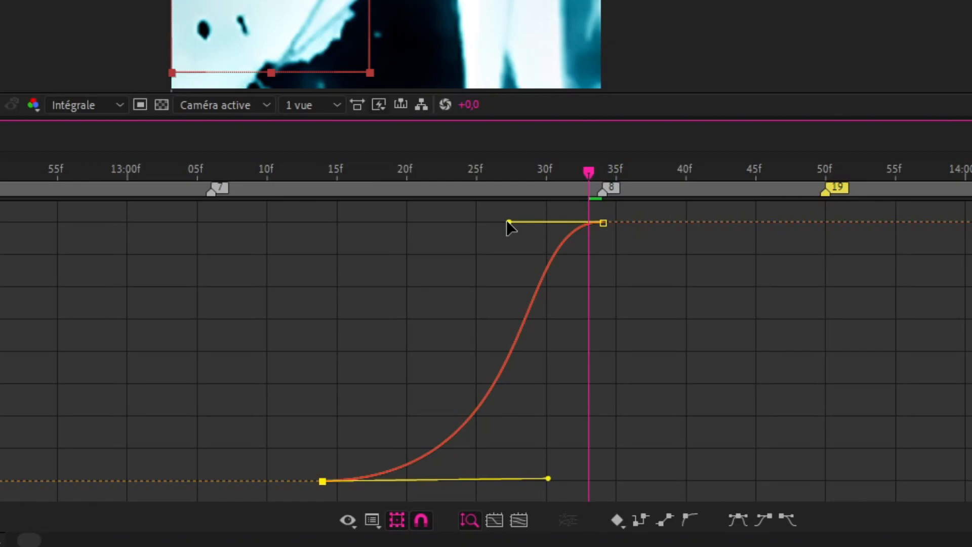
left_click_drag(508, 222, 593, 442)
left_click(455, 379)
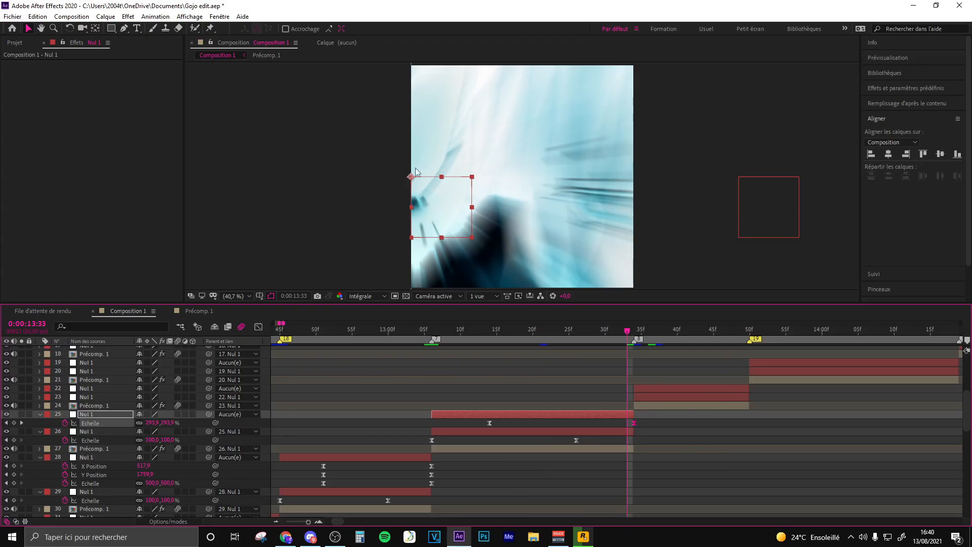
- At 0:00:13:34, unparent Précomp. 1 layer 24 and Nul 1 layer 23, and align layer 23 to the composition's left edge
key("Page_Down")
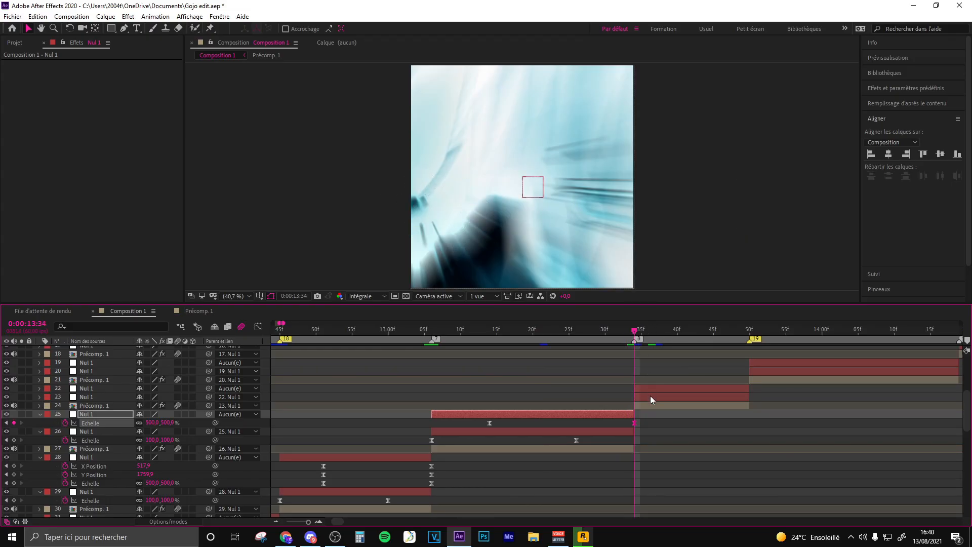
left_click(650, 396)
left_click(650, 406)
left_click(296, 399)
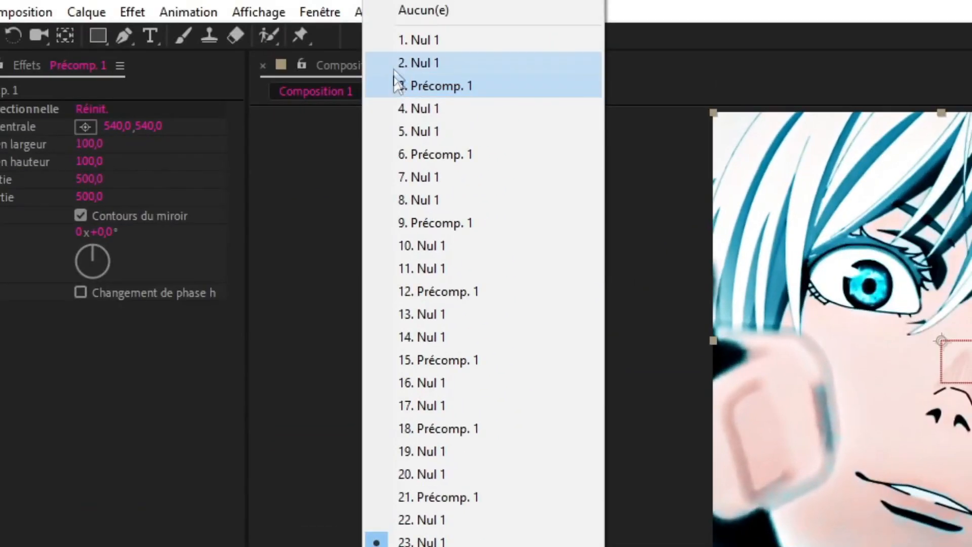
left_click(329, 0)
left_click(471, 359)
left_click(595, 0)
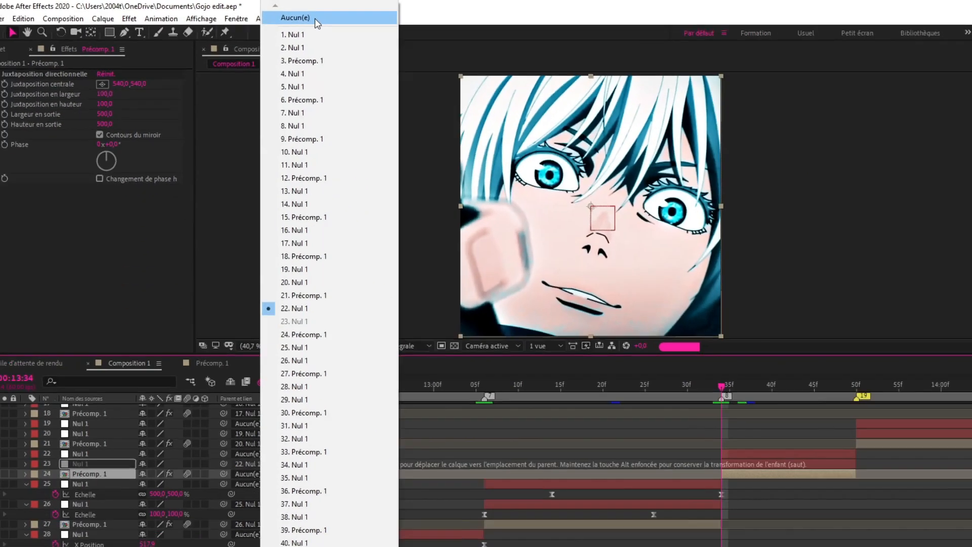
left_click(649, 397)
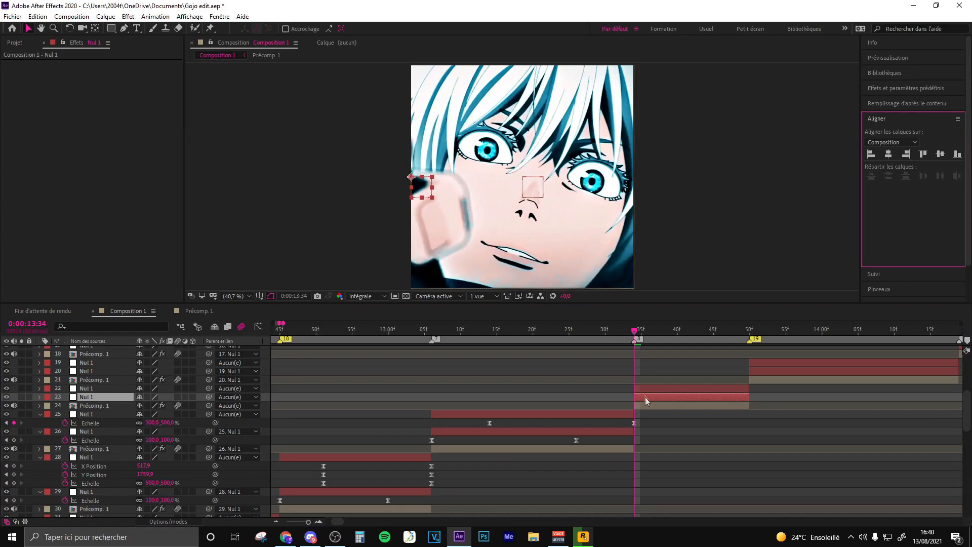
- Parent Précomp. 1 layer 24 to Nul 1 layer 23, and layer 23 to Nul 1 layer 22
left_click(639, 406)
left_click_drag(209, 405, 107, 386)
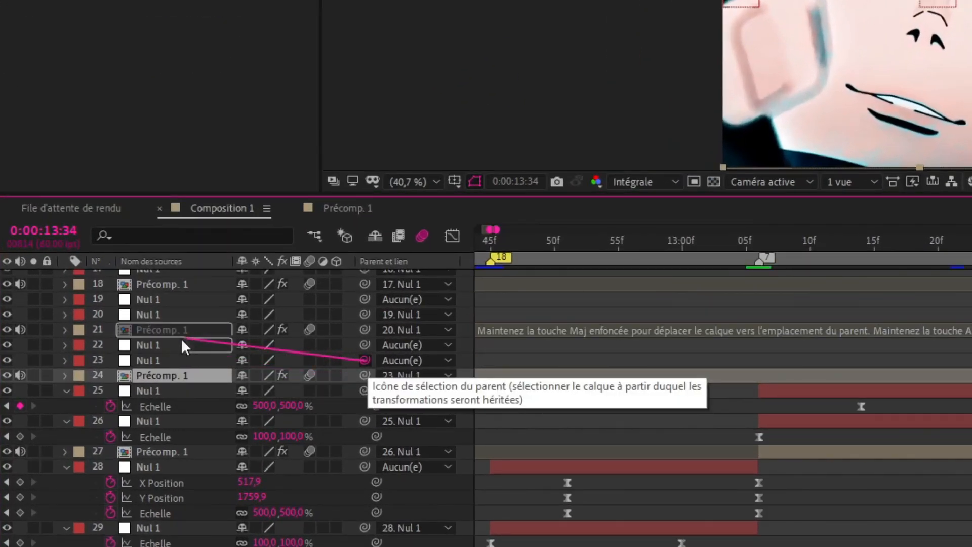
left_click_drag(186, 345, 186, 345)
- Keyframe Nul 1 layer 23's Scale from 25% at 0:00:13:34 to 100% at 0:00:13:46, and easy-ease both keyframes
left_click(658, 397)
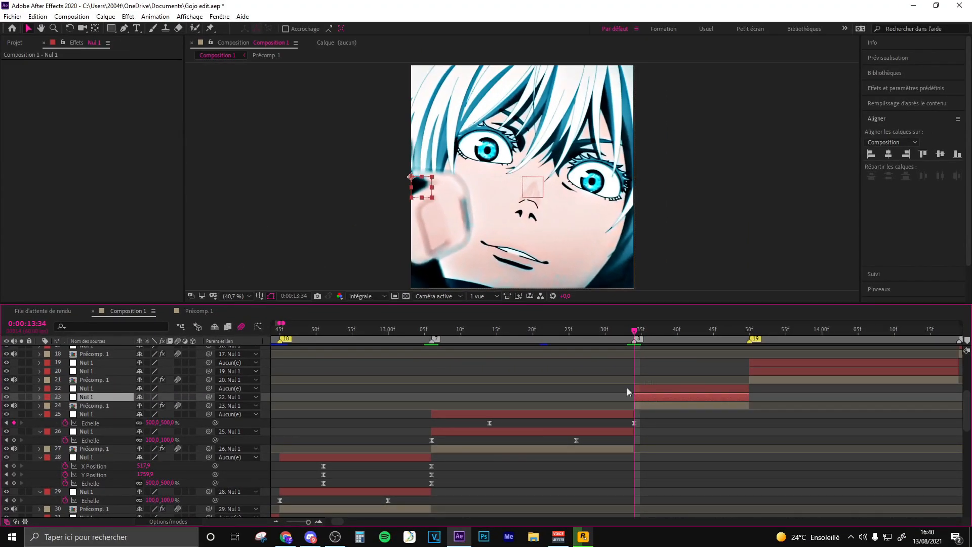
key("s")
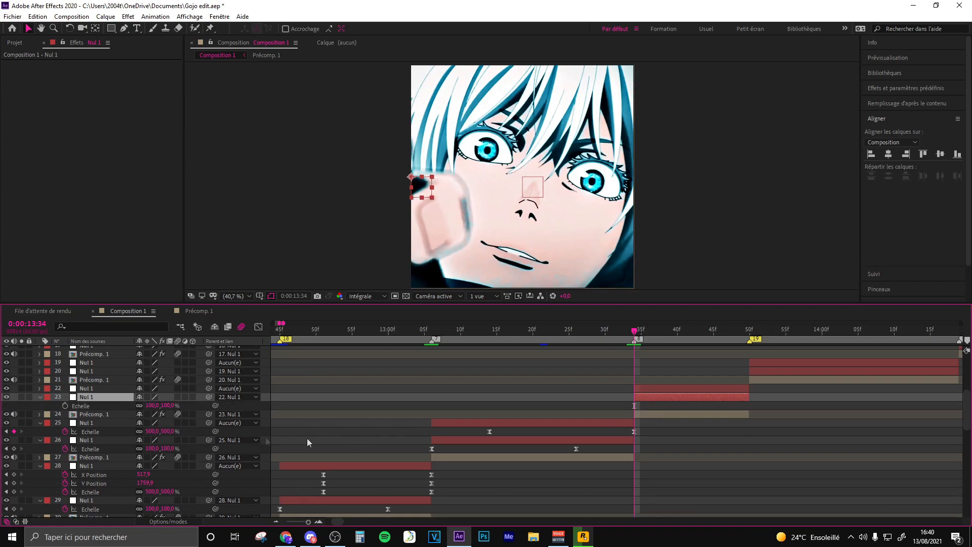
left_click(65, 406)
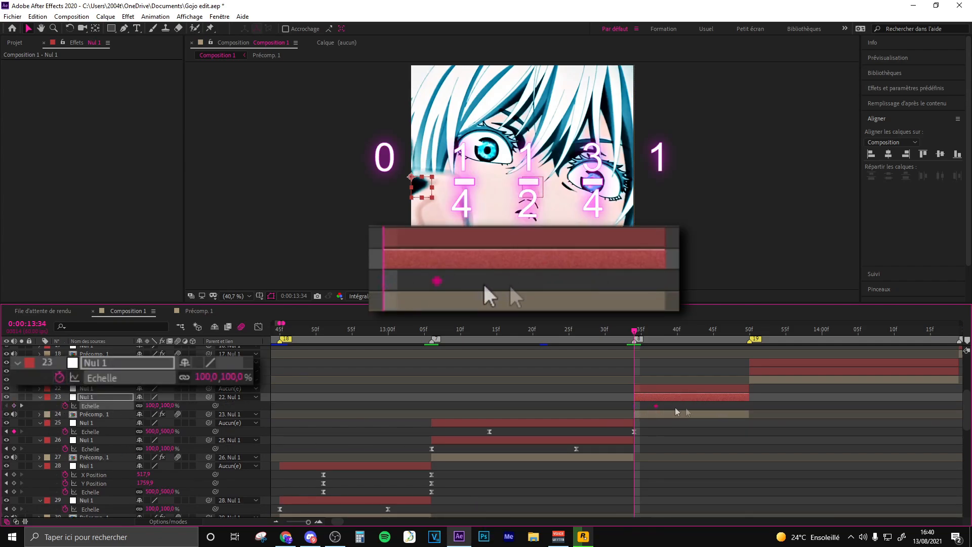
left_click(151, 406)
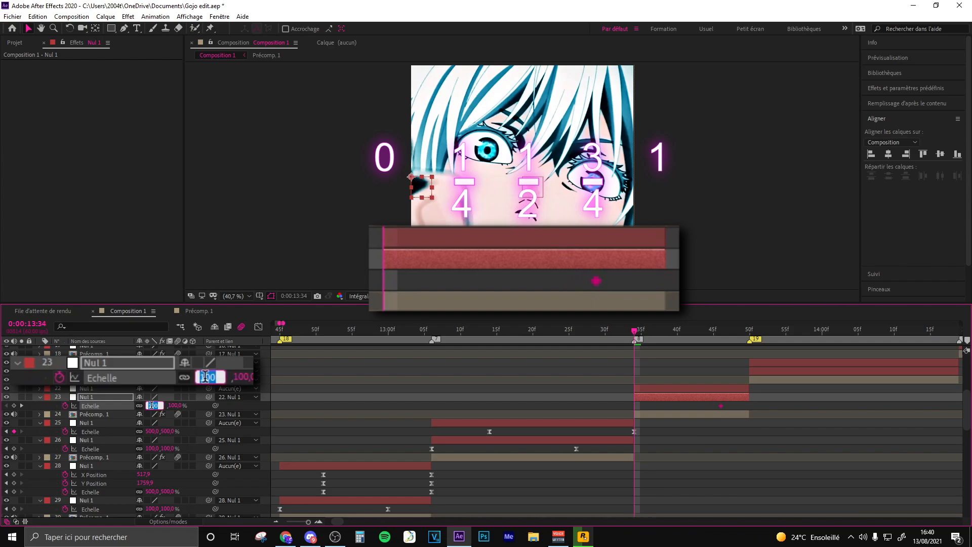
key("Return")
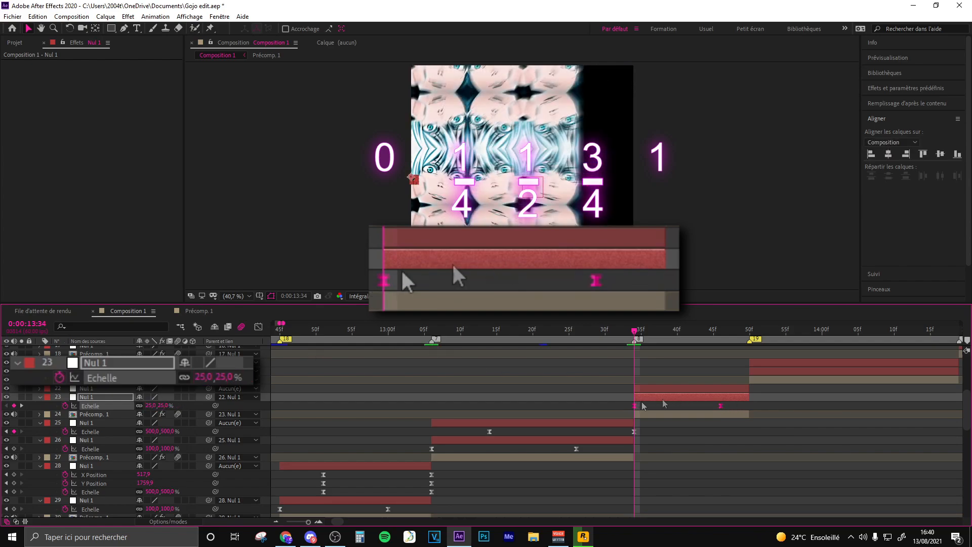
- Steepen the start and flatten the end of Nul 1 layer 23's Scale curve in the value graph
left_click(259, 327)
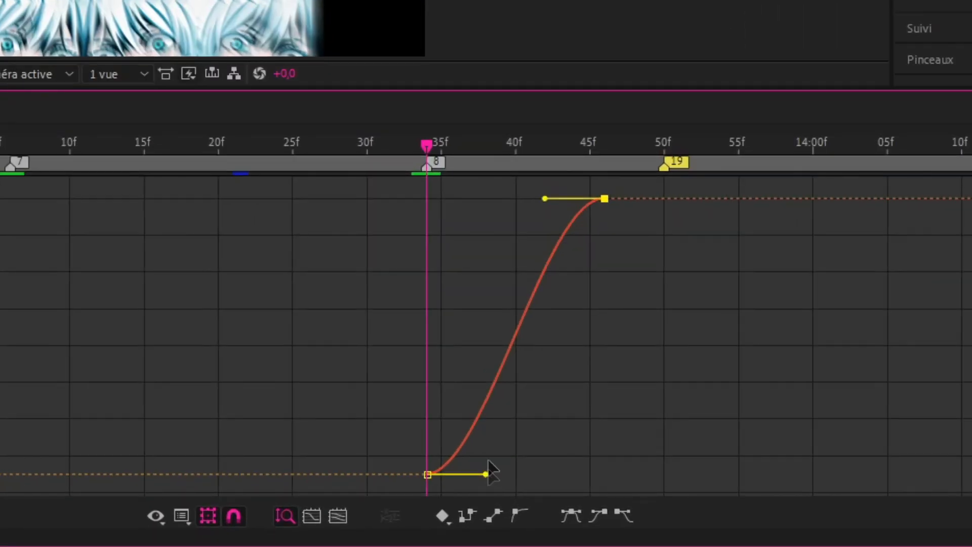
left_click_drag(664, 489, 638, 381)
left_click_drag(530, 199, 467, 199)
left_click(679, 271)
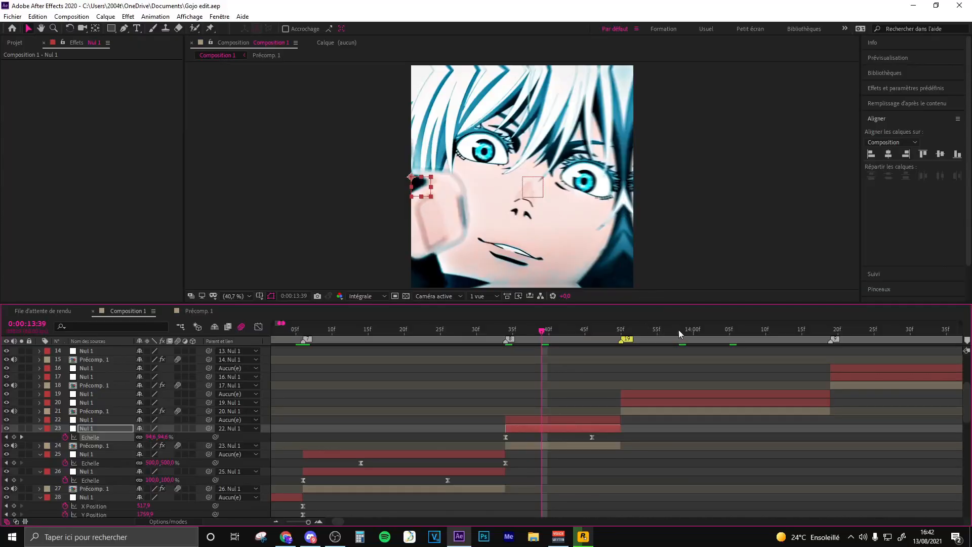
- Keyframe Nul 1 layer 22's Scale from 100% at 0:00:13:39 to 25% at 0:00:13:50, and easy-ease both keyframes
left_click(679, 330)
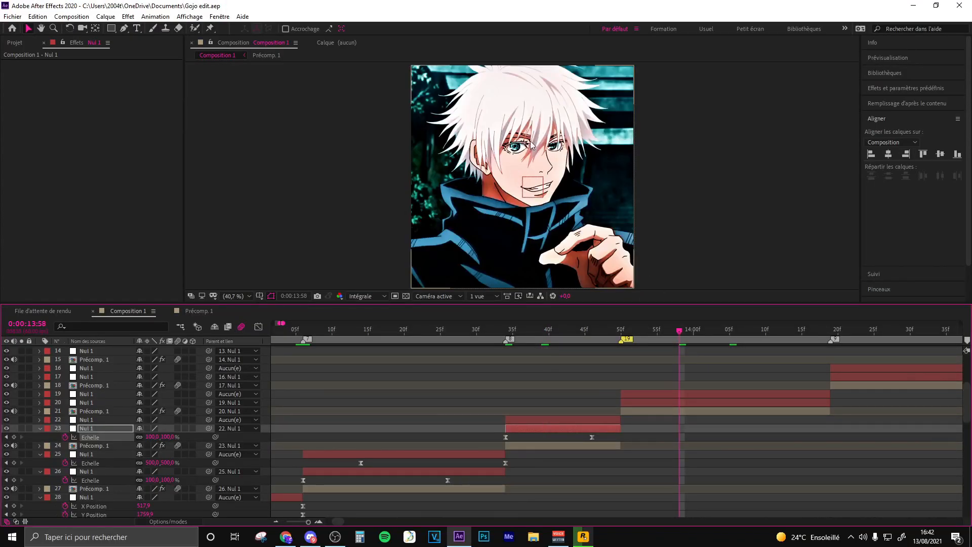
left_click(541, 418)
scroll(542, 417, "up", 1)
key("s")
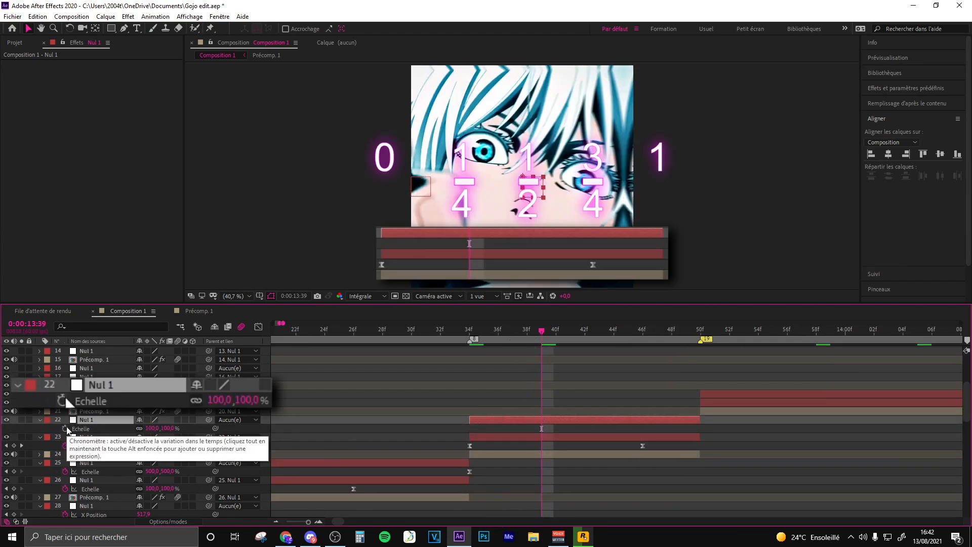
left_click(66, 429)
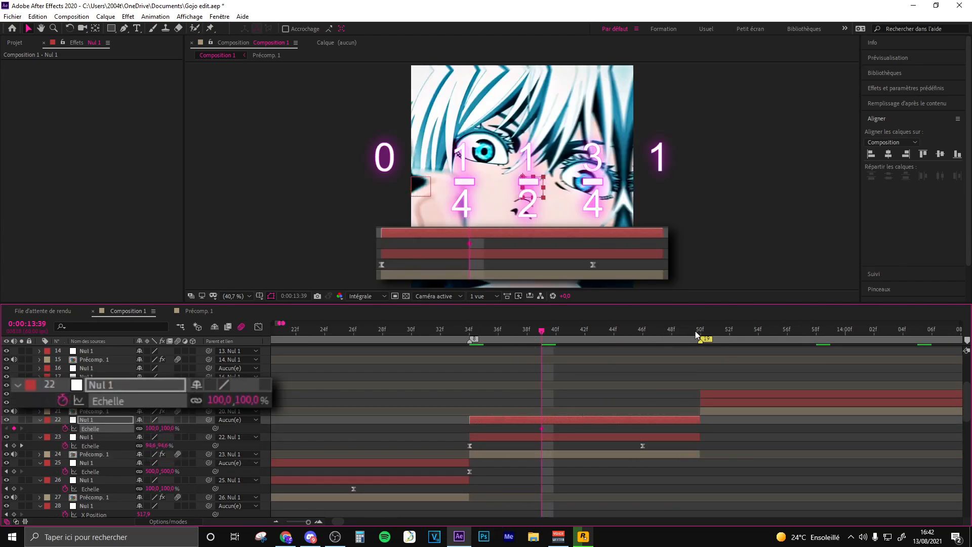
left_click(697, 333)
left_click(153, 429)
type("2")
left_click_drag(729, 425, 519, 431)
key("F9")
- Flatten the start and steepen the end of Nul 1 layer 22's Scale curve in the value graph
left_click(263, 330)
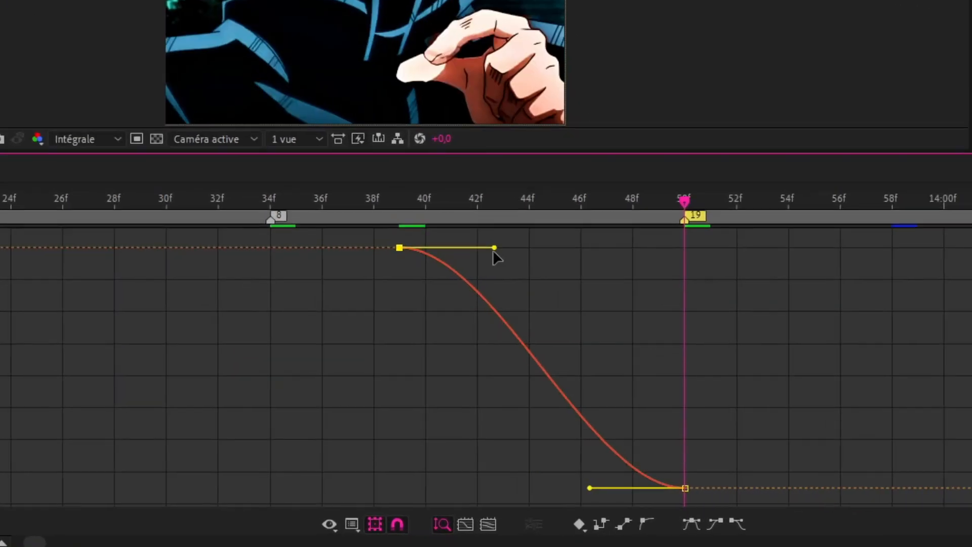
left_click_drag(594, 356, 632, 361)
left_click_drag(562, 256, 629, 258)
left_click_drag(595, 488, 633, 252)
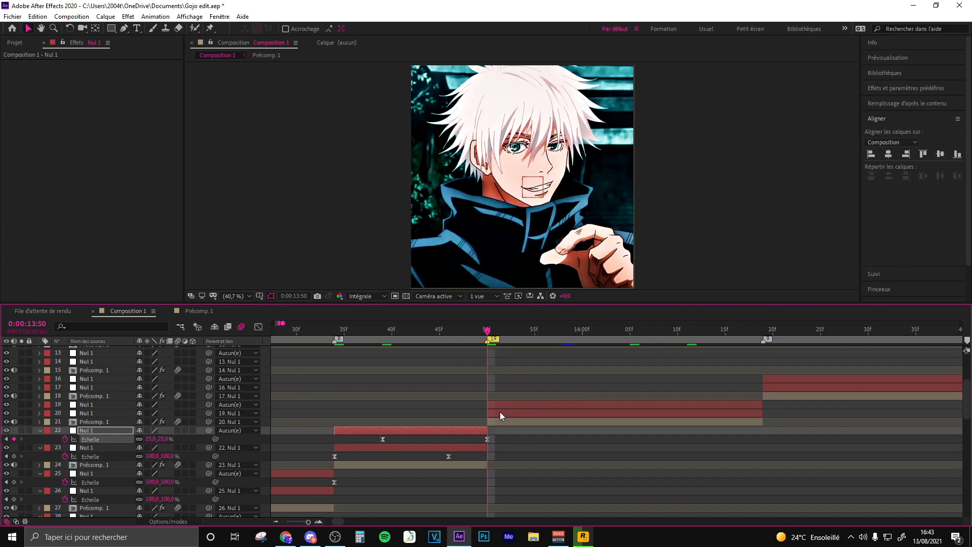
- Keyframe Nul 1 layer 20's Scale from 500% at 0:00:13:50 to 100% at 0:00:14:10, and easy-ease both keyframes
left_click(500, 413)
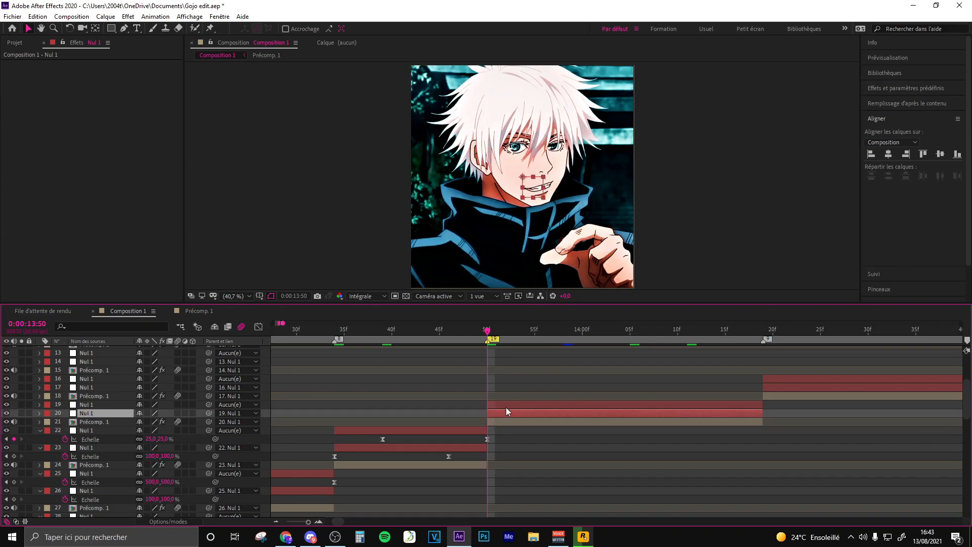
key("s")
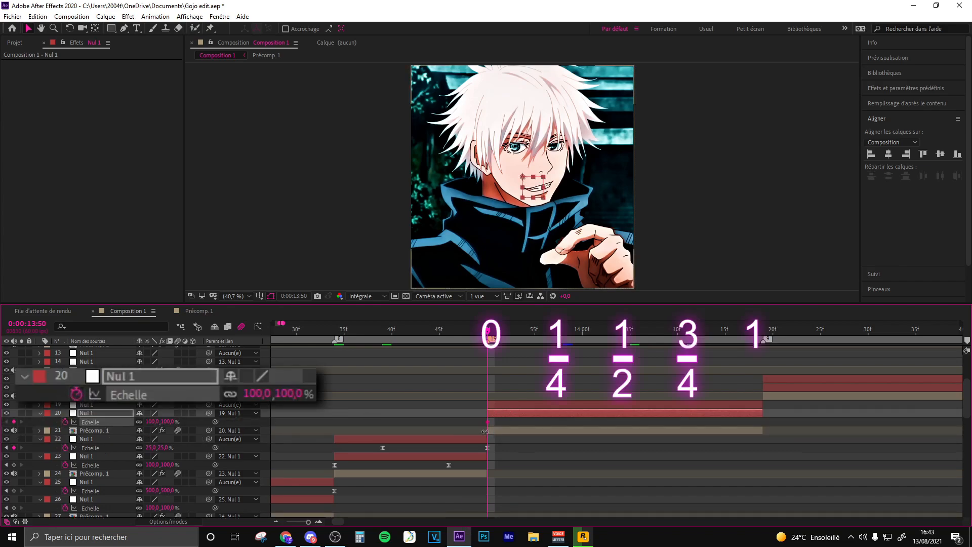
left_click(152, 422)
type("5")
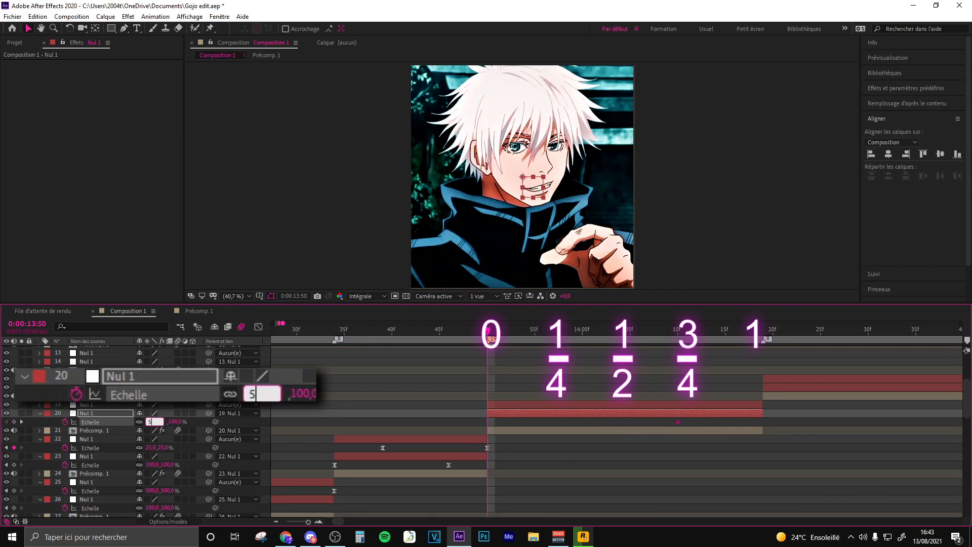
type("00")
key("Return")
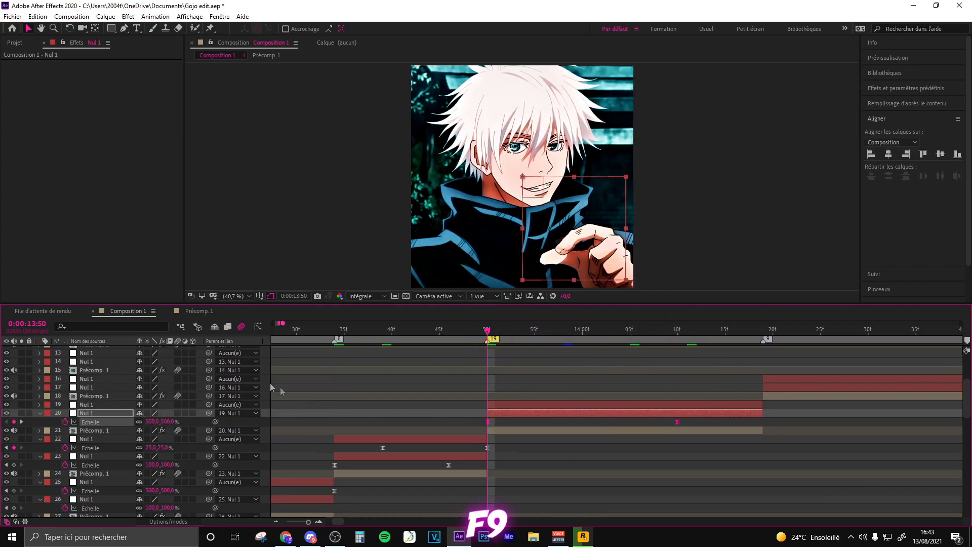
- Steepen the start and flatten the end of Nul 1 layer 20's Scale curve in the value graph
left_click(258, 329)
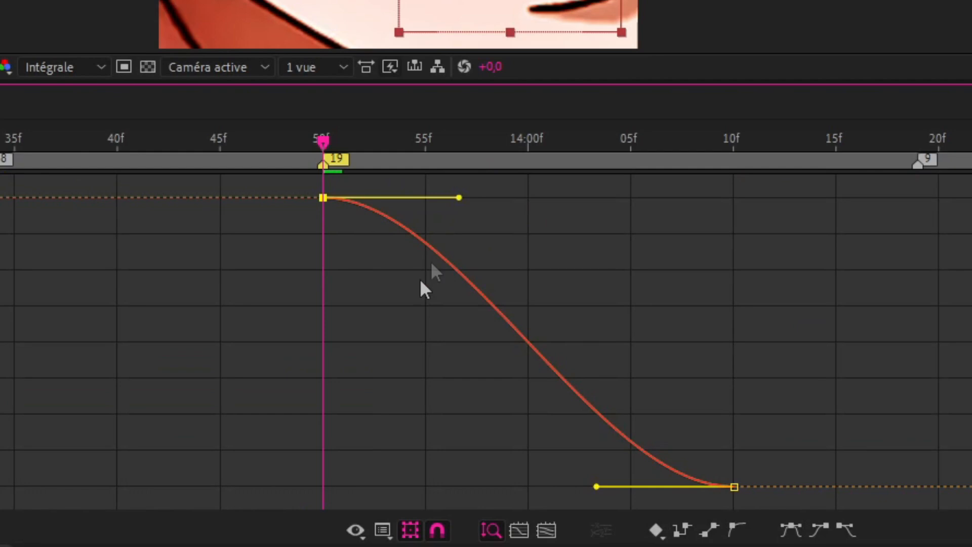
left_click_drag(549, 357, 460, 465)
left_click_drag(596, 487, 380, 482)
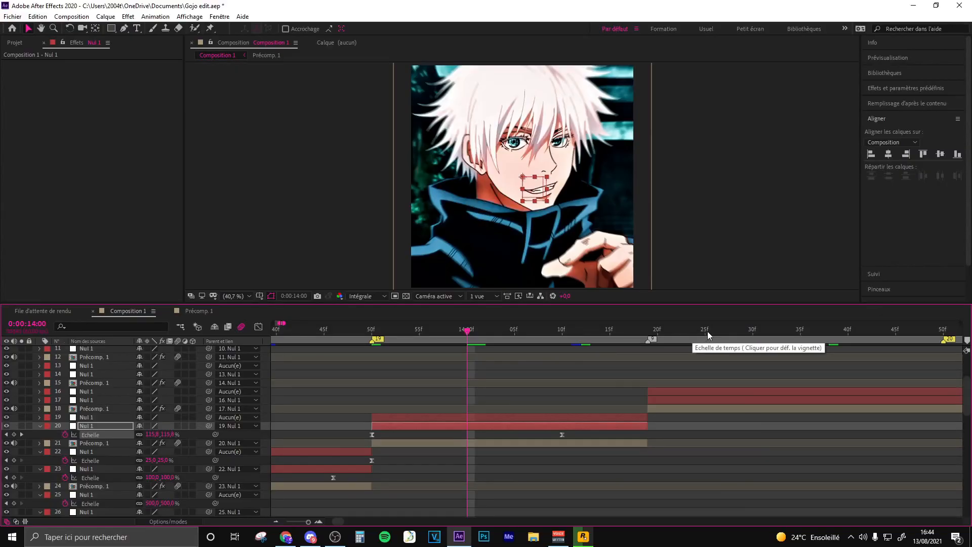
- Keyframe Nul 1 layer 19's Scale from 100% at 0:00:13:59 to 25% at 0:00:14:19, and easy-ease both keyframes
left_click(752, 330)
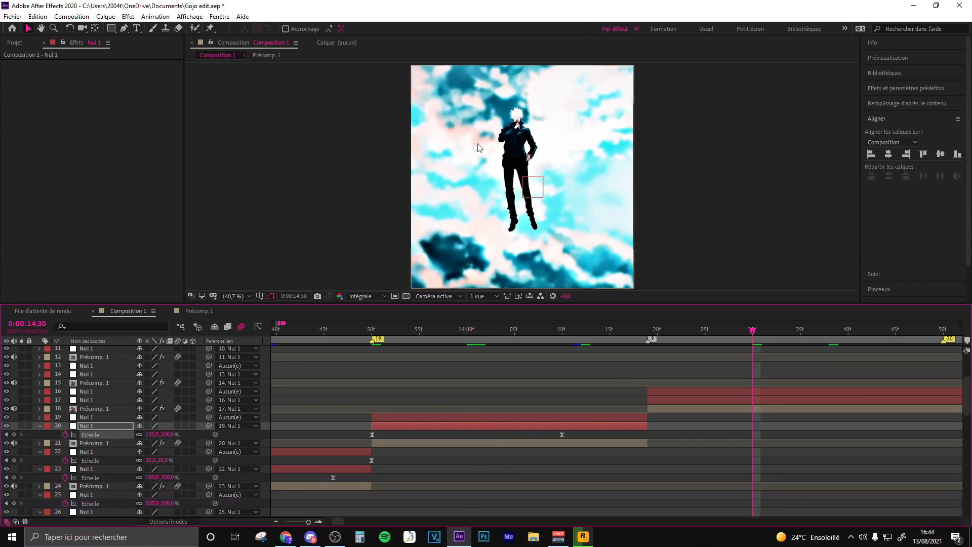
left_click(470, 330)
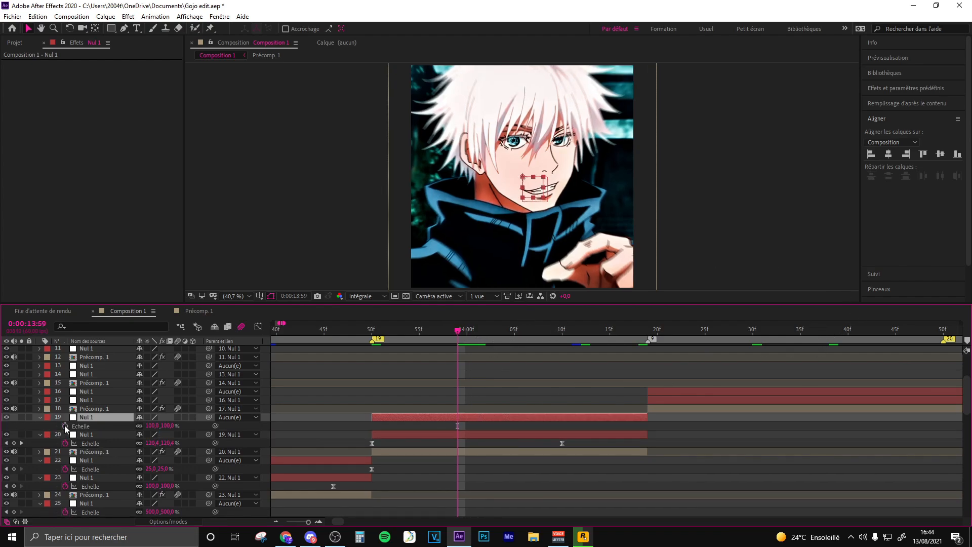
left_click(65, 427)
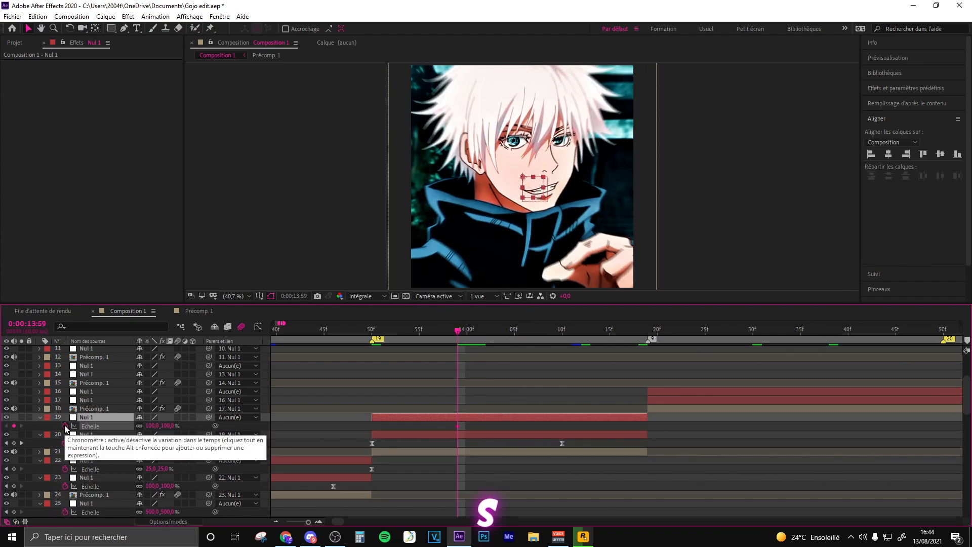
left_click(639, 330)
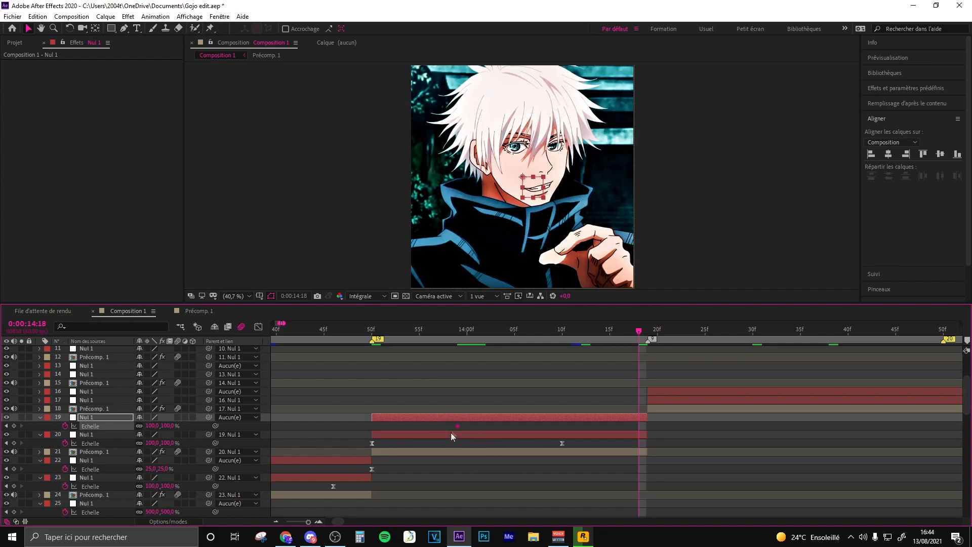
left_click(152, 425)
type("25")
key("Return")
left_click_drag(639, 426, 427, 429)
key("F9")
- Flatten the start and steepen the end of Nul 1 layer 19's Scale curve in the value graph
left_click(259, 327)
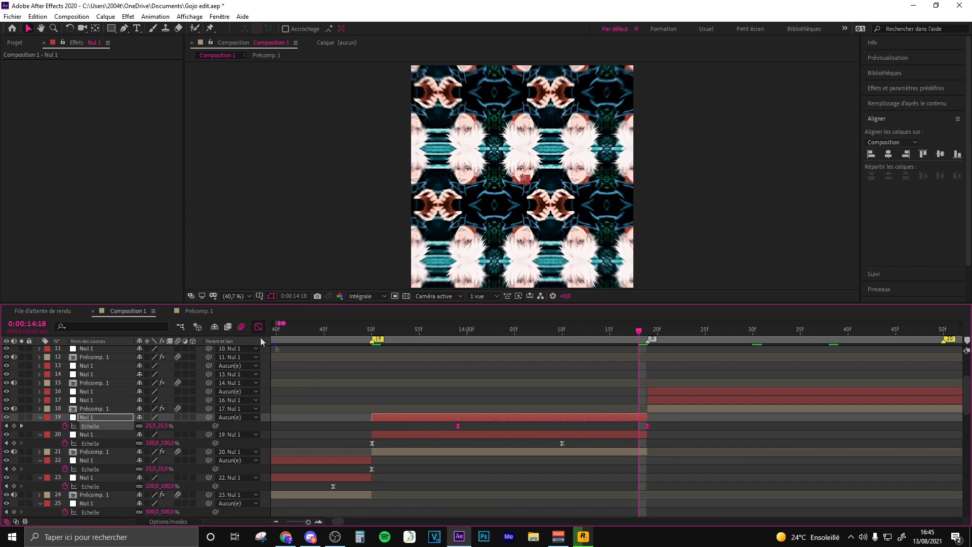
left_click_drag(521, 357, 623, 357)
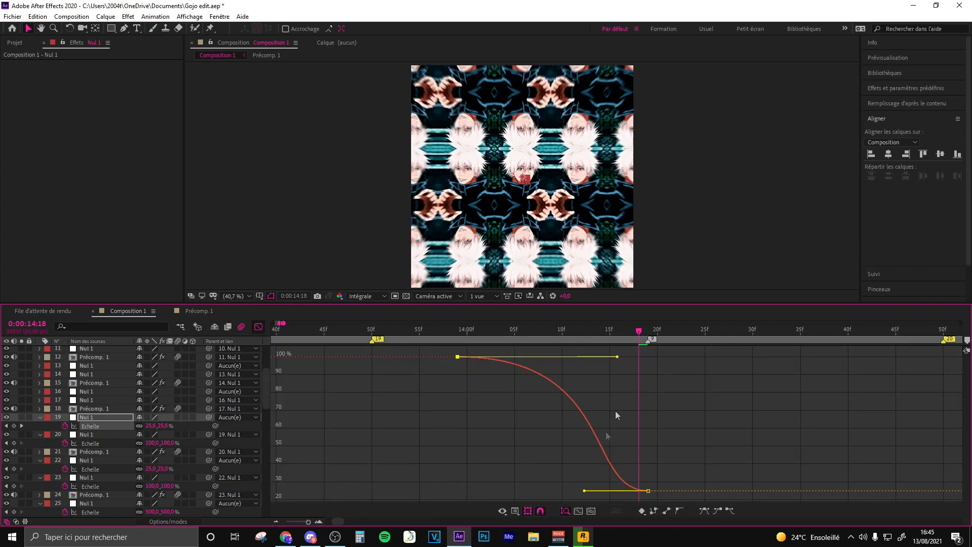
left_click_drag(585, 490, 642, 379)
key("shift+F3")
- Keyframe Nul 1 layer 17's Scale from 500% at 0:00:14:19 to 100% at 0:00:14:42, and easy-ease both keyframes
key("k")
left_click_drag(755, 382, 516, 409)
key("k")
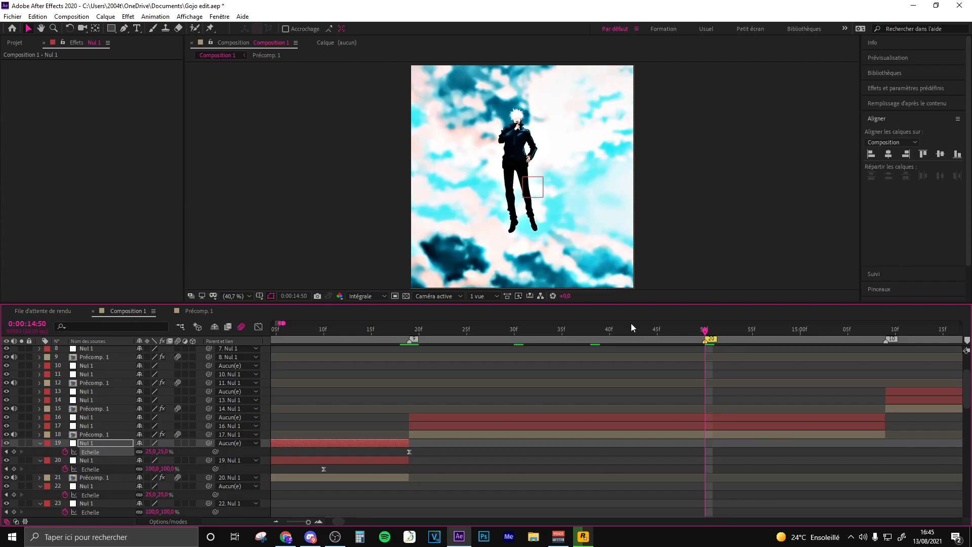
scroll(563, 349, "left", 3)
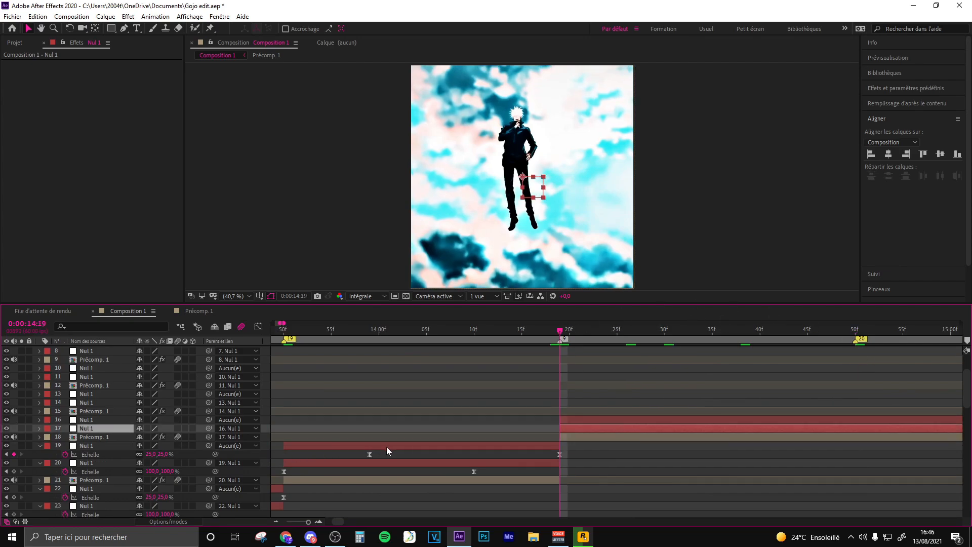
key("s")
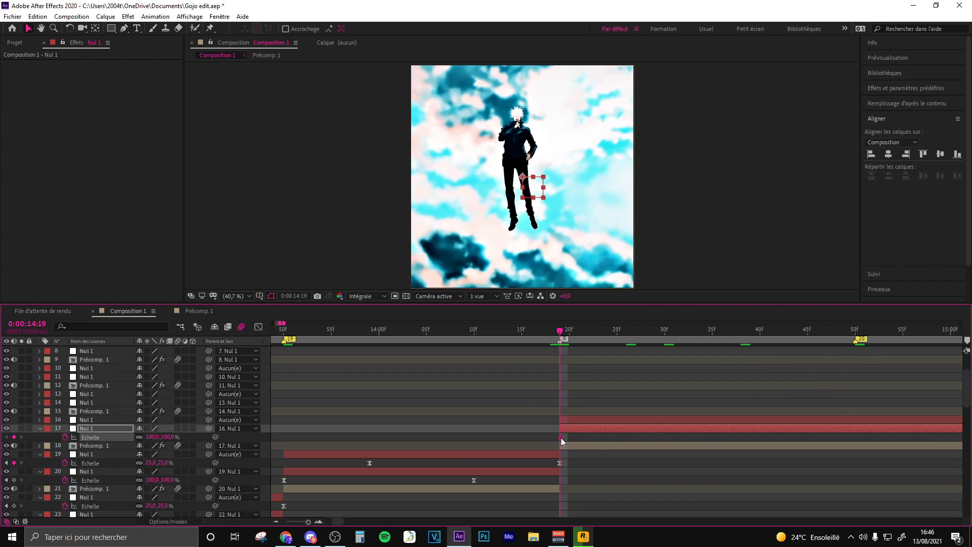
left_click_drag(561, 437, 793, 442)
left_click(152, 437)
type("500")
left_click_drag(810, 439, 539, 434)
key("F9")
- Keyframe layer 17's Position from Y about 1473 at 0:00:14:19 to 0,0 at 0:00:14:42, easy-ease the keyframes and separate the dimensions
left_click(570, 436)
left_click(565, 428)
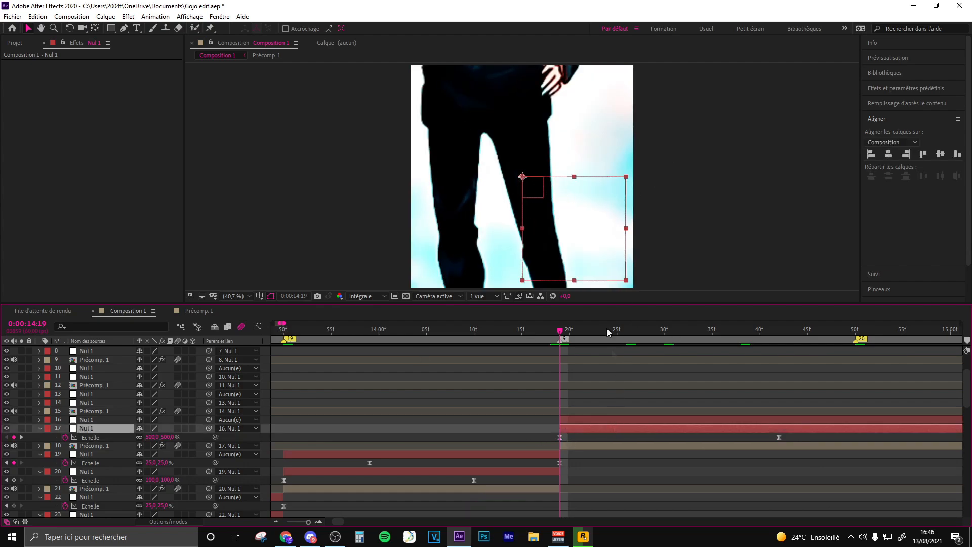
left_click(531, 329)
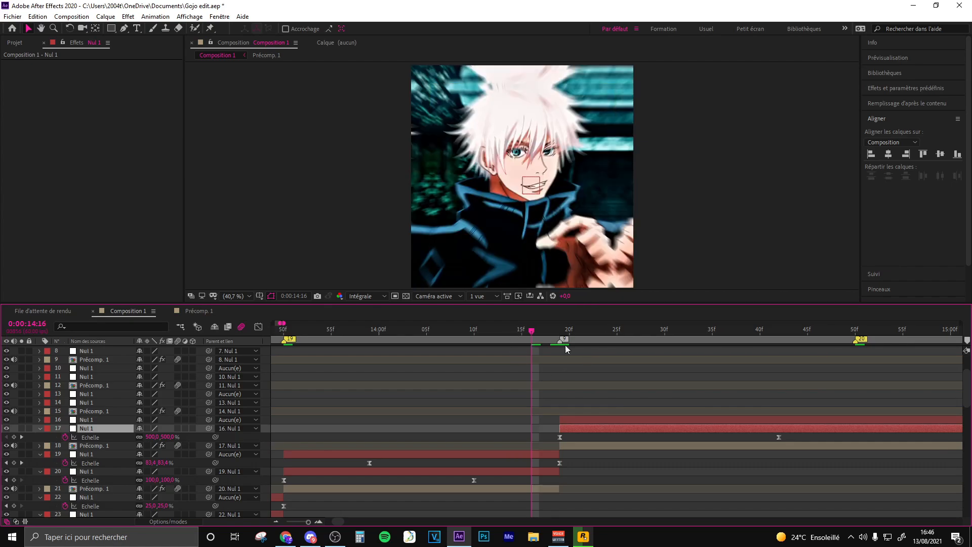
left_click(559, 333)
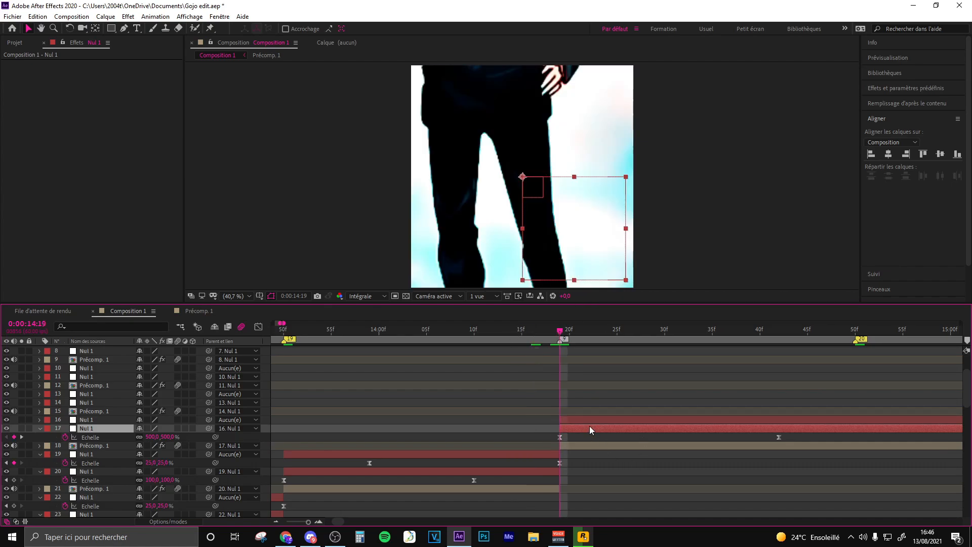
key("shift+p")
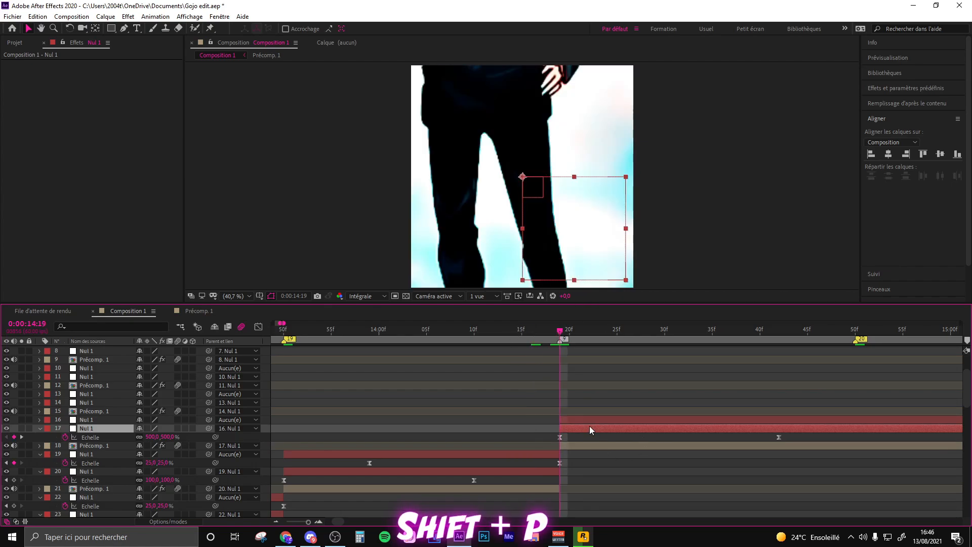
left_click_drag(747, 444, 780, 444)
left_click_drag(523, 179, 549, 480)
left_click_drag(802, 438, 543, 439)
key("F9")
right_click(103, 438)
left_click(162, 335)
- Steepen the start and flatten the end of Nul 1 layer 17's Scale curve in the value graph
left_click(560, 454)
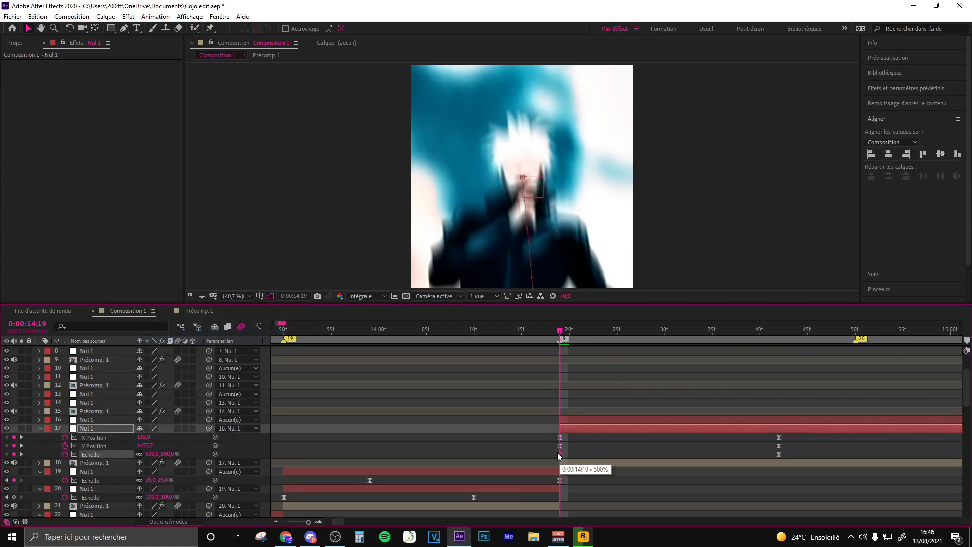
left_click(257, 326)
left_click_drag(633, 356, 566, 466)
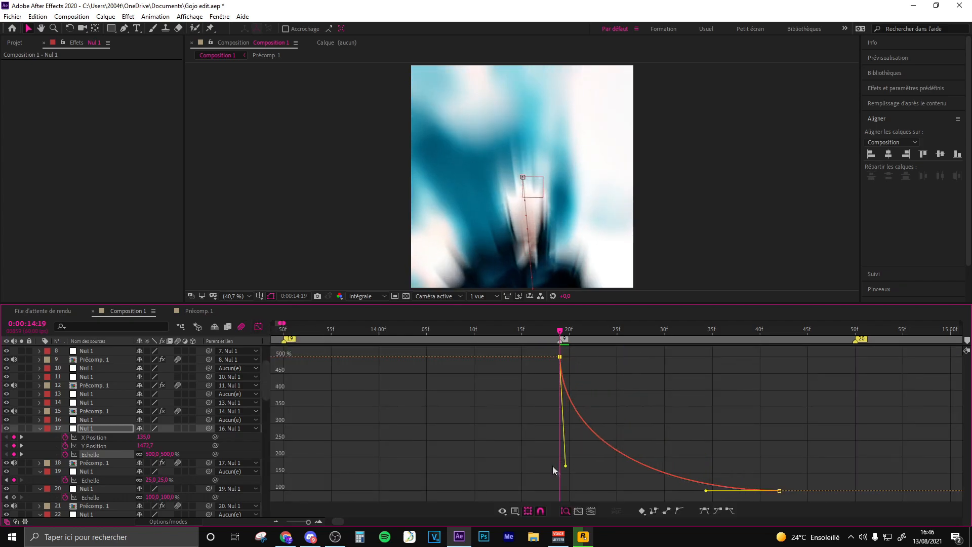
left_click_drag(707, 491, 559, 475)
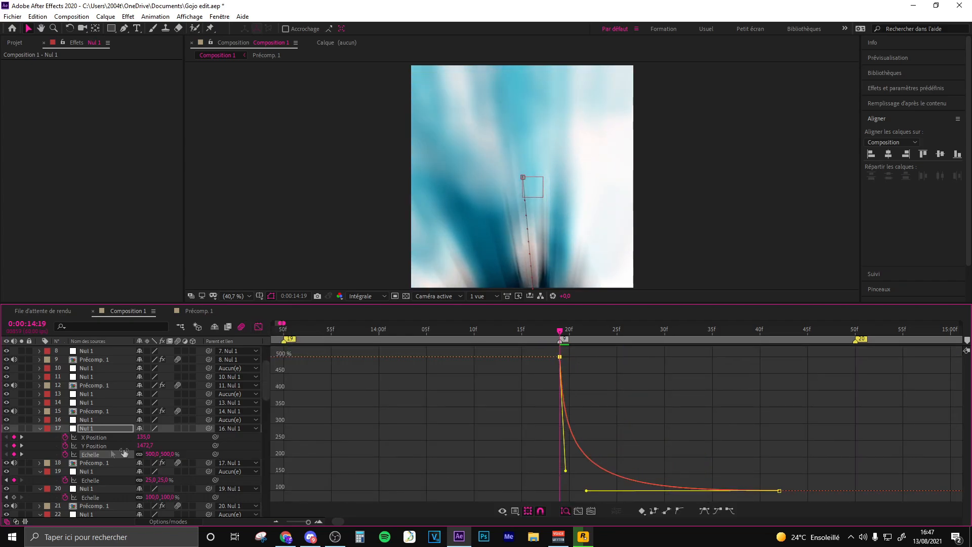
left_click(94, 437)
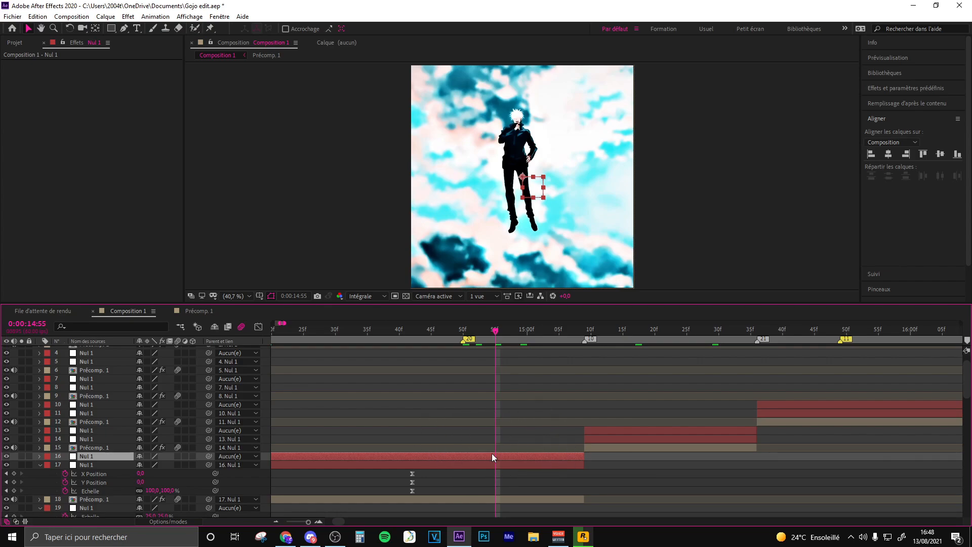
- Add Position and Scale keyframes to Nul 1 layer 16 and place them at 0:00:14:50
key("s")
key("shift+p")
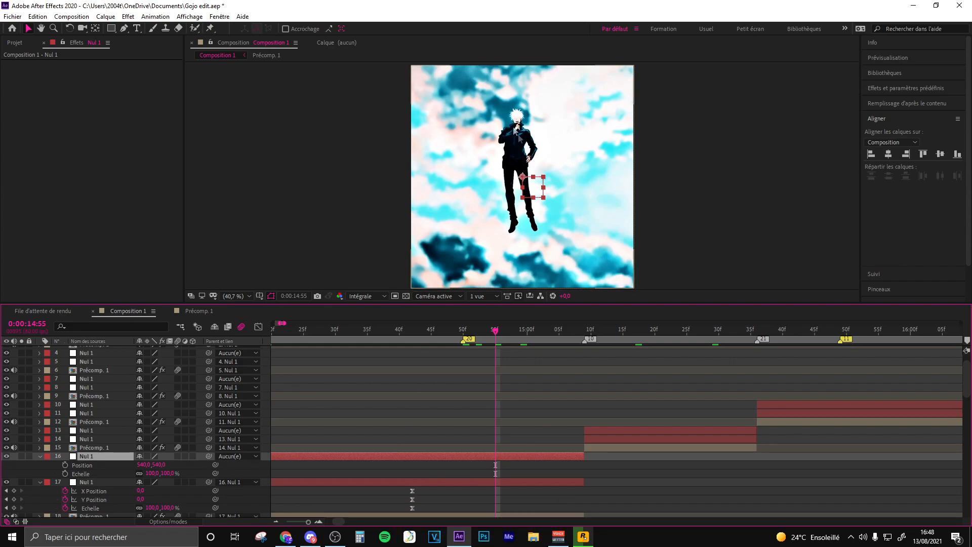
left_click(65, 465)
left_click(65, 473)
left_click_drag(496, 469, 460, 464)
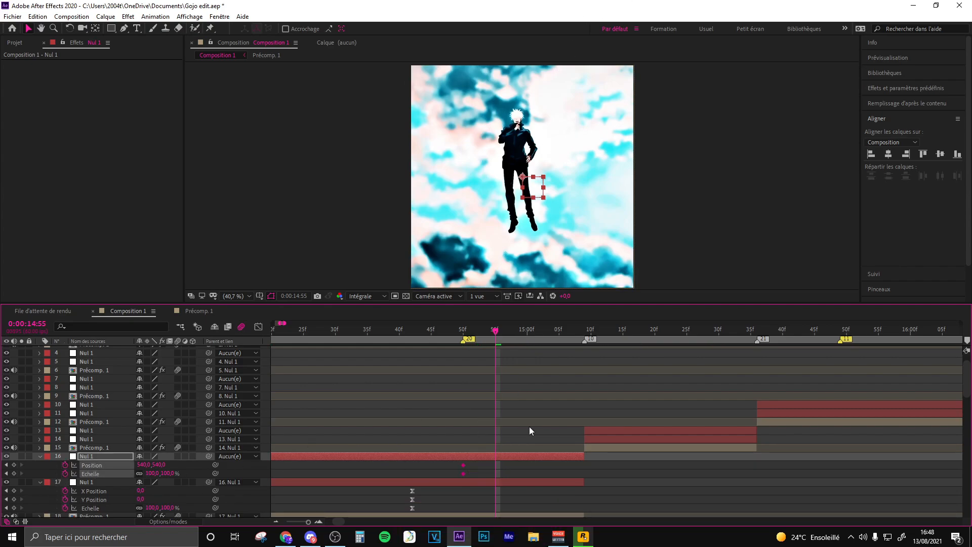
- Keyframe layer 16 at 0:00:15:09 with Scale 500% and the null moved down to frame the character's head, and easy-ease the keyframes
left_click(579, 332)
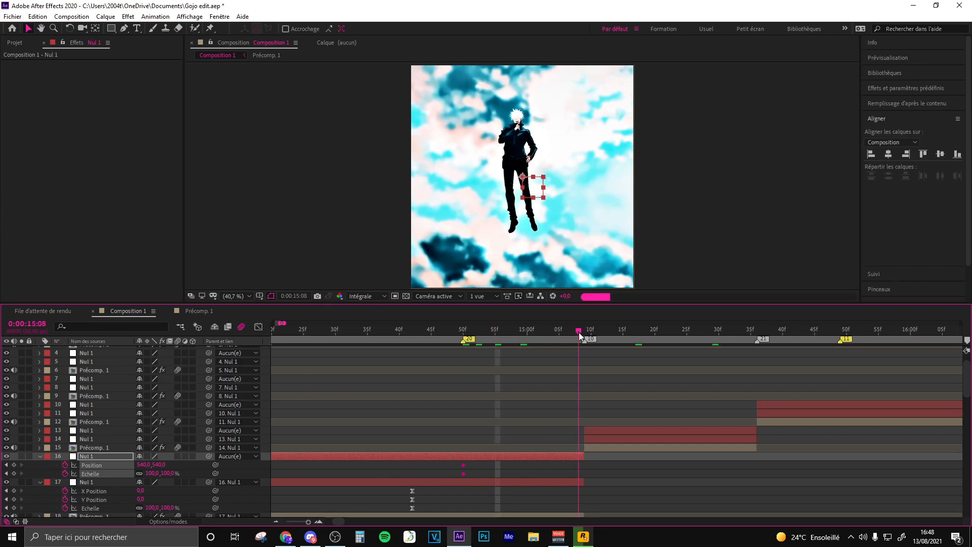
left_click(152, 473)
type("500")
key("Return")
left_click_drag(523, 176, 433, 473)
key("F9")
- Separate layer 16's Position dimensions, and flatten the start and steepen the end of its X Position curve in the value graph
right_click(100, 464)
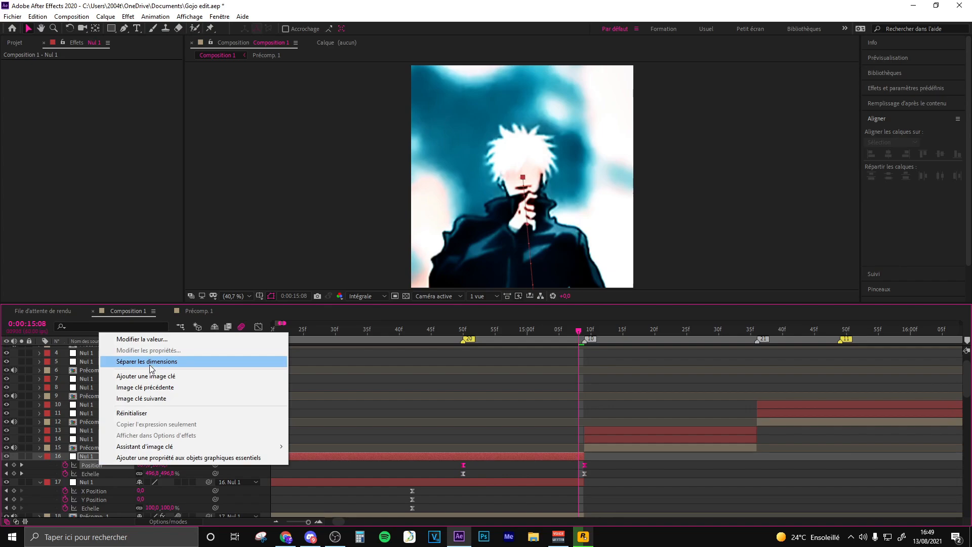
left_click(147, 361)
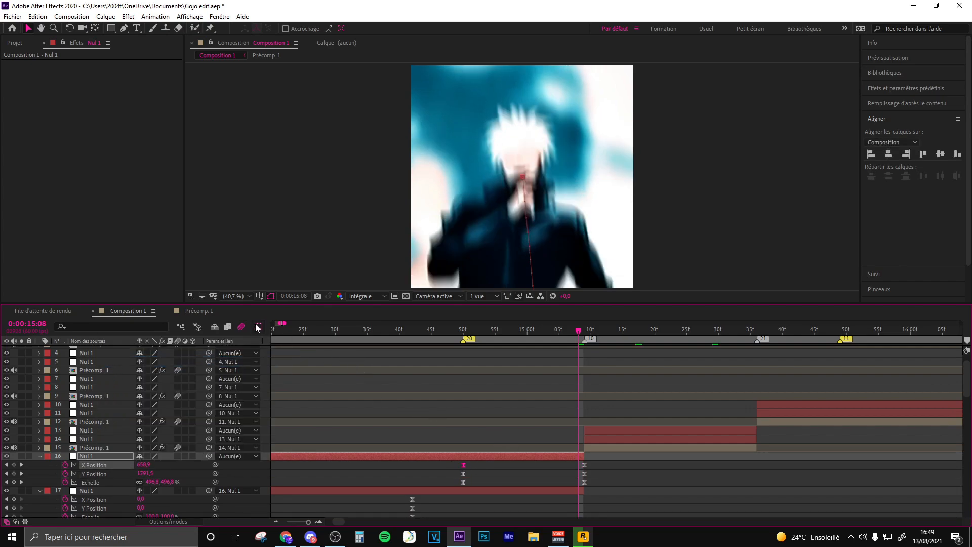
left_click(257, 328)
left_click_drag(582, 379, 581, 433)
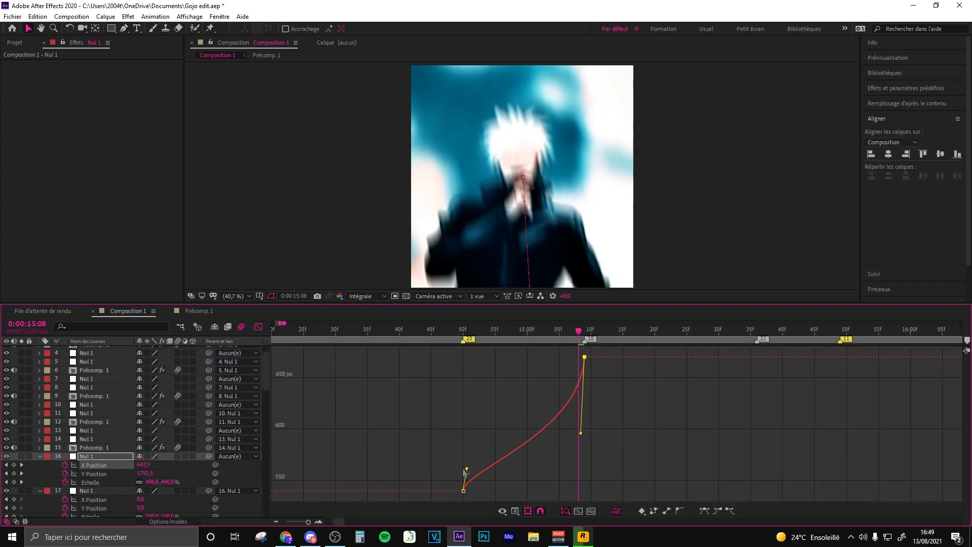
left_click_drag(466, 469, 565, 490)
- Flatten the start and steepen the end of Nul 1 layer 16's Y Position and Scale curves in the value graph
left_click(94, 474)
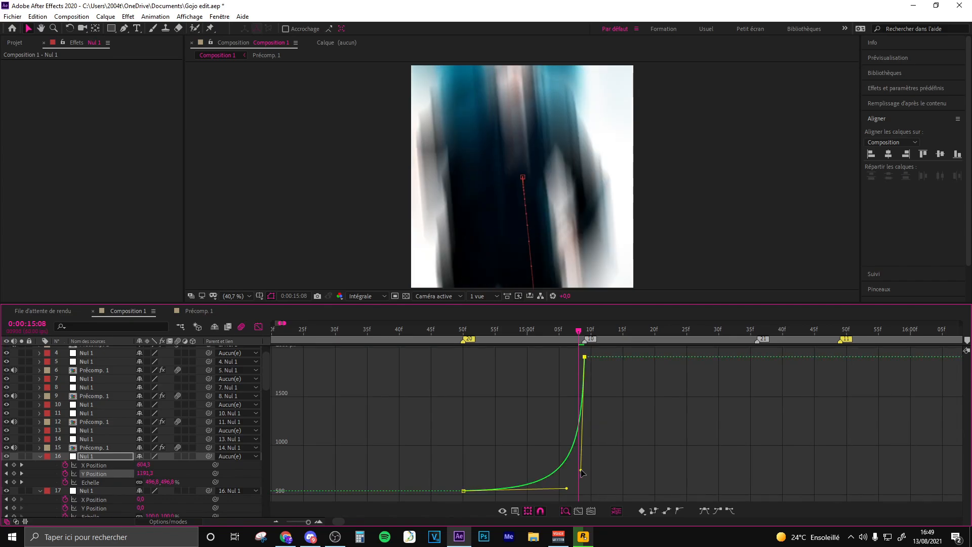
left_click(92, 482)
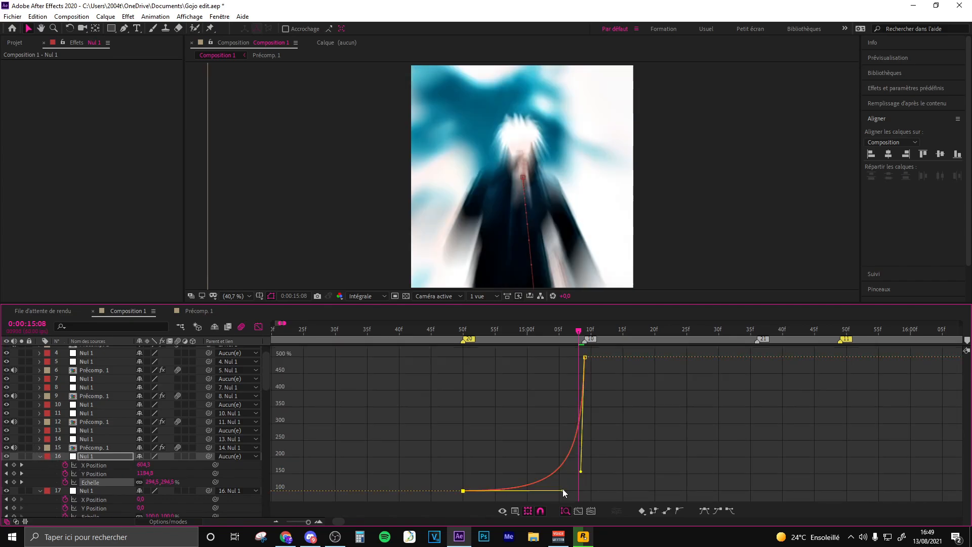
left_click_drag(563, 488, 562, 488)
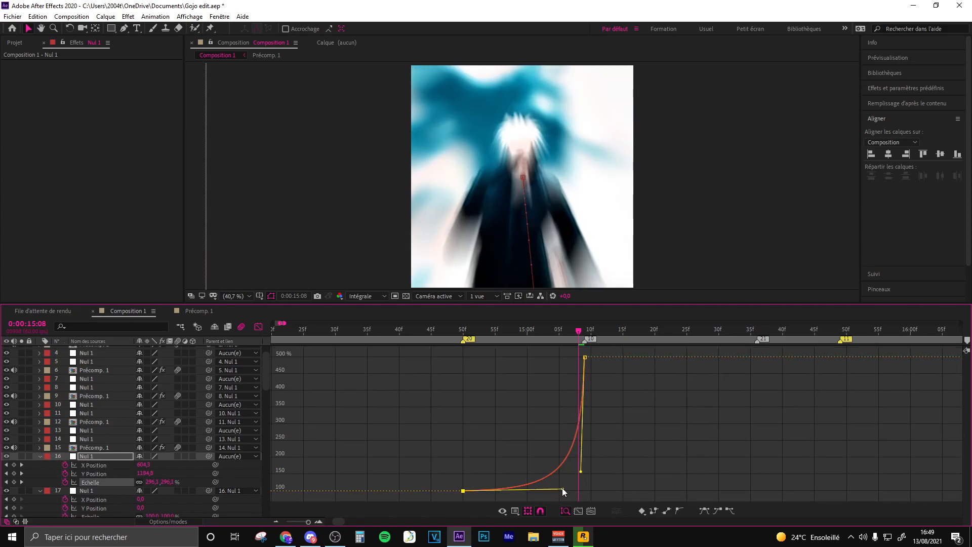
- Keyframe Nul 1 layer 14's Scale at 25% at 0:00:15:09 and 100% about 20 frames after it, and easy-ease both keyframes
left_click(621, 468)
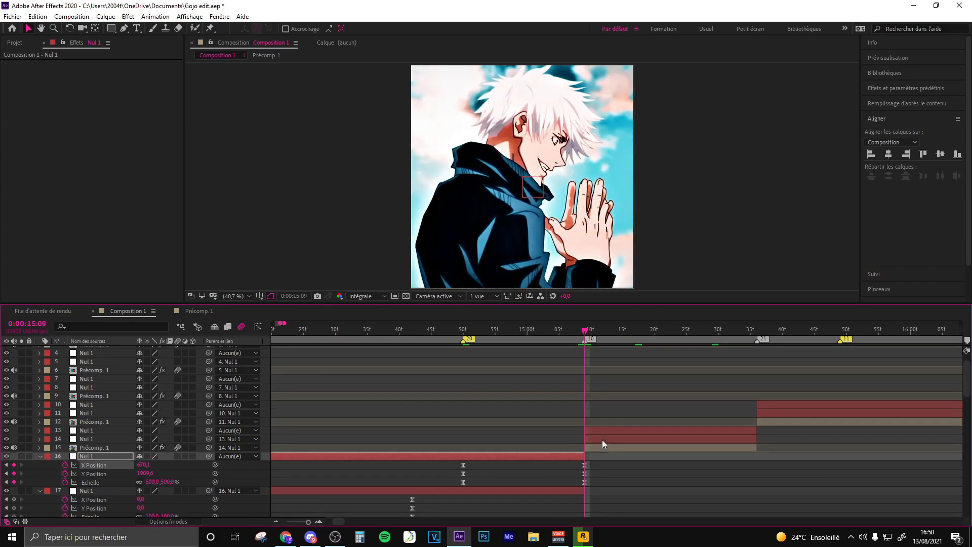
left_click(617, 440)
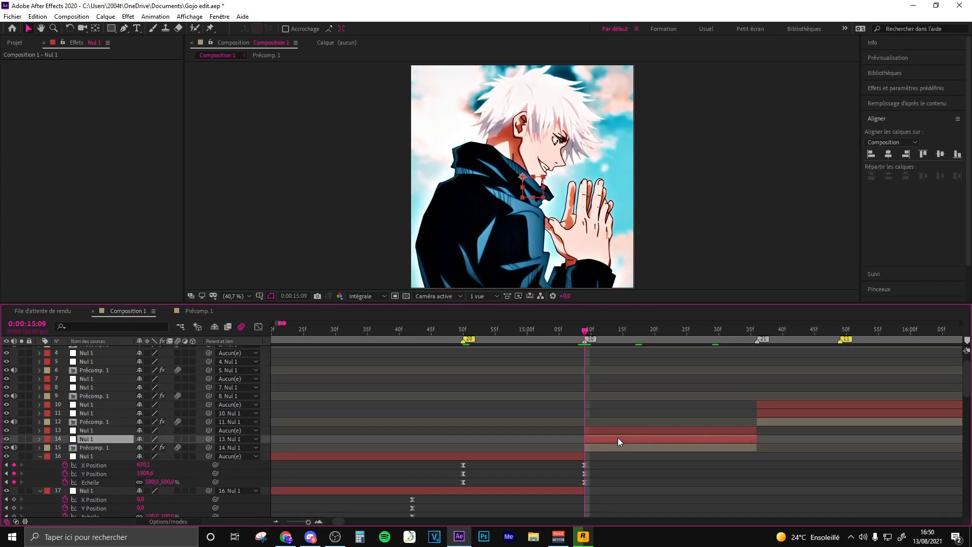
key("s")
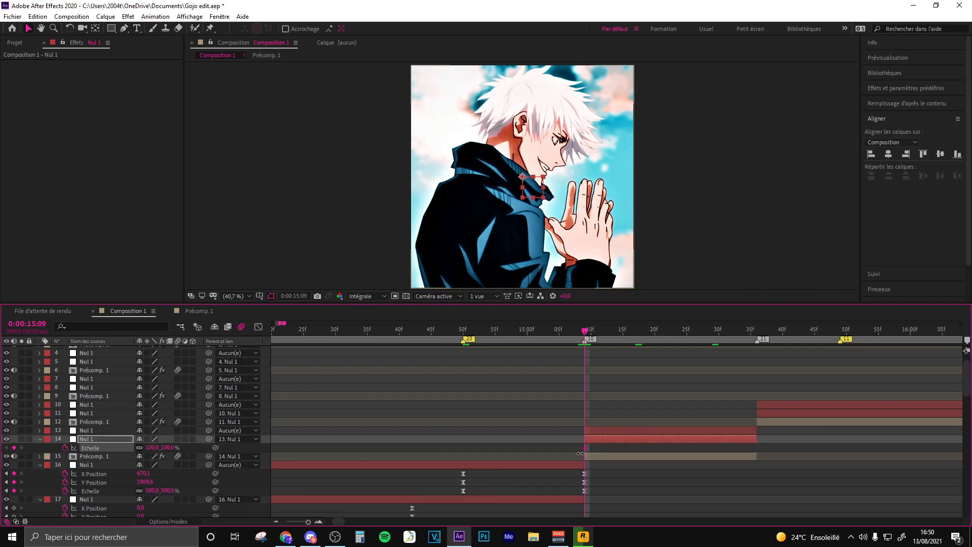
left_click(150, 447)
type("25")
key("Return")
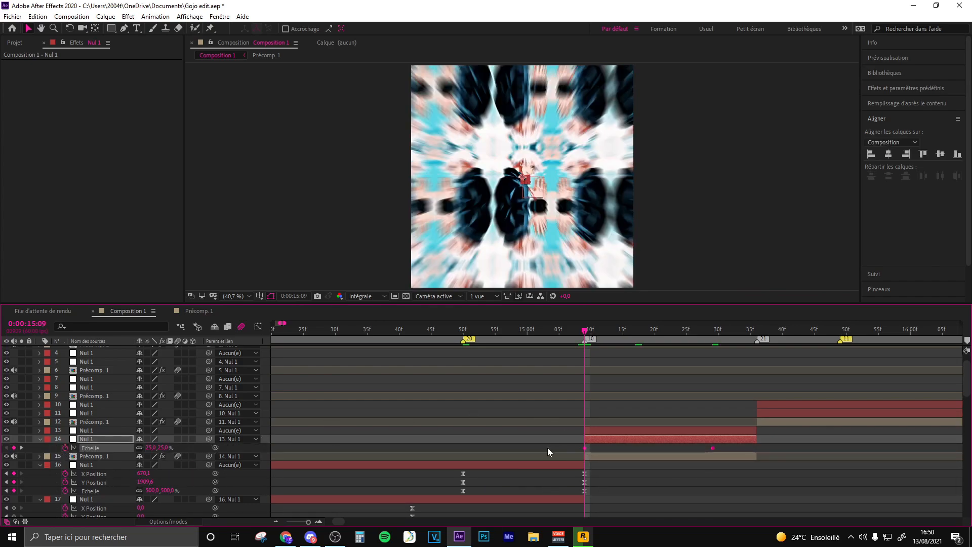
key("F9")
- Steepen the start and flatten the end of Nul 1 layer 14's Scale curve in the value graph
left_click(258, 326)
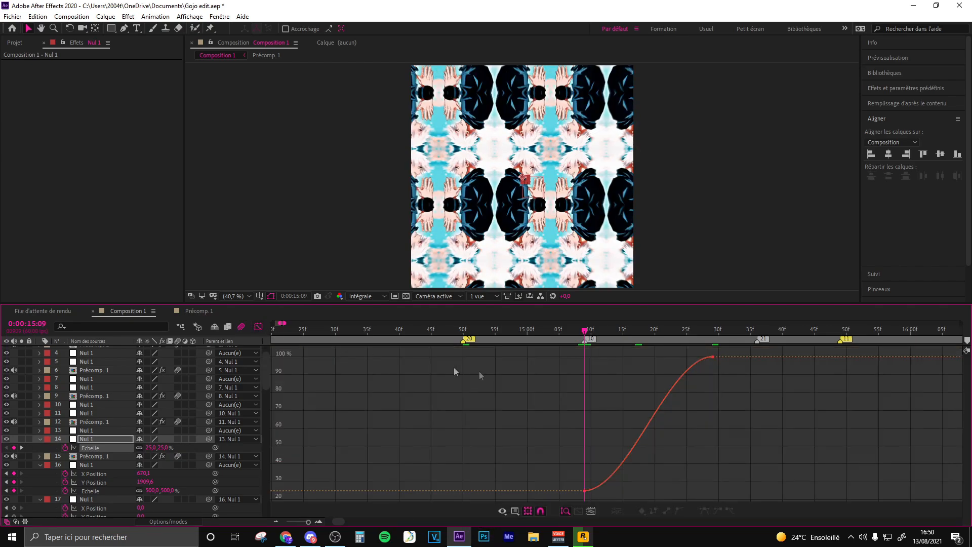
left_click(699, 368)
left_click_drag(628, 490, 564, 381)
left_click_drag(672, 358, 630, 361)
left_click(639, 403)
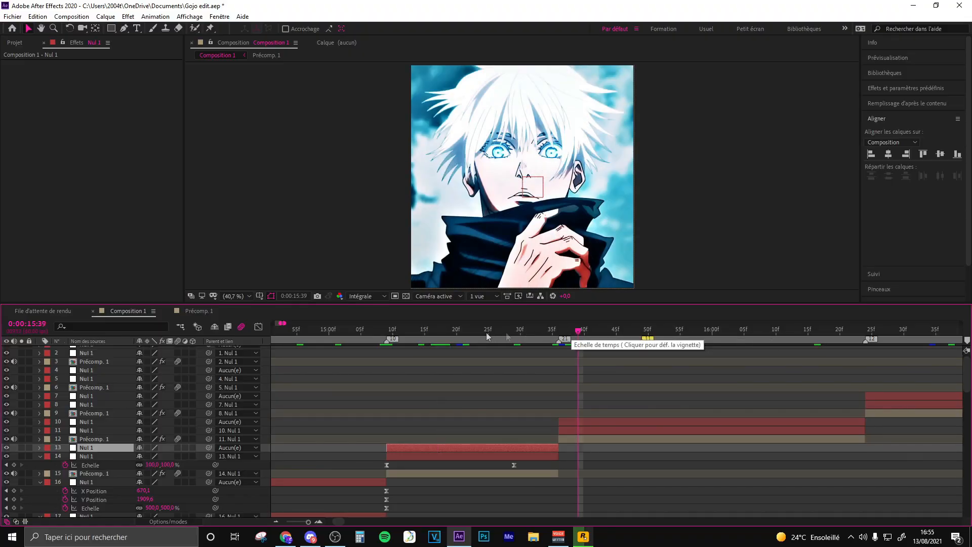
- Unparent Nul 1 layer 14, align Nul 1 layer 13 to the composition's right edge, and parent layer 14 to layer 13 again
left_click(435, 335)
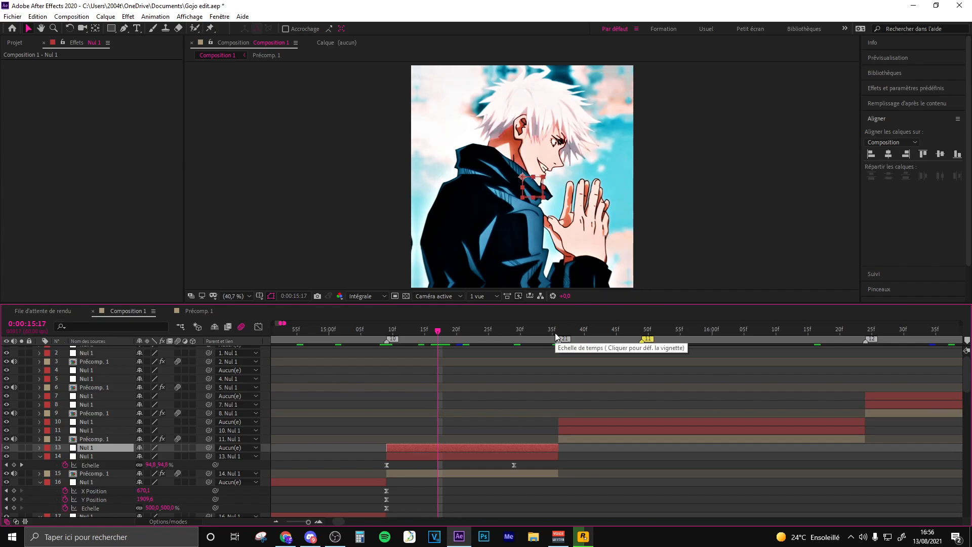
left_click(84, 456)
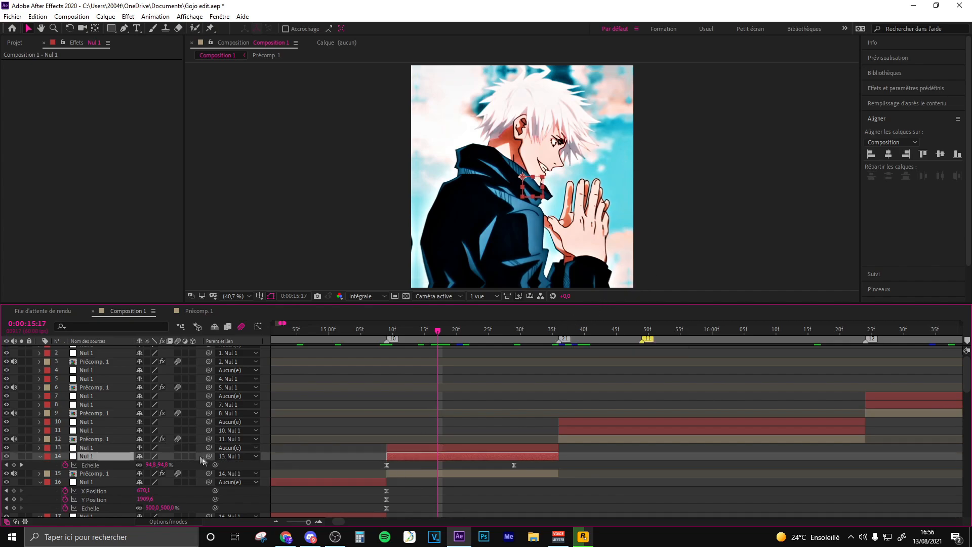
left_click(233, 454)
left_click(271, 16)
key("ctrl+Up")
left_click(905, 154)
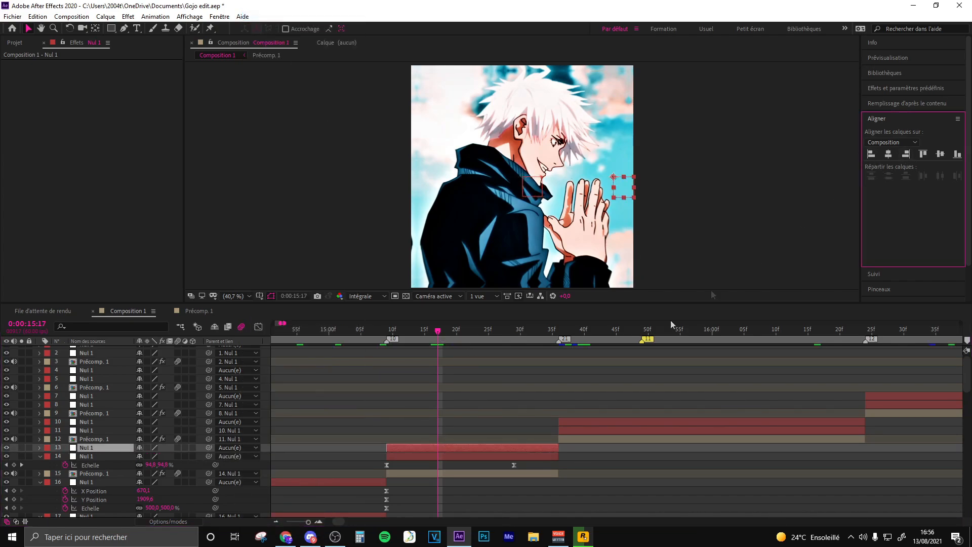
left_click_drag(209, 456, 125, 449)
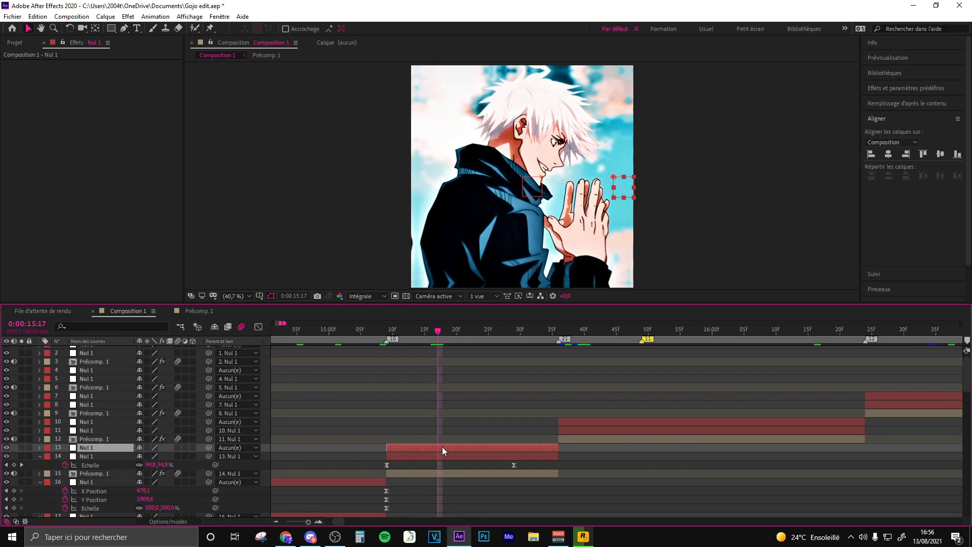
- Keyframe Nul 1 layer 13's Scale at 100% at 0:00:15:17 and 500% at the layer's end, 0:00:15:36, and easy-ease both keyframes
key("alt+shift+s")
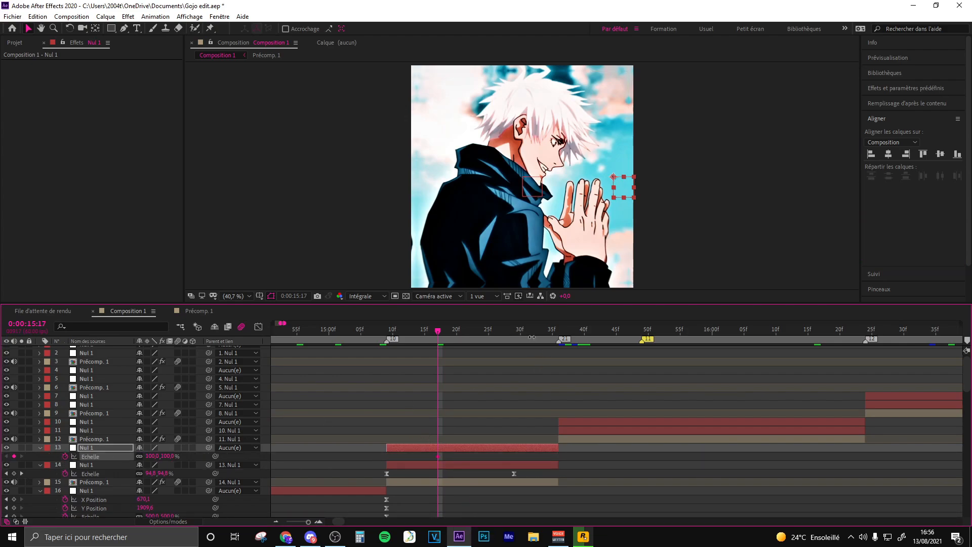
left_click(553, 330)
left_click(154, 457)
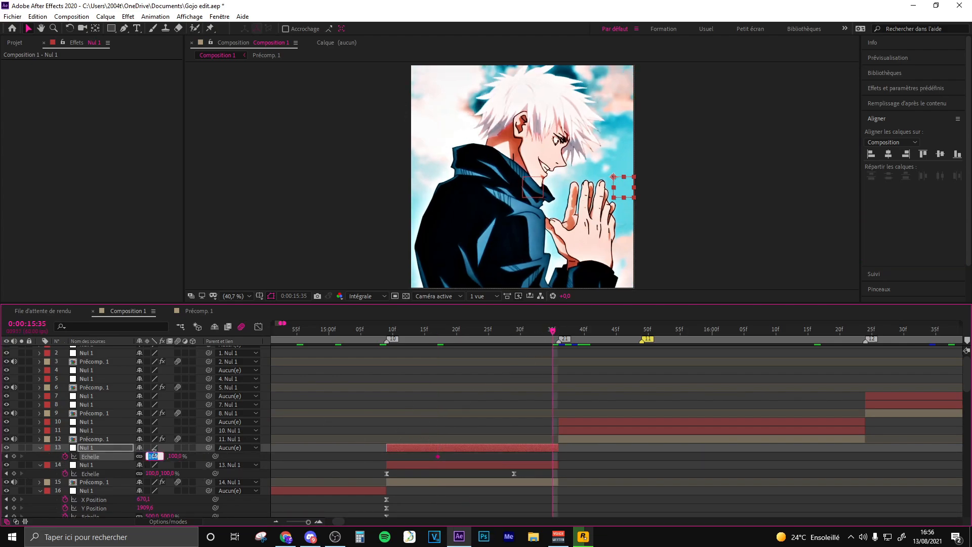
key("Return")
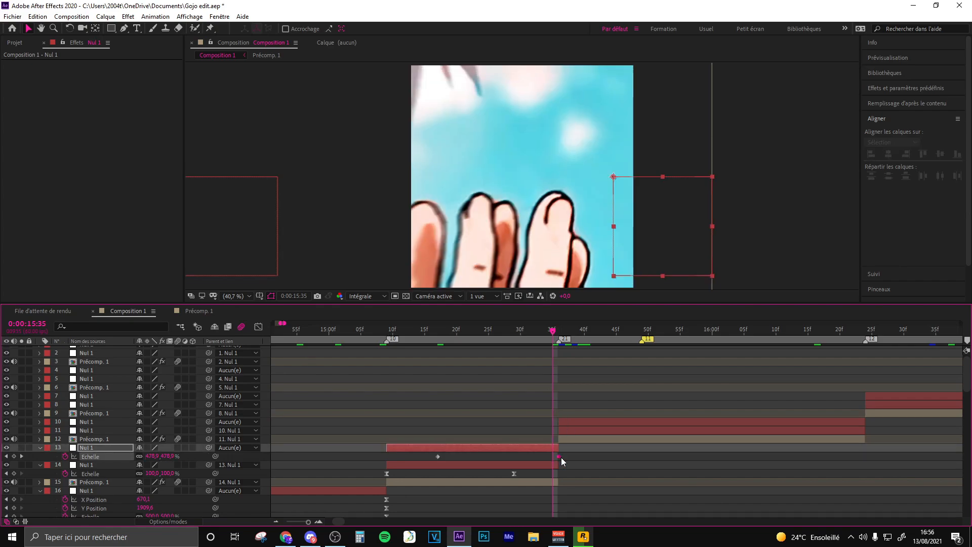
left_click_drag(577, 455, 400, 461)
key("F9")
- Flatten the start and steepen the end of Nul 1 layer 13's Scale curve in the value graph
left_click(259, 327)
left_click(558, 360)
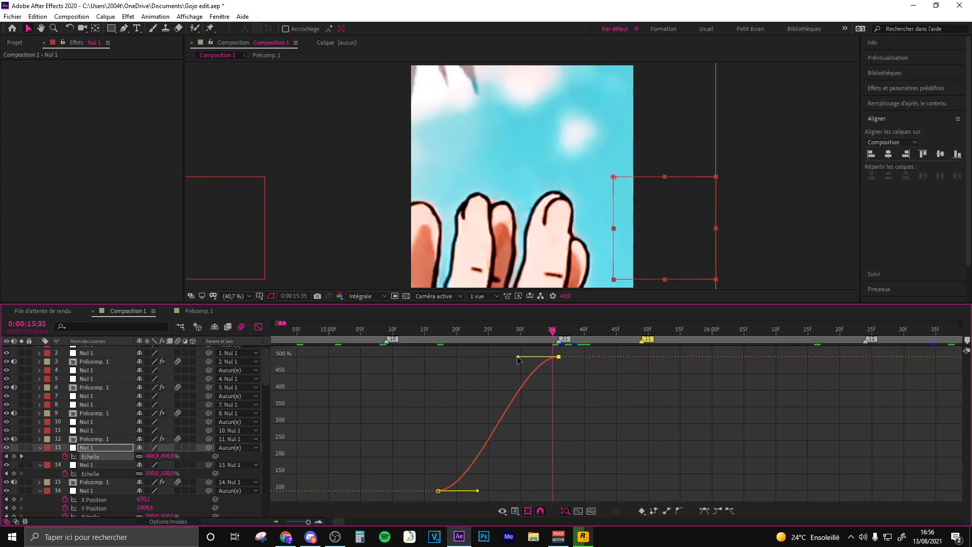
left_click_drag(518, 358, 556, 466)
left_click_drag(478, 491, 537, 490)
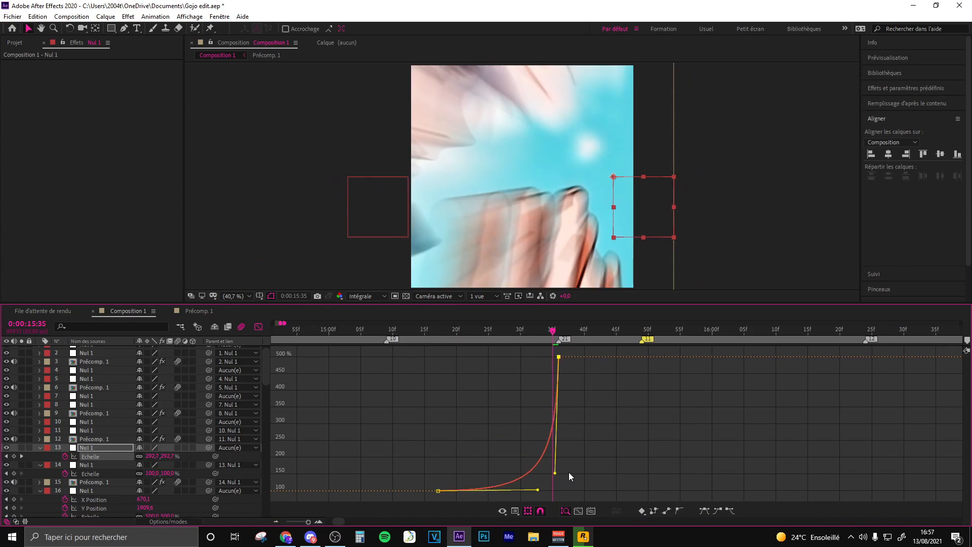
key("shift+F3")
- Go to 0:00:15:36 and set the parent of Précomp. 1 layer 12 and Nul 1 layer 11 to Aucun(e)
key("Page_Down")
left_click(584, 439)
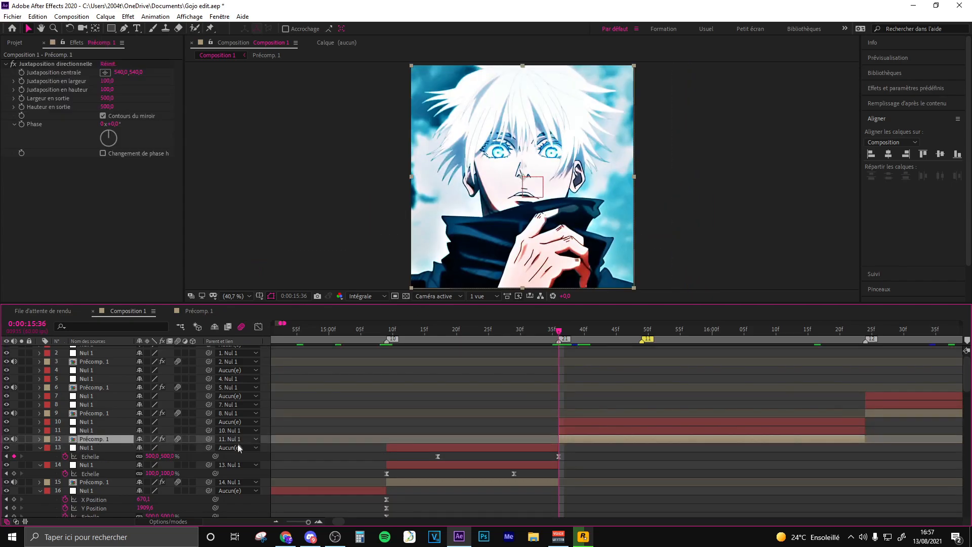
left_click(230, 439)
left_click(273, 16)
left_click(572, 434)
left_click(231, 431)
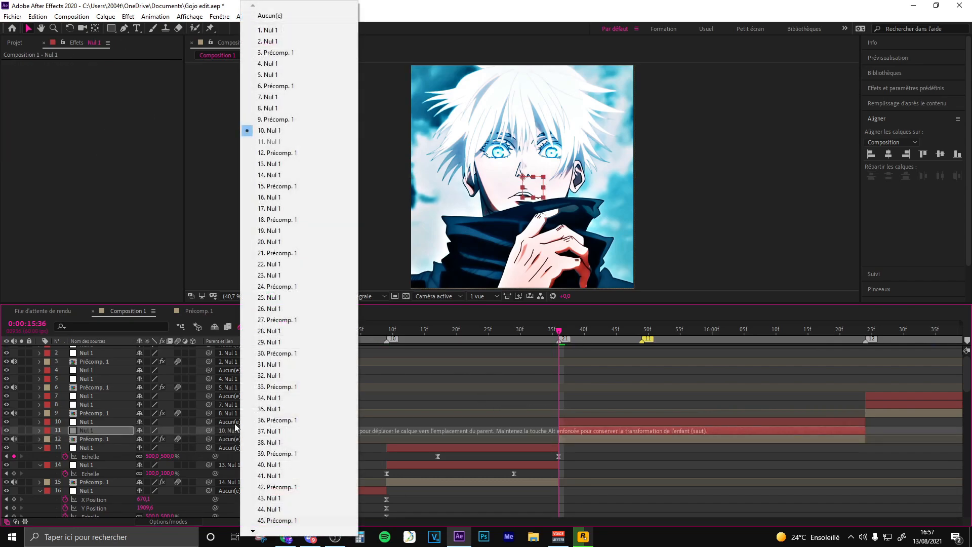
left_click(272, 15)
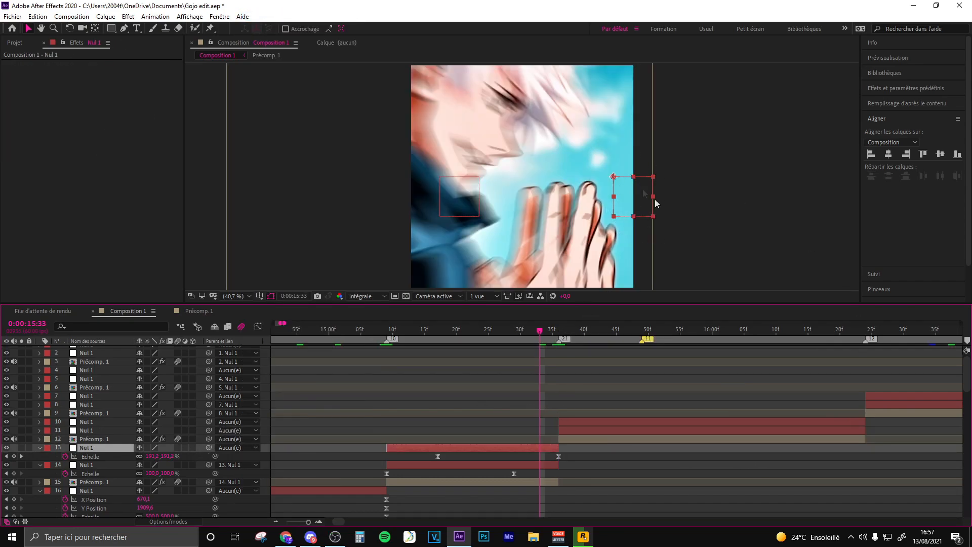
- Align Nul 1 layer 11 to the composition's right edge, then parent layer 12 to layer 11 and layer 11 to layer 10
left_click(558, 330)
left_click(579, 428)
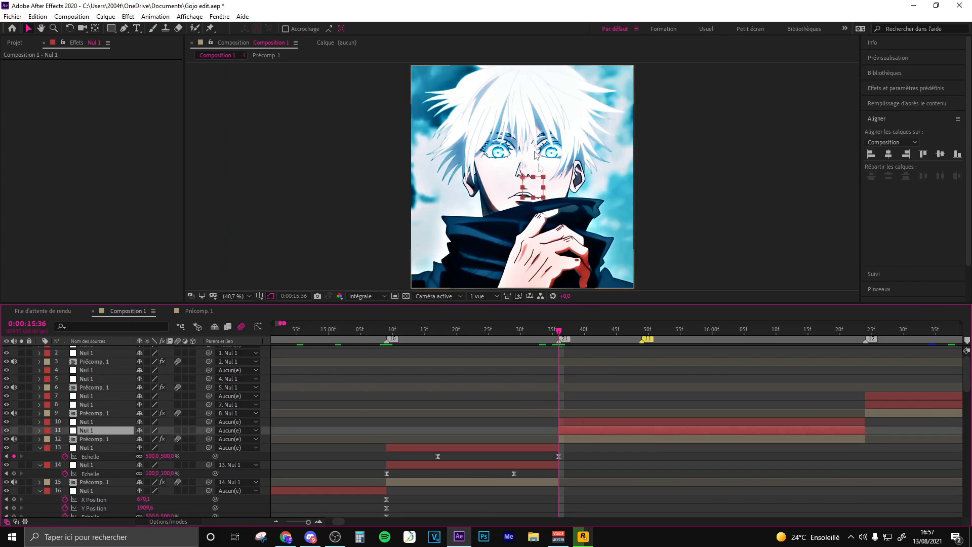
left_click(590, 439)
left_click_drag(208, 439, 92, 424)
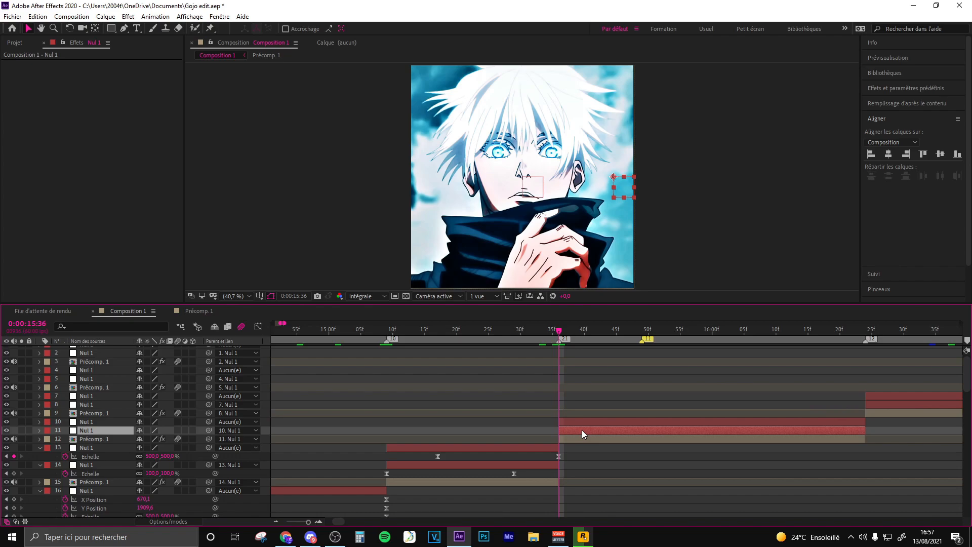
- Keyframe Nul 1 layer 11's Scale at 25% at 0:00:15:36 and 100% about 20 frames after it, and easy-ease both keyframes
key("alt+shift+s")
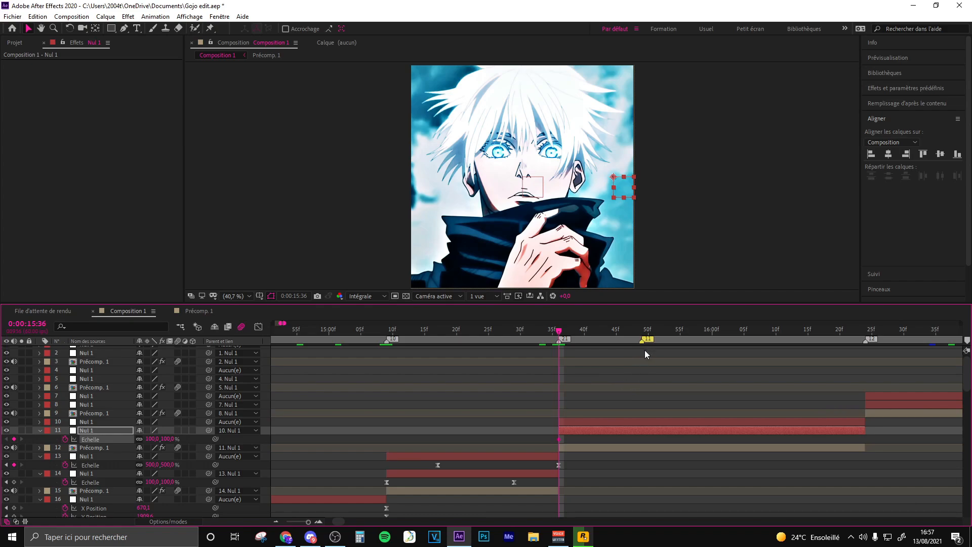
left_click_drag(573, 462, 433, 467)
left_click_drag(553, 436, 681, 440)
left_click(153, 438)
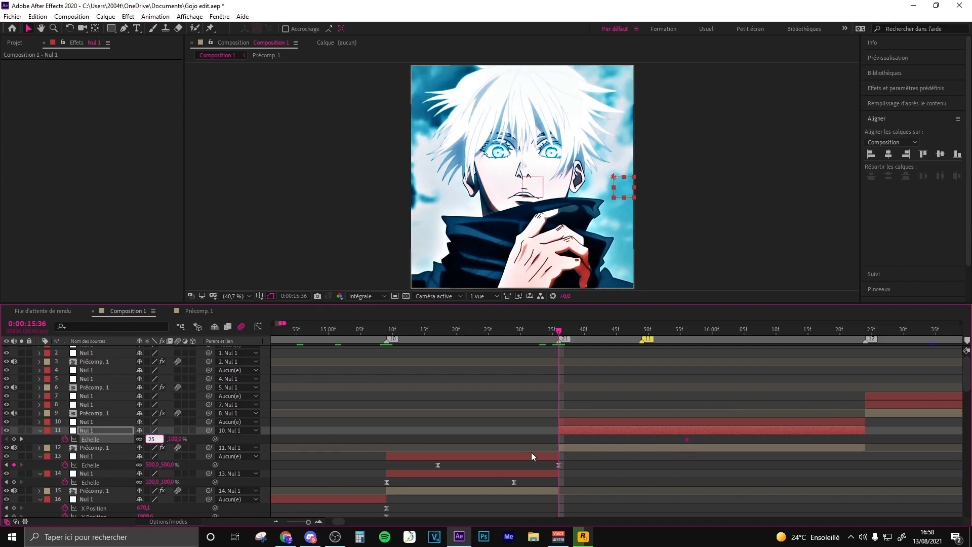
key("Return")
key("F9")
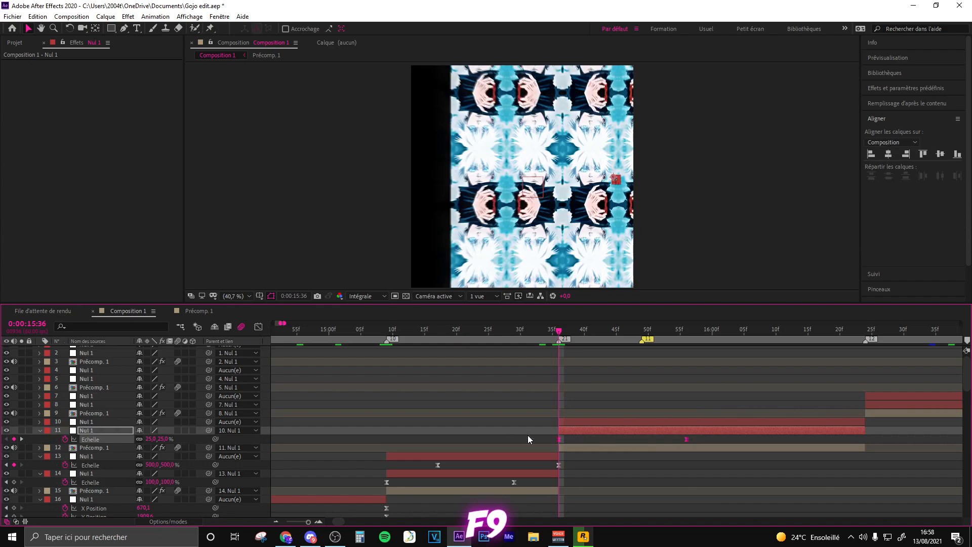
- Steepen the start and flatten the end of Nul 1 layer 11's Scale curve in the value graph
key("shift+F3")
left_click(686, 357)
left_click_drag(602, 490, 527, 380)
left_click_drag(644, 357, 580, 357)
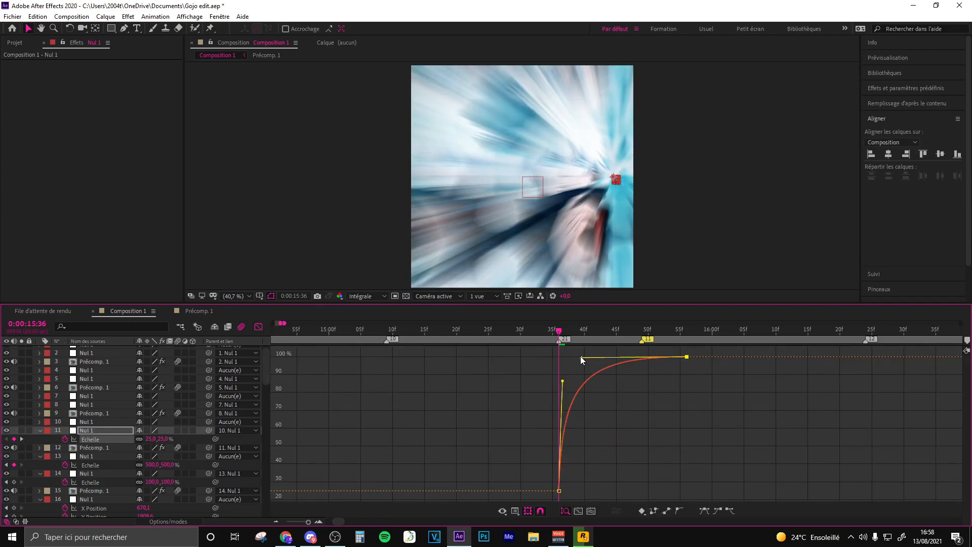
left_click(655, 413)
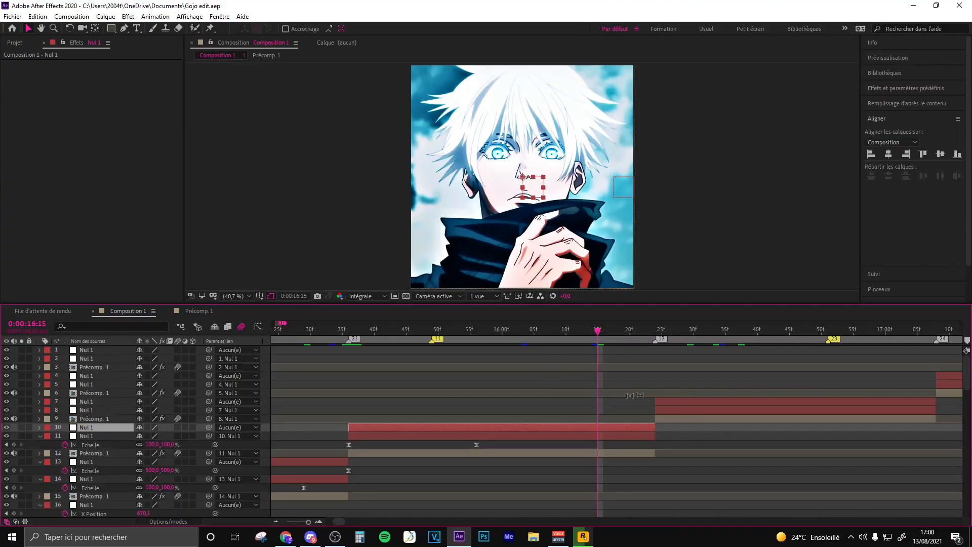
- Unparent Nul 1 layer 11, align Nul 1 layer 10 to the composition's left edge, and parent layer 11 to layer 10 again
left_click(692, 331)
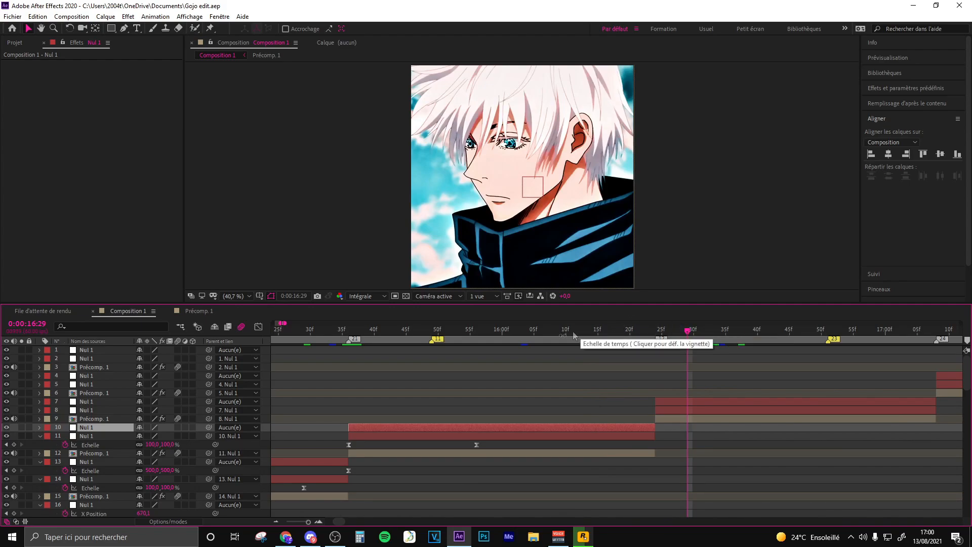
left_click(435, 334)
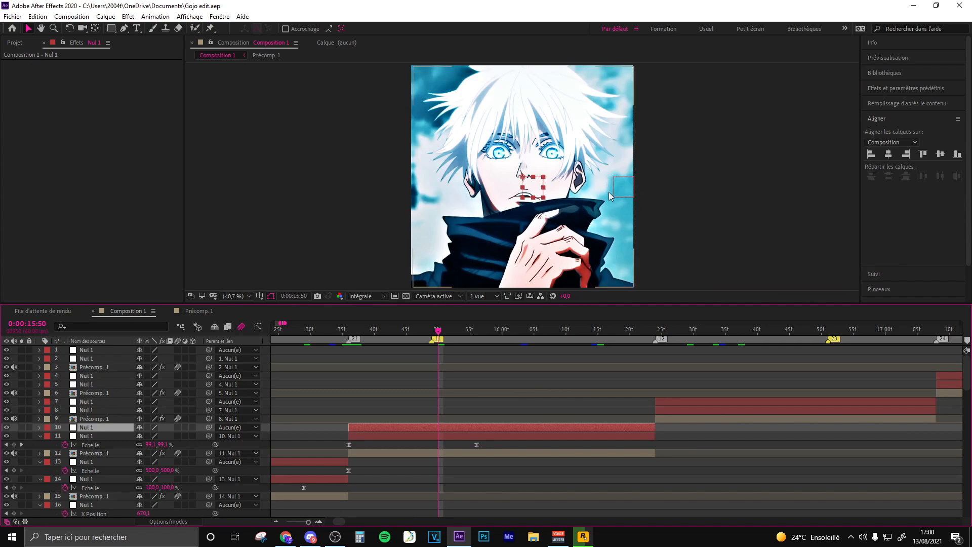
left_click(231, 436)
left_click(287, 18)
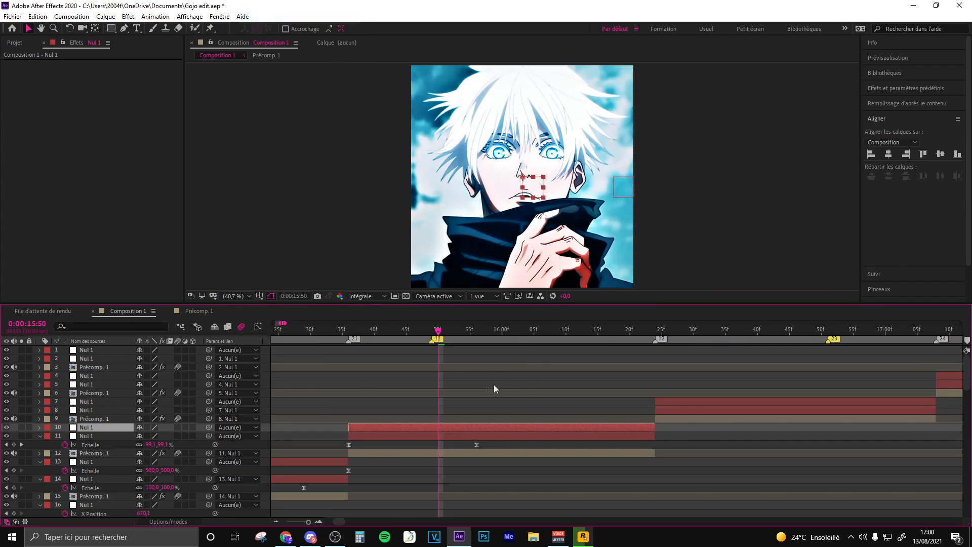
left_click(871, 154)
left_click_drag(209, 436, 96, 429)
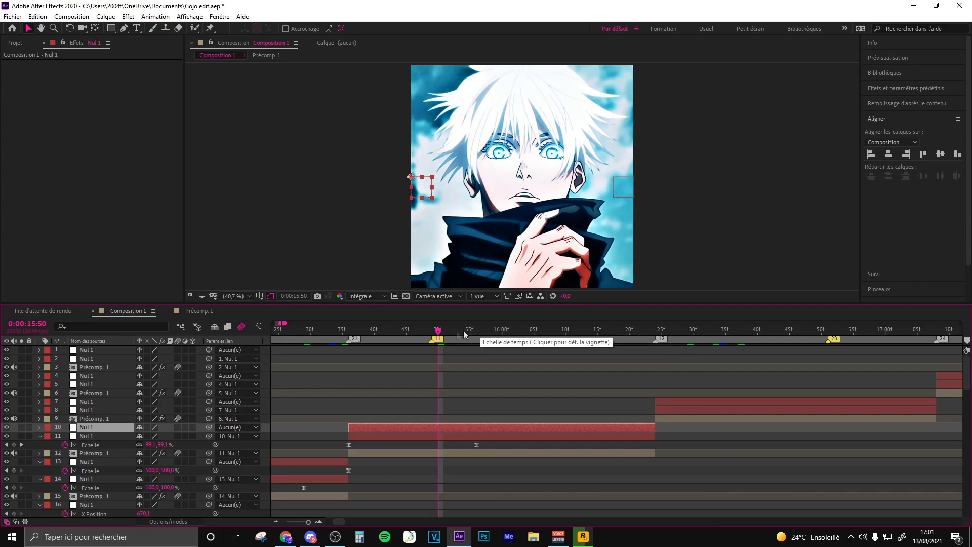
- Keyframe Nul 1 layer 10's Scale at 100% at 0:00:15:59 and 500% at the layer's end, 0:00:16:24, and easy-ease both keyframes
left_click(498, 330)
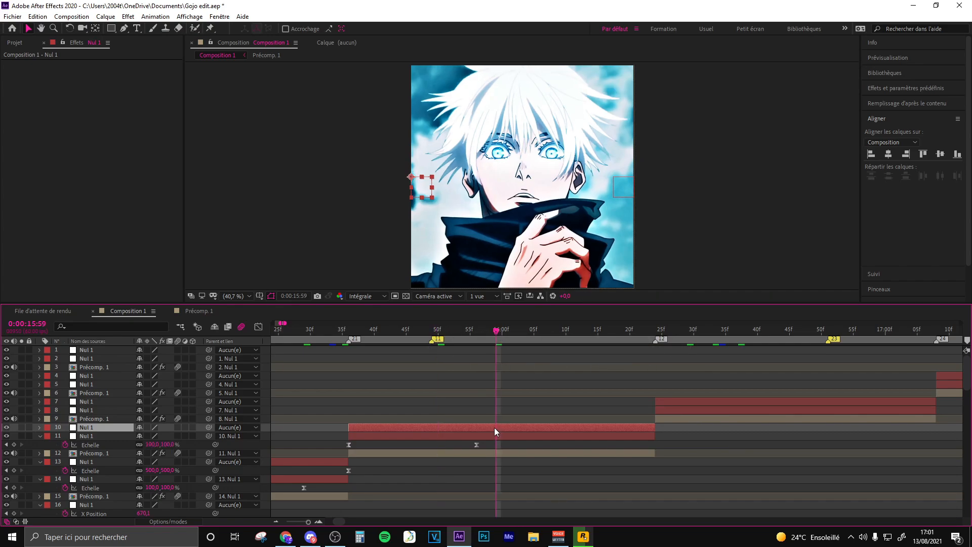
key("s")
left_click(65, 436)
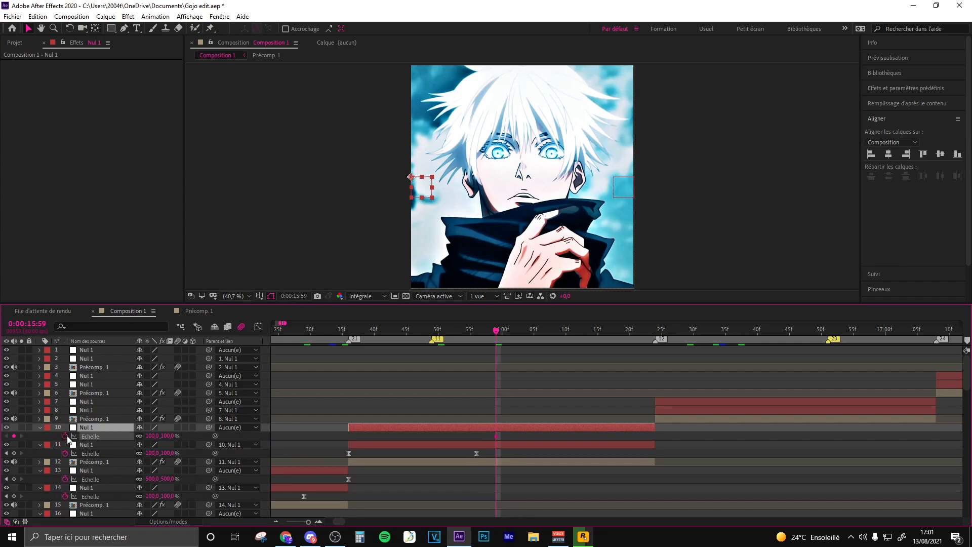
left_click(649, 332)
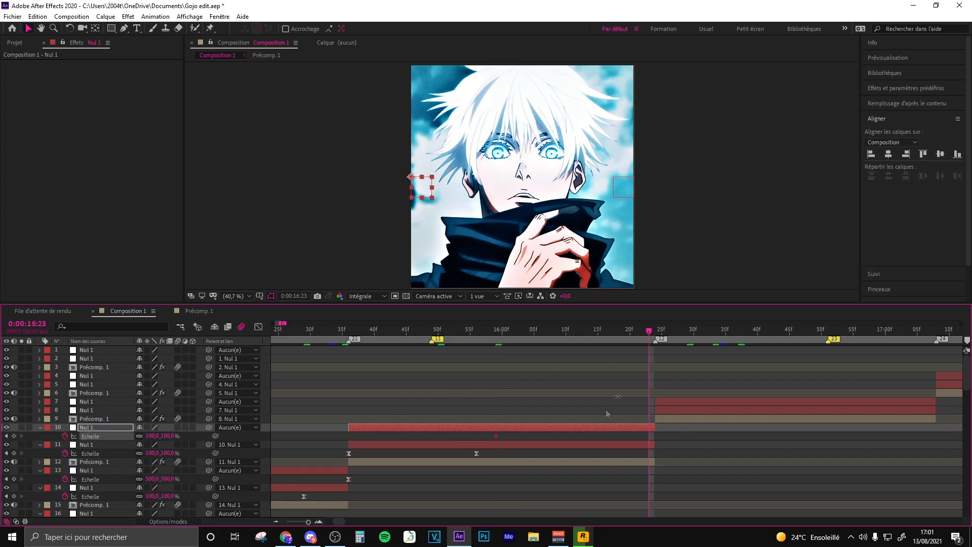
left_click(152, 435)
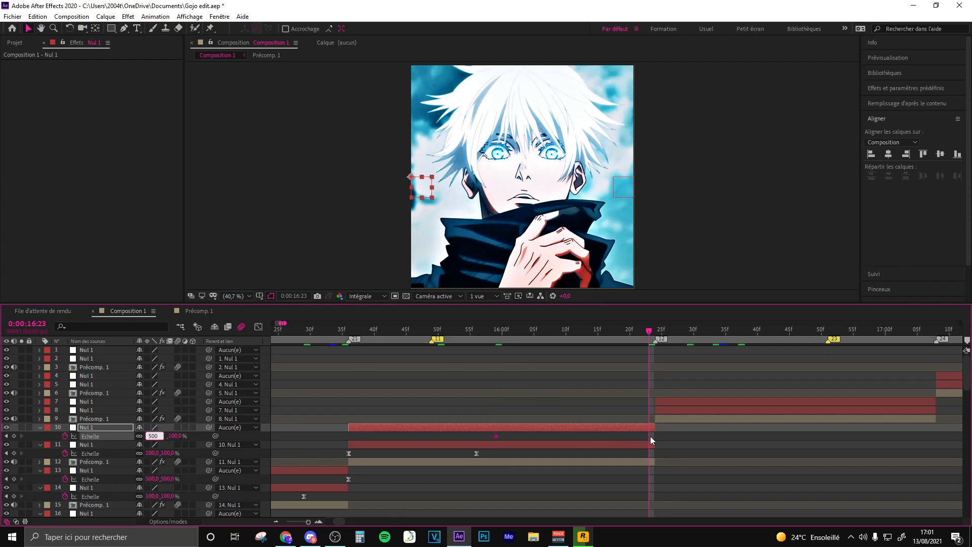
type("484")
key("Return")
left_click_drag(669, 436, 469, 439)
key("F9")
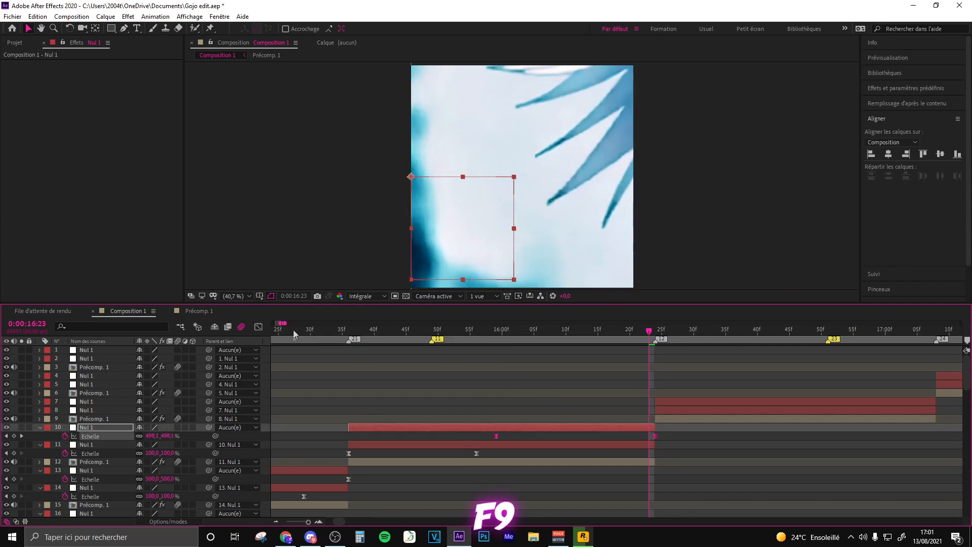
- Flatten the start and steepen the end of Nul 1 layer 10's Scale curve in the value graph, and go to 0:00:16:24
left_click(258, 327)
left_click(499, 490)
left_click_drag(543, 490, 630, 491)
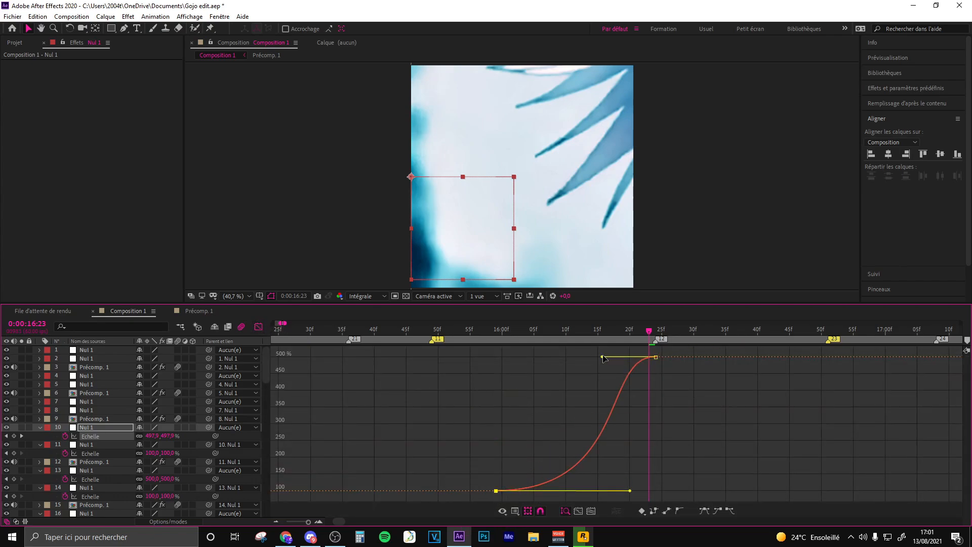
left_click_drag(603, 358, 668, 472)
left_click(655, 478)
left_click_drag(747, 399, 607, 415)
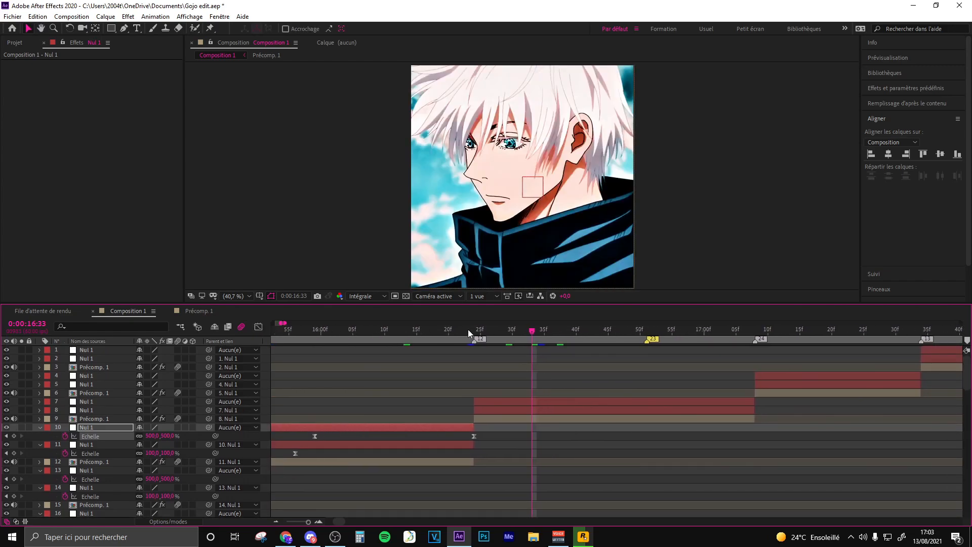
left_click(475, 332)
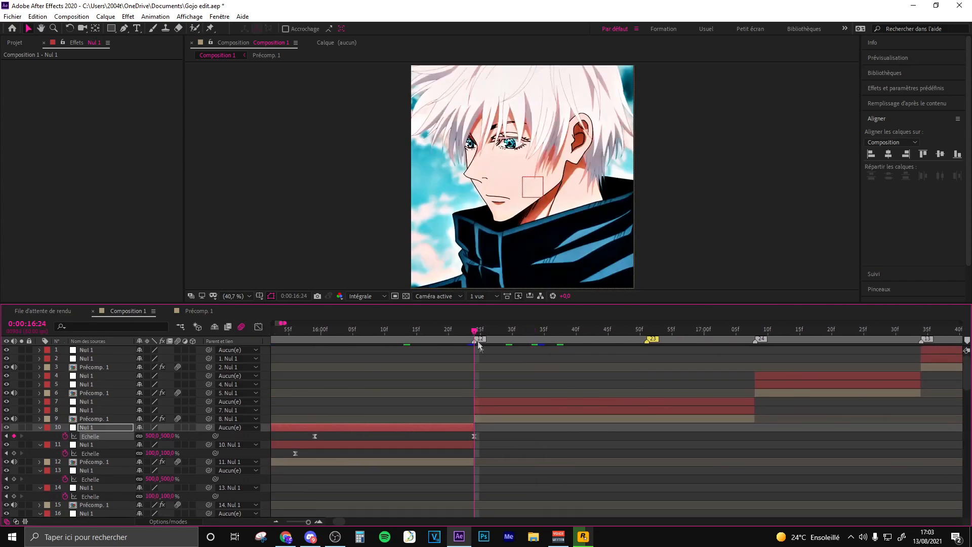
- Unparent layers 8 and 9, align Nul 1 layer 8 to the composition's left edge, and re-parent layer 9 to 8 and layer 8 to 7
left_click(478, 410)
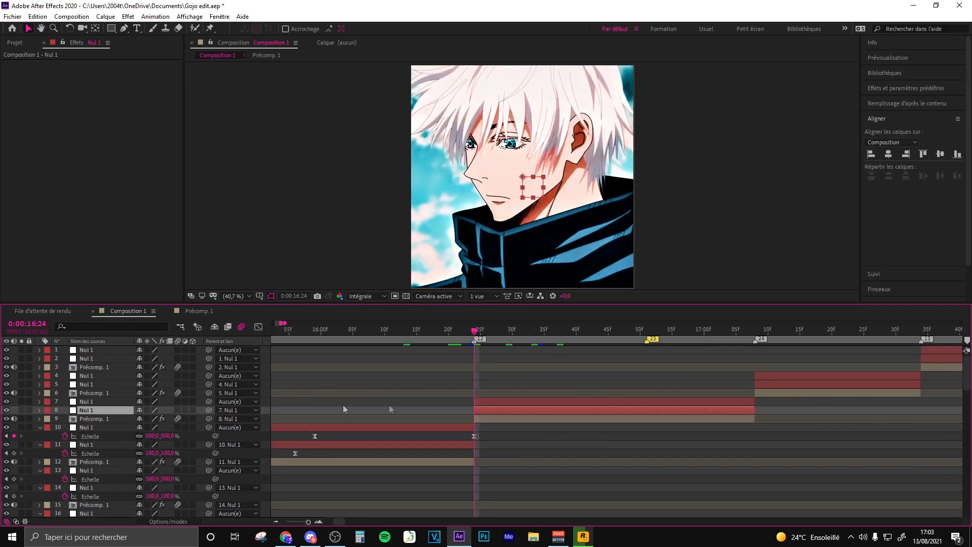
left_click(231, 419)
left_click(283, 16)
left_click(249, 412)
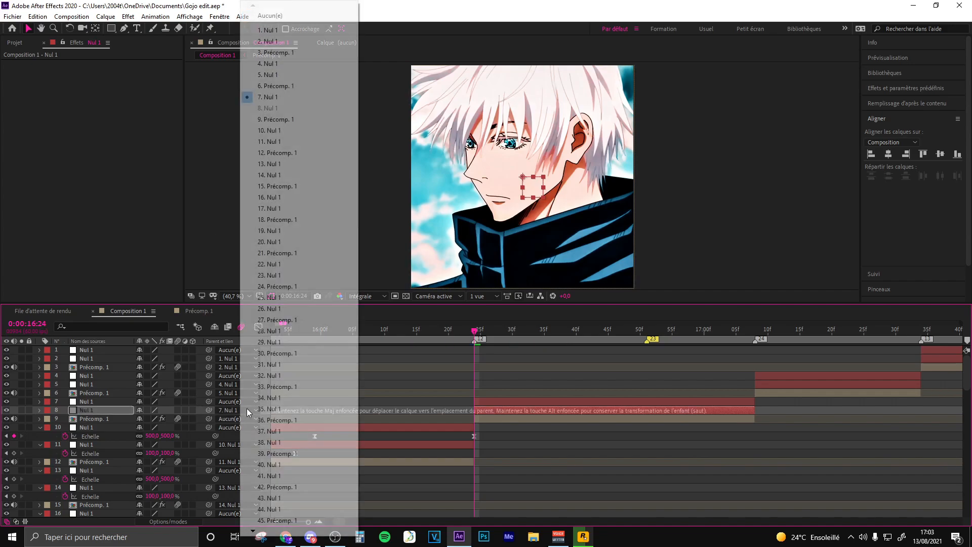
left_click(273, 16)
left_click(871, 154)
left_click_drag(208, 419, 83, 401)
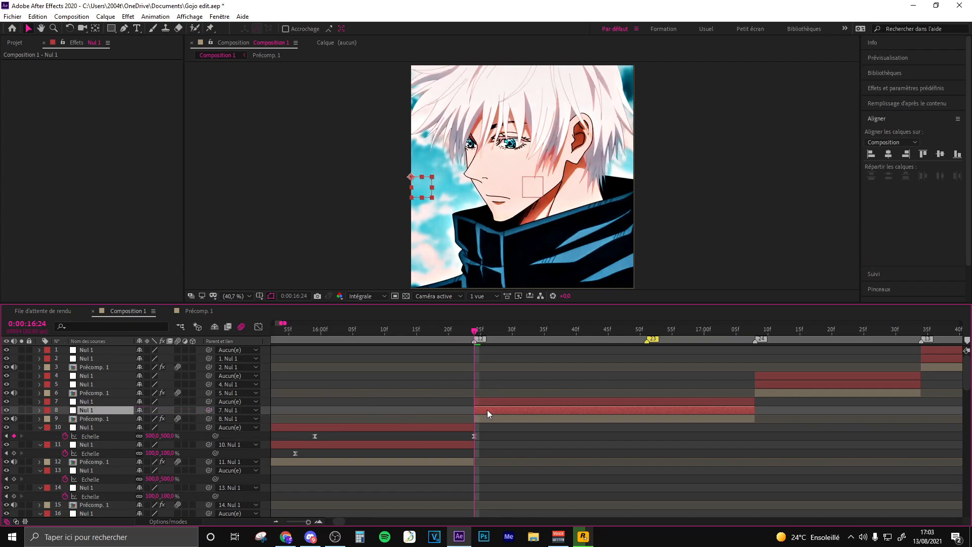
- Keyframe Nul 1 layer 8's Scale at 25% at 0:00:16:24 and 100% at about 0:00:16:56, and easy-ease both keyframes
key("s")
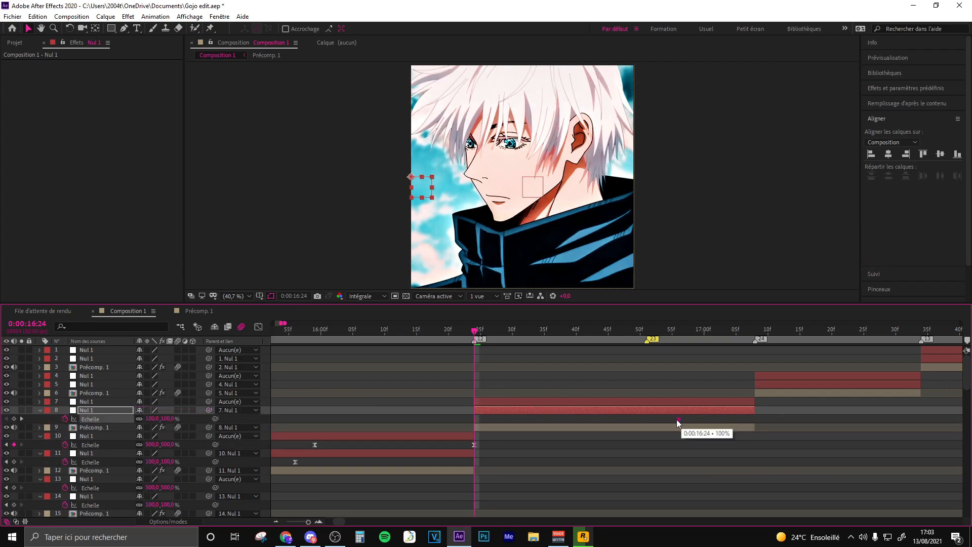
left_click(153, 419)
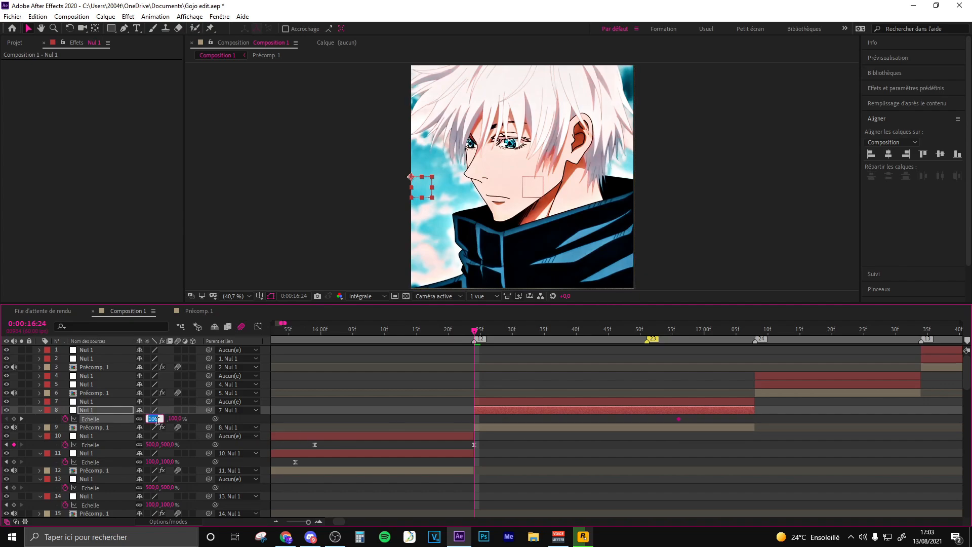
key("Return")
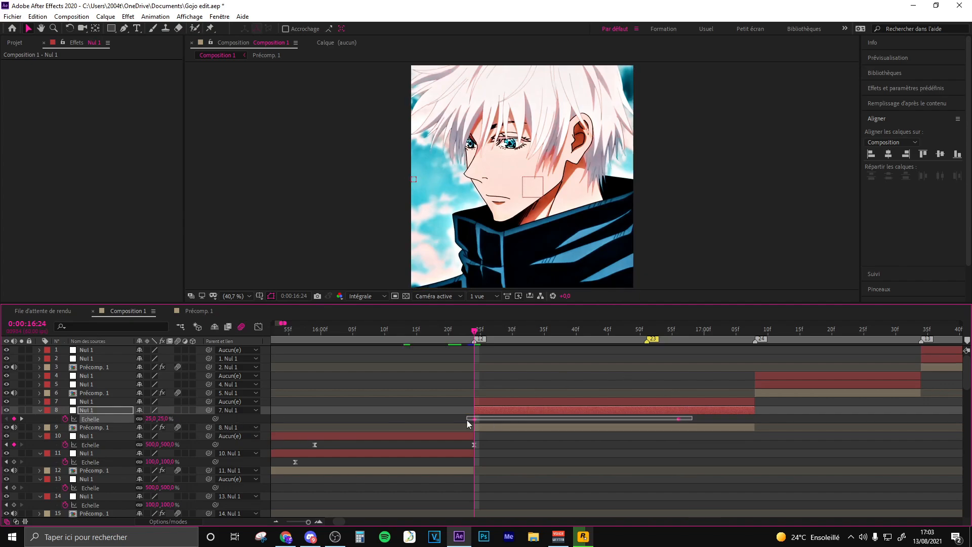
key("F9")
- Steepen the start and flatten the end of Nul 1 layer 8's Scale curve in the value graph
left_click(258, 326)
left_click(679, 358)
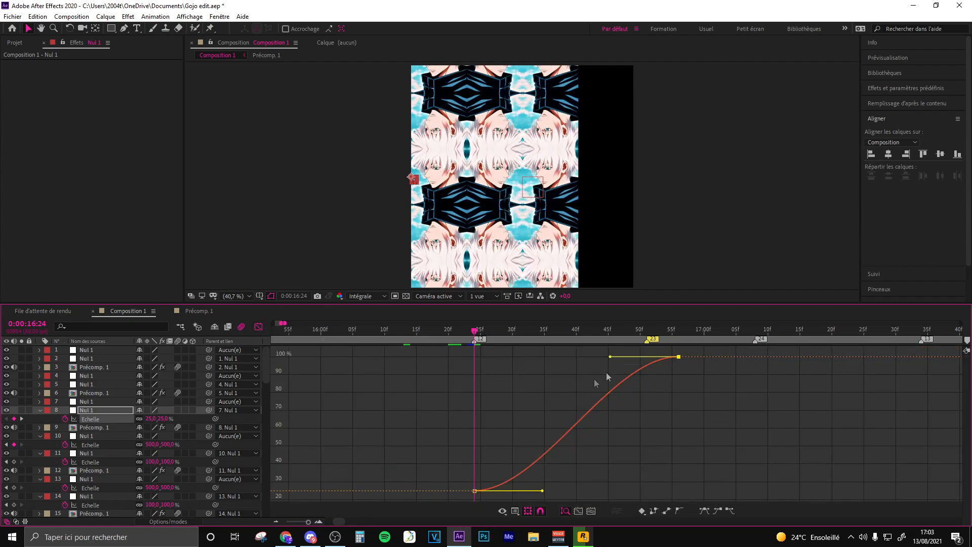
left_click_drag(611, 358, 497, 358)
left_click(578, 419)
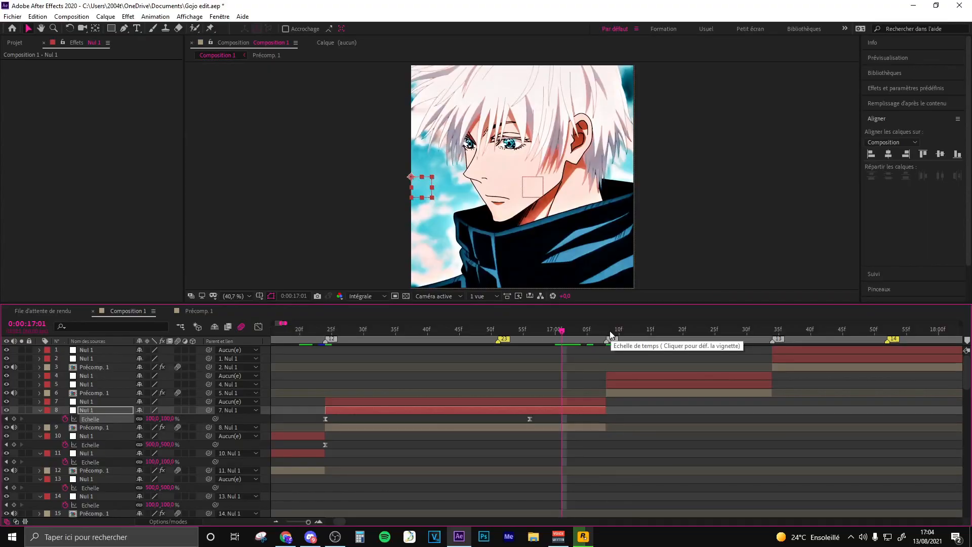
- Keyframe Nul 1 layer 7's Scale at 100% at about 0:00:16:47
left_click(610, 330)
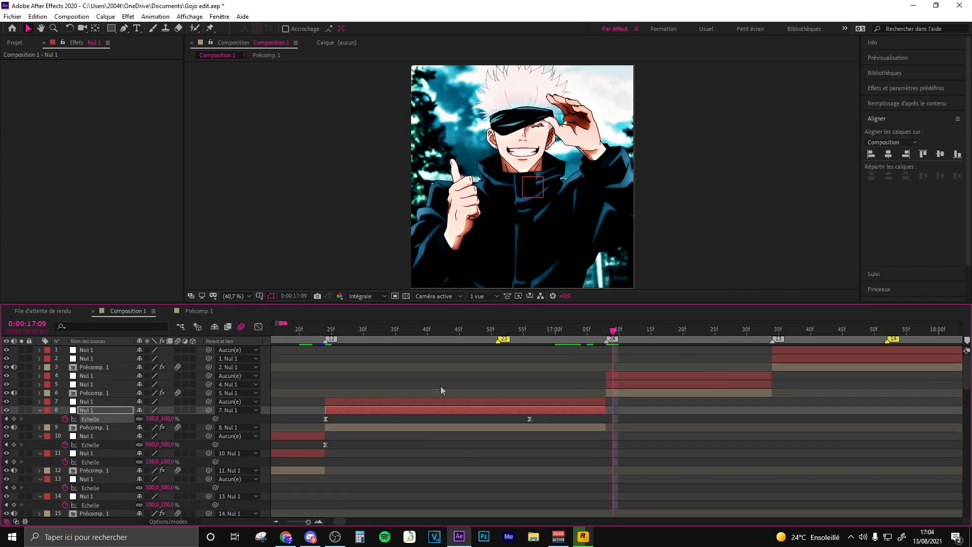
left_click(422, 330)
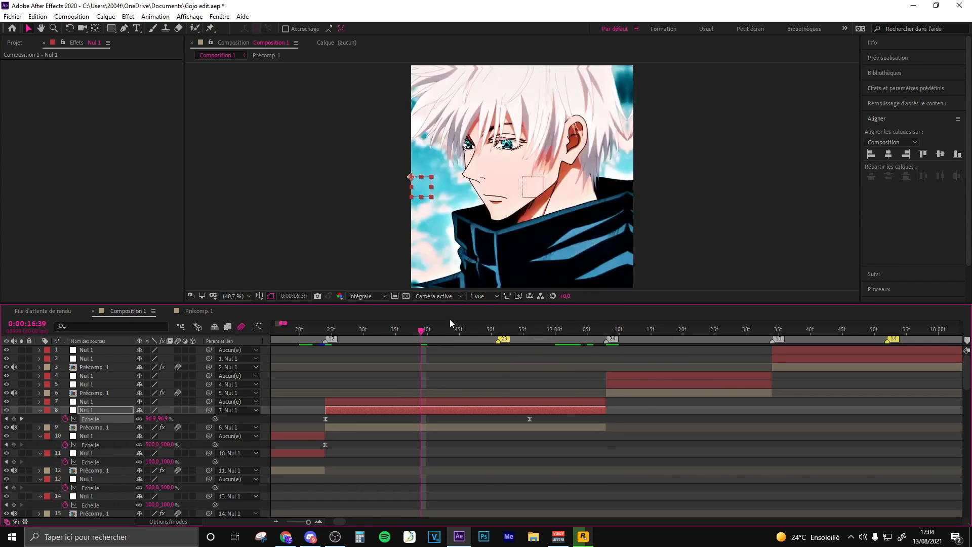
left_click(458, 331)
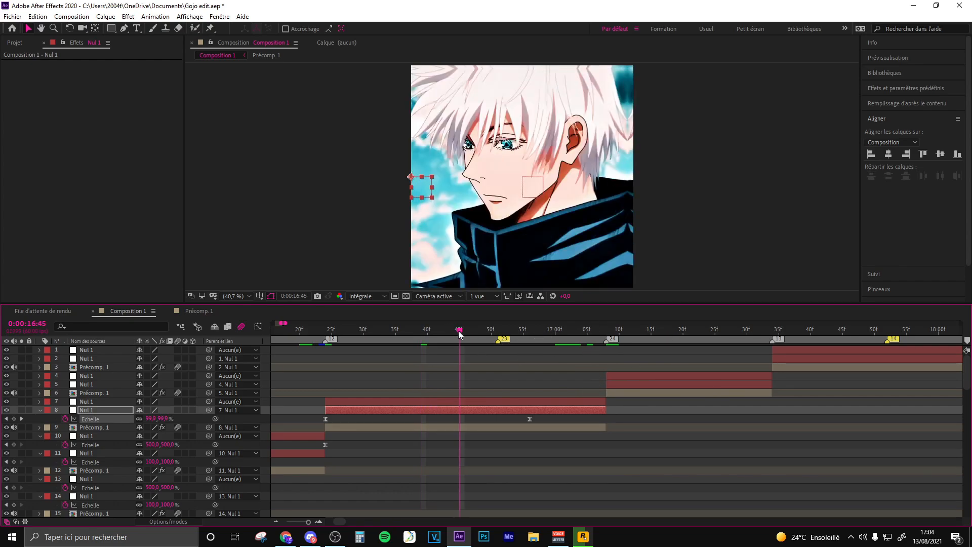
left_click(492, 401)
key("alt+shift+s")
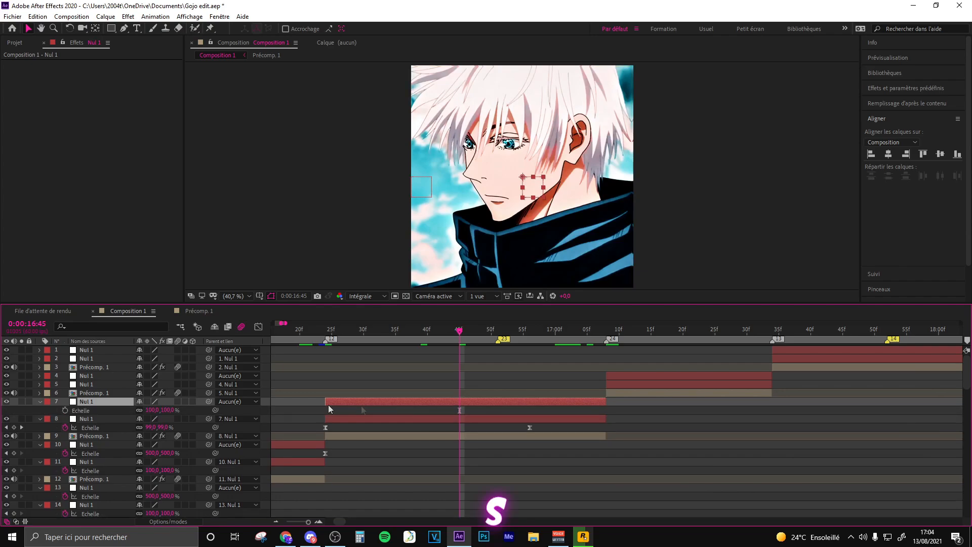
left_click_drag(462, 412, 473, 411)
- Keyframe Nul 1 layer 7's Scale at 25% at the layer's end, 0:00:17:08, and easy-ease both Scale keyframes
left_click(601, 331)
left_click(151, 410)
type("25")
key("Return")
left_click_drag(601, 411, 444, 412)
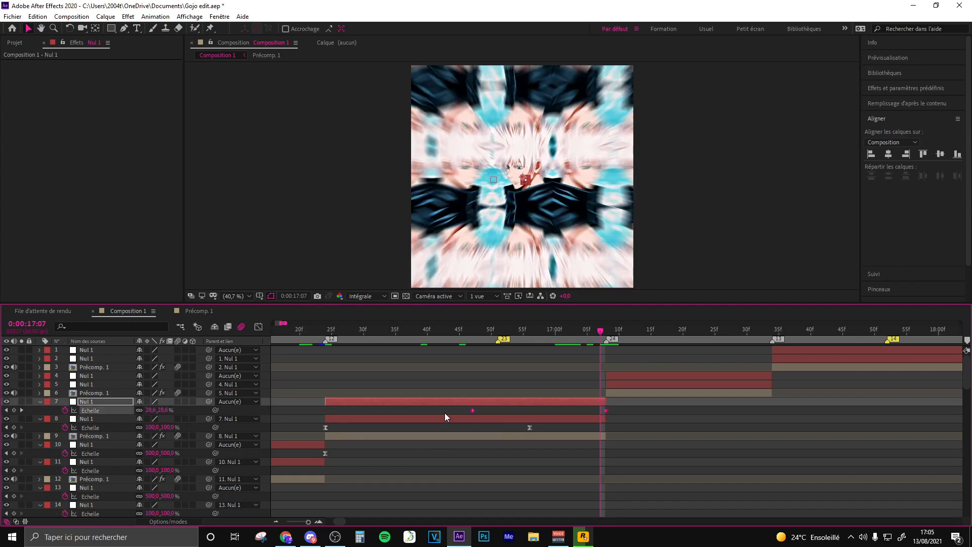
key("F9")
- Adjust the easing of Nul 1 layer 7's Scale curve in the value graph, and go to 0:00:17:08
left_click(258, 328)
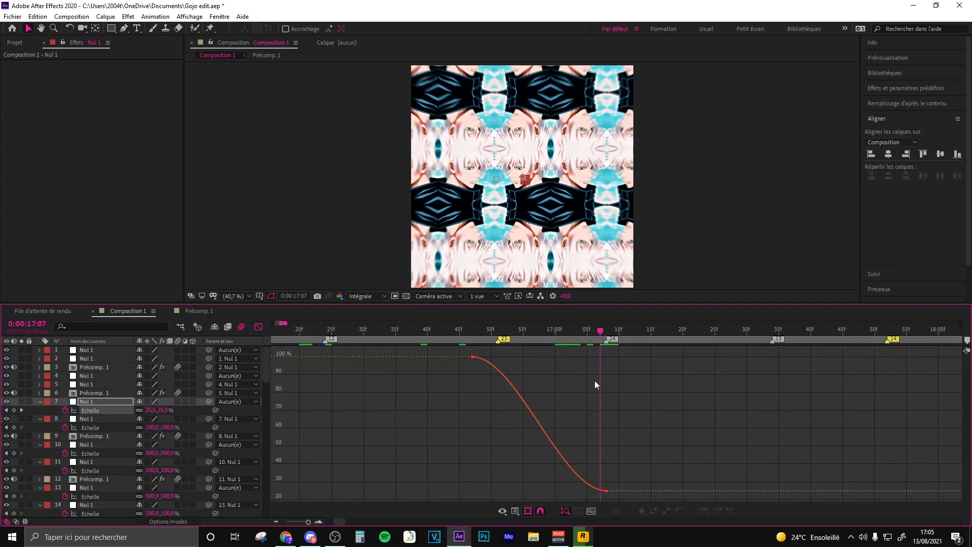
left_click(486, 361)
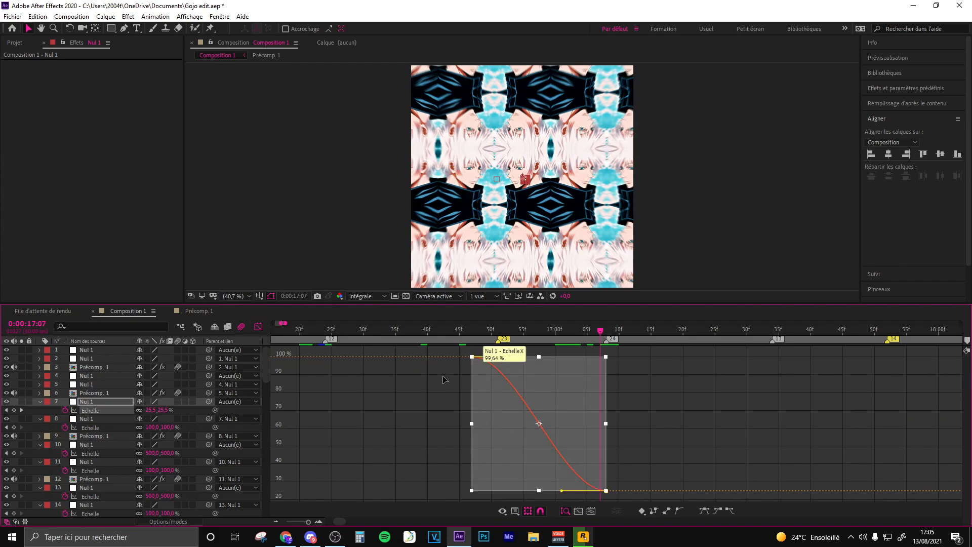
left_click(258, 327)
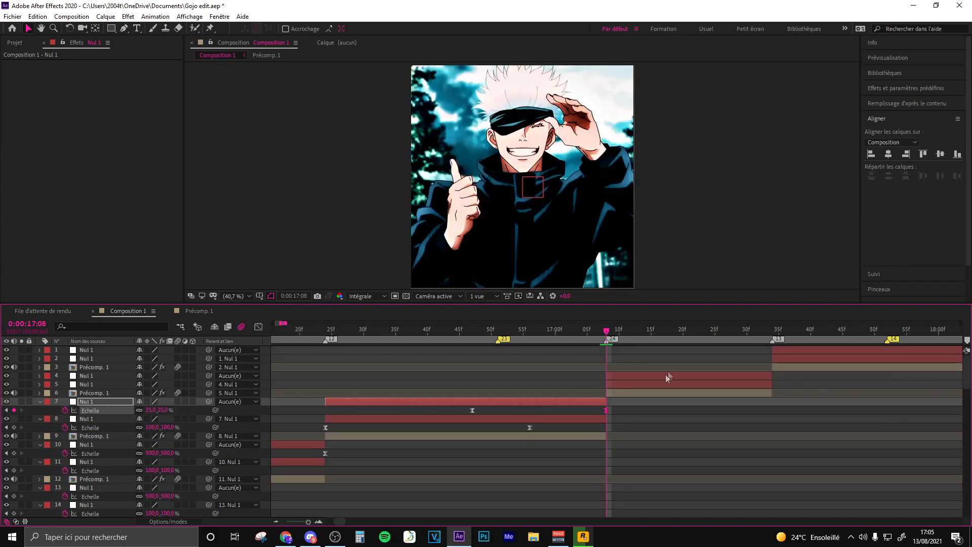
- Keyframe Nul 1 layer 5's Scale at 500% at 0:00:17:08 and 100% at about 0:00:17:27, and easy-ease both keyframes
left_click(626, 385)
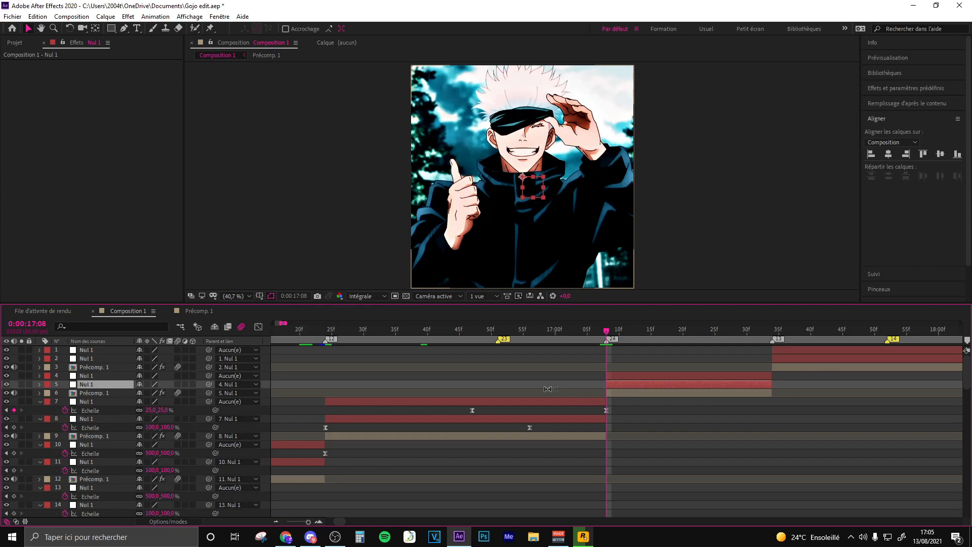
key("s")
left_click(64, 393)
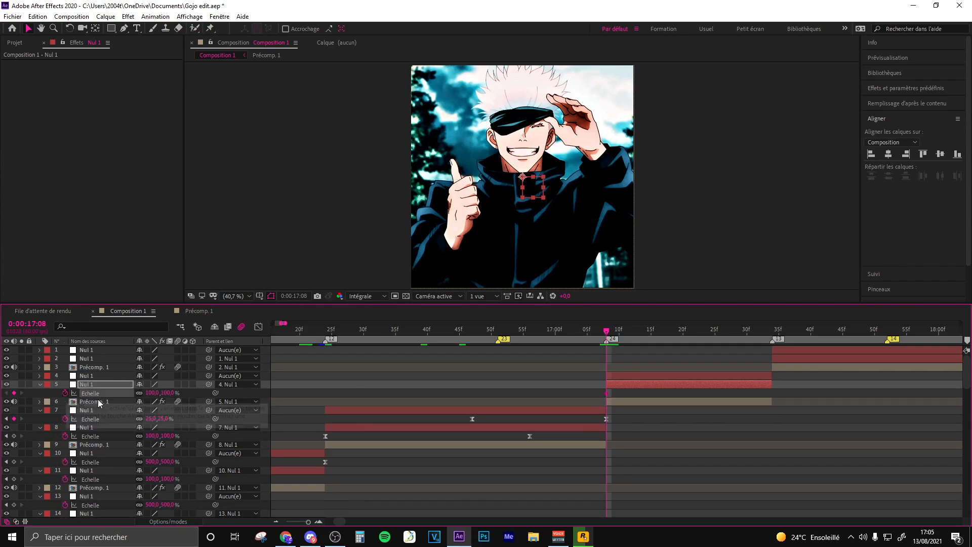
left_click_drag(607, 394, 730, 396)
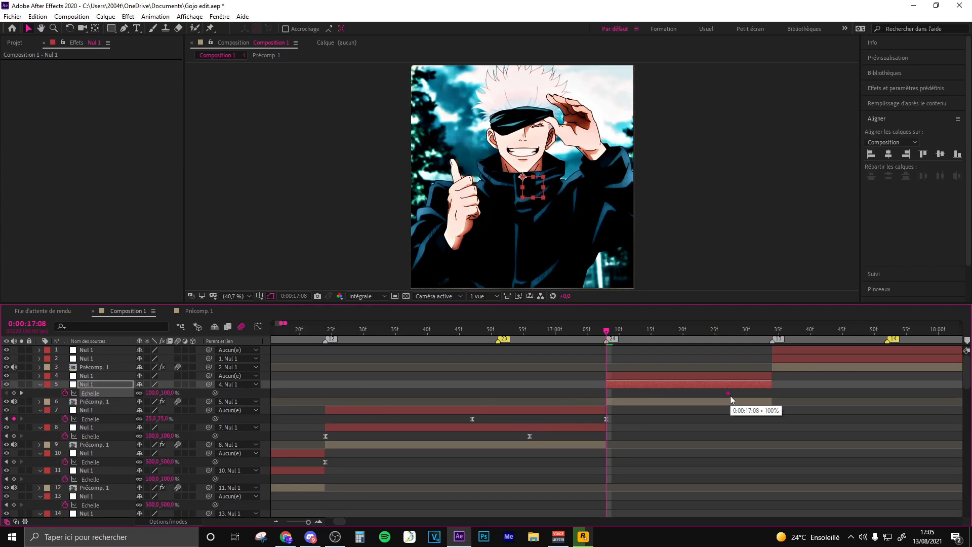
left_click(151, 393)
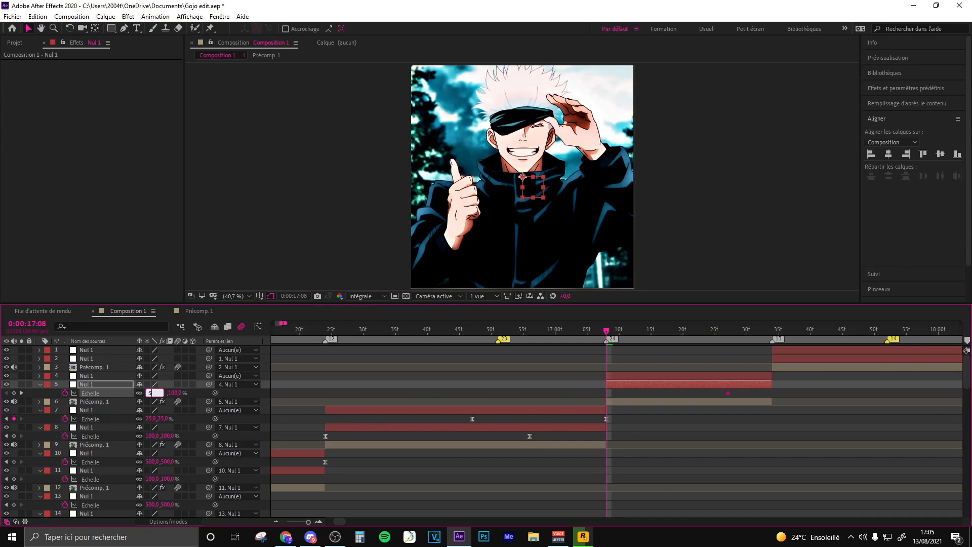
type("500")
key("Return")
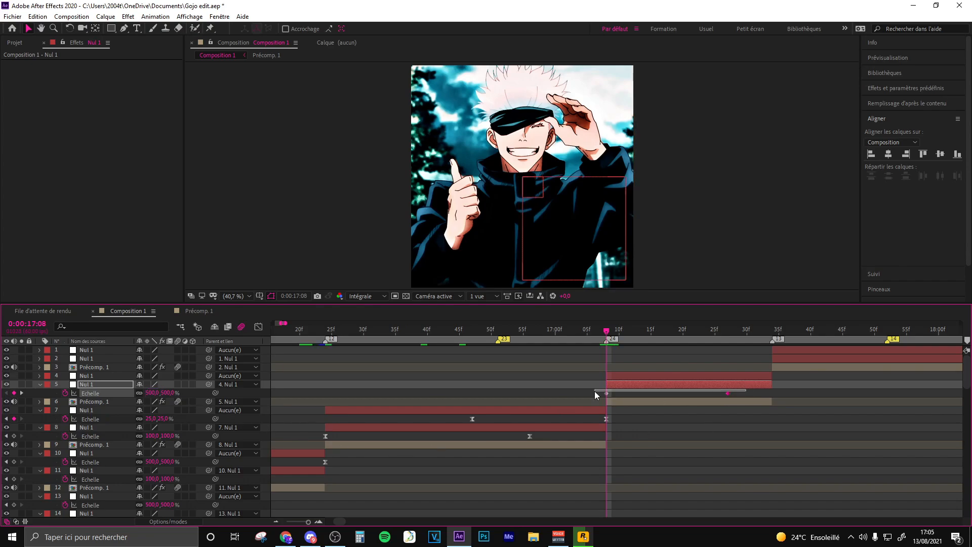
key("F9")
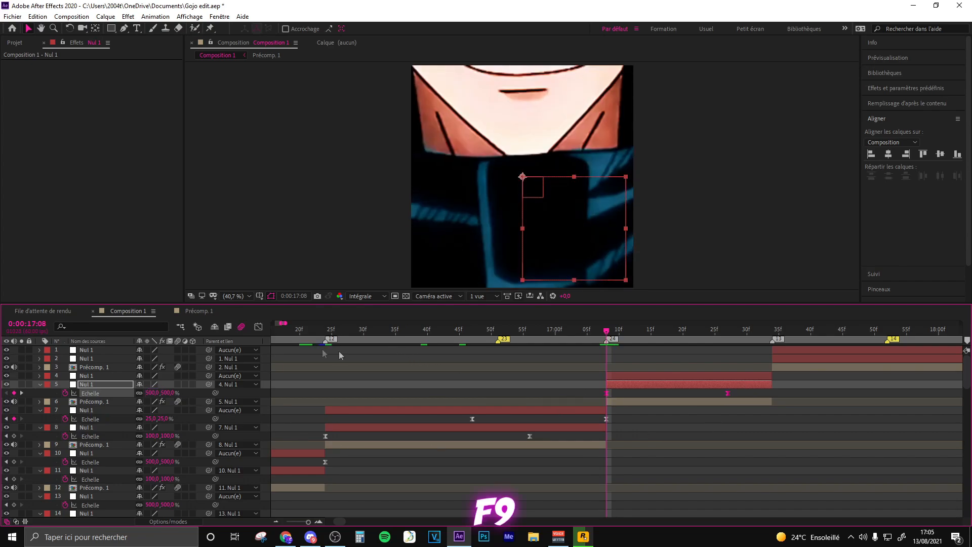
- Steepen the start and flatten the end of Nul 1 layer 5's Scale curve in the value graph
left_click(259, 326)
left_click_drag(648, 359, 610, 476)
left_click_drag(688, 491, 627, 491)
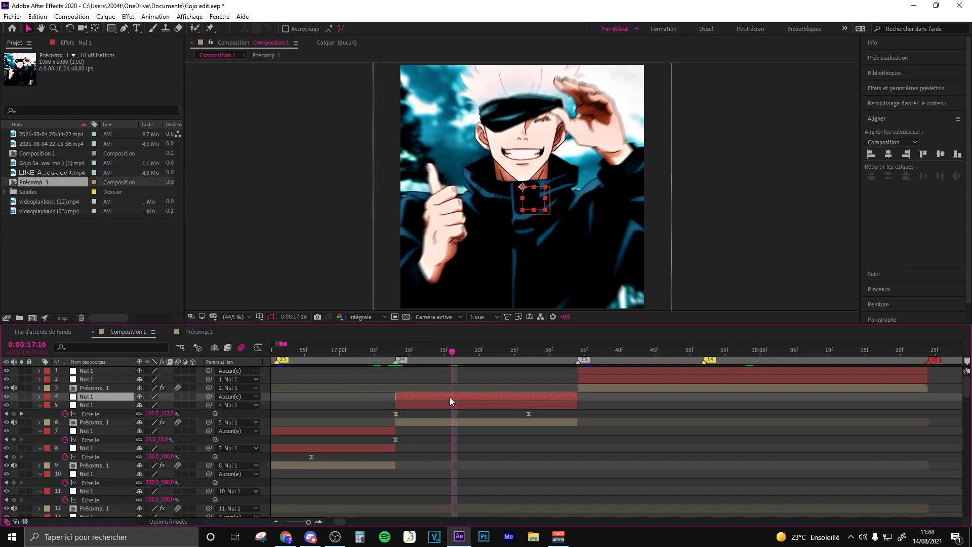
- Keyframe Nul 1 layer 4's Rotation at 0° at 0:00:17:16 and -180° at the layer's end, and easy-ease both keyframes
key("r")
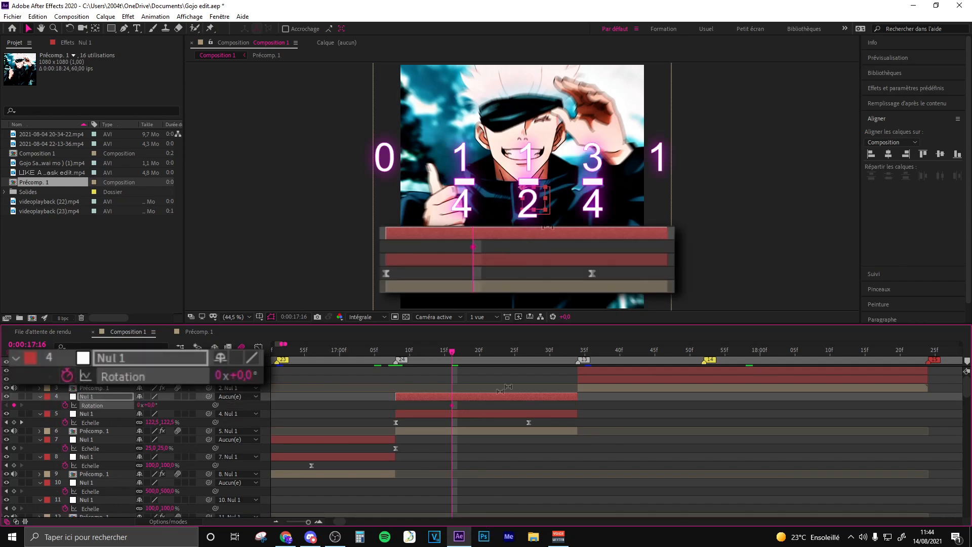
left_click(574, 351)
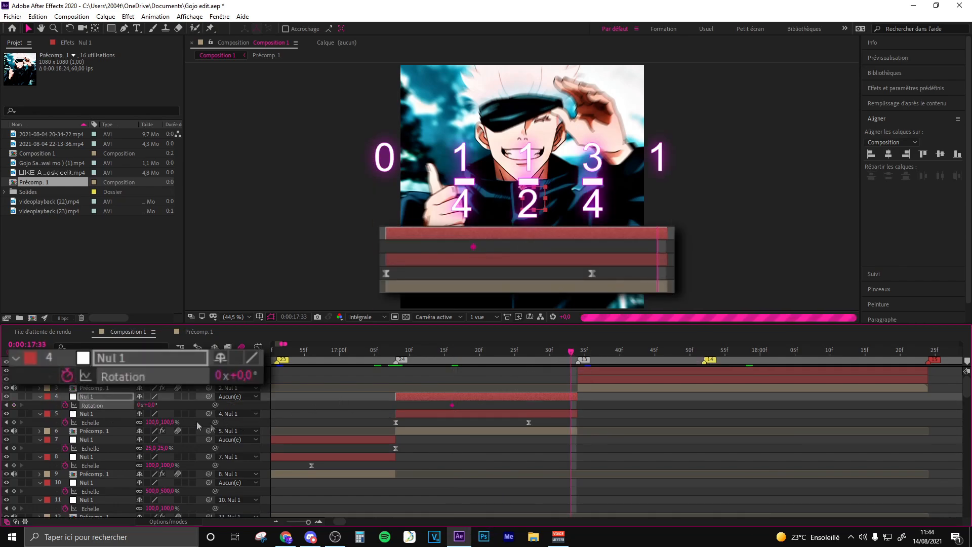
left_click(150, 406)
type("180")
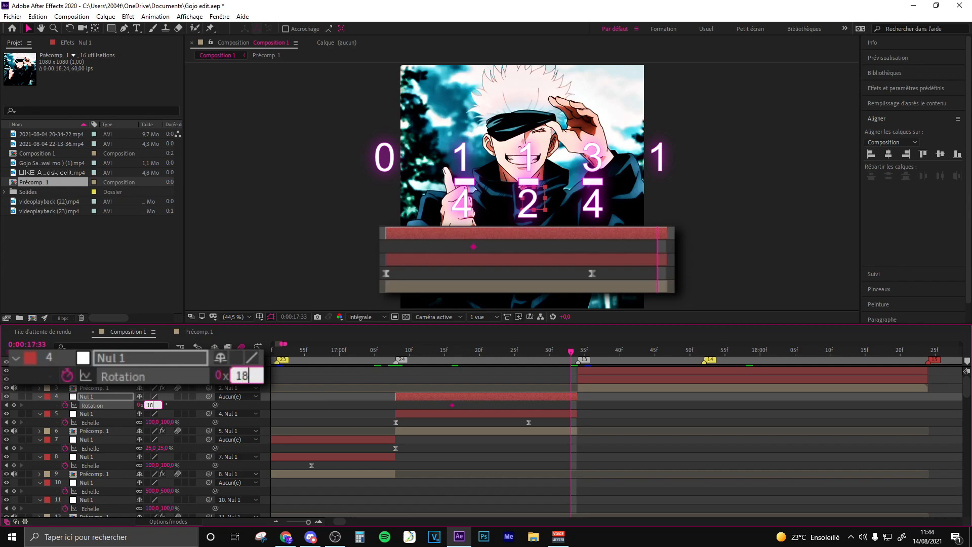
key("BackSpace")
key("BackSpace")
key("BackSpace")
type("-180")
left_click_drag(593, 403, 430, 409)
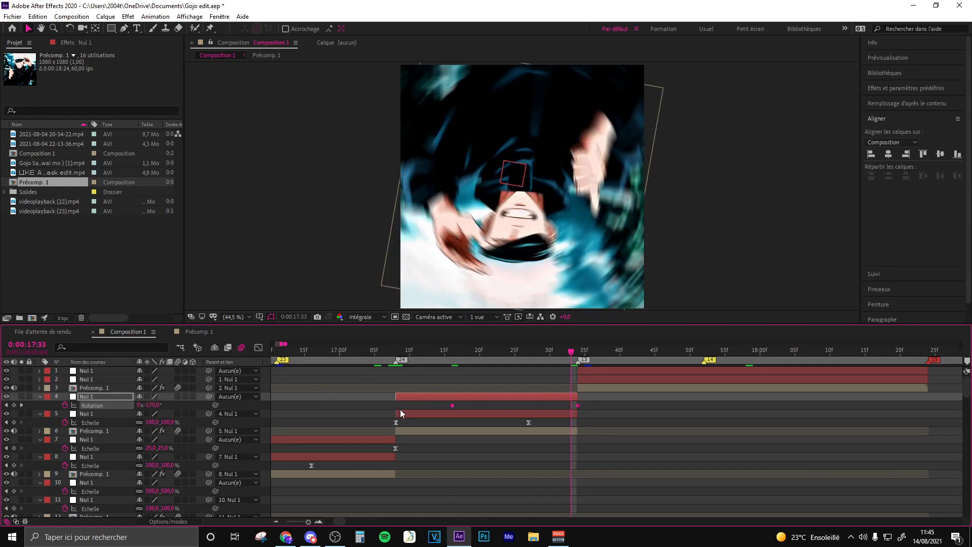
key("F9")
- Flatten the start and steepen the end of Nul 1 layer 4's Rotation curve in the value graph
left_click(258, 348)
left_click(466, 386)
left_click_drag(495, 376, 548, 375)
left_click_drag(535, 492, 573, 397)
left_click_drag(549, 375, 553, 376)
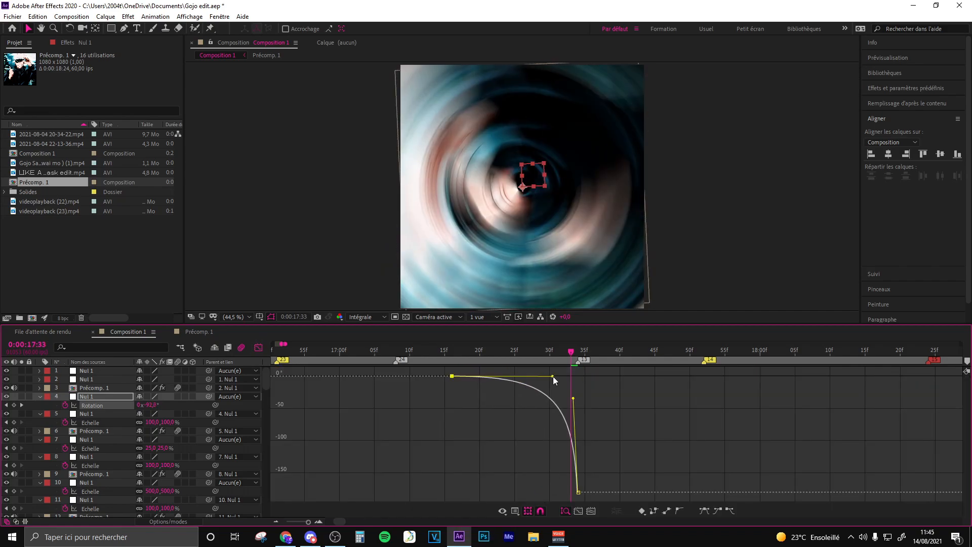
left_click(609, 394)
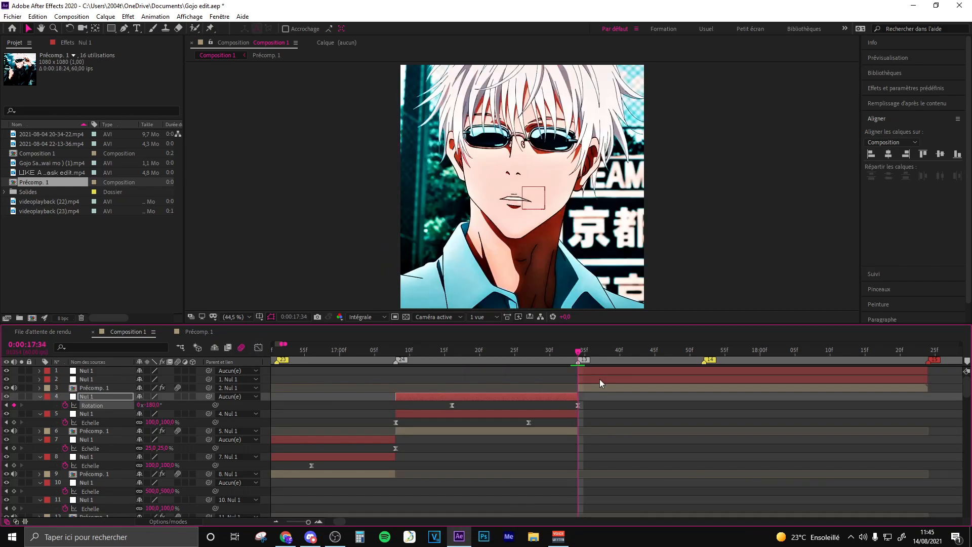
- Keyframe Nul 1 layer 2's Rotation at 180° at 0:00:17:34 and 0° at about 0:00:17:57
left_click(599, 381)
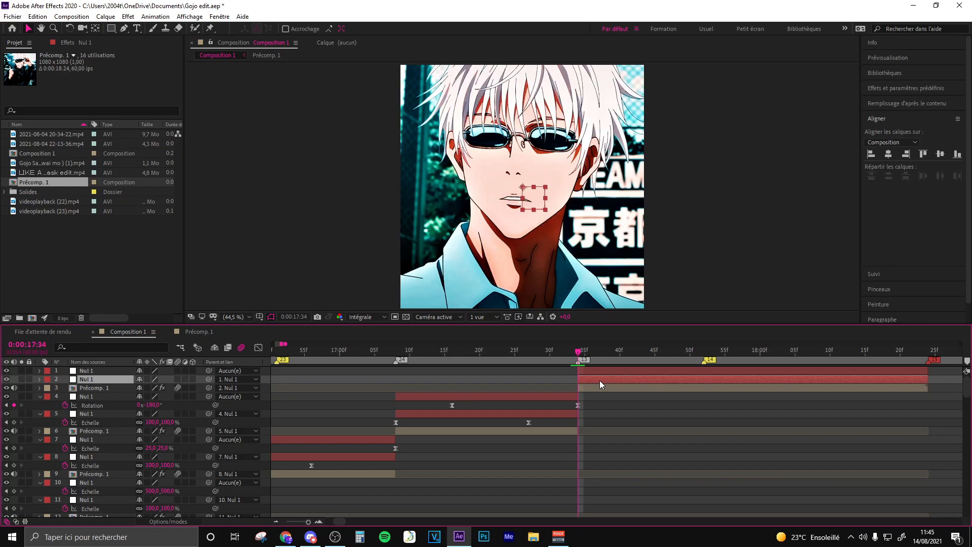
key("r")
left_click(65, 388)
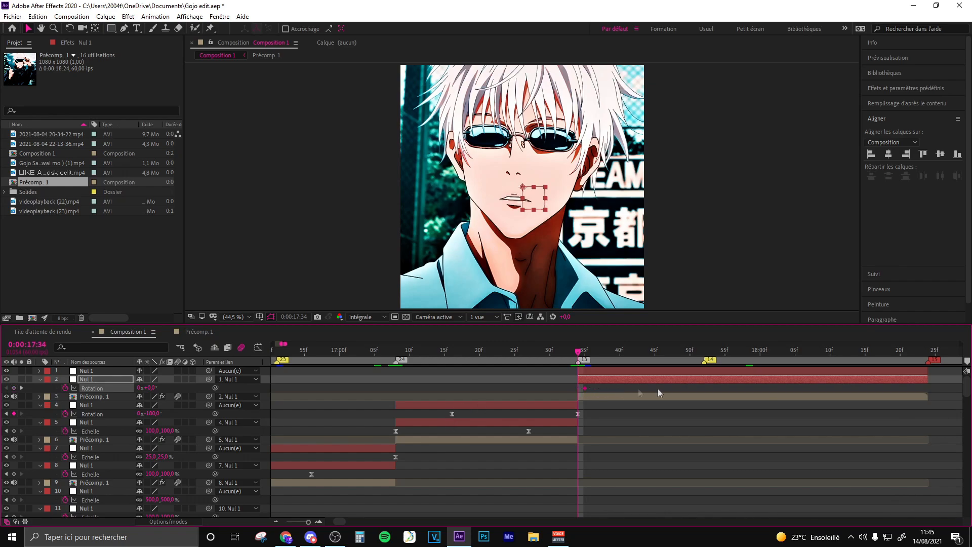
left_click_drag(740, 392, 744, 390)
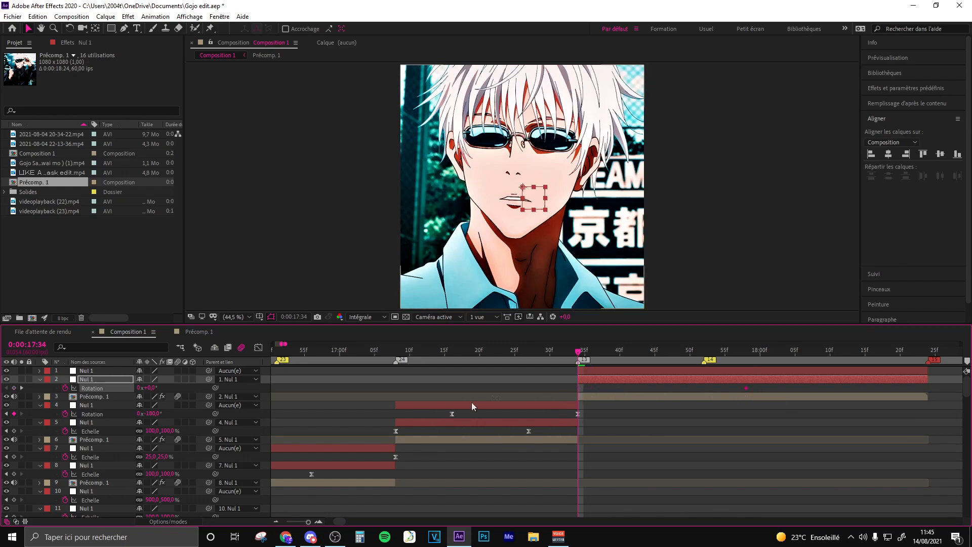
left_click(151, 388)
type("180")
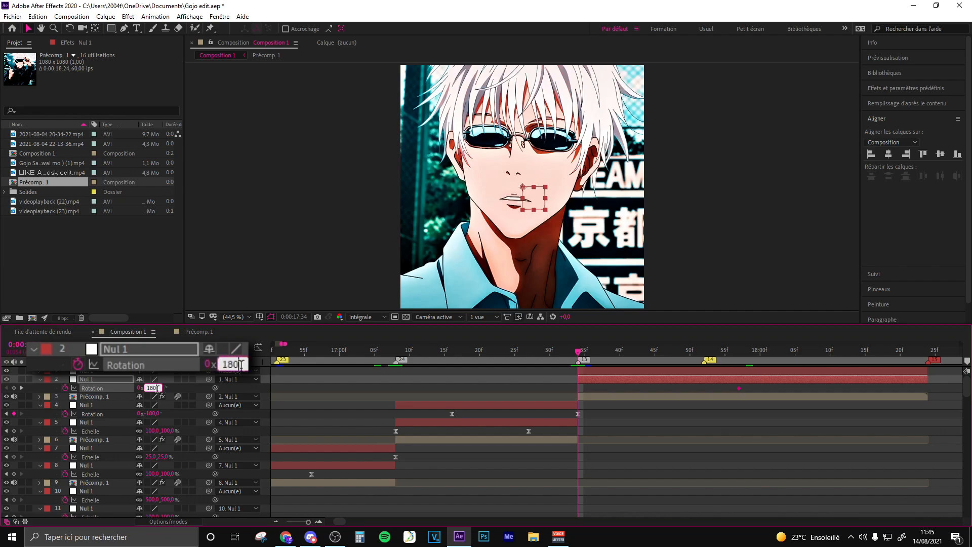
key("Return")
- Select both of Nul 1 layer 2's Rotation keyframes and easy-ease them
left_click(578, 413)
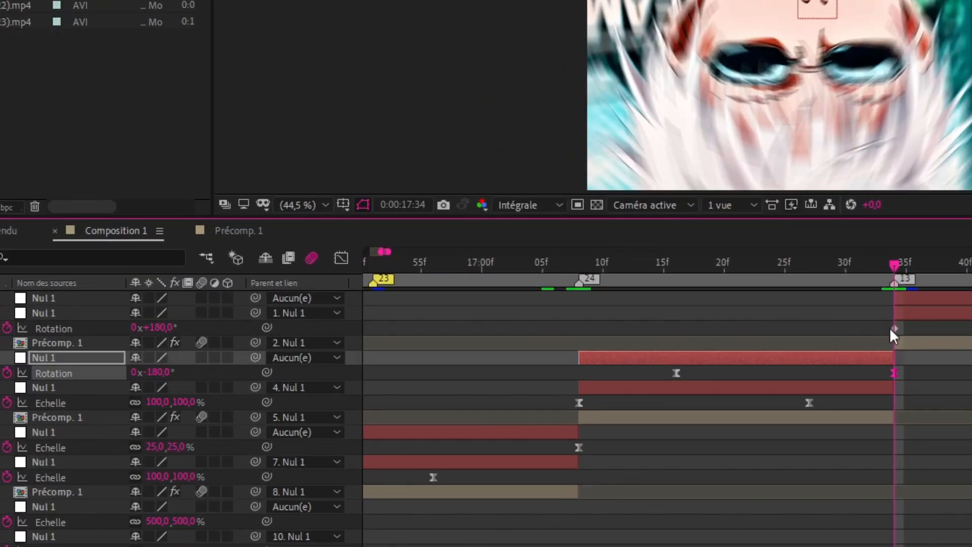
left_click(893, 329)
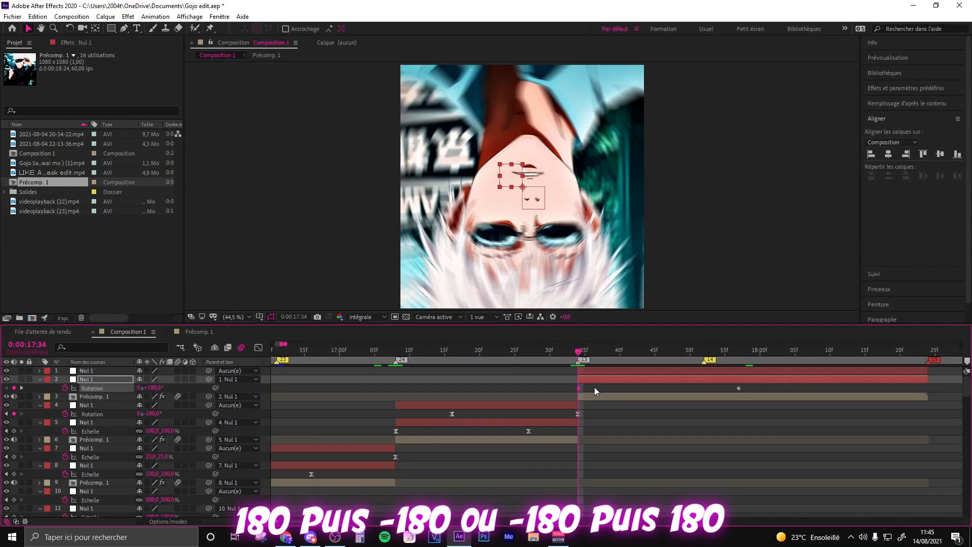
left_click_drag(740, 360, 680, 364)
left_click_drag(757, 399, 508, 391)
key("F9")
- Steepen the start and flatten the end of Nul 1 layer 2's Rotation curve in the value graph
key("shift+F3")
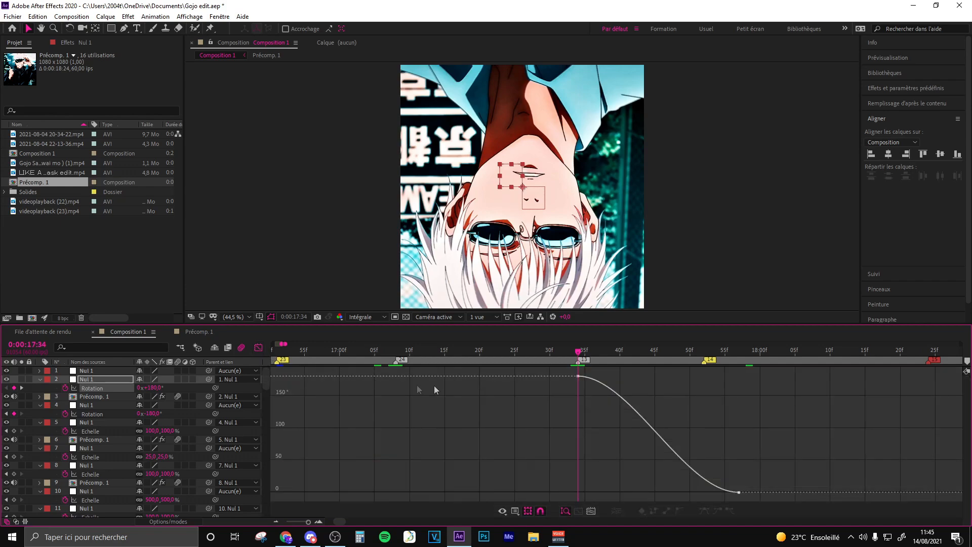
left_click_drag(602, 375, 582, 467)
left_click_drag(685, 492, 602, 491)
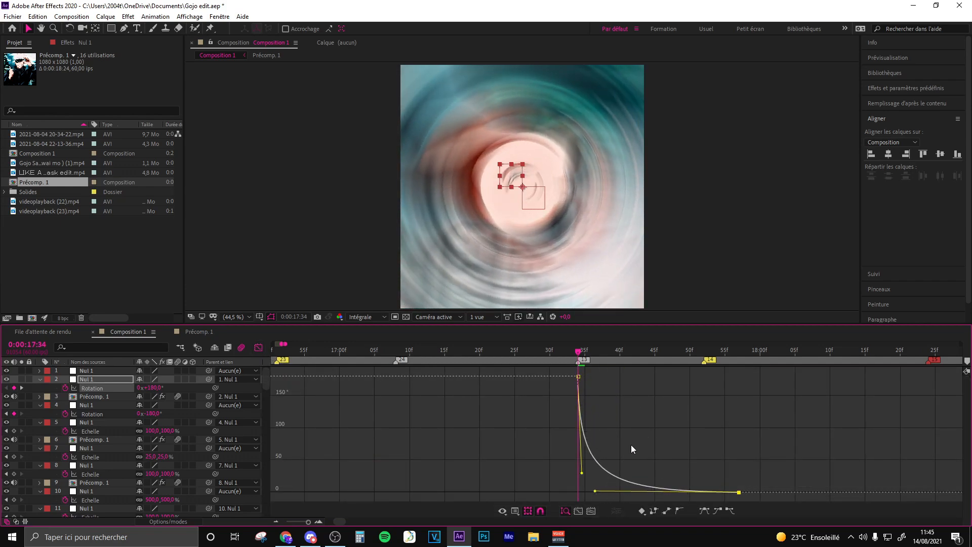
left_click(631, 445)
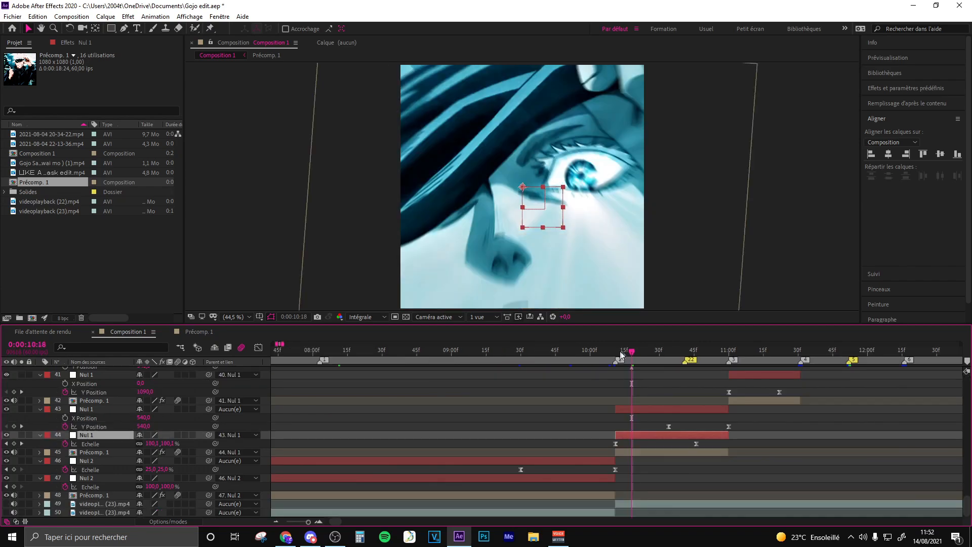
- Copy both Scale keyframes from Nul 2 layer 46 and paste them onto Nul 1 layer 1 starting at 0:00:17:52
left_click(616, 444)
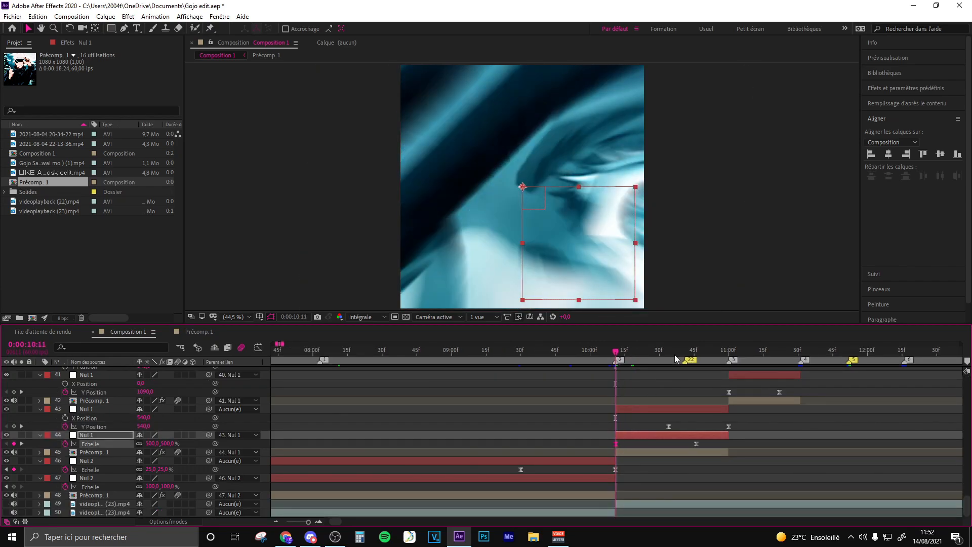
left_click(697, 352)
left_click(616, 351)
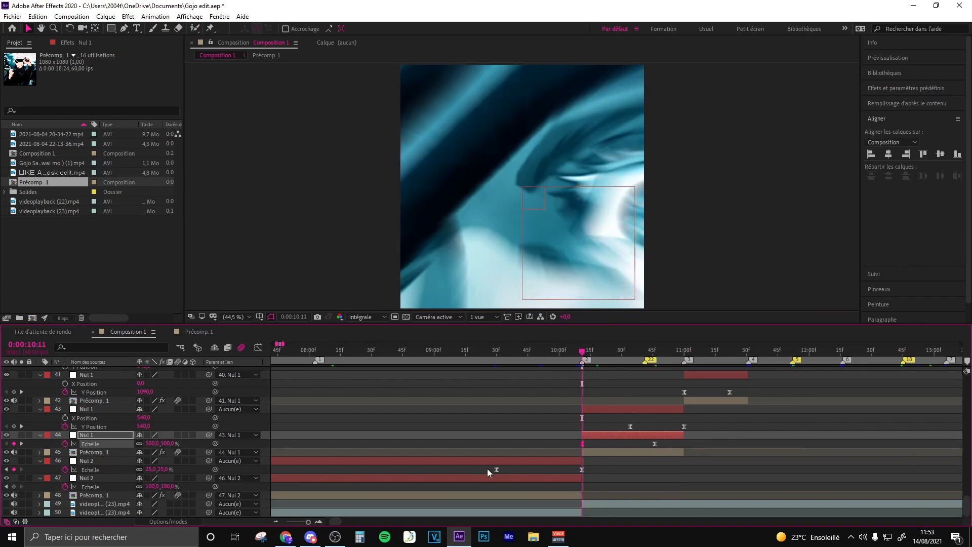
left_click_drag(487, 469, 602, 473)
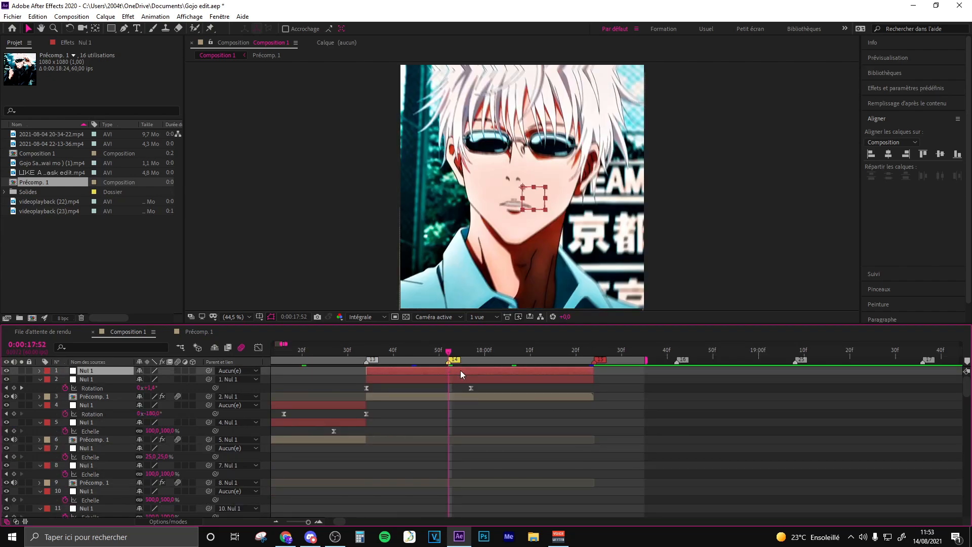
key("ctrl+v")
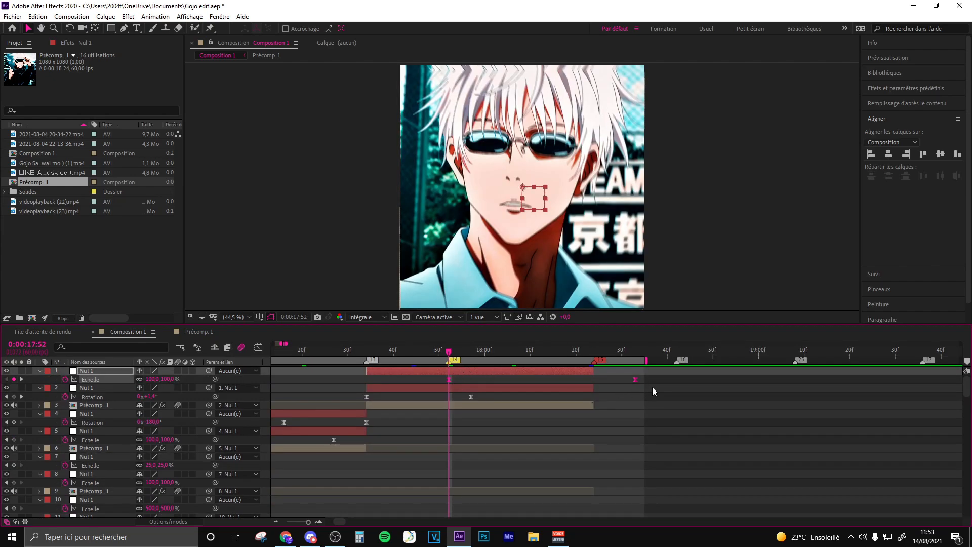
- Move Nul 1 layer 1's last Scale keyframe to the layer's end at about 0:00:18:24 and adjust the curve's end in the value graph
left_click_drag(635, 379, 607, 386)
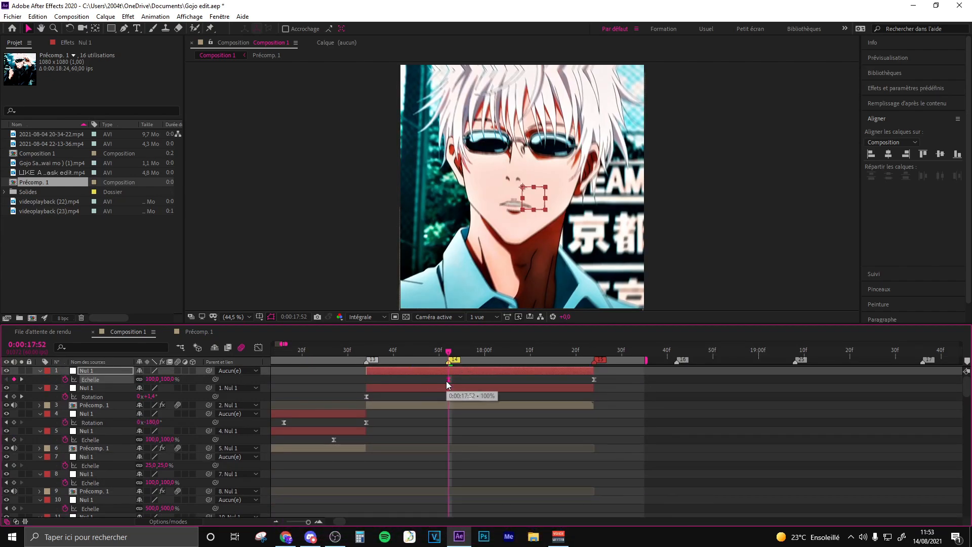
left_click(258, 348)
left_click_drag(592, 415, 606, 395)
left_click(259, 348)
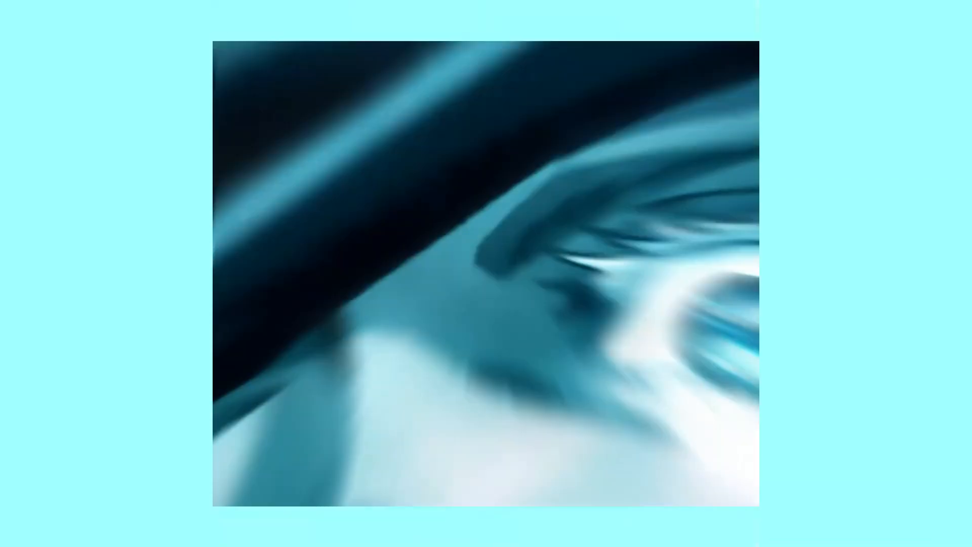